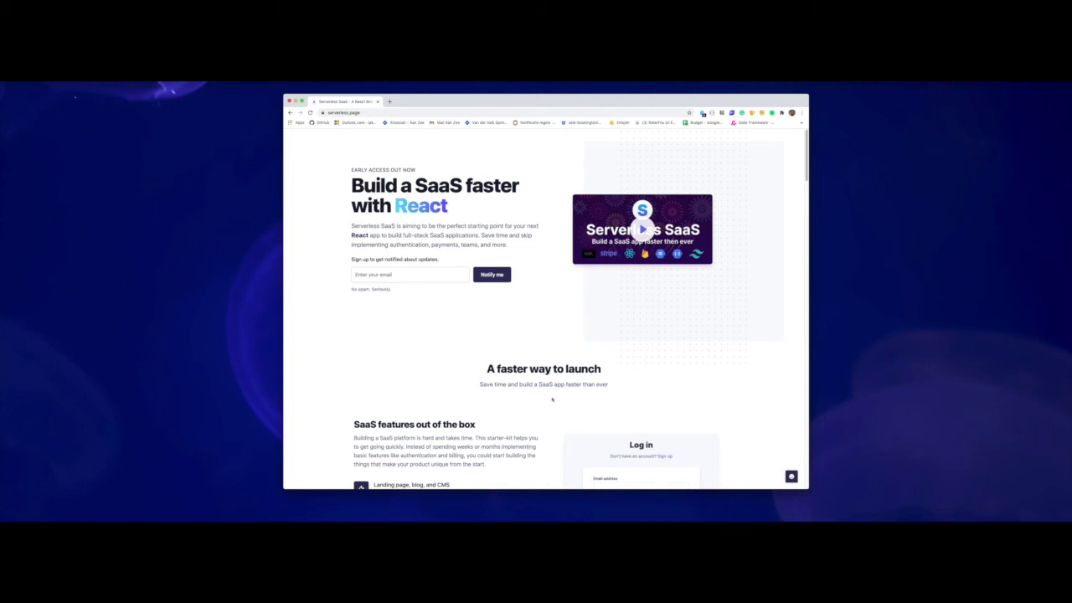
Scroll the serverless.page landing page to the FAQ and open the serverless-saas.sidepage.co docs in a new tab.
{"action": "scroll", "coordinate": [552, 400], "scroll_direction": "down", "scroll_amount": 15}
{"action": "scroll", "coordinate": [547, 389], "scroll_direction": "down", "scroll_amount": 15}
{"action": "scroll", "coordinate": [547, 388], "scroll_direction": "down", "scroll_amount": 10}
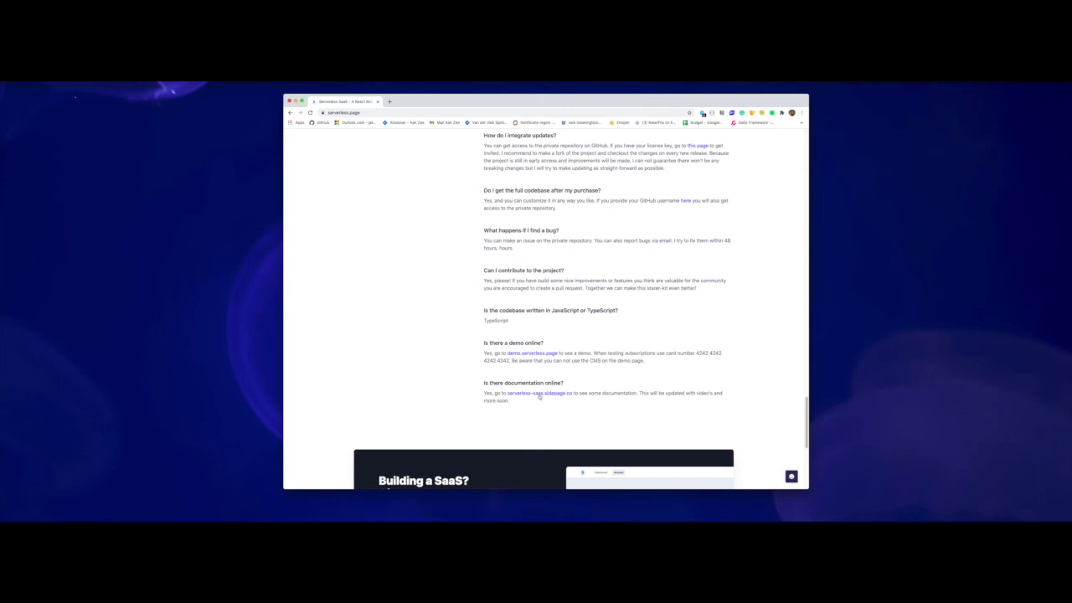
{"action": "left_click", "coordinate": [539, 394]}
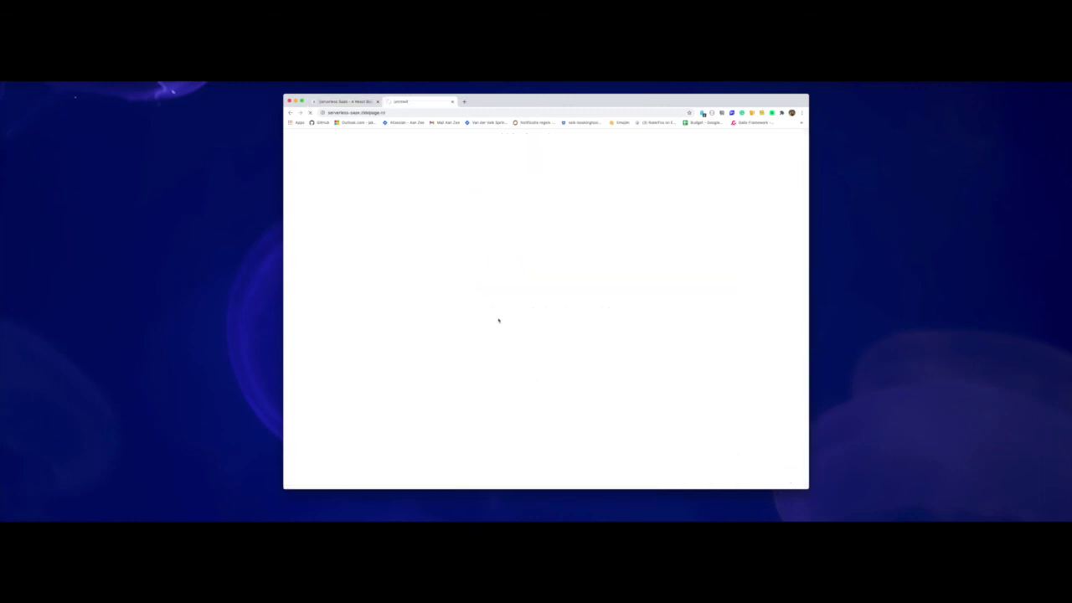
Tile the browser showing the Getting started docs to the left half of the screen.
{"action": "key", "text": "ctrl+alt+Left"}
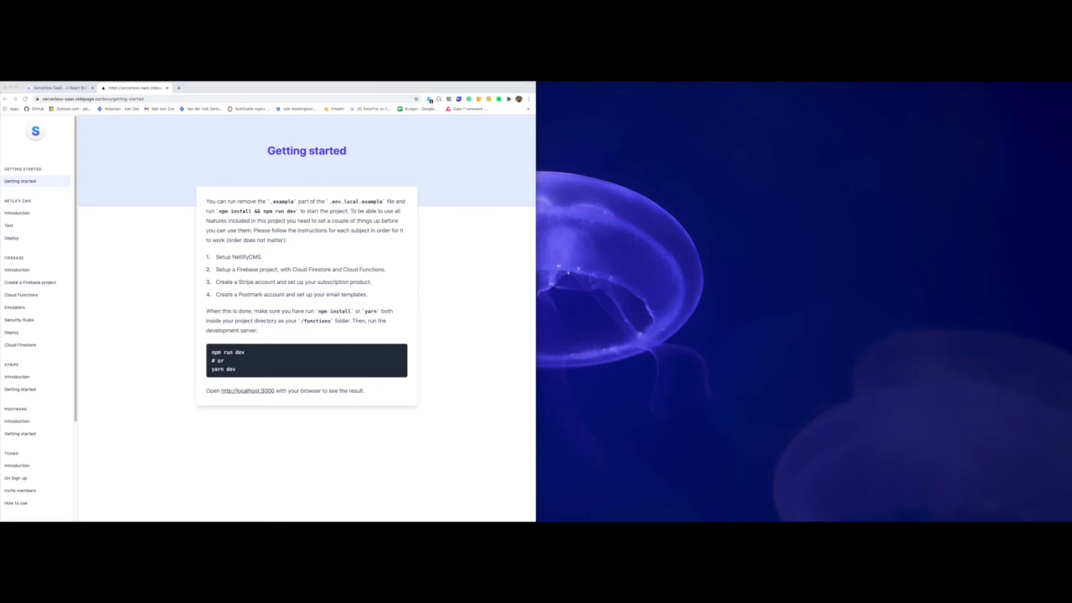
Fill the right half with Terminal, cd into code/react/super-crm, and open it with code.
{"action": "left_click_drag", "start_coordinate": [752, 206], "coordinate": [764, 208]}
{"action": "double_click", "coordinate": [764, 207]}
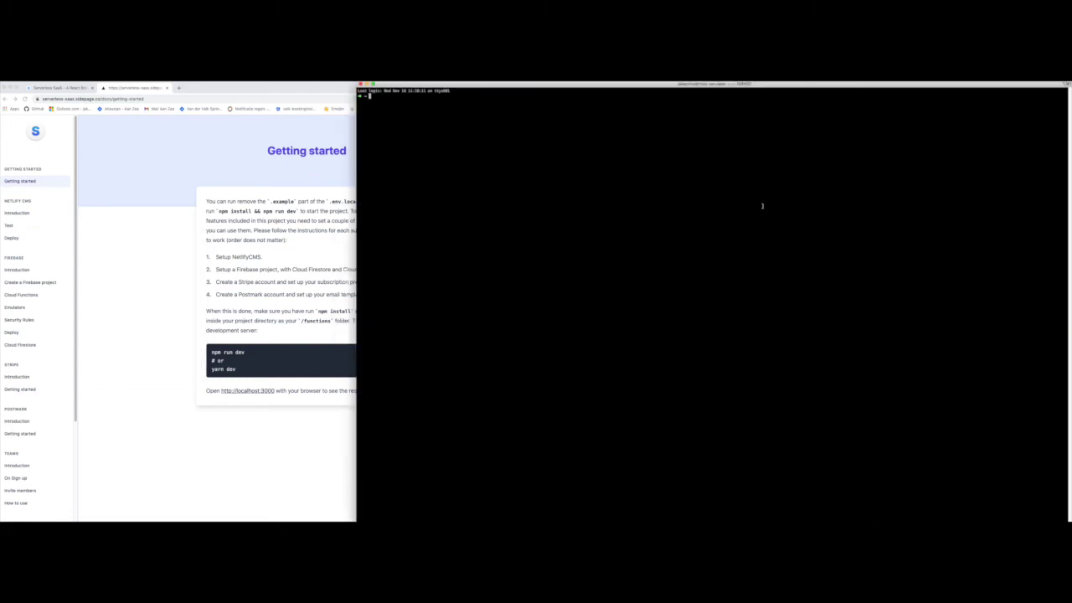
{"action": "type", "text": "cd "}
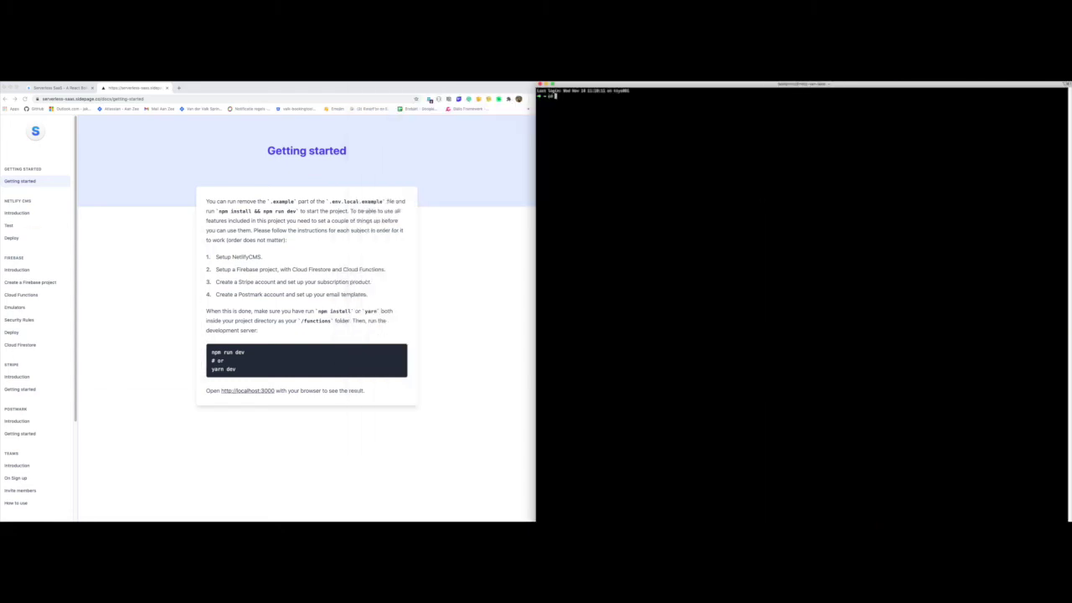
{"action": "type", "text": "code/react/super-s"}
{"action": "key", "text": "Tab"}
{"action": "key", "text": "Return"}
{"action": "type", "text": "code ."}
{"action": "key", "text": "Return"}
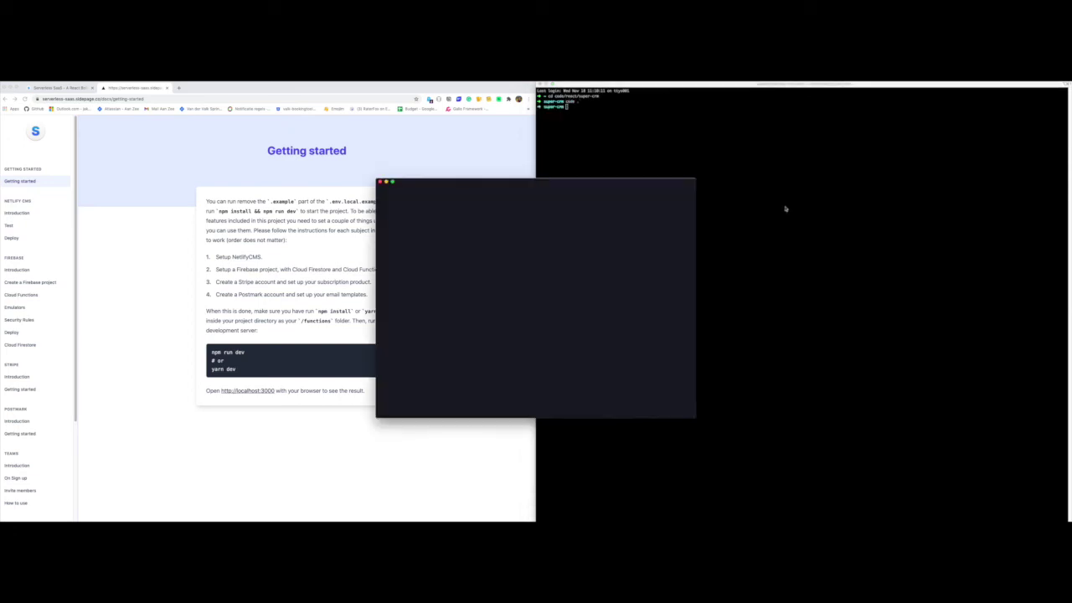
Tile VS Code to the right half with the browser on the left.
{"action": "double_click", "coordinate": [630, 179]}
{"action": "key", "text": "ctrl+alt+Right"}
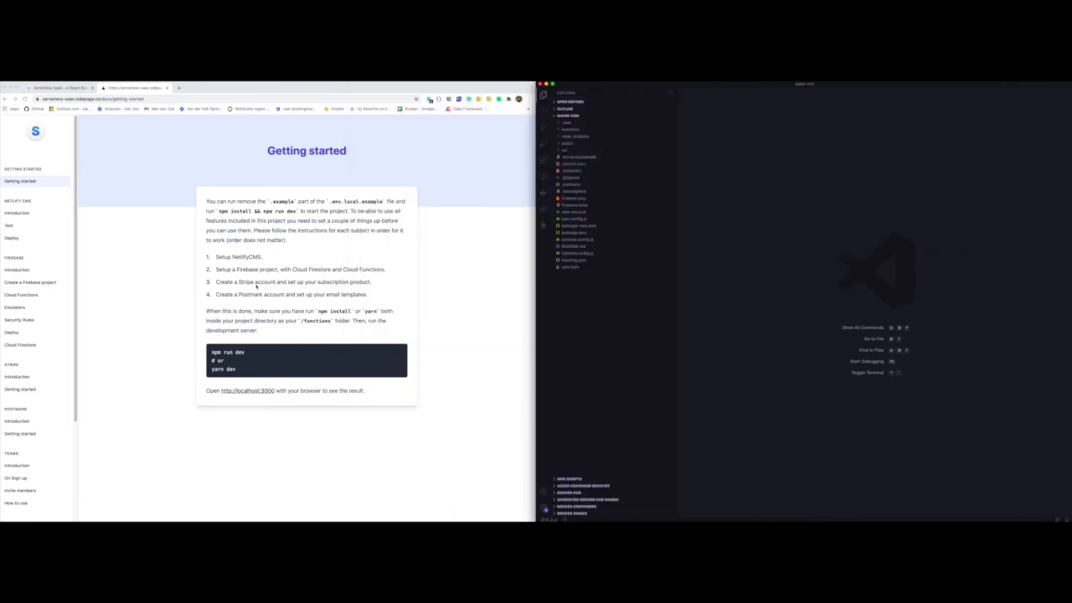
{"action": "key", "text": "ctrl+alt+Left"}
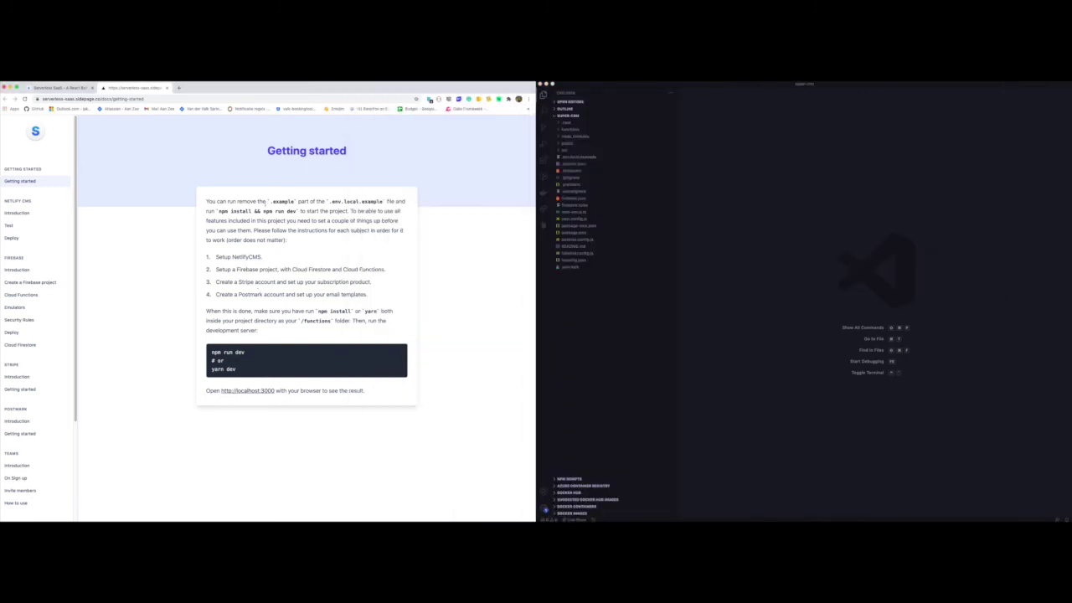
Rename .env.local.example to .env.local in the super-crm project.
{"action": "left_click", "coordinate": [569, 159]}
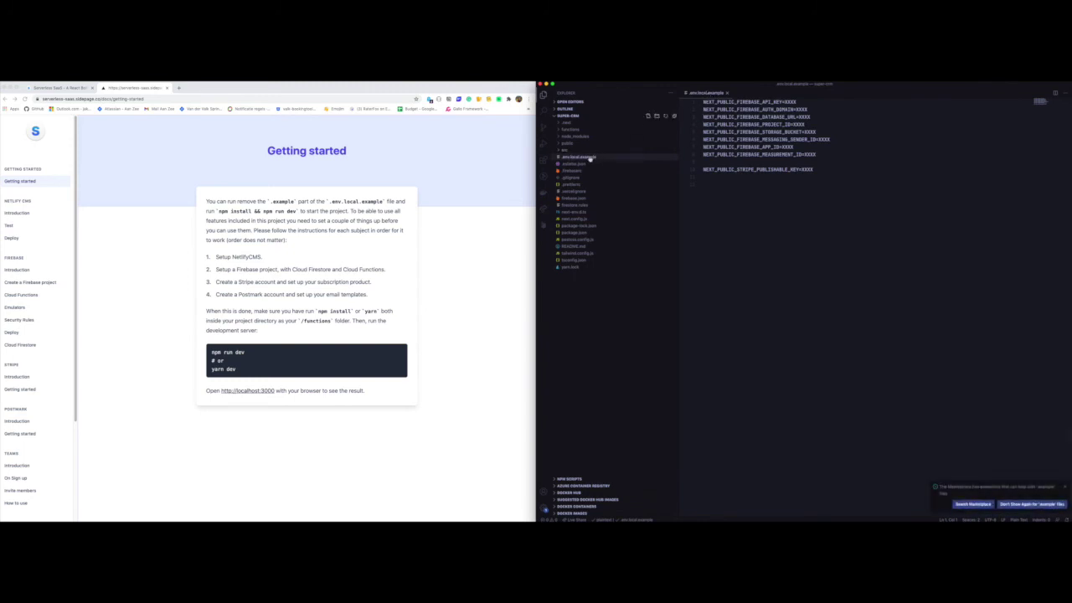
{"action": "right_click", "coordinate": [591, 157]}
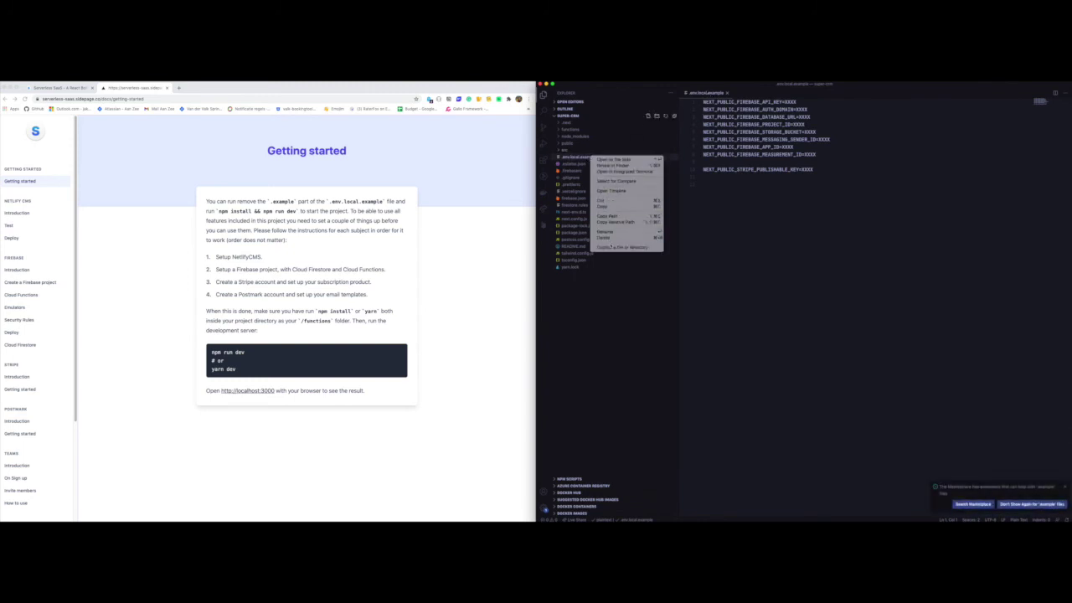
{"action": "left_click", "coordinate": [605, 231]}
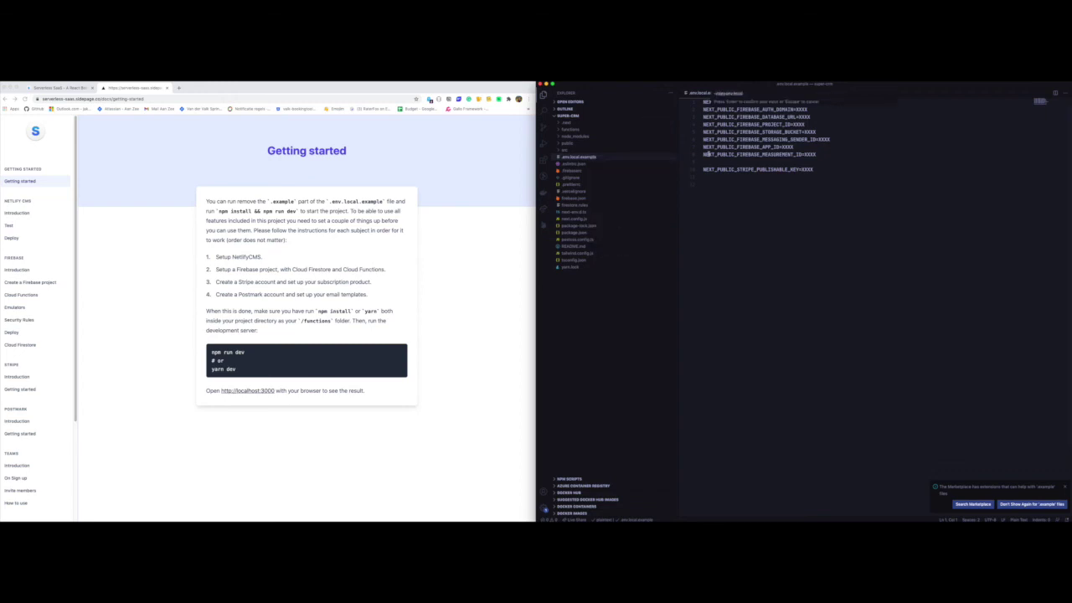
{"action": "key", "text": "BackSpace"}
{"action": "key", "text": "Return"}
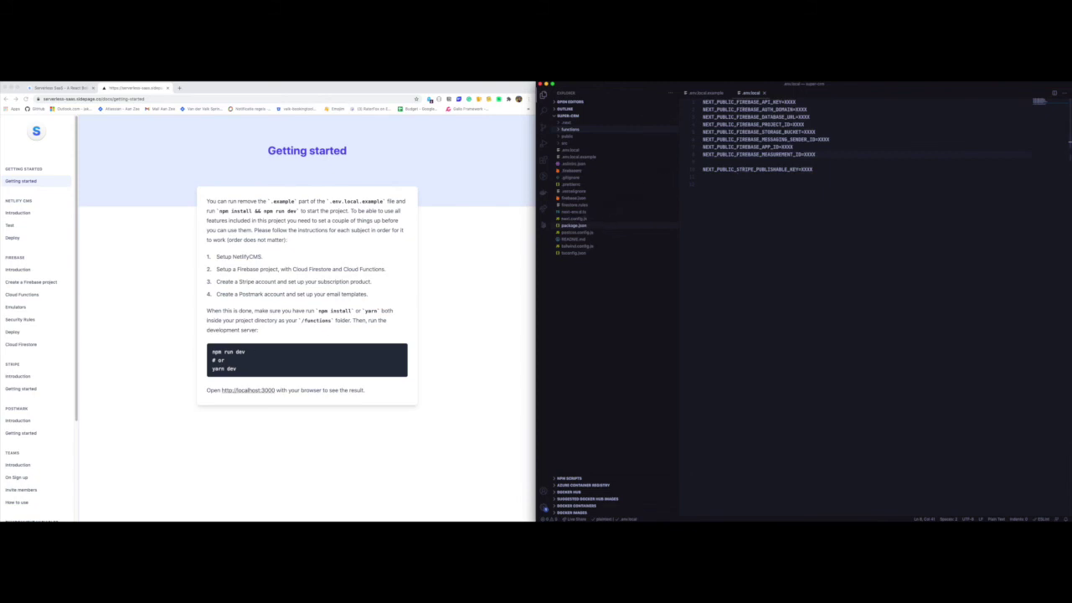
Install the project's dependencies in Terminal with yarn.
{"action": "key", "text": "super+Tab"}
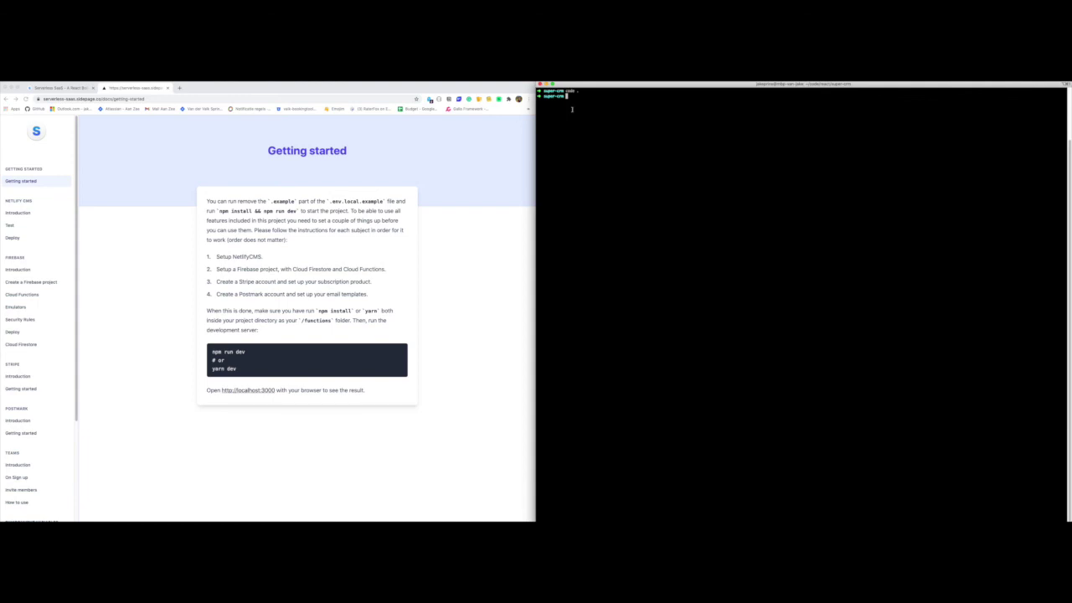
{"action": "type", "text": "yarn"}
{"action": "key", "text": "Return"}
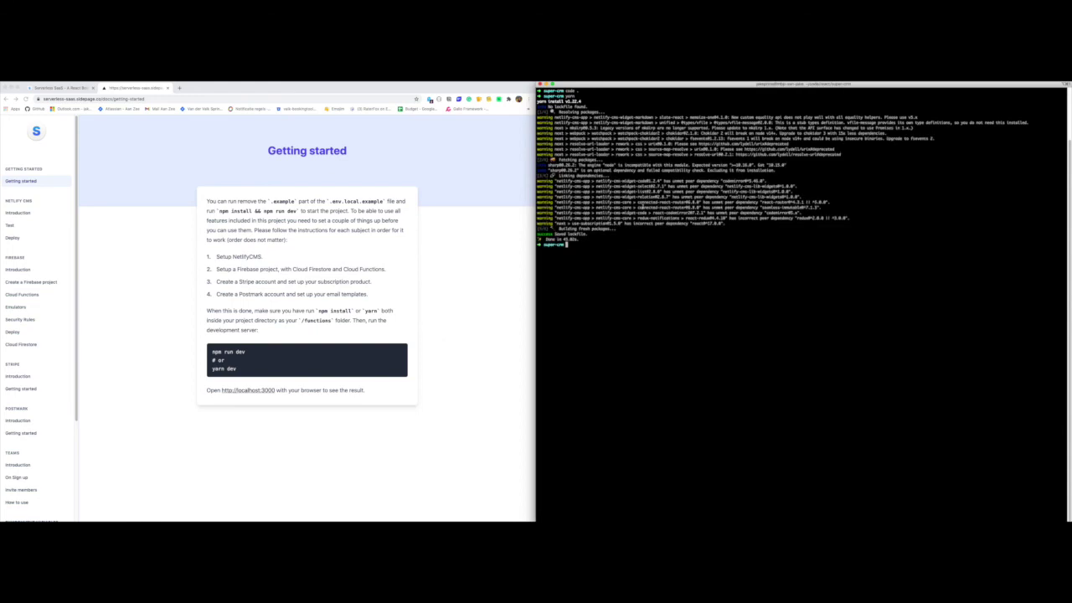
Start the dev server with yarn dev and open localhost:3000 in the browser.
{"action": "type", "text": "yarn dev"}
{"action": "key", "text": "Return"}
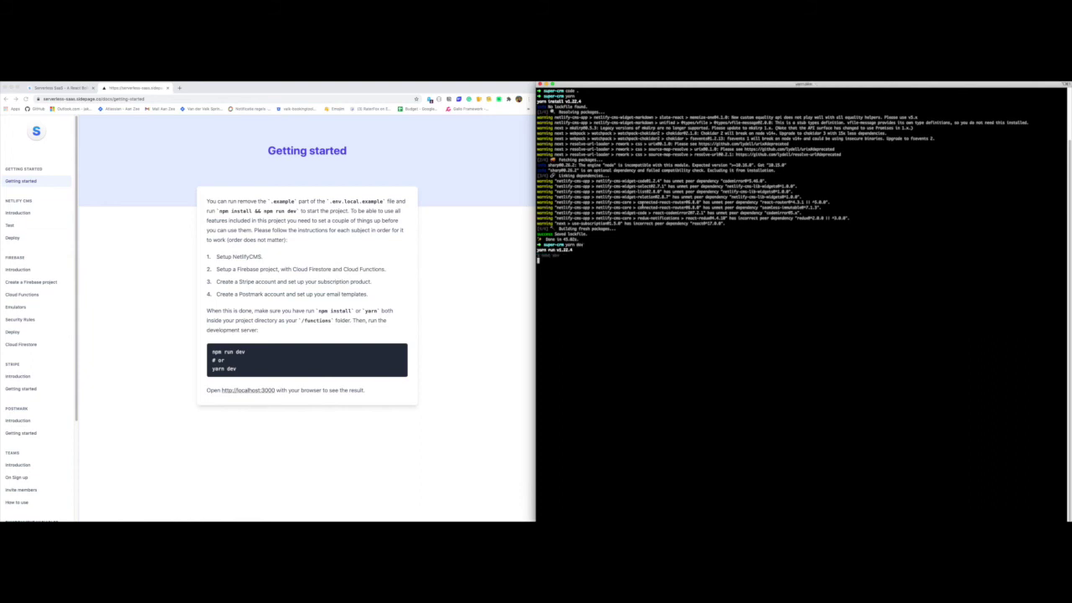
{"action": "left_click", "coordinate": [629, 266], "text": "super"}
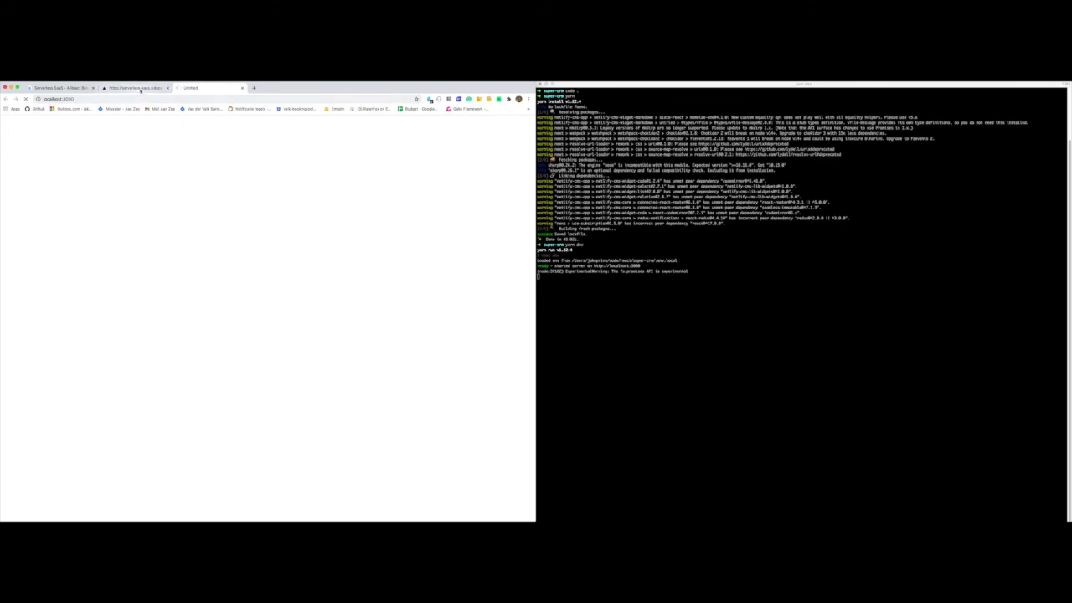
View the localhost:3000 landing page, scrolling through its pricing, team and blog sections and back up.
{"action": "left_click", "coordinate": [577, 243]}
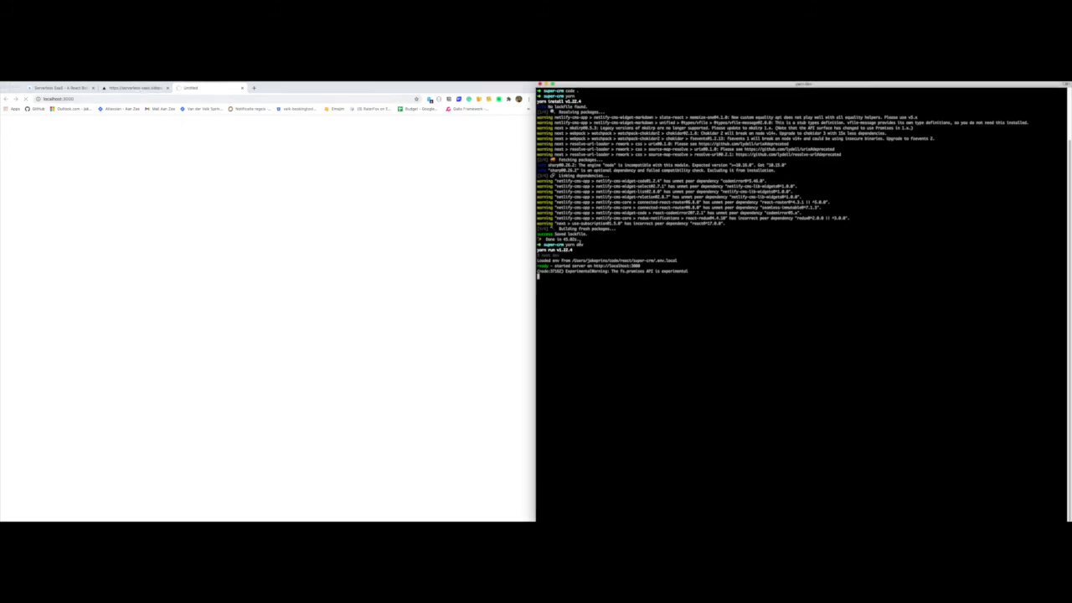
{"action": "left_click", "coordinate": [117, 89]}
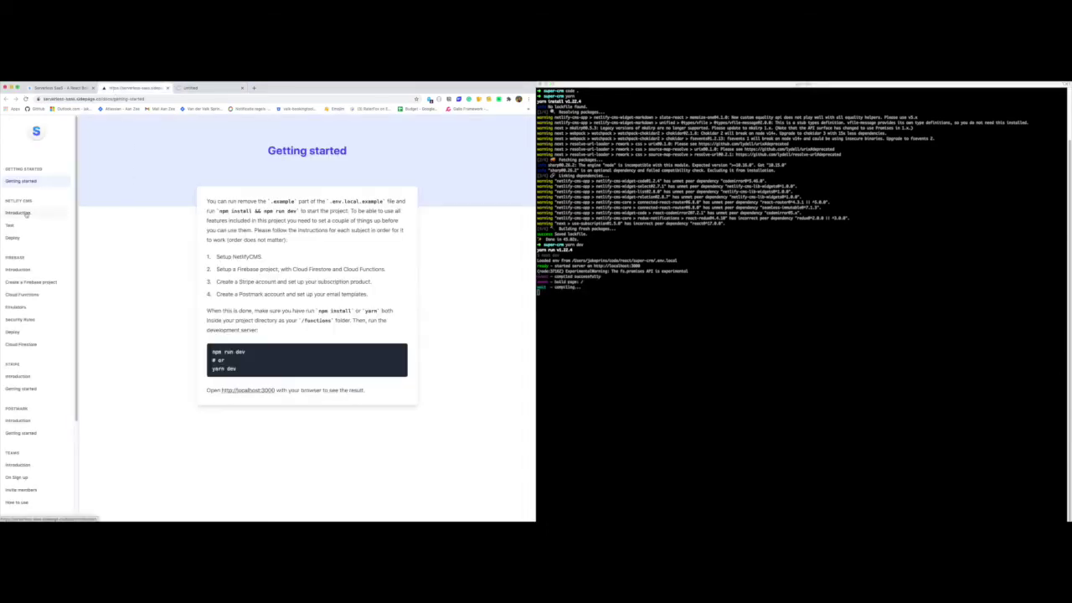
{"action": "left_click", "coordinate": [197, 88]}
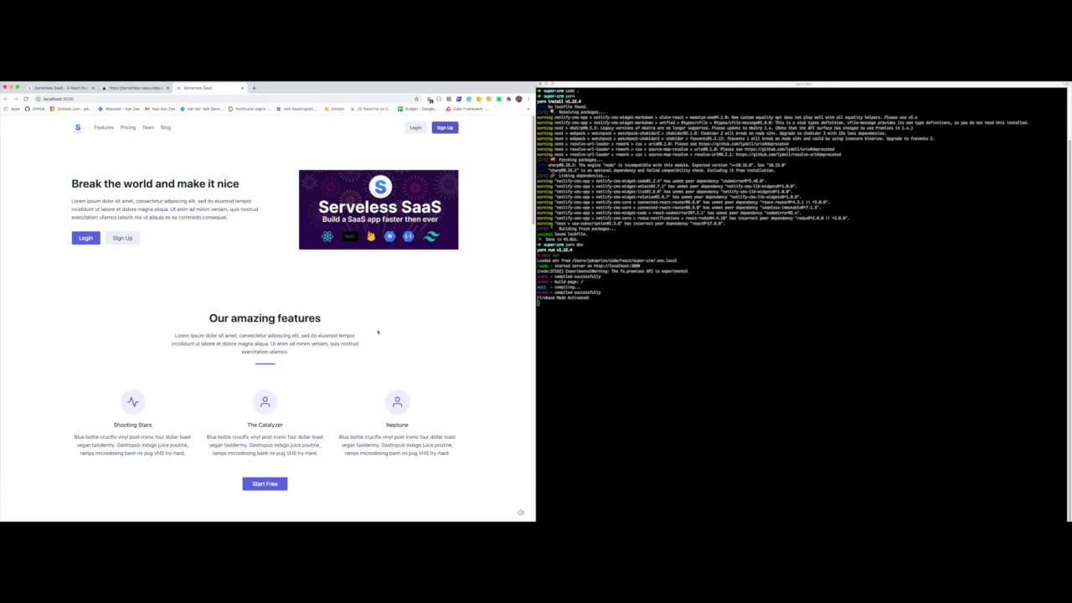
{"action": "scroll", "coordinate": [360, 327], "scroll_direction": "down", "scroll_amount": 10}
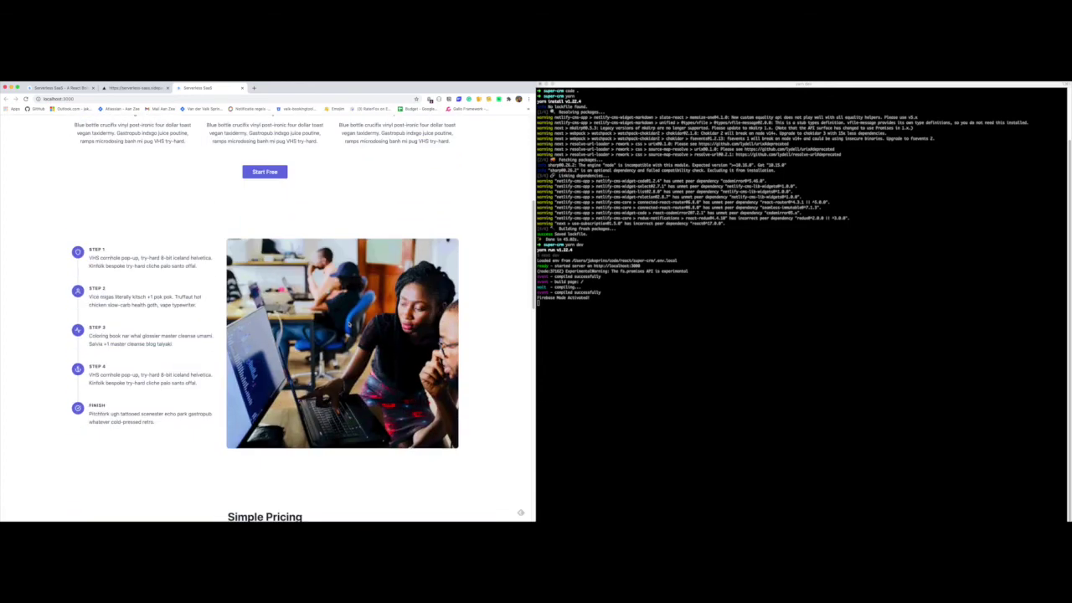
{"action": "scroll", "coordinate": [349, 324], "scroll_direction": "down", "scroll_amount": 12}
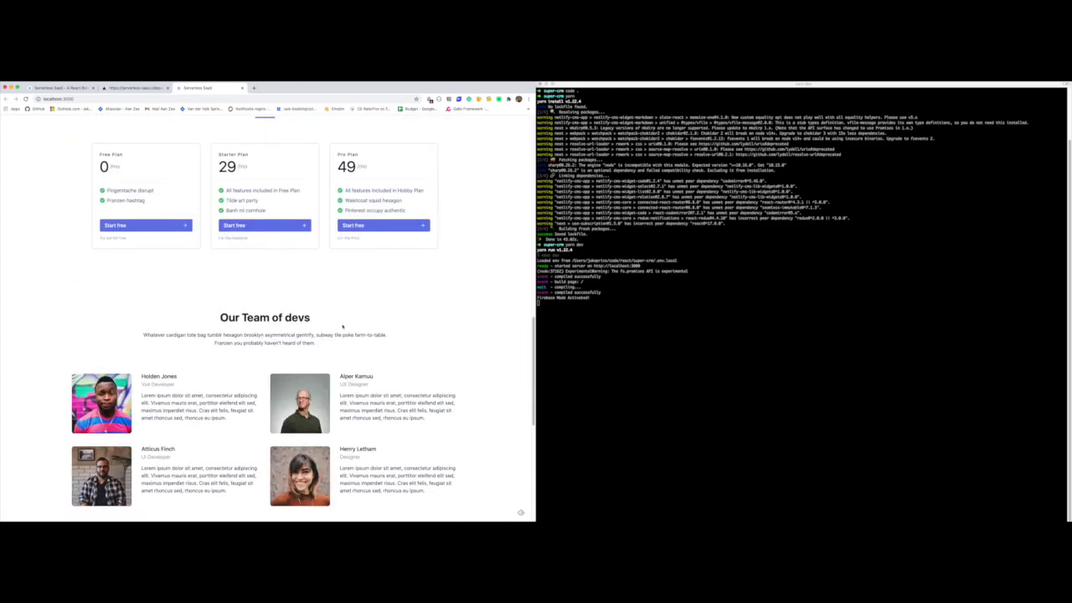
{"action": "scroll", "coordinate": [342, 327], "scroll_direction": "down", "scroll_amount": 5}
{"action": "scroll", "coordinate": [192, 321], "scroll_direction": "down", "scroll_amount": 3}
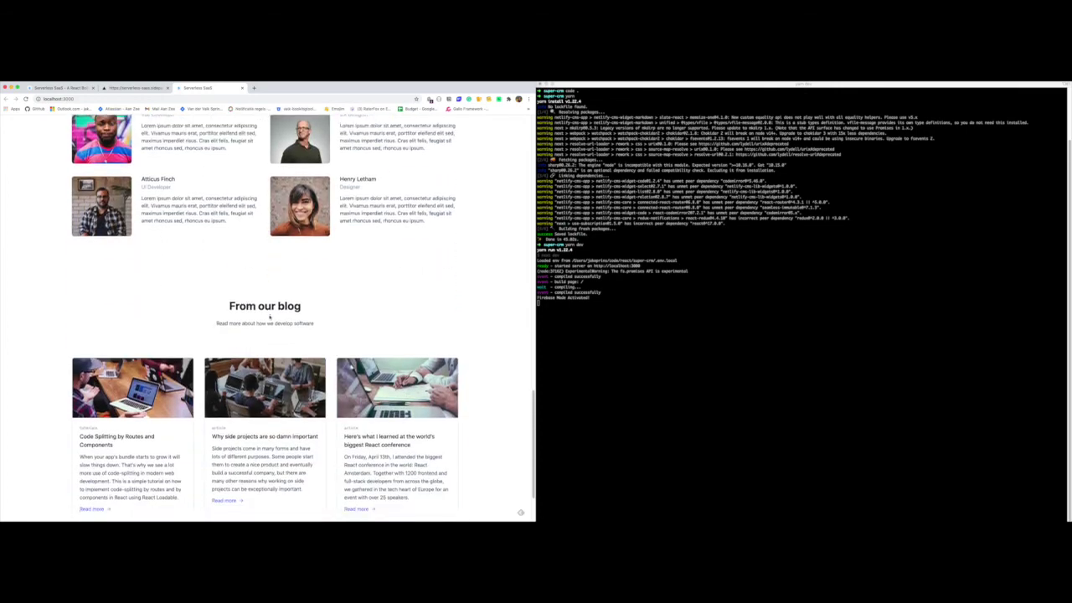
{"action": "scroll", "coordinate": [260, 315], "scroll_direction": "down", "scroll_amount": 3}
{"action": "scroll", "coordinate": [260, 316], "scroll_direction": "up", "scroll_amount": 16}
{"action": "scroll", "coordinate": [259, 316], "scroll_direction": "up", "scroll_amount": 10}
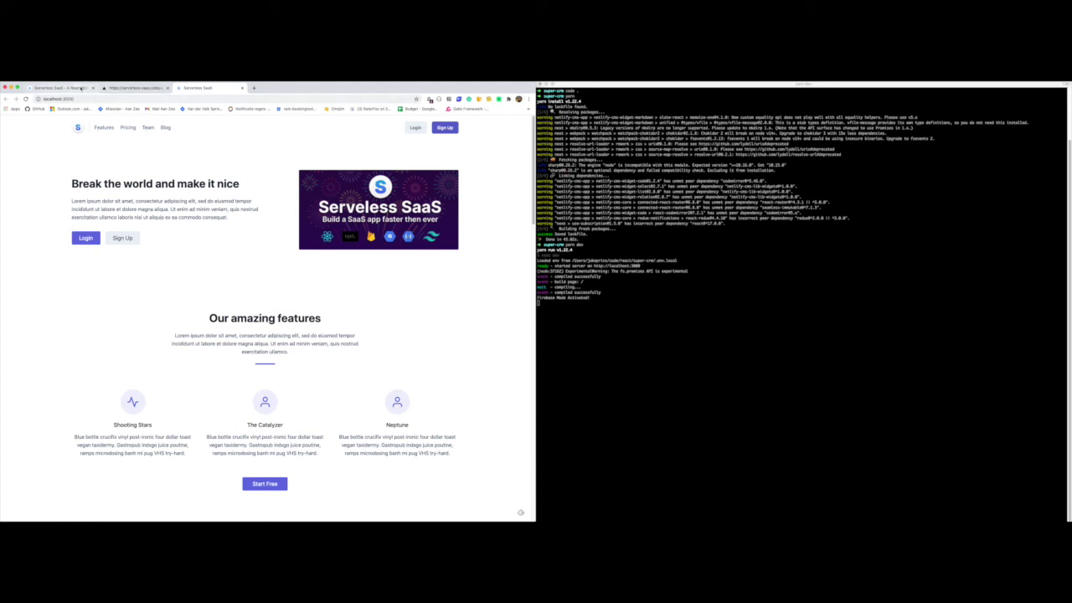
Open the Netlify CMS Introduction docs page and follow its GitHub link into a new tab.
{"action": "left_click", "coordinate": [118, 88]}
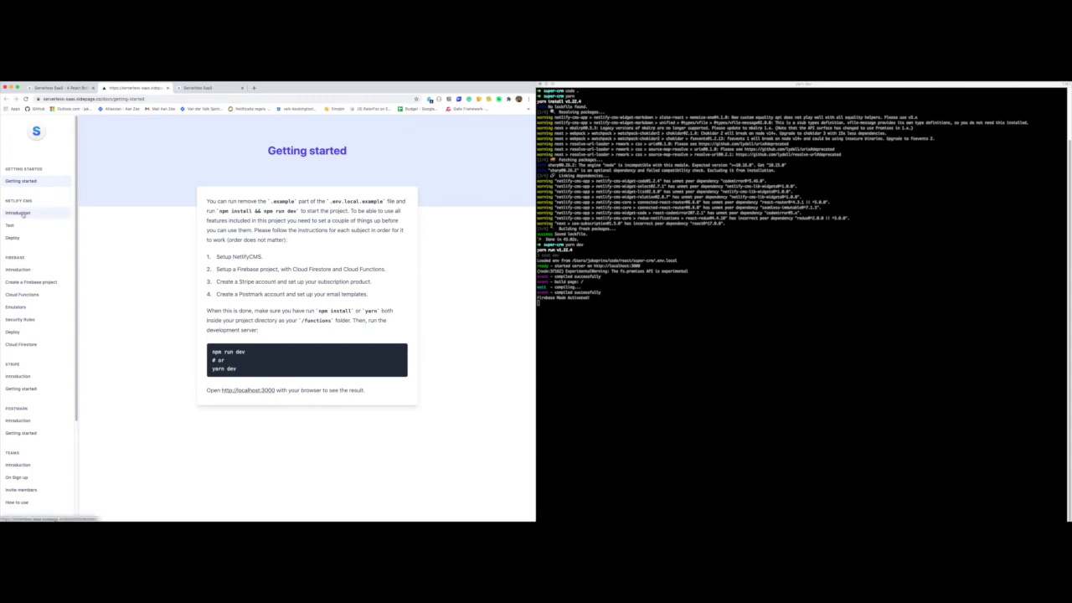
{"action": "left_click", "coordinate": [20, 214]}
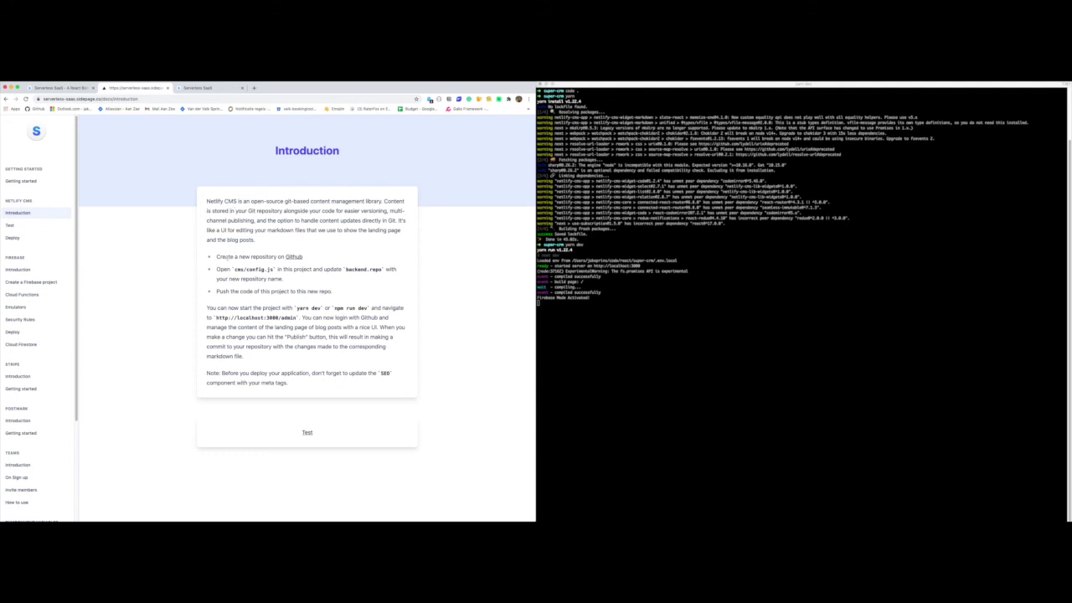
{"action": "left_click", "coordinate": [293, 257], "text": "super"}
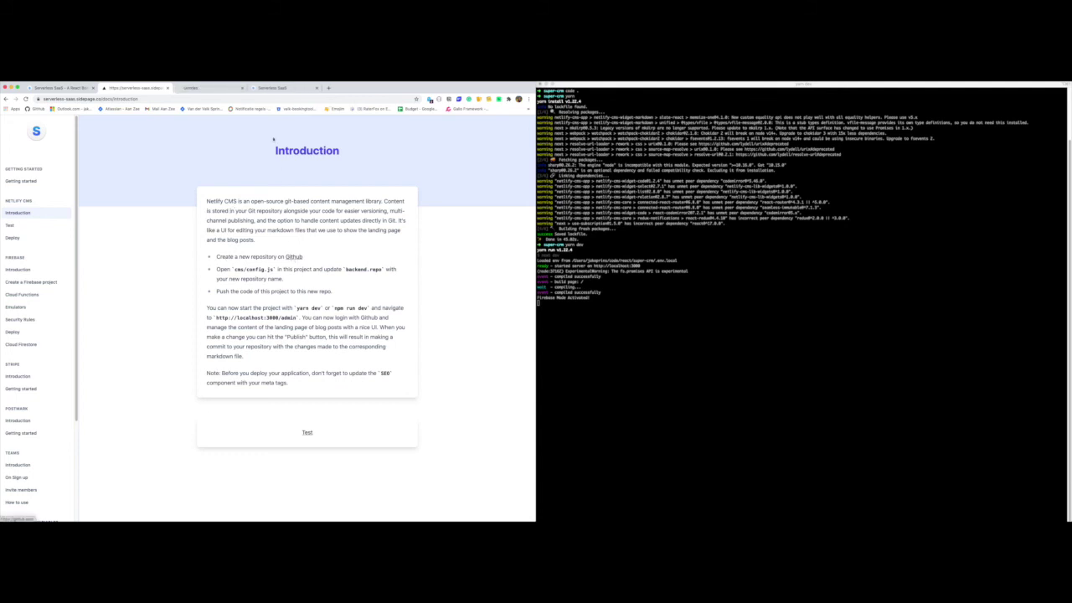
Create a new GitHub repository named super-crm and select its SSH clone address.
{"action": "left_click", "coordinate": [209, 89]}
{"action": "left_click", "coordinate": [87, 168]}
{"action": "left_click", "coordinate": [245, 235]}
{"action": "type", "text": "super-crm"}
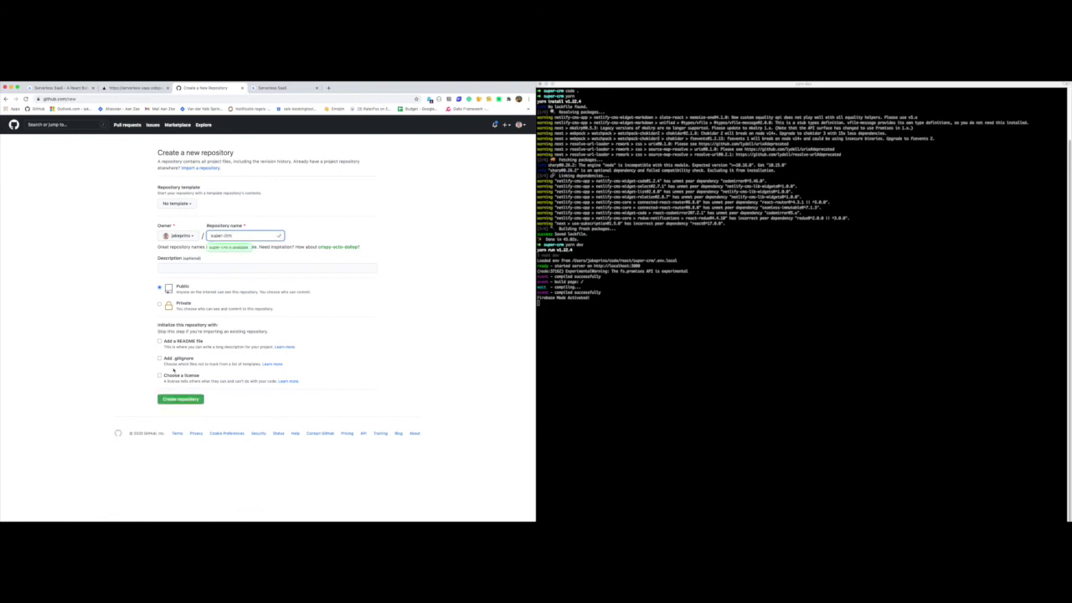
{"action": "left_click", "coordinate": [176, 399]}
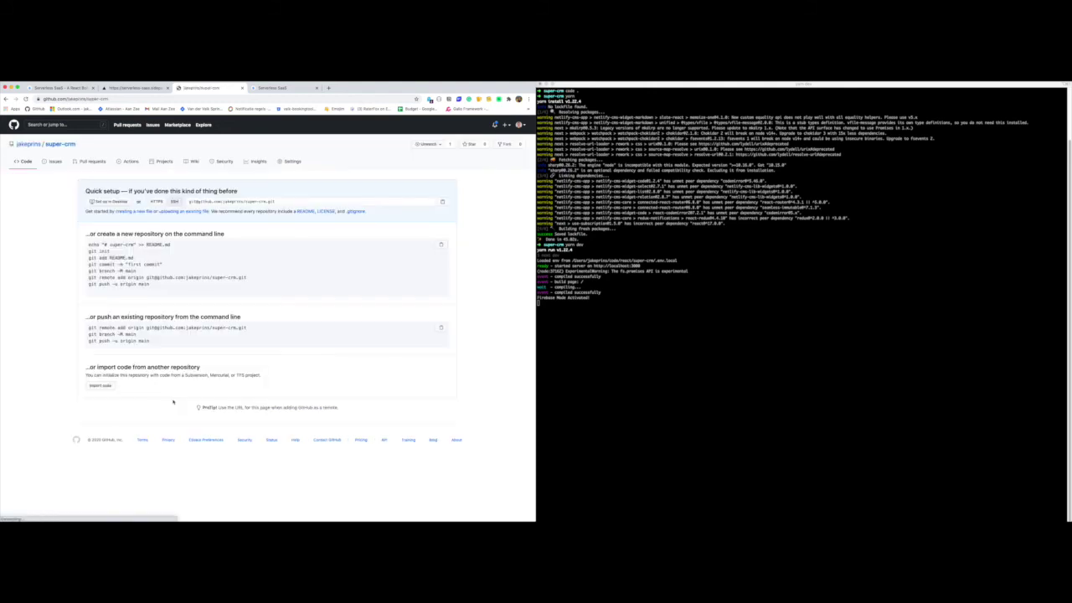
{"action": "double_click", "coordinate": [220, 202]}
Stop the dev server, initialize Git, and commit all project files as 'Initial commit'.
{"action": "left_click", "coordinate": [443, 203]}
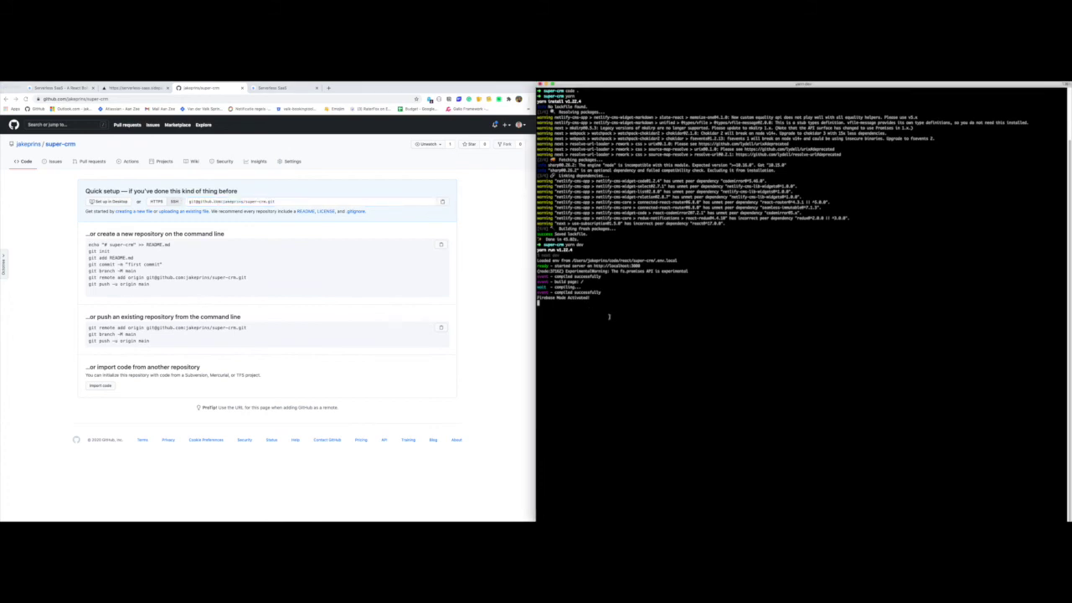
{"action": "key", "text": "ctrl+c"}
{"action": "type", "text": "git init"}
{"action": "key", "text": "Return"}
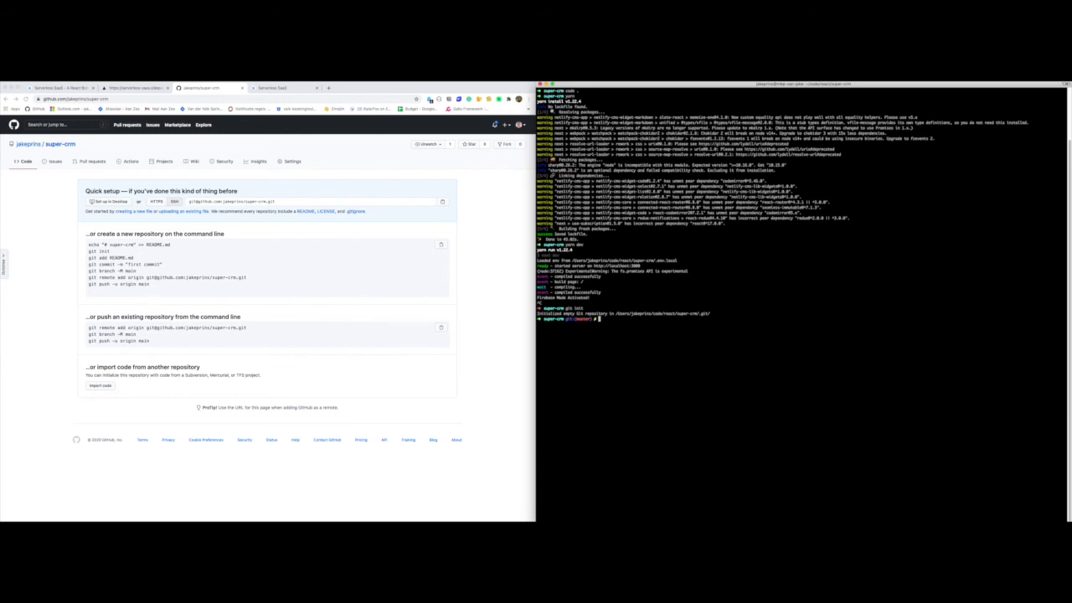
{"action": "type", "text": "git add ."}
{"action": "key", "text": "Return"}
{"action": "type", "text": "git commit -m 'Initial commit\""}
{"action": "key", "text": "Return"}
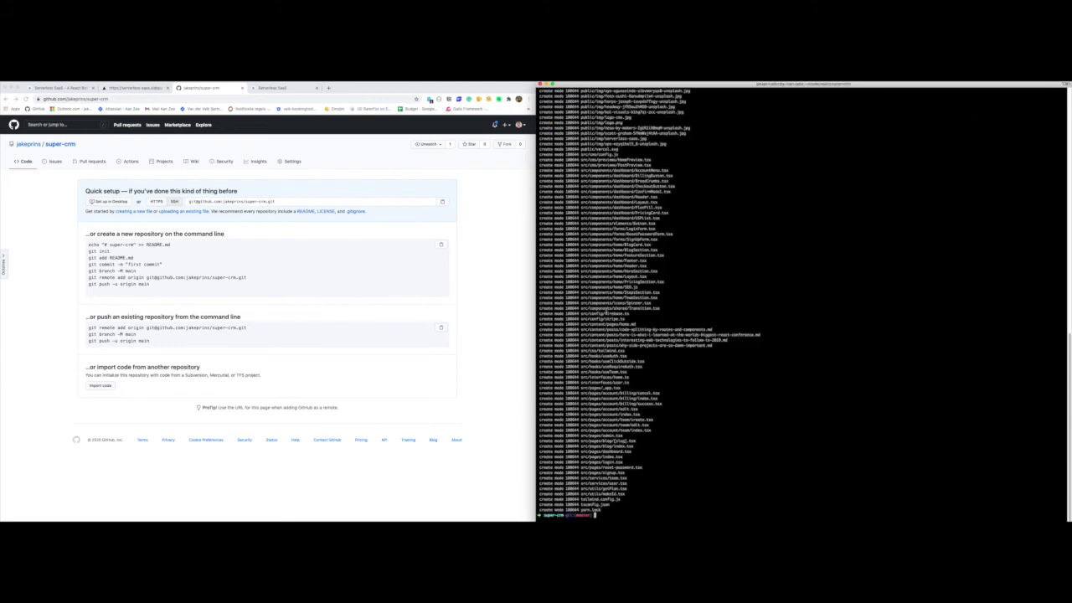
Add the super-crm GitHub repository as the remote origin using the quick setup command.
{"action": "left_click", "coordinate": [74, 287]}
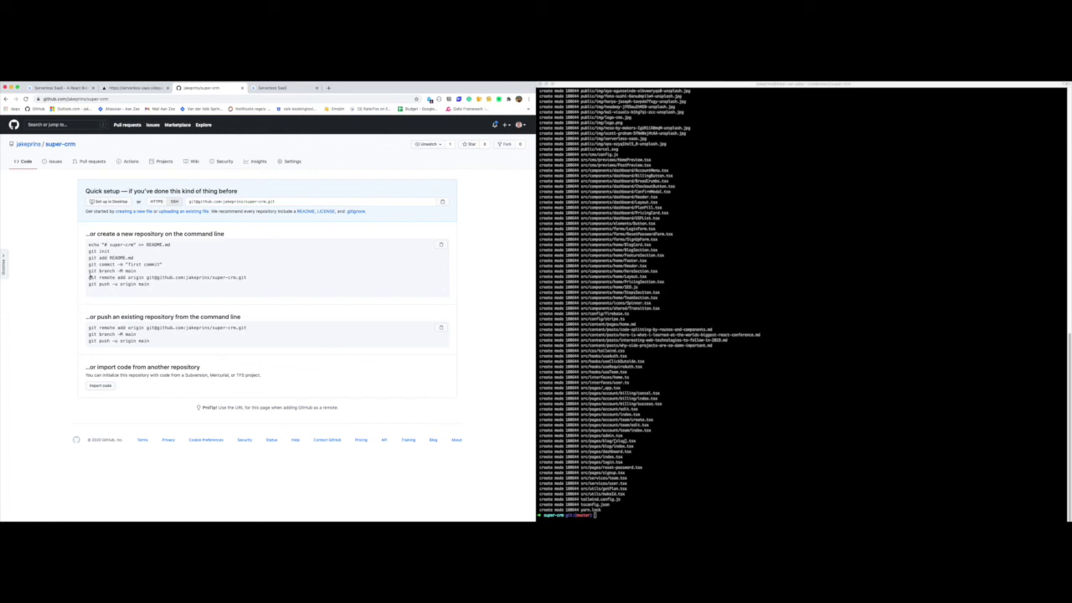
{"action": "left_click_drag", "start_coordinate": [89, 277], "coordinate": [250, 278]}
{"action": "left_click", "coordinate": [751, 449]}
{"action": "key", "text": "super+v"}
{"action": "key", "text": "Return"}
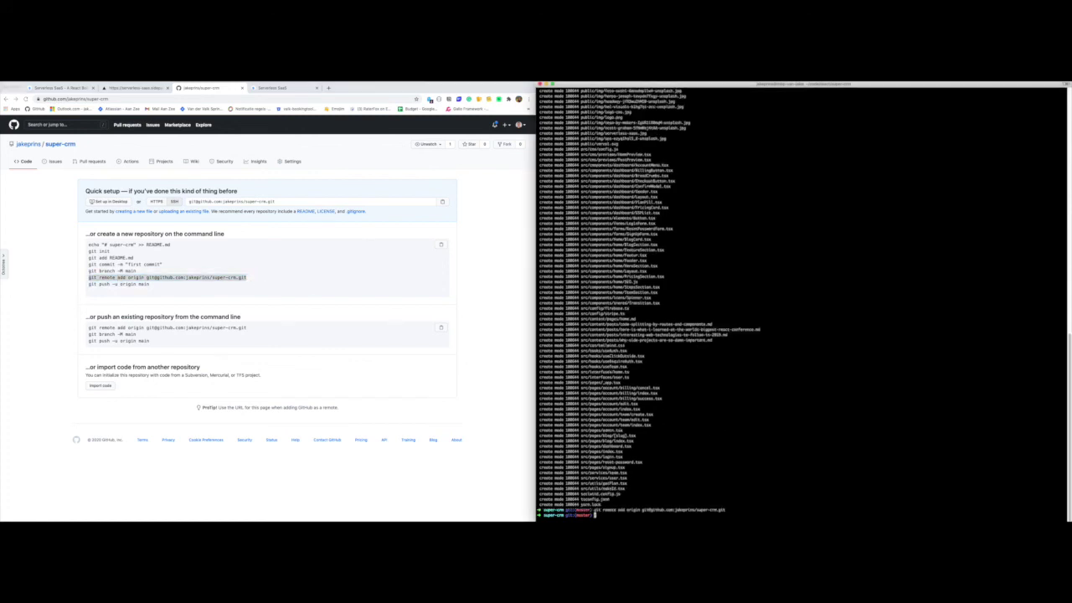
Push the project to GitHub with git push -u origin master.
{"action": "key", "text": "super+Tab"}
{"action": "left_click_drag", "start_coordinate": [89, 285], "coordinate": [149, 285]}
{"action": "key", "text": "super+c"}
{"action": "left_click", "coordinate": [702, 390]}
{"action": "key", "text": "super+v"}
{"action": "key", "text": "BackSpace"}
{"action": "key", "text": "BackSpace"}
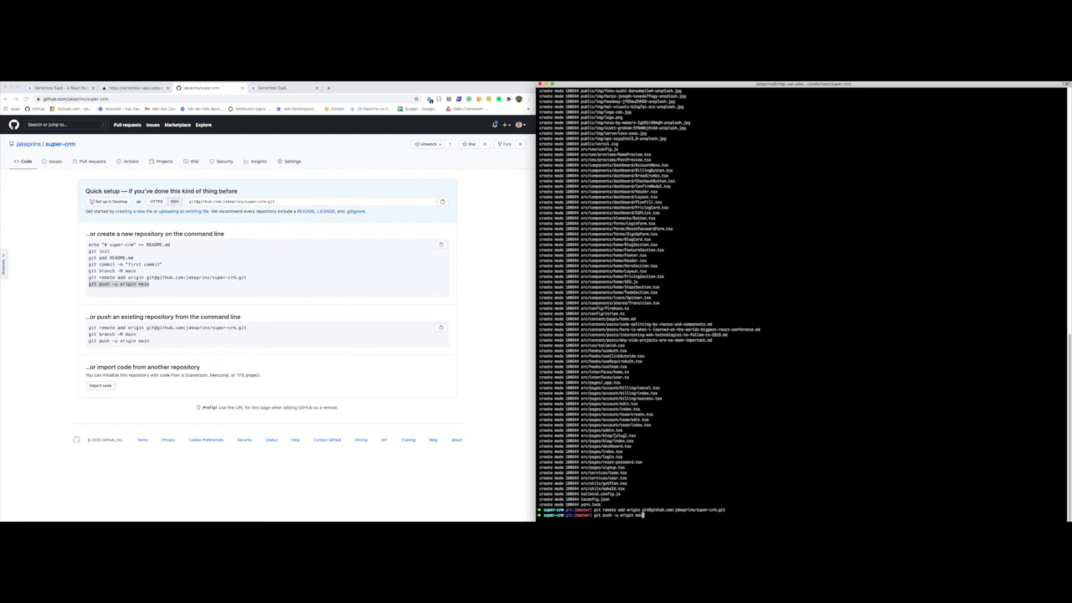
{"action": "type", "text": "ster"}
{"action": "key", "text": "Return"}
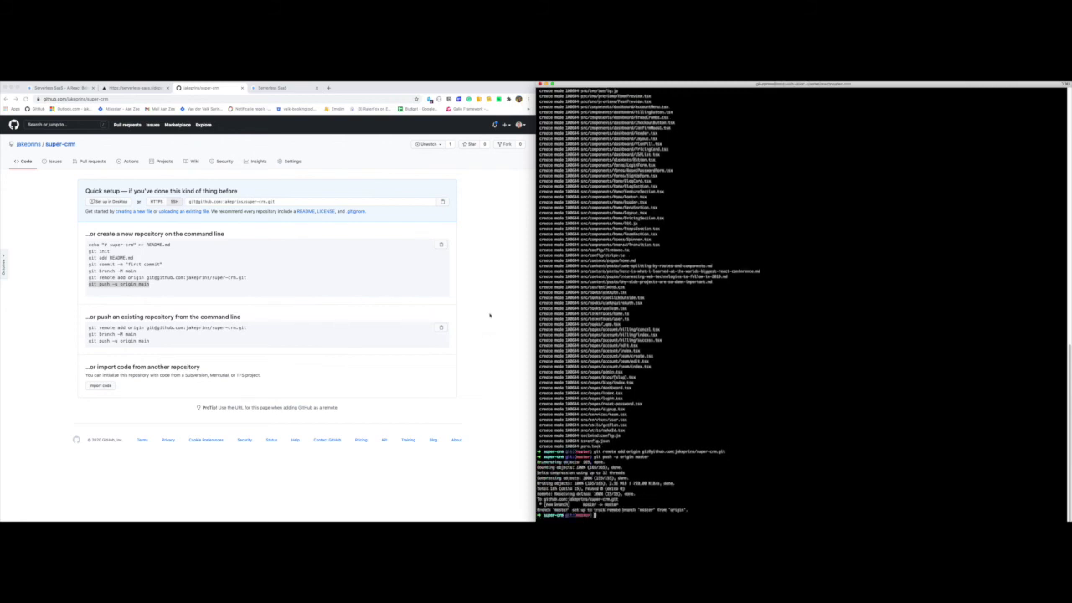
{"action": "left_click", "coordinate": [124, 146]}
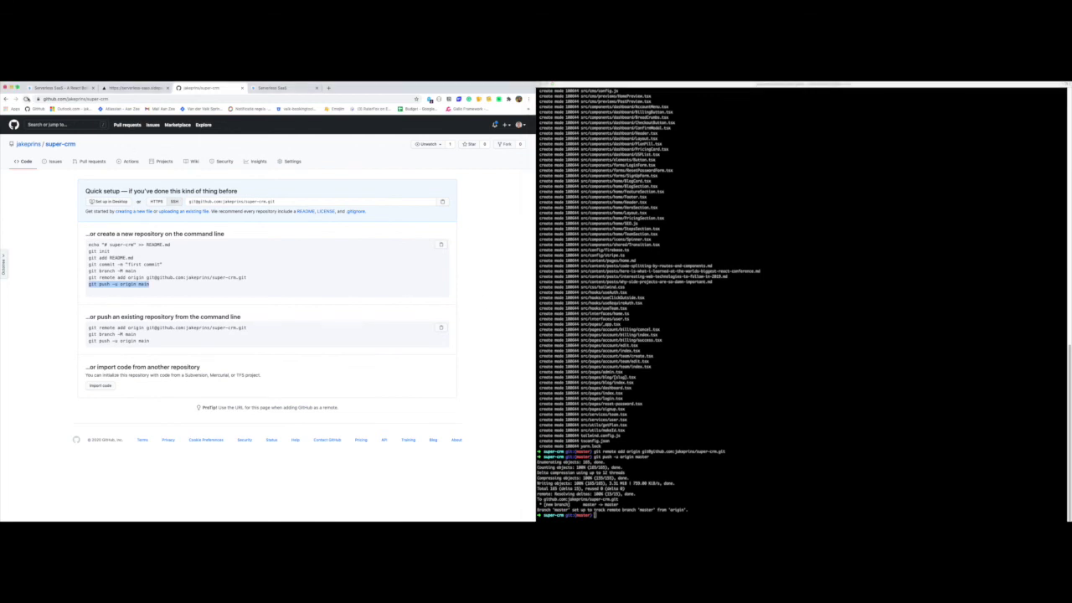
Reload the super-crm repo page to confirm the pushed files and README.
{"action": "left_click", "coordinate": [26, 98]}
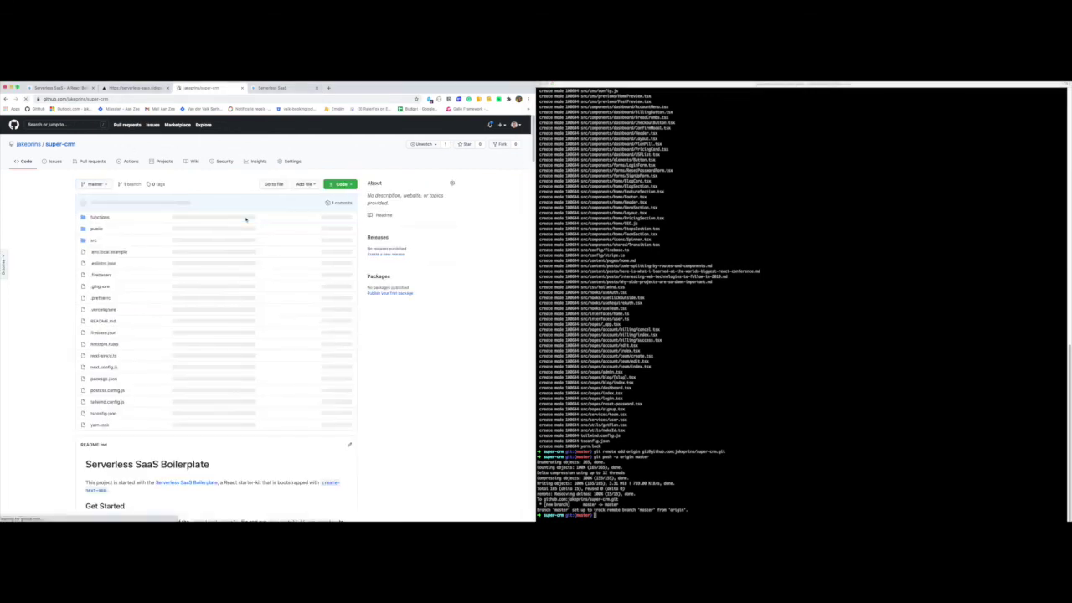
{"action": "scroll", "coordinate": [266, 369], "scroll_direction": "down", "scroll_amount": 15}
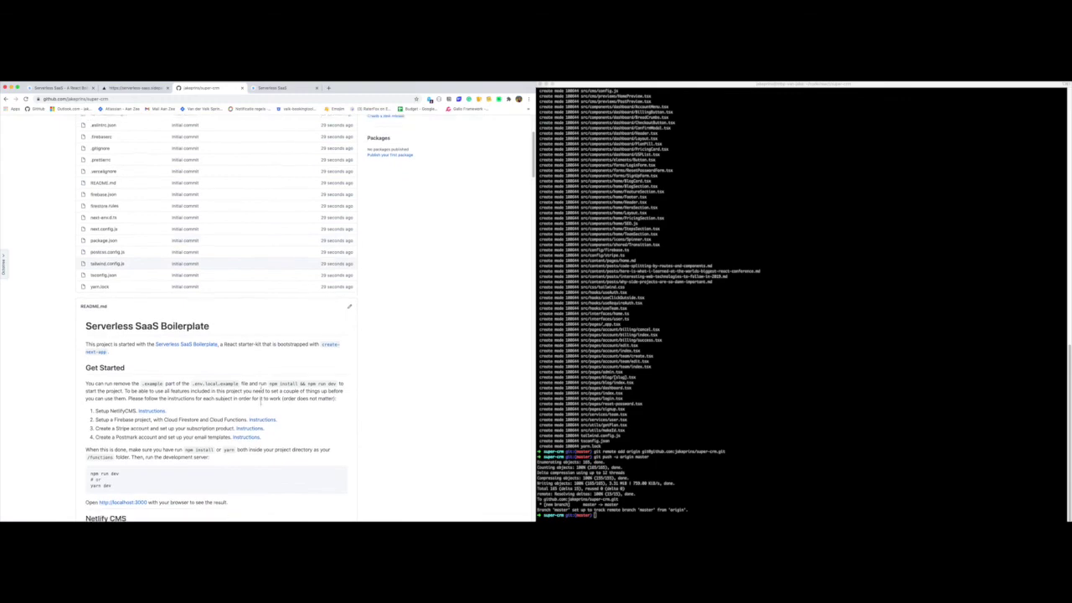
{"action": "scroll", "coordinate": [253, 392], "scroll_direction": "down", "scroll_amount": 5}
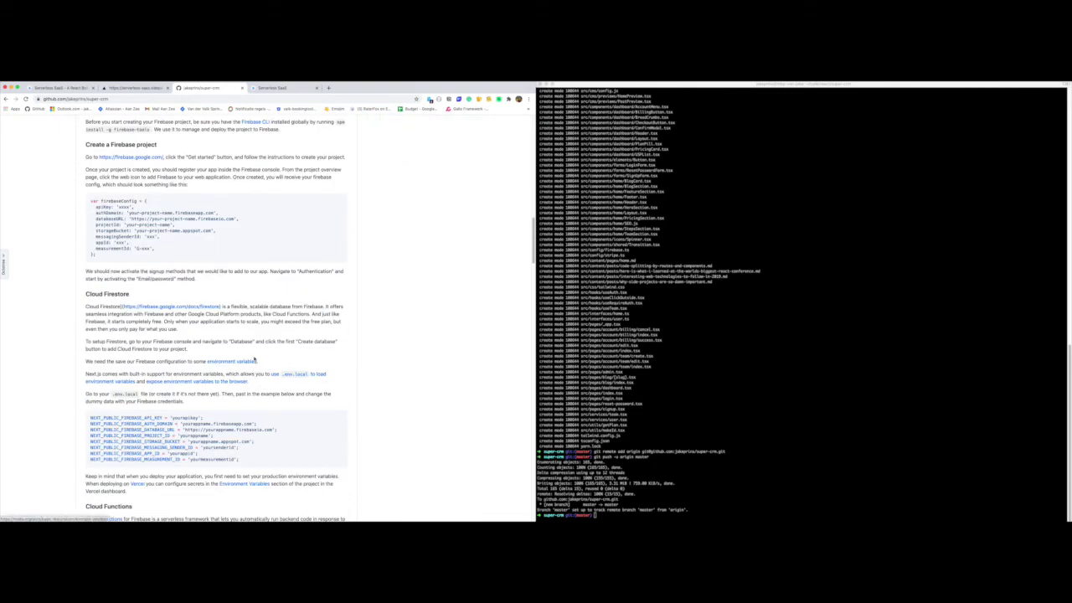
{"action": "scroll", "coordinate": [253, 368], "scroll_direction": "down", "scroll_amount": 5}
{"action": "scroll", "coordinate": [253, 331], "scroll_direction": "up", "scroll_amount": 20}
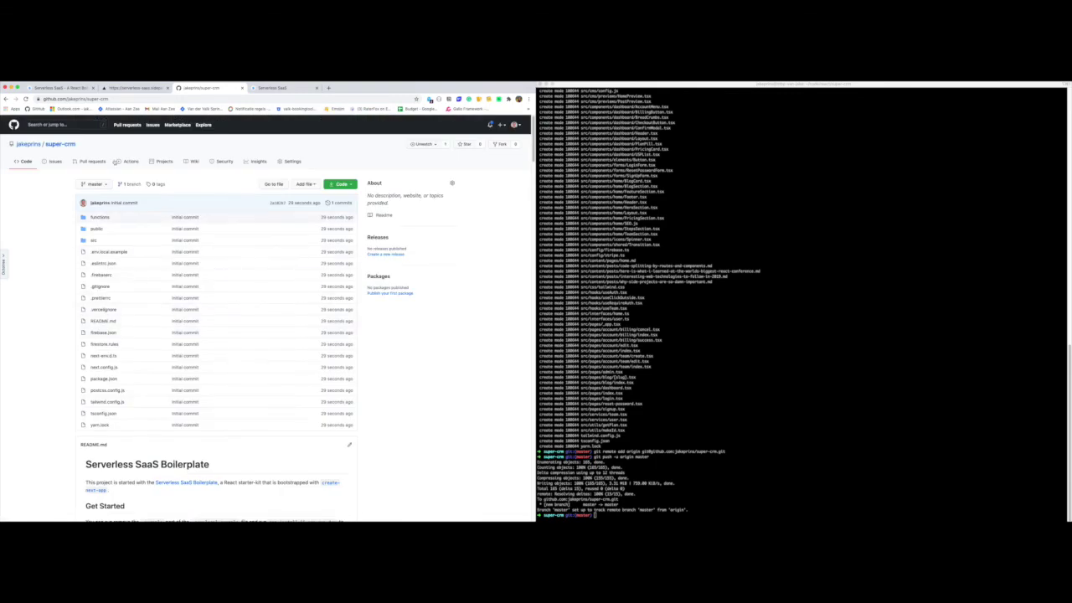
Return to the Netlify CMS Introduction docs and note the cms folder name.
{"action": "left_click", "coordinate": [134, 88]}
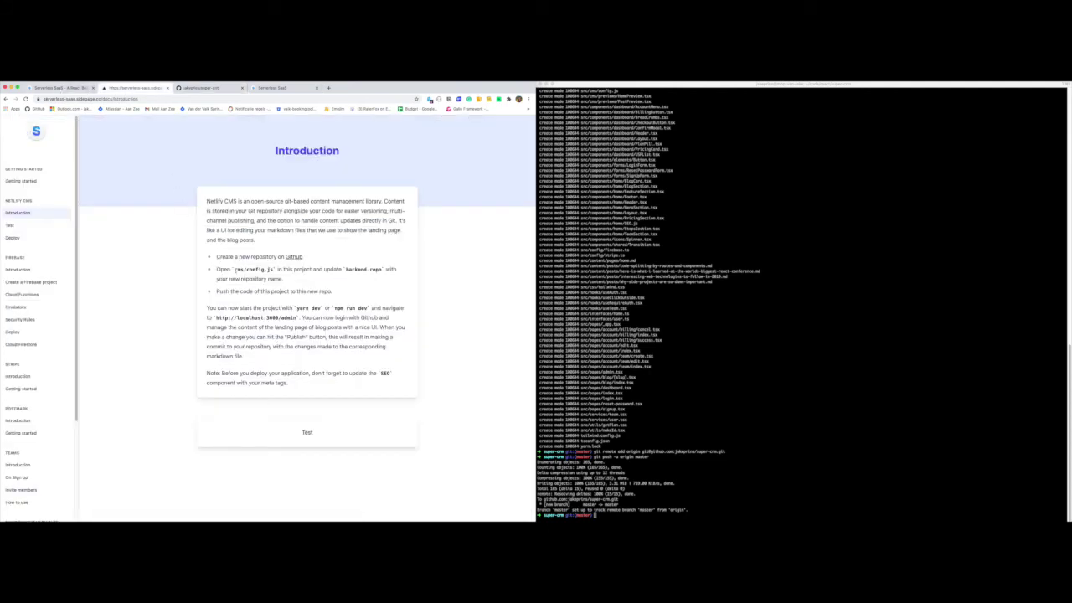
{"action": "double_click", "coordinate": [237, 269]}
{"action": "left_click", "coordinate": [269, 283]}
{"action": "key", "text": "super+Tab"}
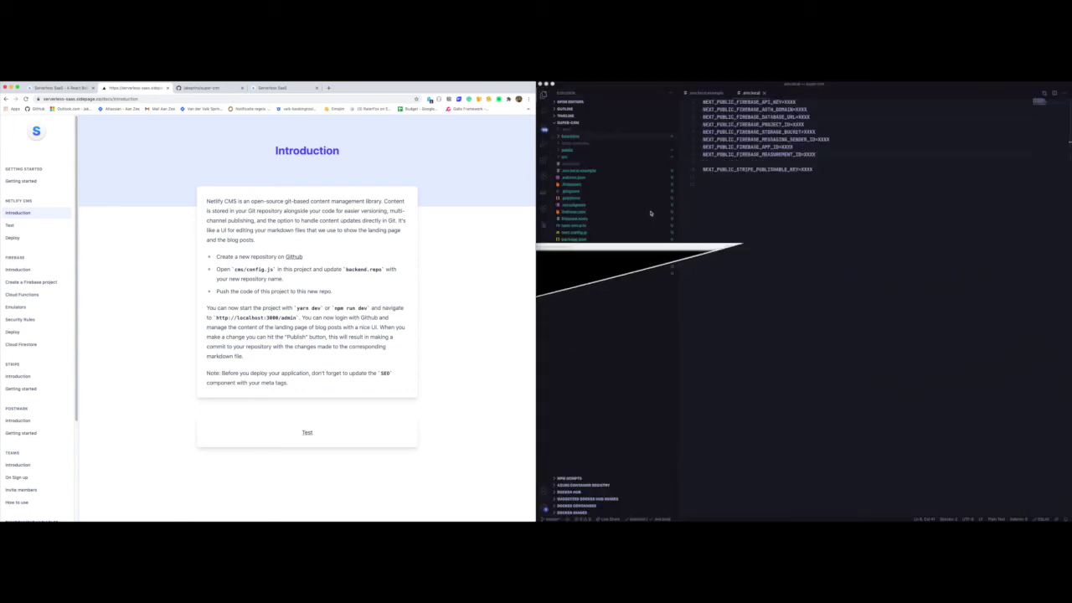
Close the open editor files and open the CMS config.js from the src folder.
{"action": "key", "text": "super+w"}
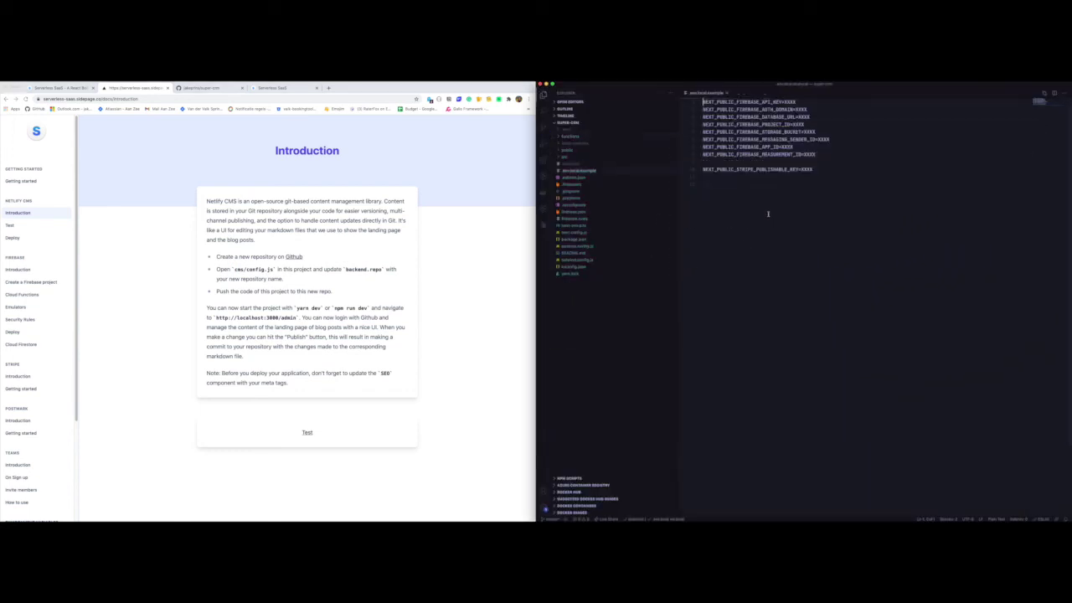
{"action": "key", "text": "super+w"}
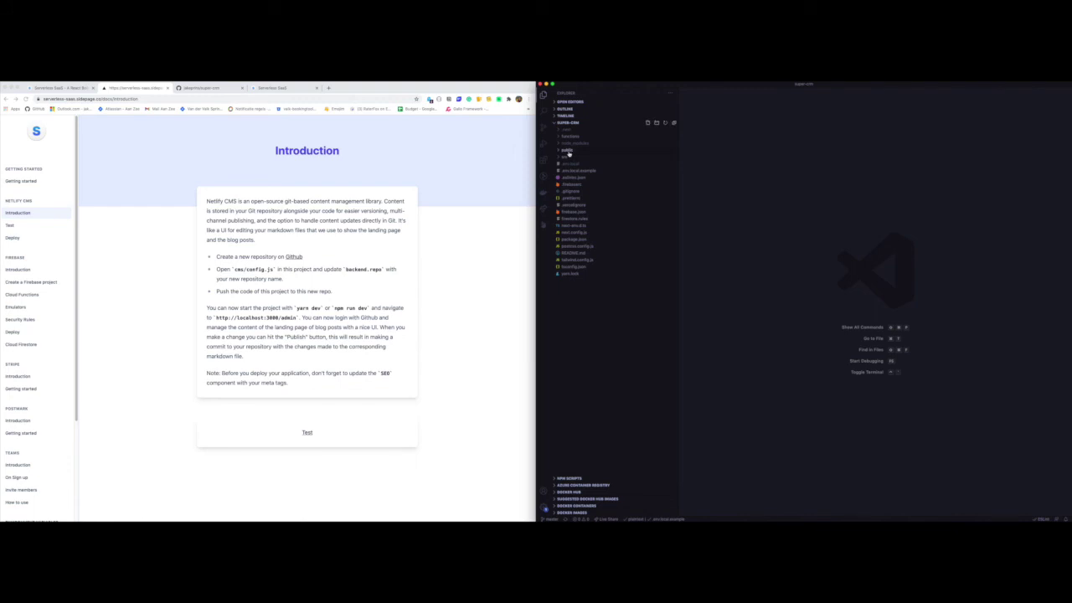
{"action": "left_click", "coordinate": [564, 157]}
{"action": "left_click", "coordinate": [567, 164]}
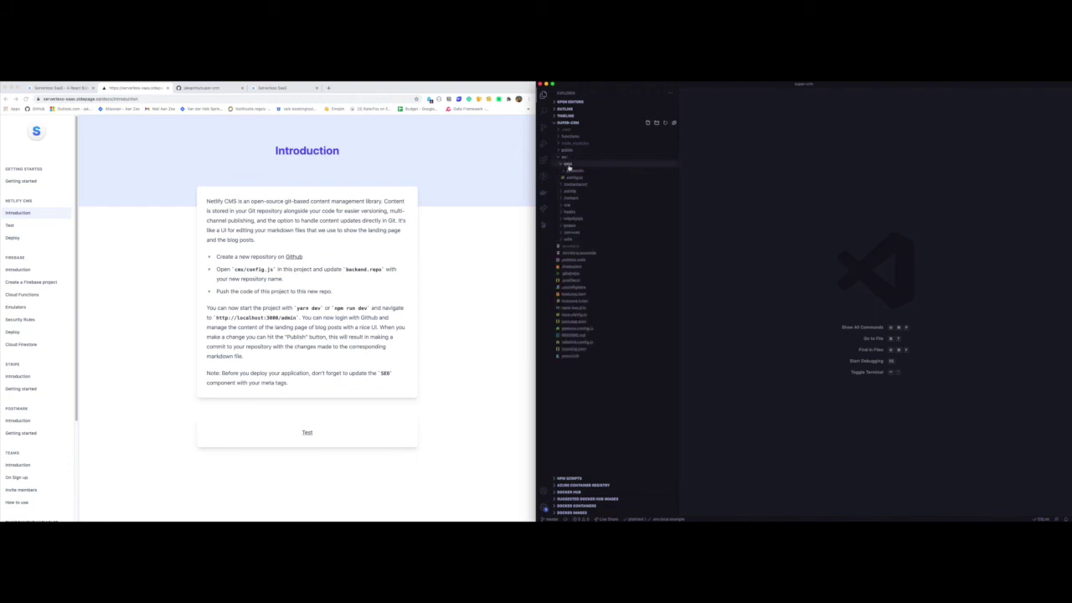
{"action": "left_click", "coordinate": [573, 177]}
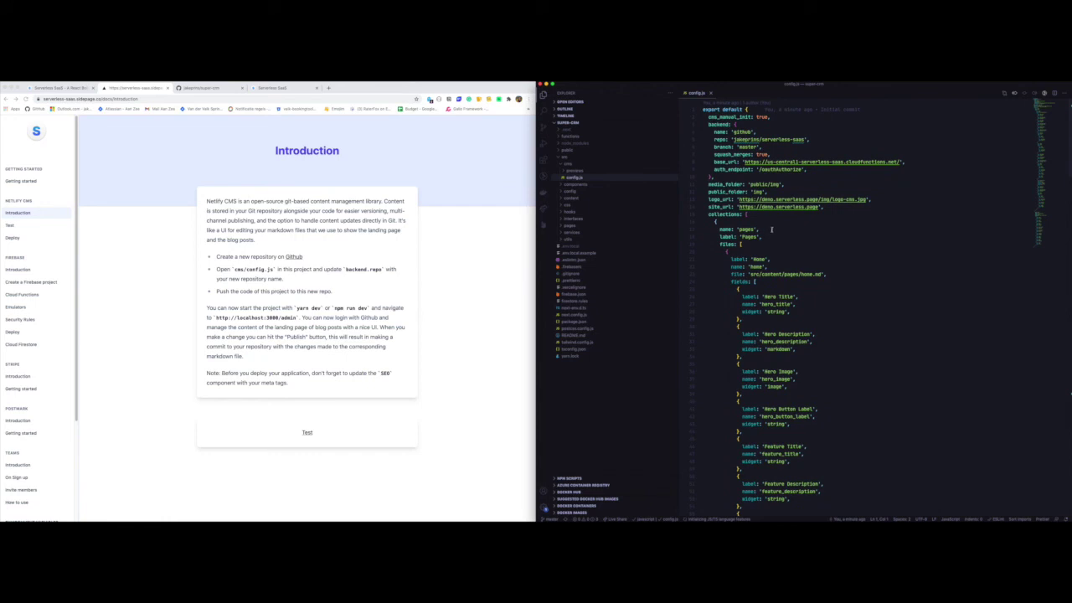
Replace the backend repo name serverless-saas with super-crm, copied from the GitHub repo address.
{"action": "key", "text": "super+4"}
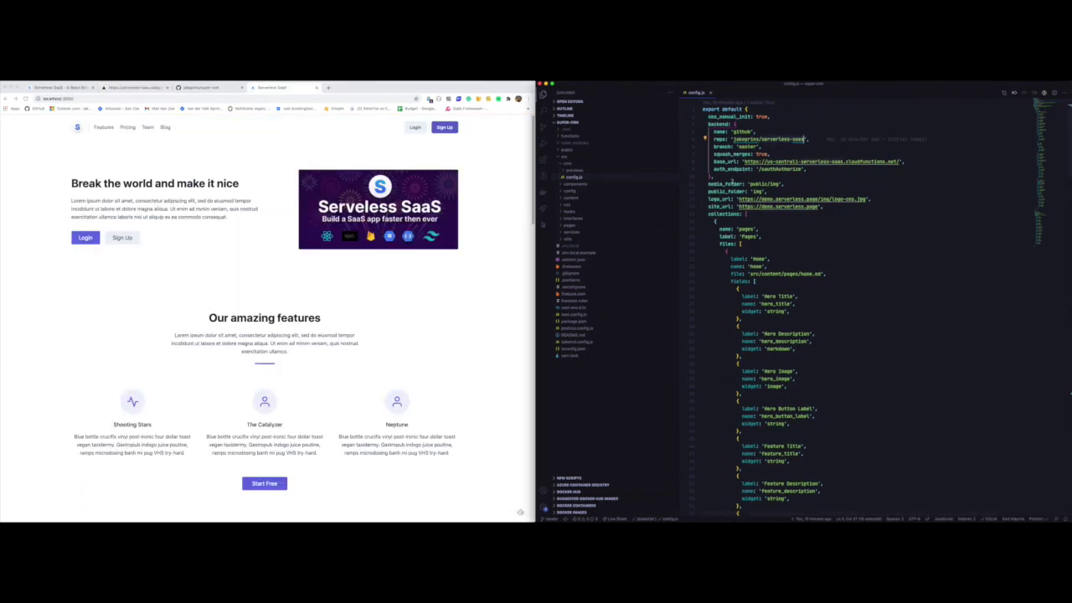
{"action": "left_click", "coordinate": [760, 146]}
{"action": "key", "text": "super+3"}
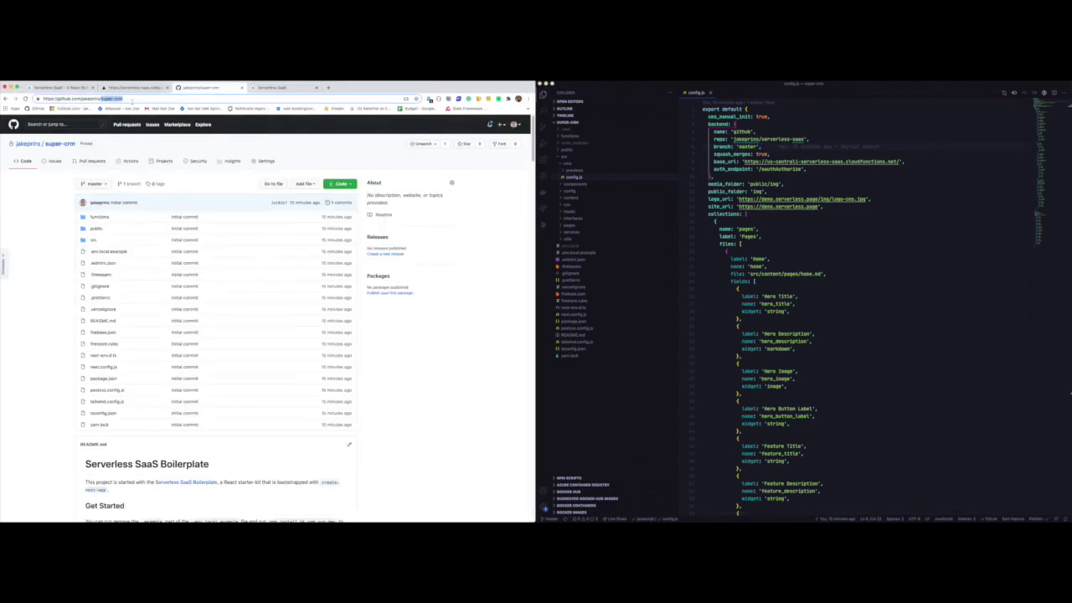
{"action": "left_click_drag", "start_coordinate": [101, 98], "coordinate": [126, 98]}
{"action": "left_click", "coordinate": [795, 147]}
{"action": "left_click_drag", "start_coordinate": [762, 139], "coordinate": [806, 139]}
{"action": "key", "text": "ctrl+v"}
Comment out the base_url and auth_endpoint lines and save config.js.
{"action": "left_click", "coordinate": [728, 162]}
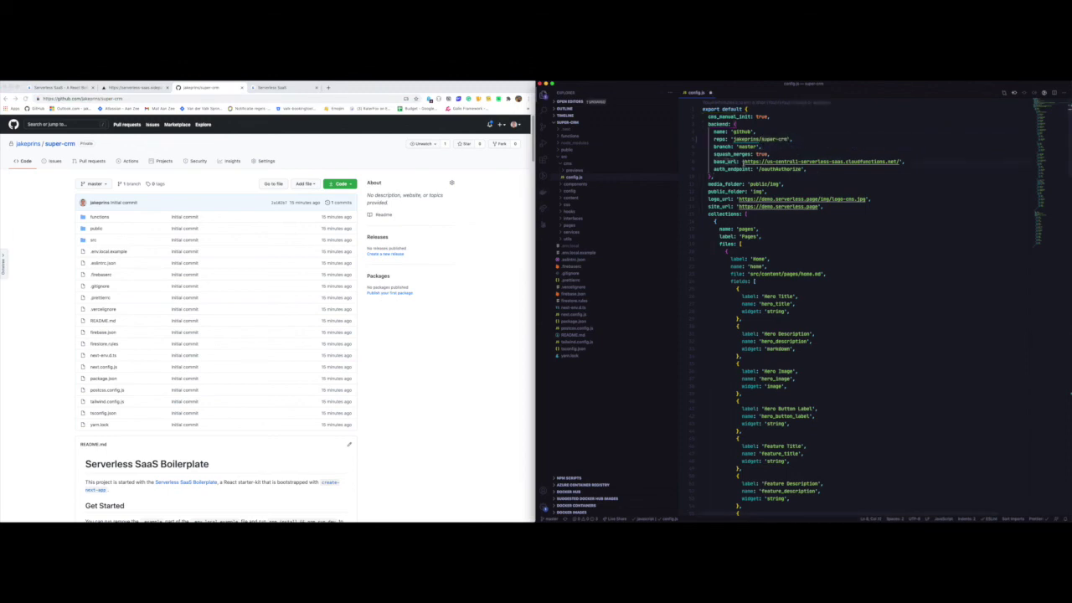
{"action": "key", "text": "super+slash"}
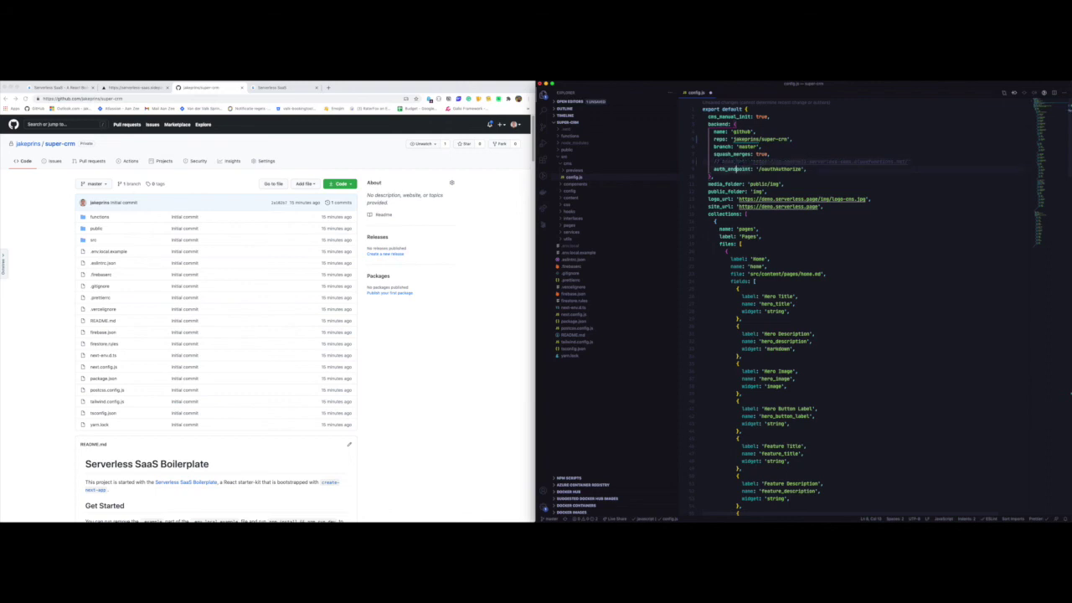
{"action": "left_click", "coordinate": [744, 168]}
{"action": "key", "text": "super+slash"}
{"action": "key", "text": "super+s"}
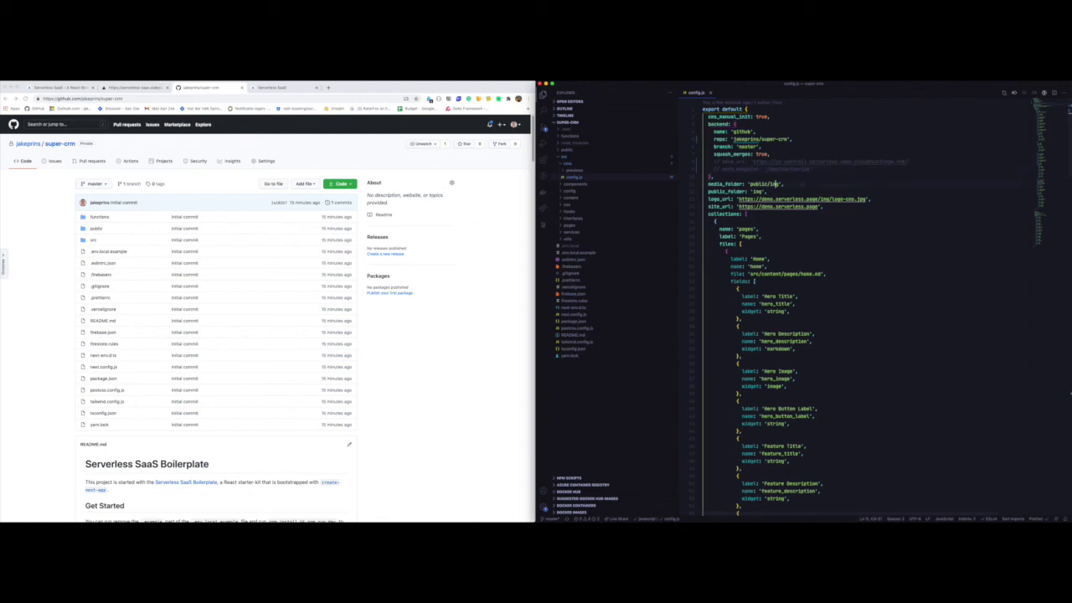
{"action": "key", "text": "ctrl+Tab"}
Go to localhost:3000/admin and start Login with GitHub to open the authorization popup.
{"action": "left_click", "coordinate": [84, 99]}
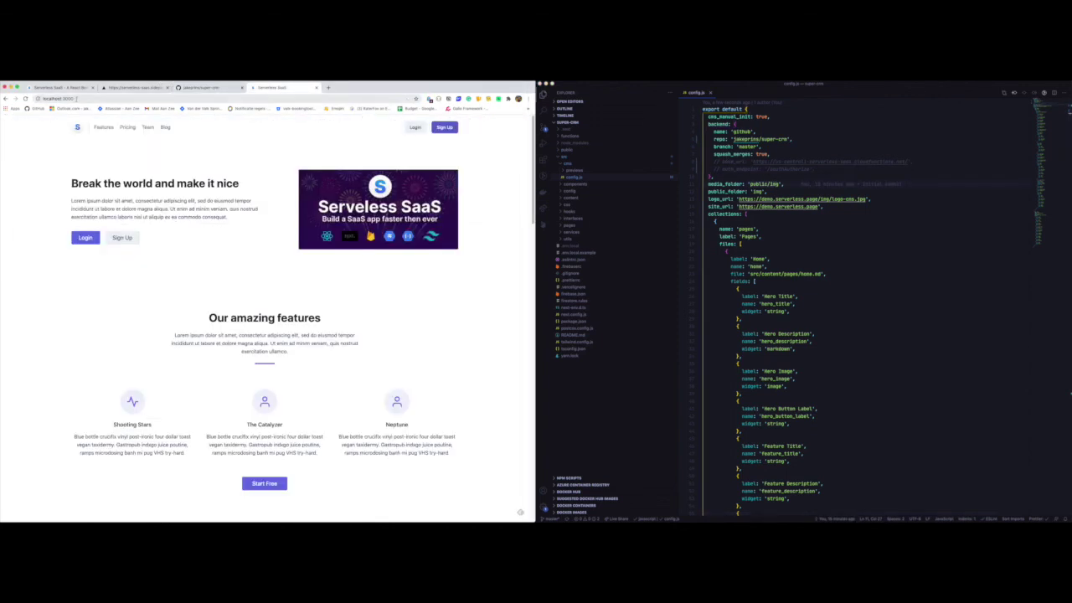
{"action": "type", "text": "/admin"}
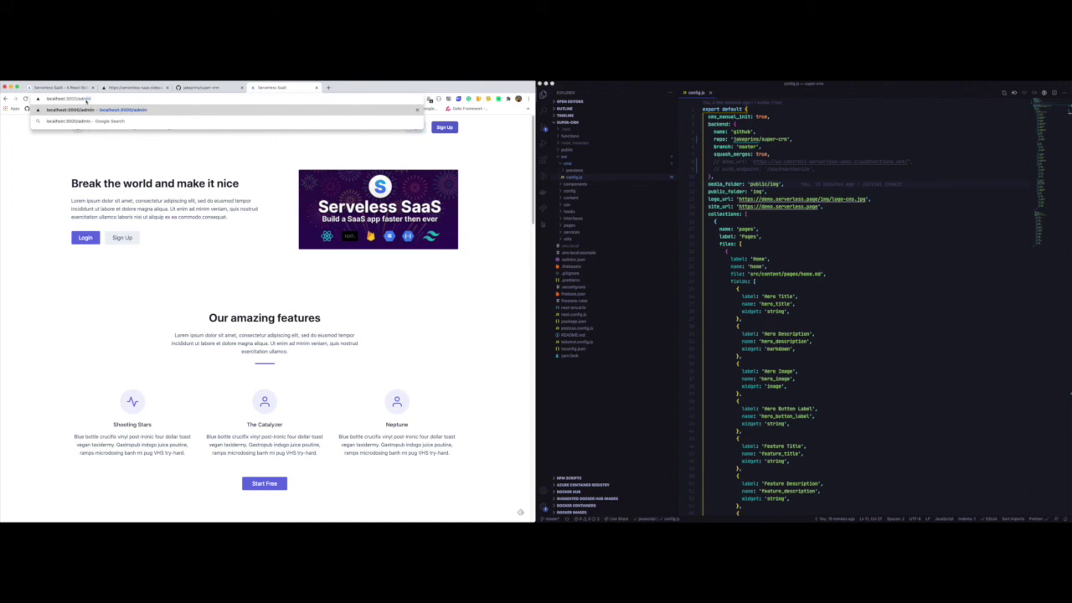
{"action": "key", "text": "Return"}
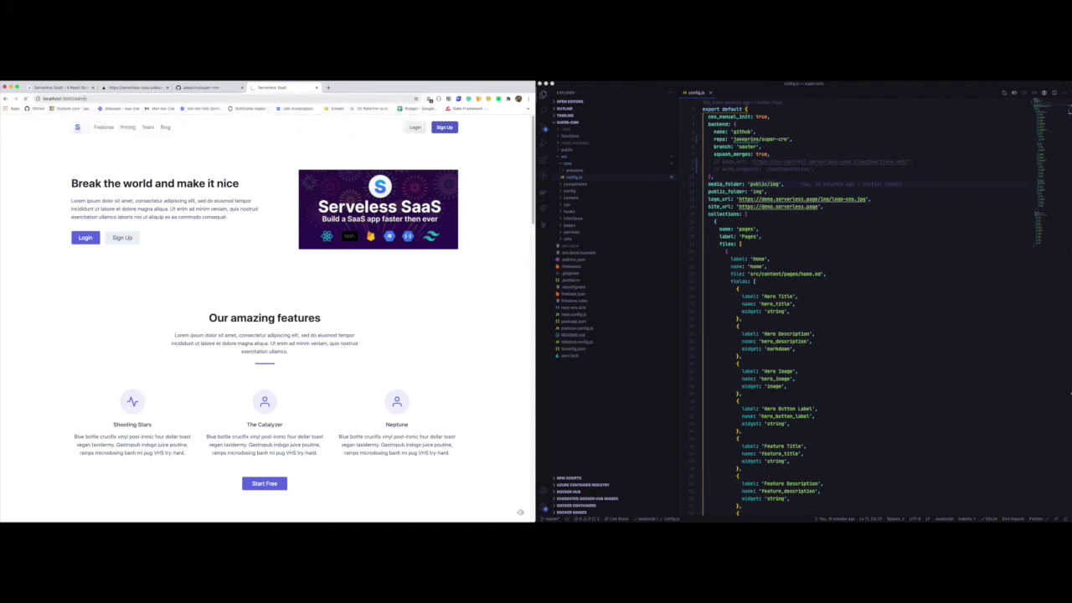
{"action": "left_click", "coordinate": [924, 229]}
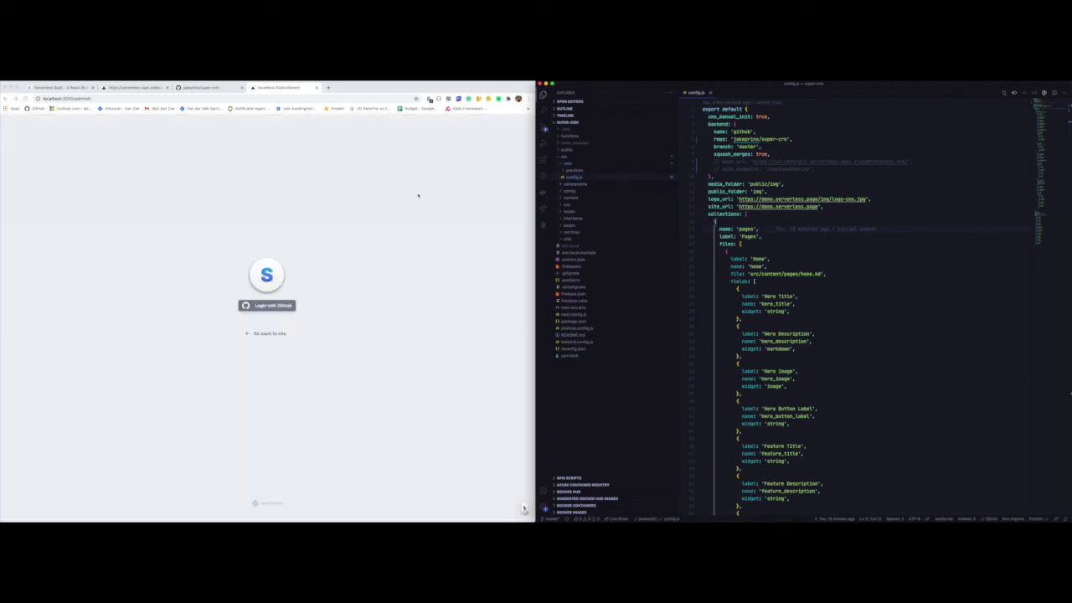
{"action": "left_click", "coordinate": [280, 305]}
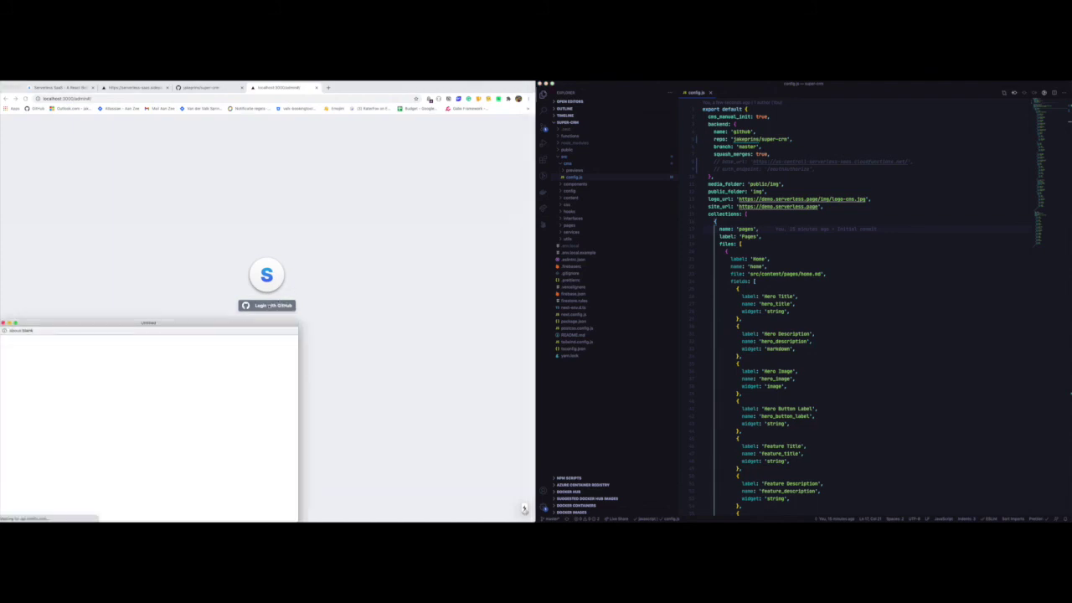
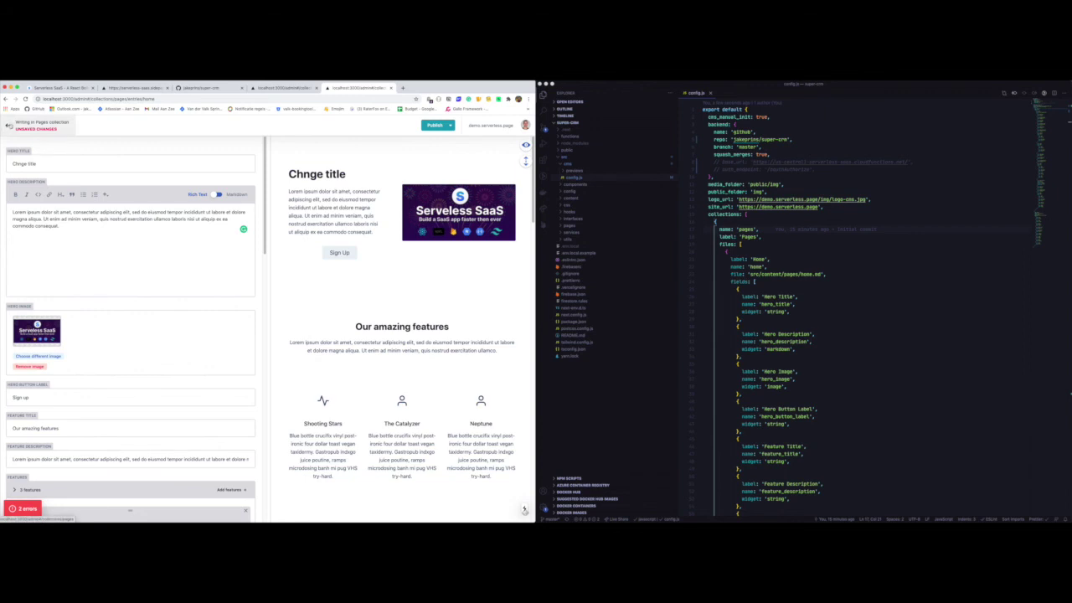
Leave the Home page editor without saving and open the Posts collection.
{"action": "left_click", "coordinate": [9, 125]}
{"action": "key", "text": "Return"}
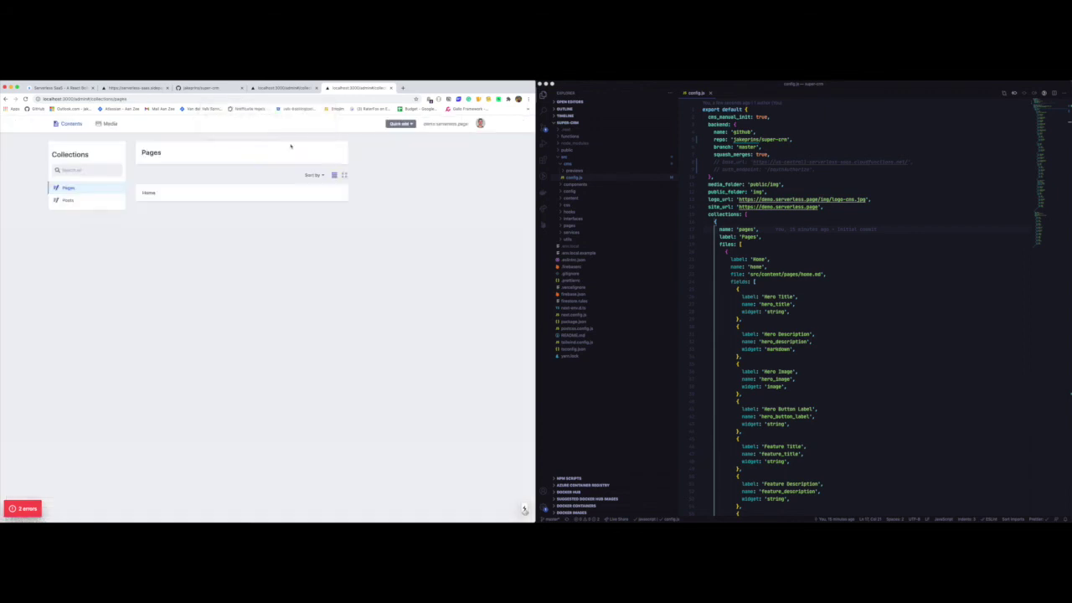
{"action": "left_click", "coordinate": [67, 200]}
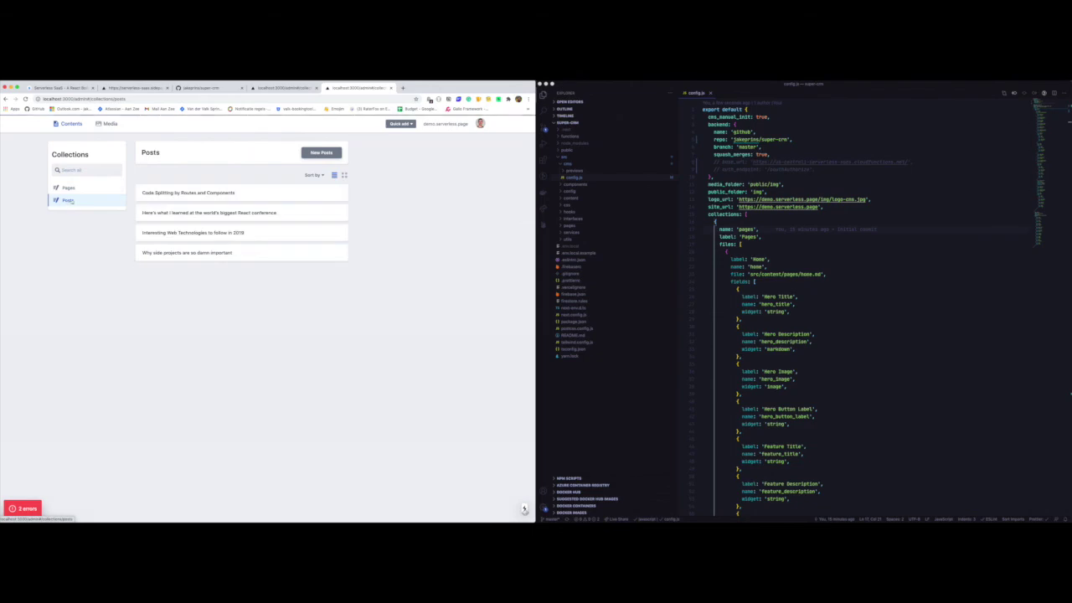
Browse the 'Code Splitting by Routes and Components' post and the media library, returning to Posts.
{"action": "left_click", "coordinate": [210, 197]}
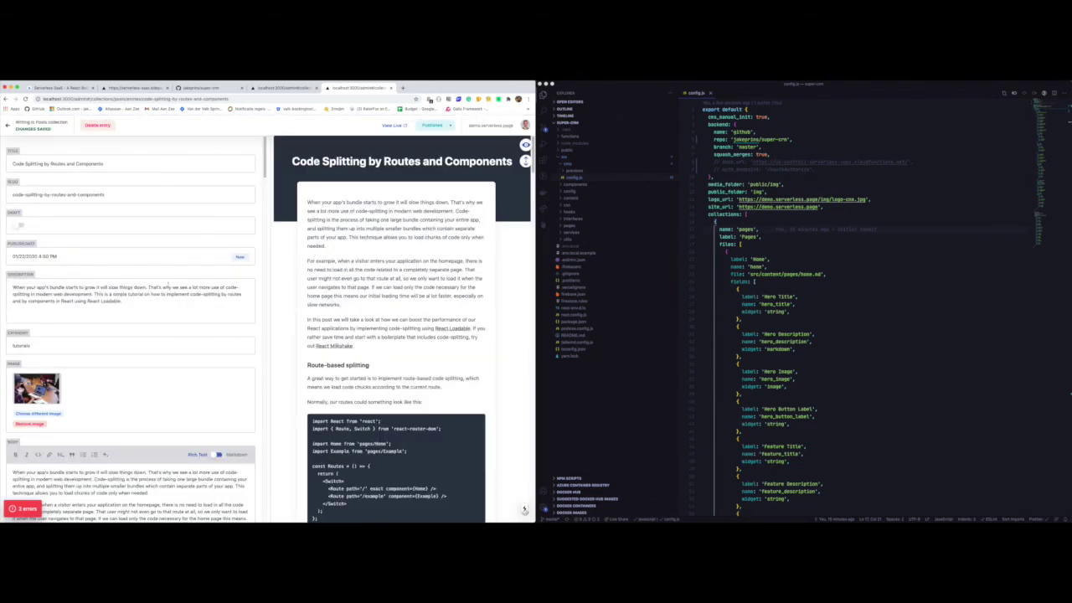
{"action": "scroll", "coordinate": [196, 316], "scroll_direction": "down", "scroll_amount": 20}
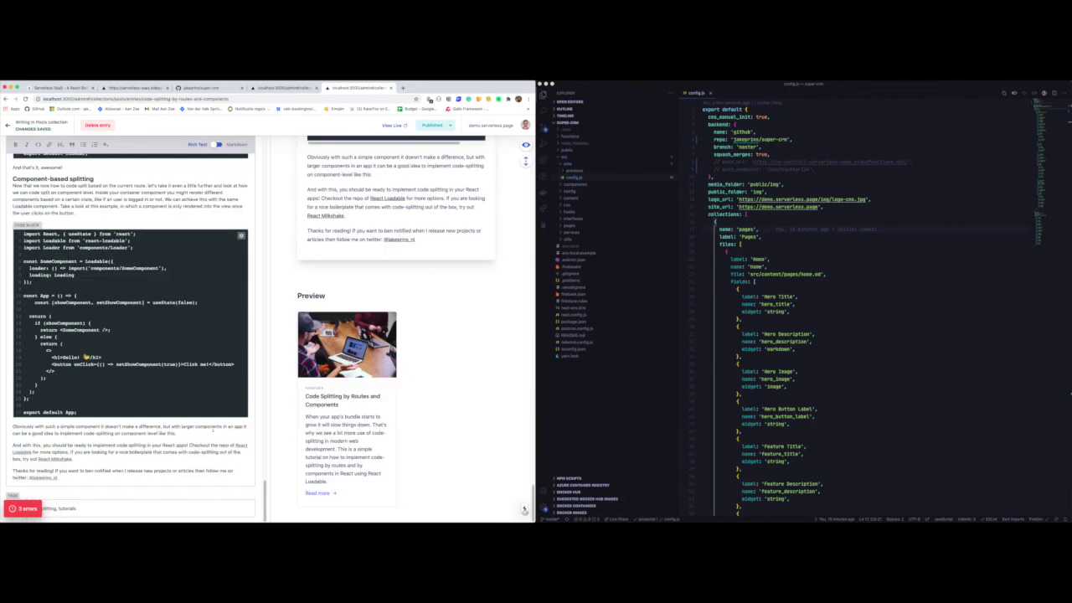
{"action": "scroll", "coordinate": [220, 340], "scroll_direction": "up", "scroll_amount": 20}
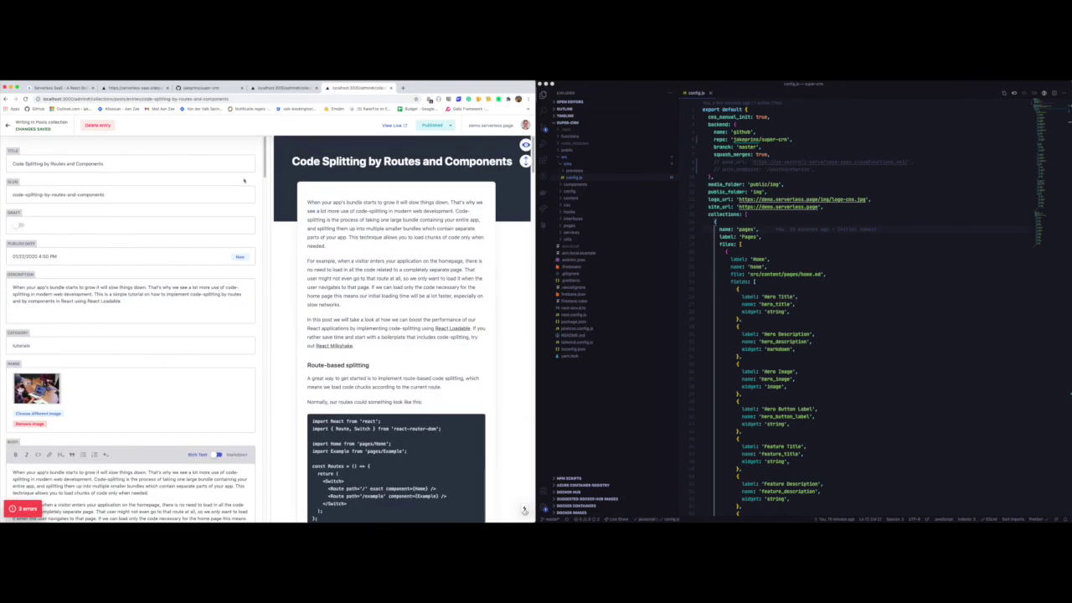
{"action": "left_click", "coordinate": [17, 126]}
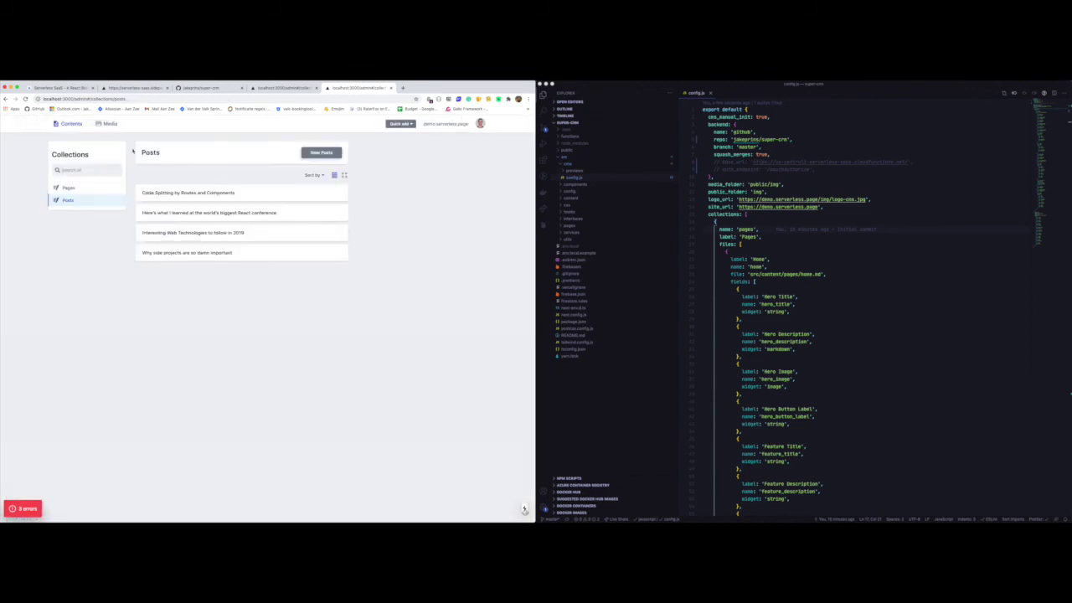
{"action": "left_click", "coordinate": [108, 124]}
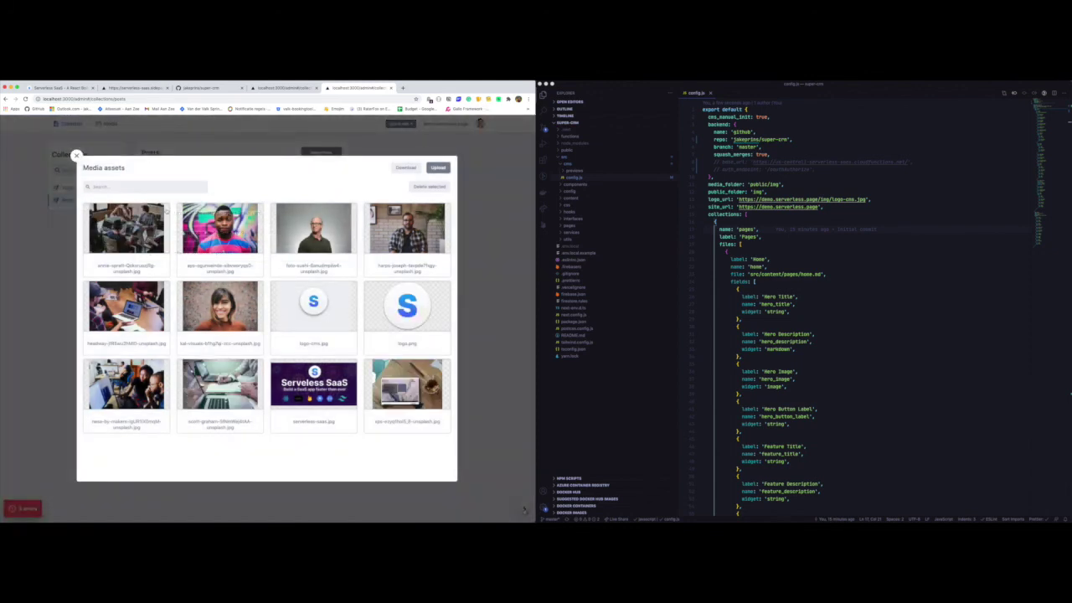
{"action": "left_click", "coordinate": [77, 157]}
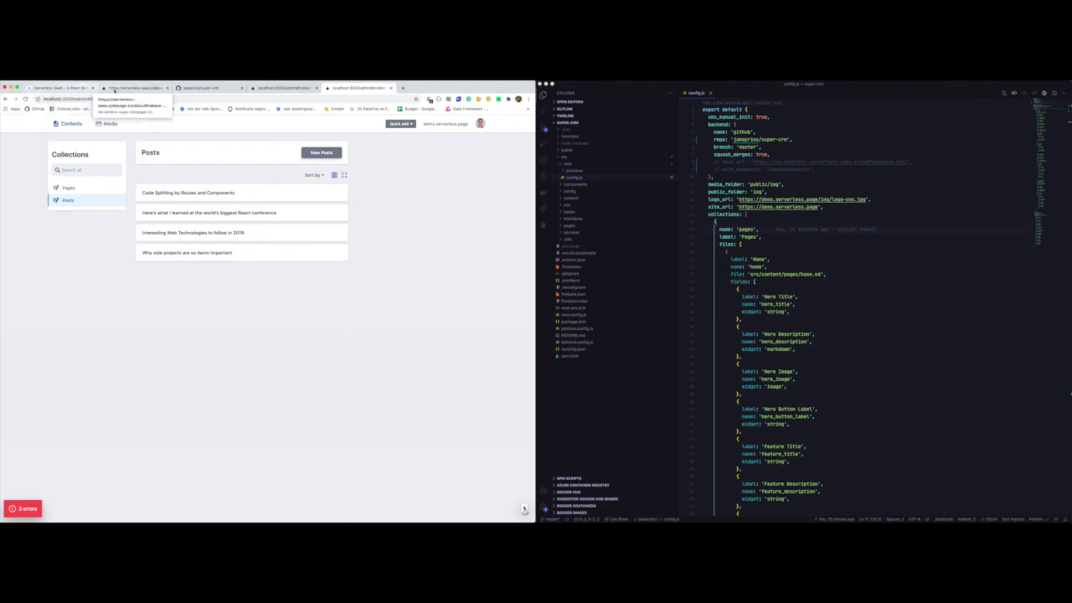
Open the docs' 'Create a Firebase project' guide and its firebase.google.com link in a new tab.
{"action": "left_click", "coordinate": [70, 88]}
{"action": "left_click", "coordinate": [134, 88]}
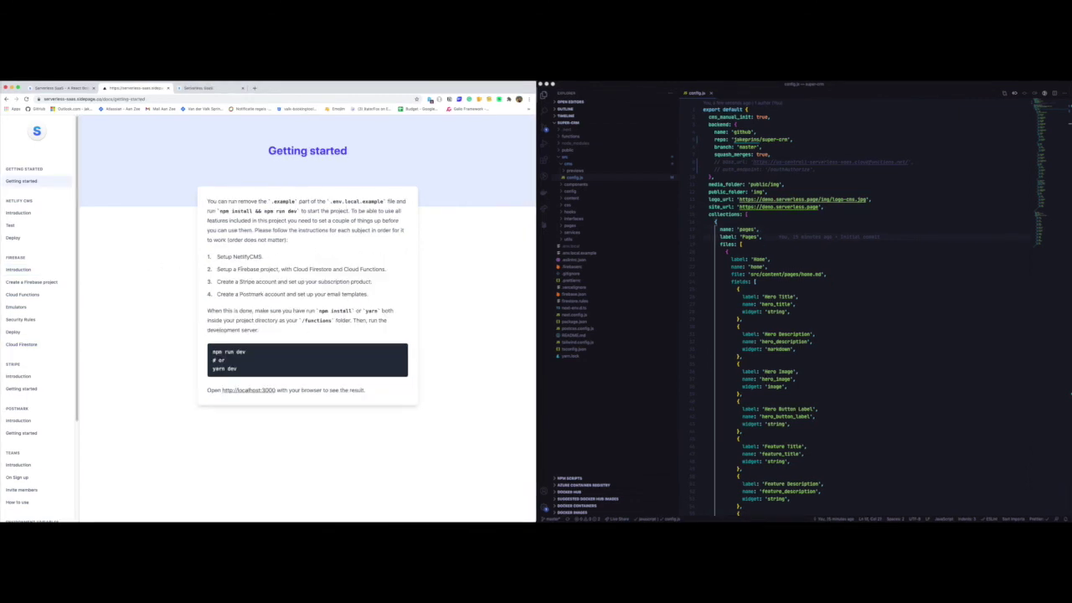
{"action": "left_click", "coordinate": [41, 283]}
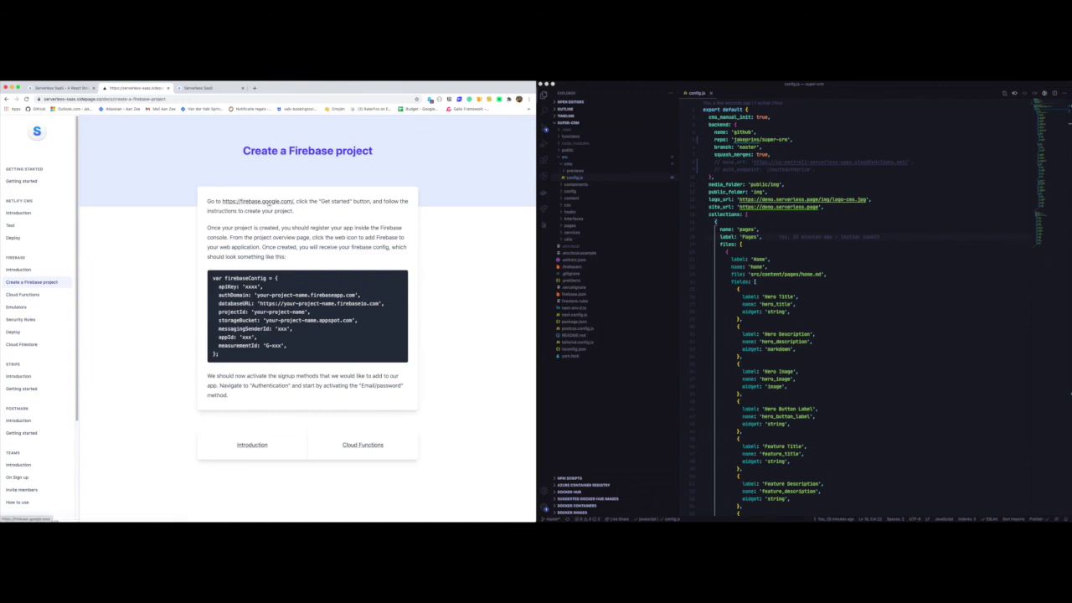
{"action": "left_click", "coordinate": [268, 204], "text": "super"}
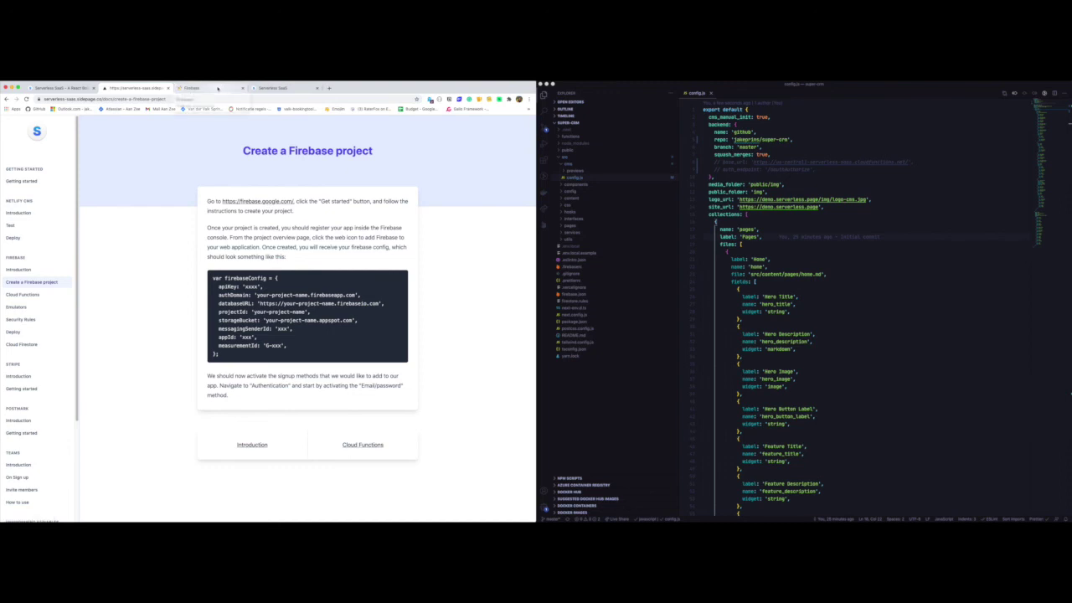
Start a new Firebase project named super-crm from the console.
{"action": "left_click", "coordinate": [218, 88]}
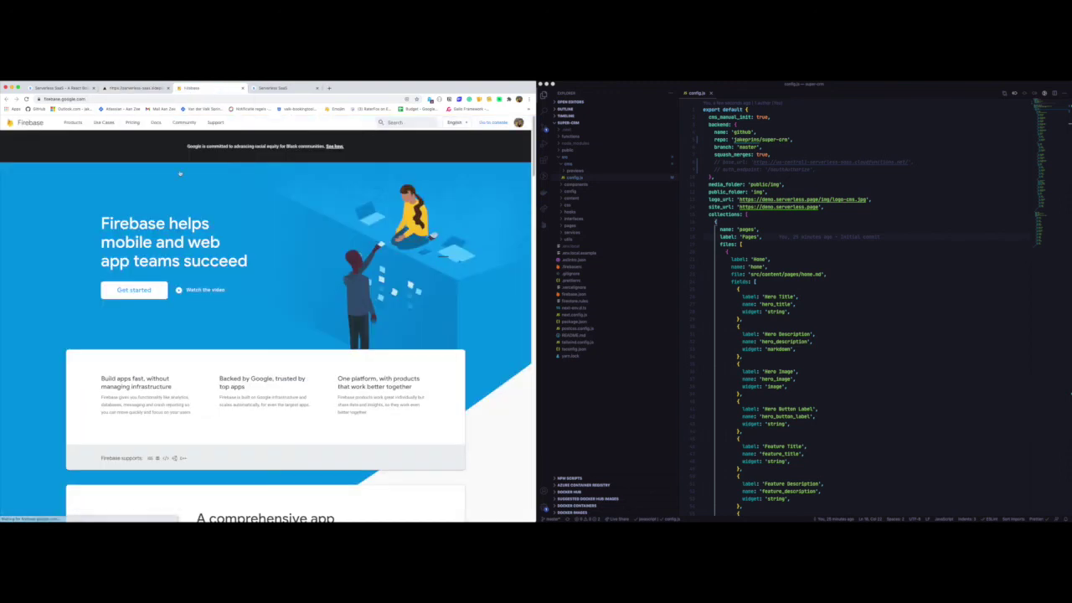
{"action": "left_click", "coordinate": [133, 291]}
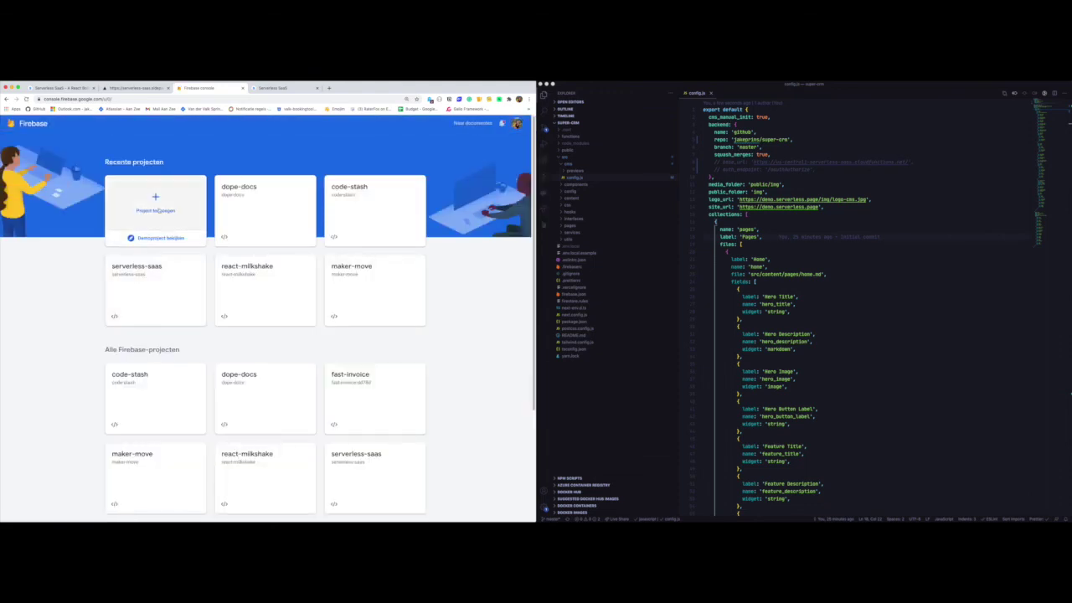
{"action": "left_click", "coordinate": [158, 207]}
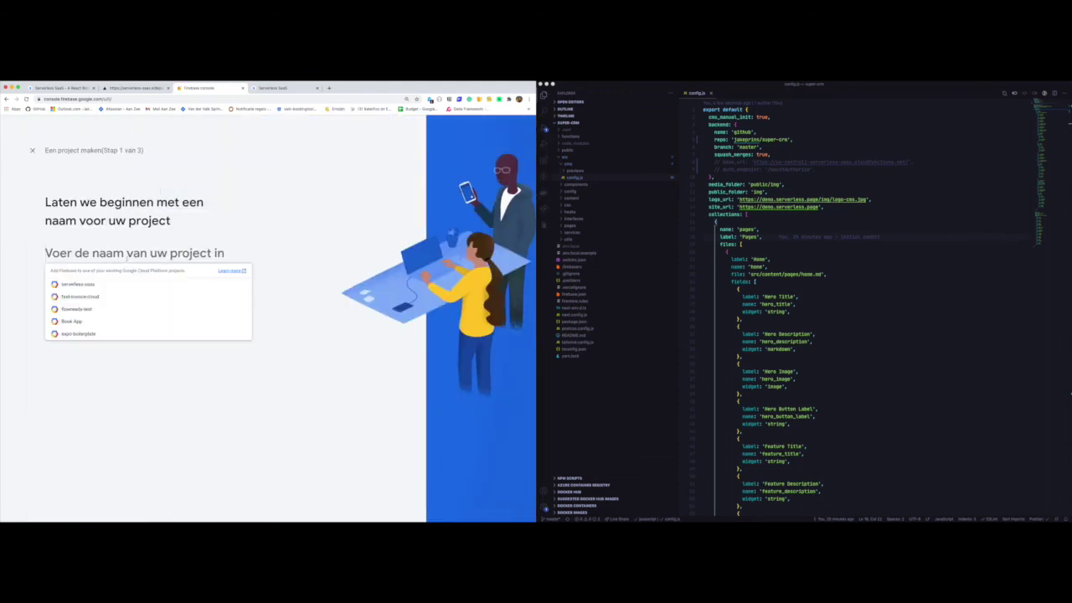
{"action": "type", "text": "super-crm"}
{"action": "left_click", "coordinate": [104, 315]}
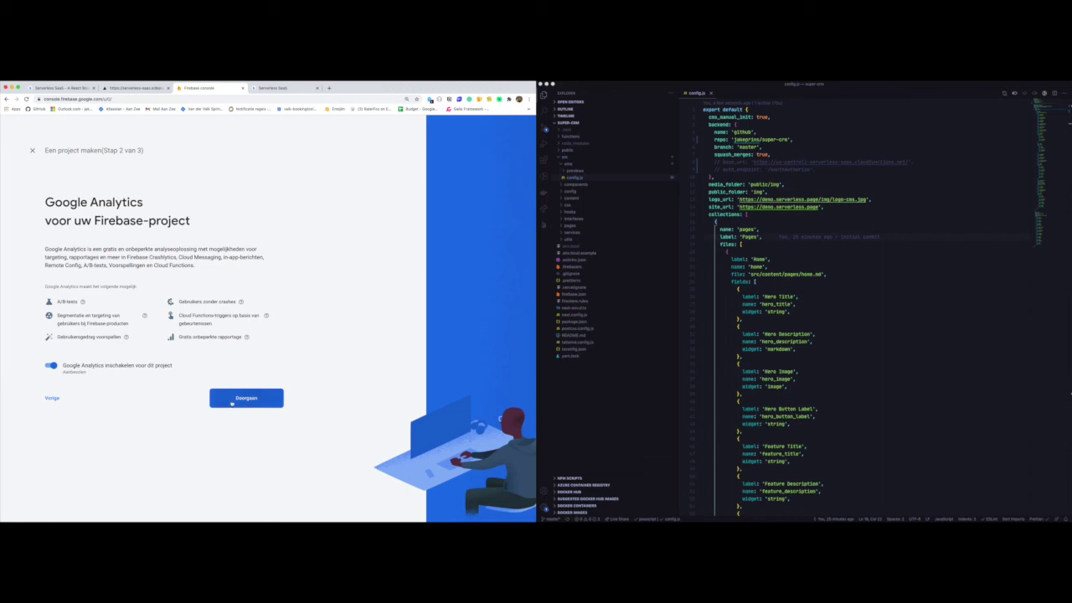
Link Google Analytics to Default Account for Firebase and create the project.
{"action": "left_click", "coordinate": [231, 403]}
{"action": "left_click", "coordinate": [128, 249]}
{"action": "left_click", "coordinate": [96, 250]}
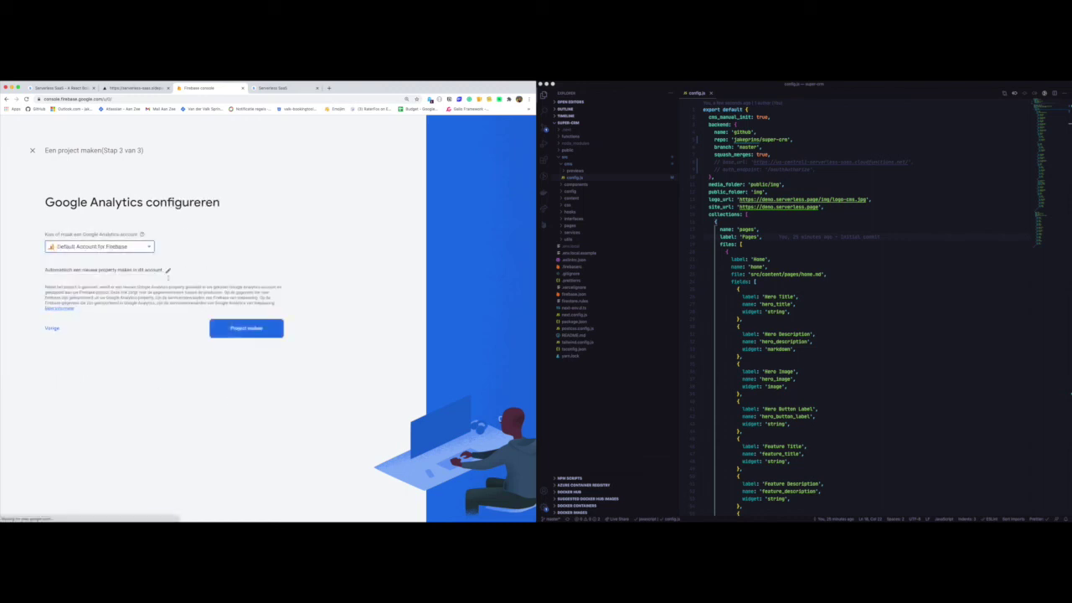
{"action": "left_click", "coordinate": [232, 326]}
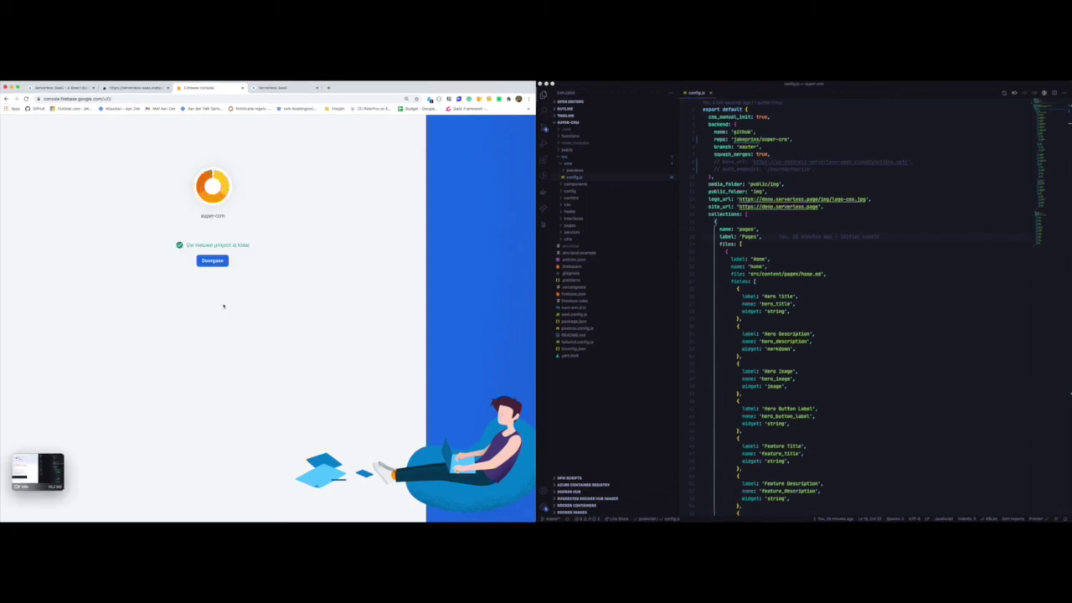
{"action": "left_click", "coordinate": [212, 261]}
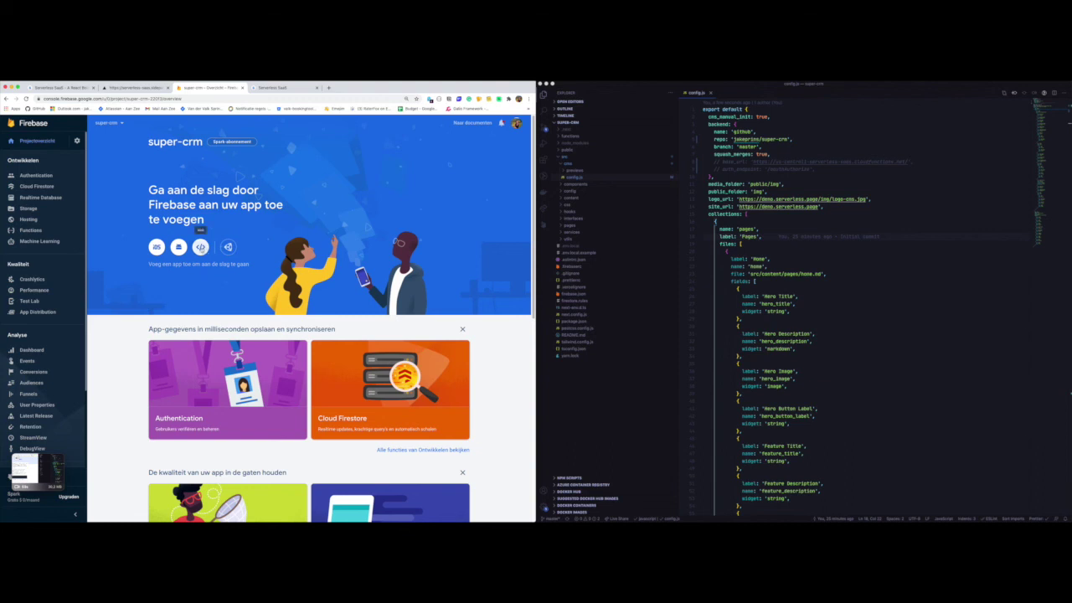
Register a web app with the nickname super-crm.
{"action": "left_click", "coordinate": [201, 248]}
{"action": "left_click", "coordinate": [149, 198]}
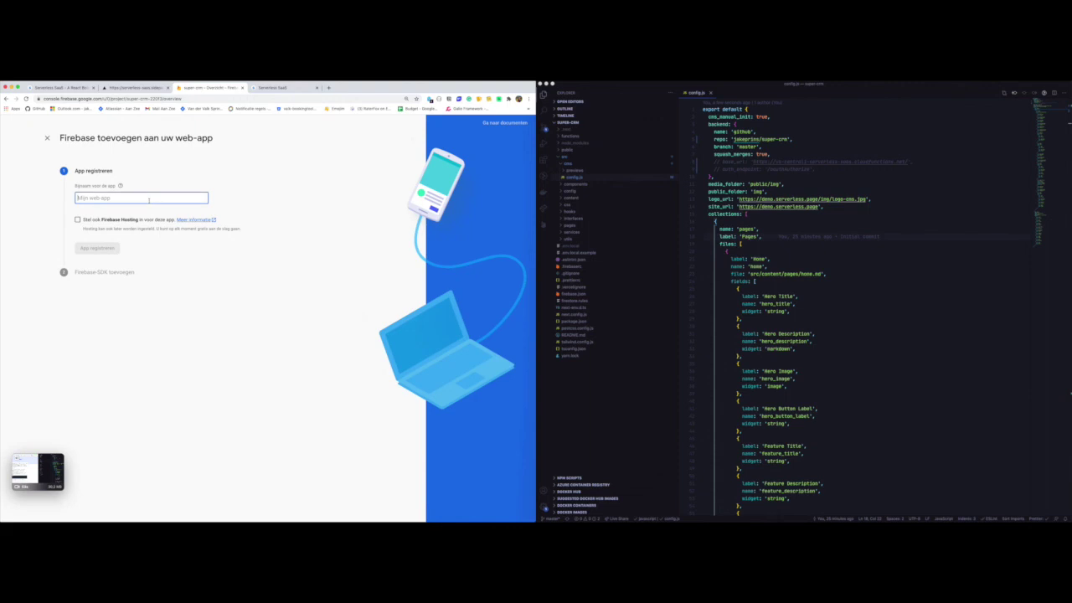
{"action": "type", "text": "super-crm"}
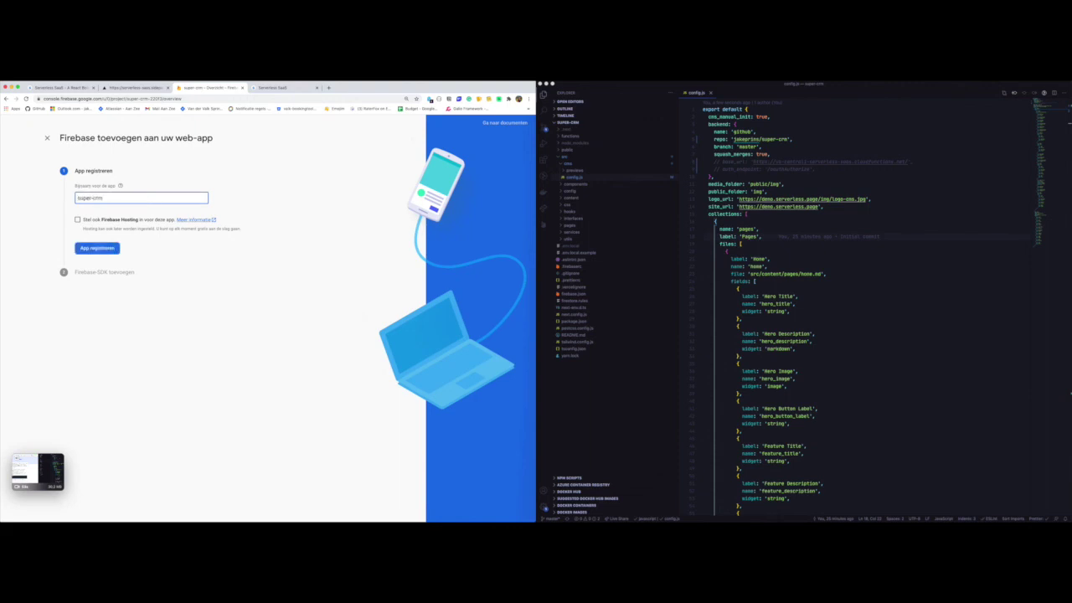
{"action": "left_click", "coordinate": [106, 249]}
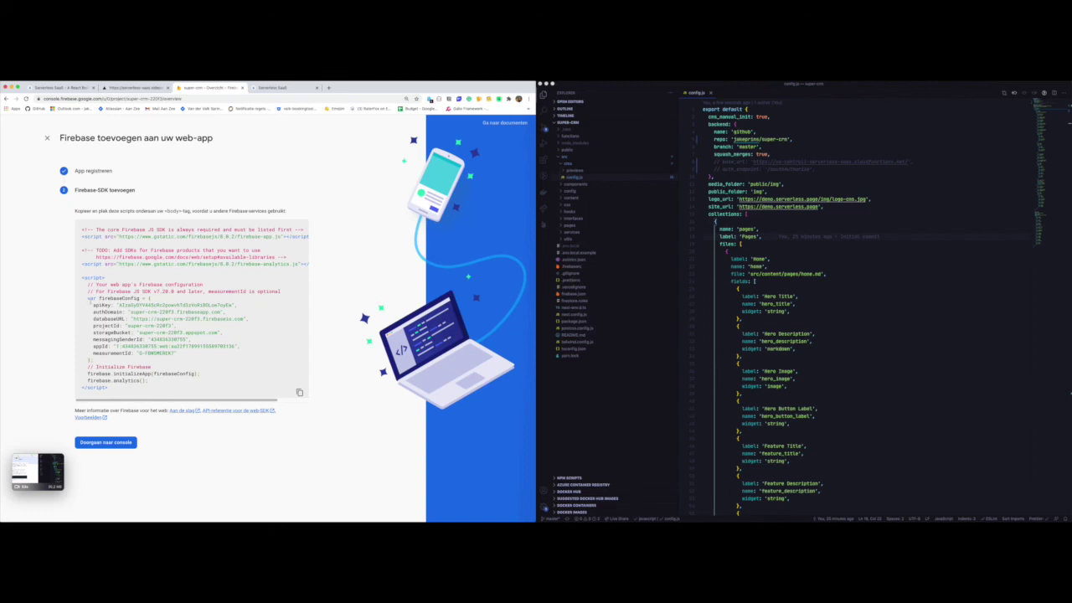
Select the apiKey in the config snippet and open .env.local in VS Code.
{"action": "double_click", "coordinate": [101, 305]}
{"action": "left_click", "coordinate": [98, 312]}
{"action": "left_click", "coordinate": [570, 156]}
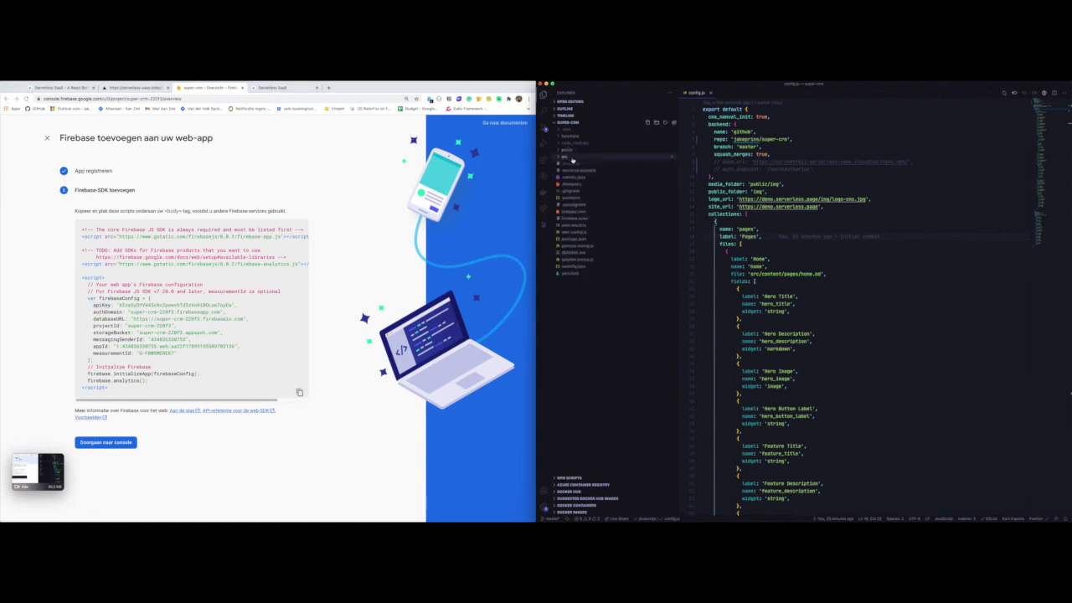
{"action": "left_click", "coordinate": [572, 164]}
Paste the apiKey and authDomain values over their XXXX placeholders in .env.local.
{"action": "double_click", "coordinate": [732, 100]}
{"action": "left_click", "coordinate": [469, 168]}
{"action": "double_click", "coordinate": [176, 305]}
{"action": "double_click", "coordinate": [791, 102]}
{"action": "key", "text": "super+v"}
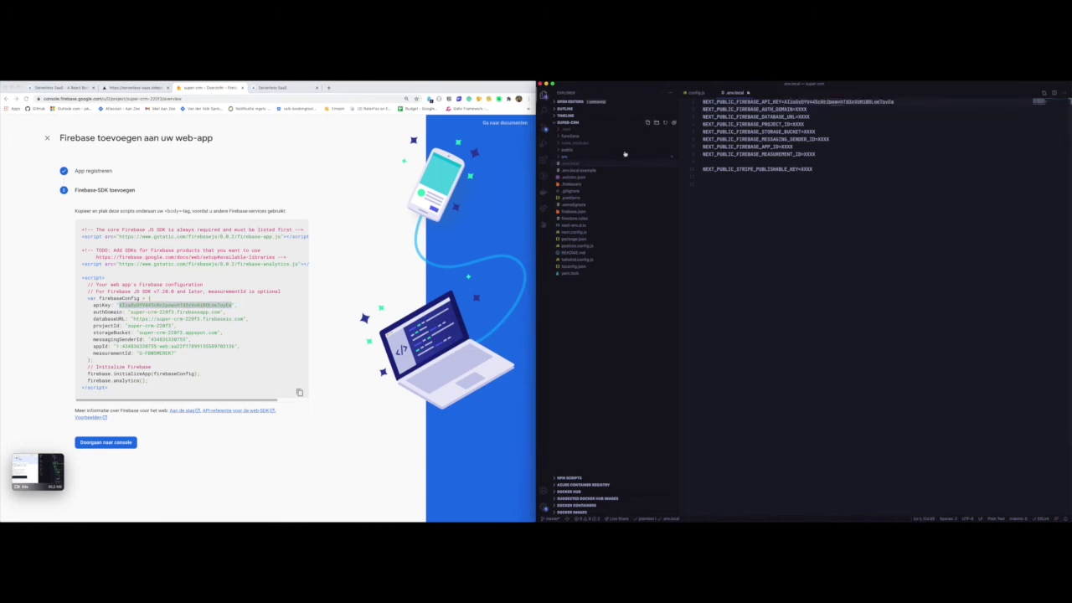
{"action": "key", "text": "super+Tab"}
{"action": "left_click_drag", "start_coordinate": [130, 312], "coordinate": [214, 311]}
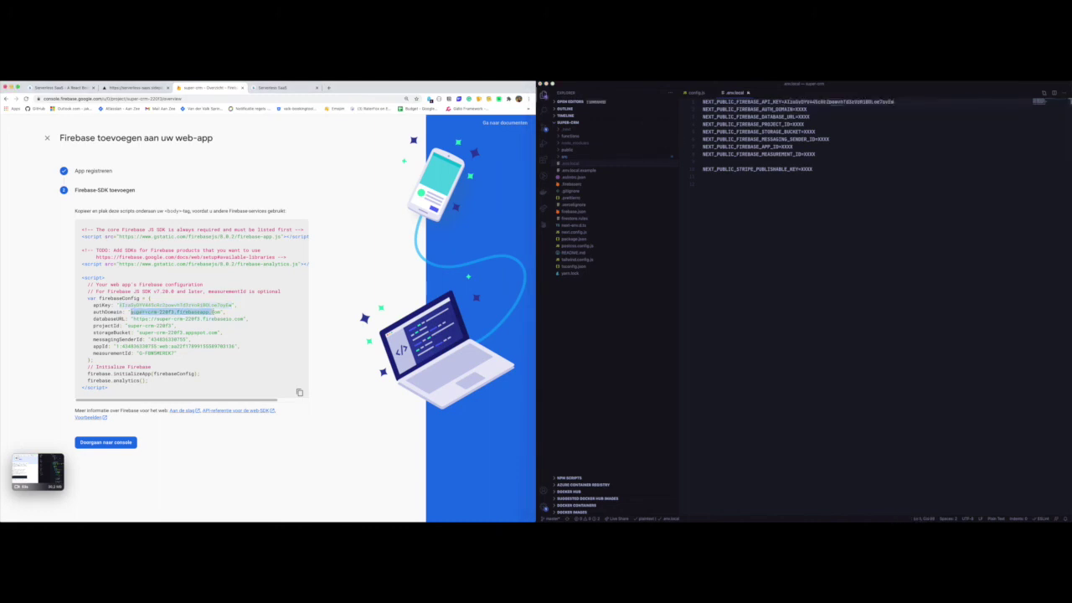
{"action": "key", "text": "super+c"}
{"action": "key", "text": "super+Tab"}
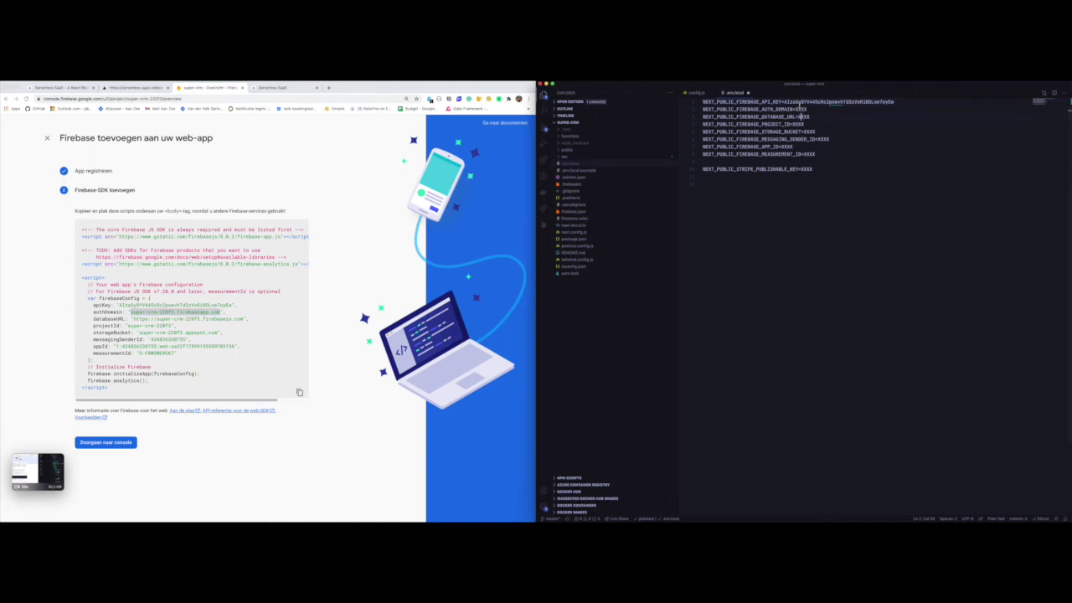
{"action": "double_click", "coordinate": [800, 109]}
{"action": "key", "text": "super+v"}
Fill in the databaseURL placeholder, then return to the super-crm project overview.
{"action": "key", "text": "super+Tab"}
{"action": "left_click_drag", "start_coordinate": [132, 318], "coordinate": [244, 319]}
{"action": "key", "text": "super+c"}
{"action": "key", "text": "super+Tab"}
{"action": "double_click", "coordinate": [803, 116]}
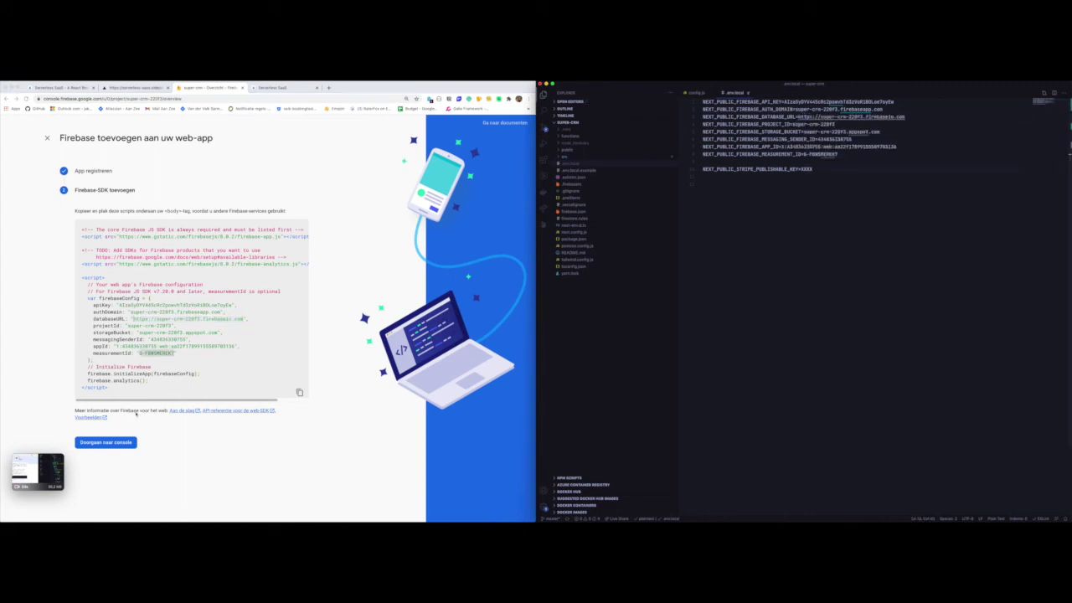
{"action": "key", "text": "super+Tab"}
{"action": "left_click", "coordinate": [105, 443]}
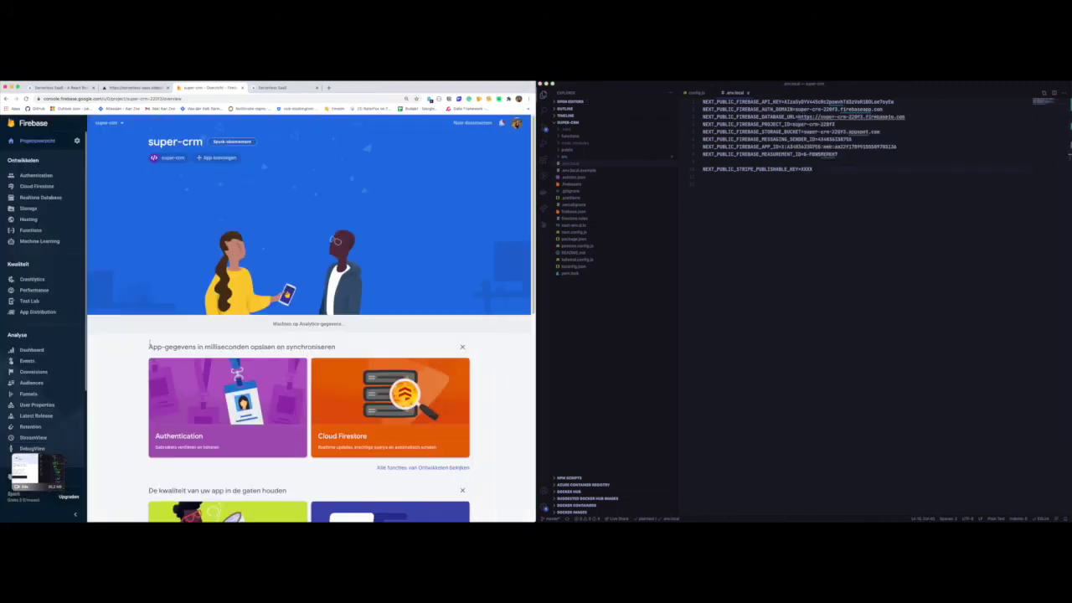
Enable the E-mail/wachtwoord sign-in provider under Authentication and move to Cloud Firestore.
{"action": "left_click", "coordinate": [37, 176]}
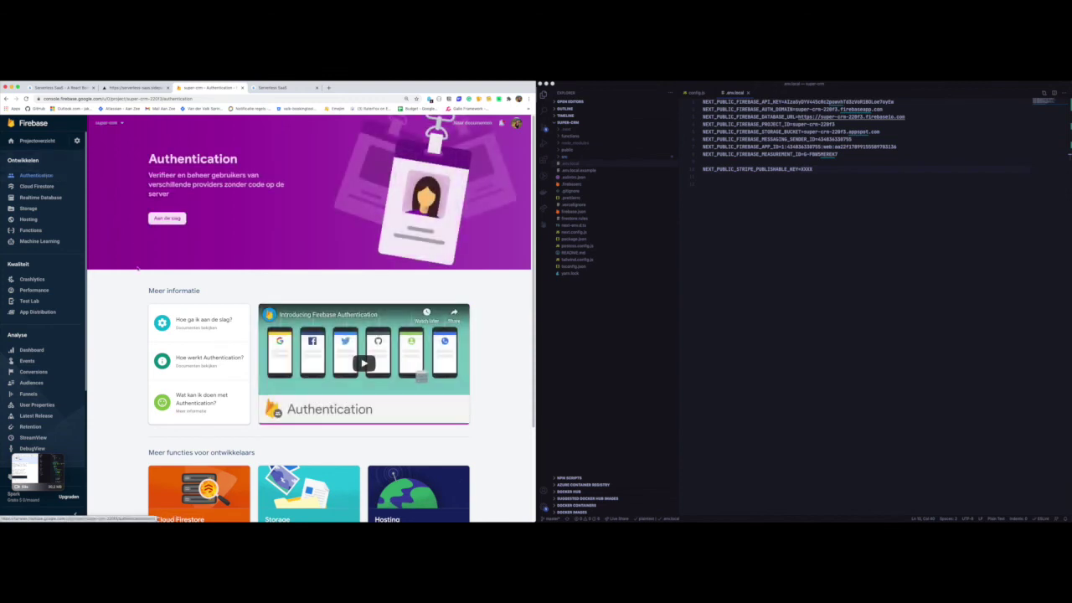
{"action": "left_click", "coordinate": [163, 222]}
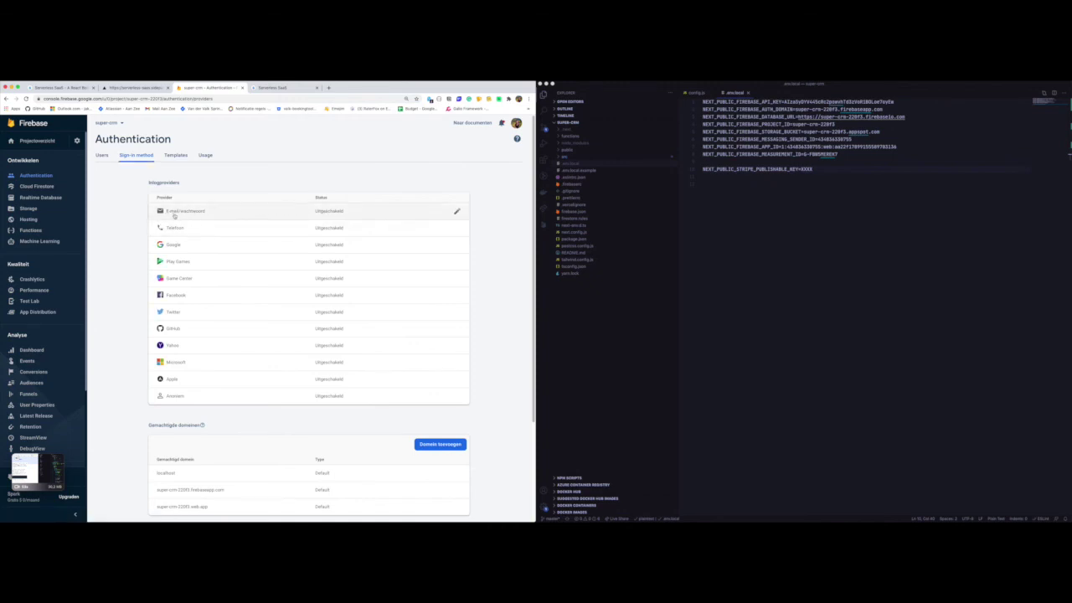
{"action": "left_click", "coordinate": [457, 212]}
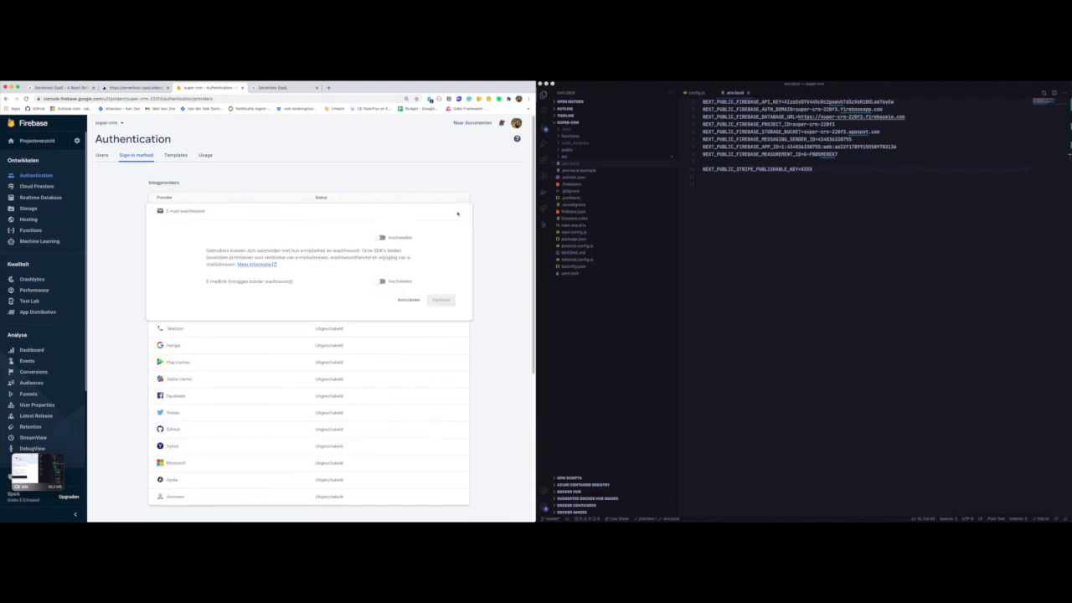
{"action": "left_click", "coordinate": [381, 238]}
{"action": "left_click", "coordinate": [449, 301]}
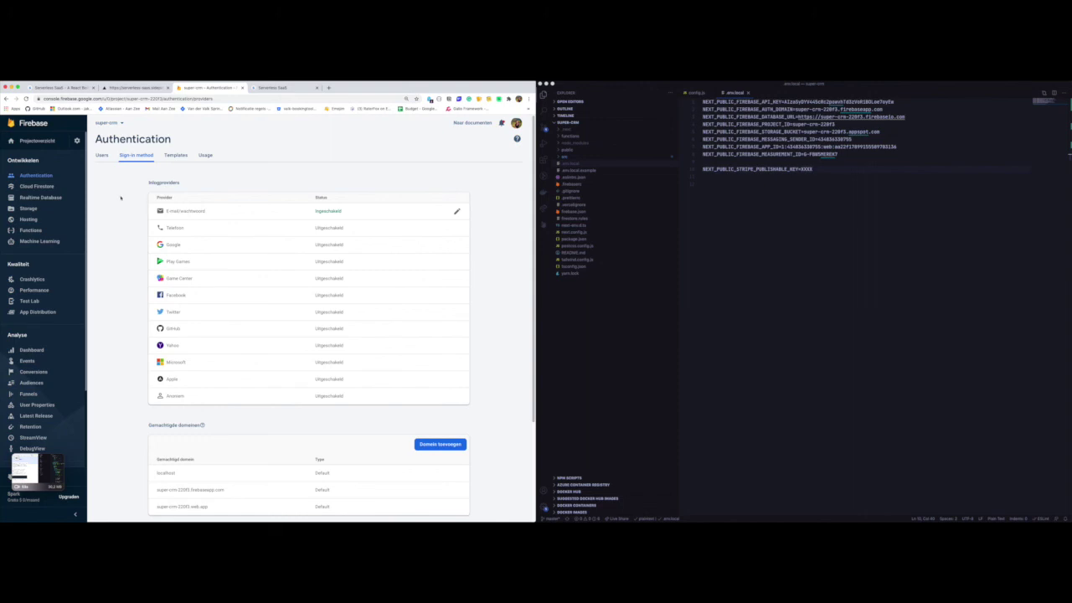
{"action": "left_click", "coordinate": [38, 187]}
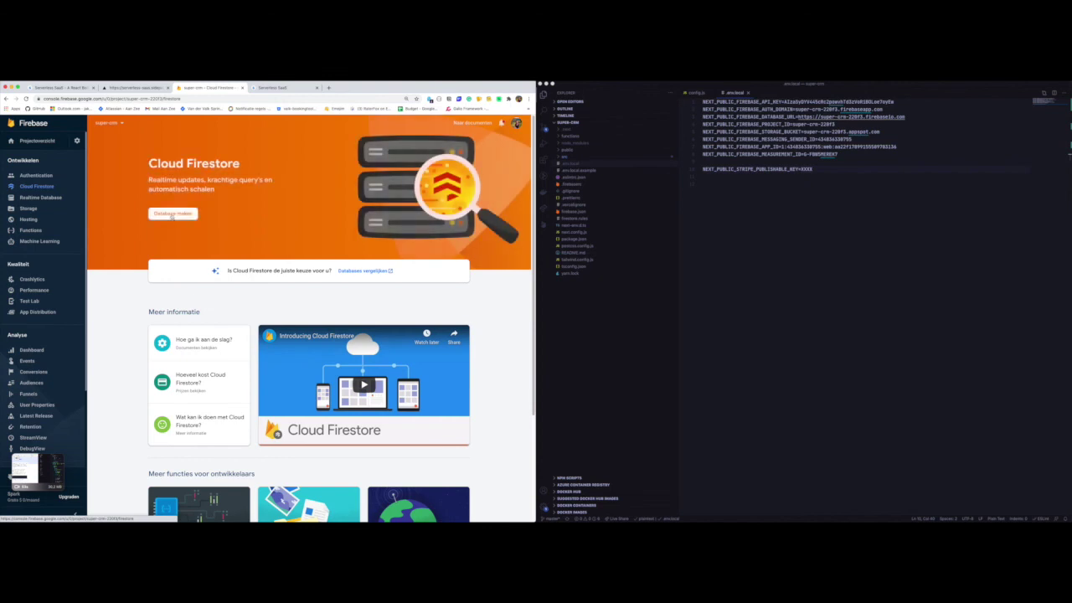
Create the Firestore database in test mode at location eur3 (europe-west).
{"action": "left_click", "coordinate": [171, 215]}
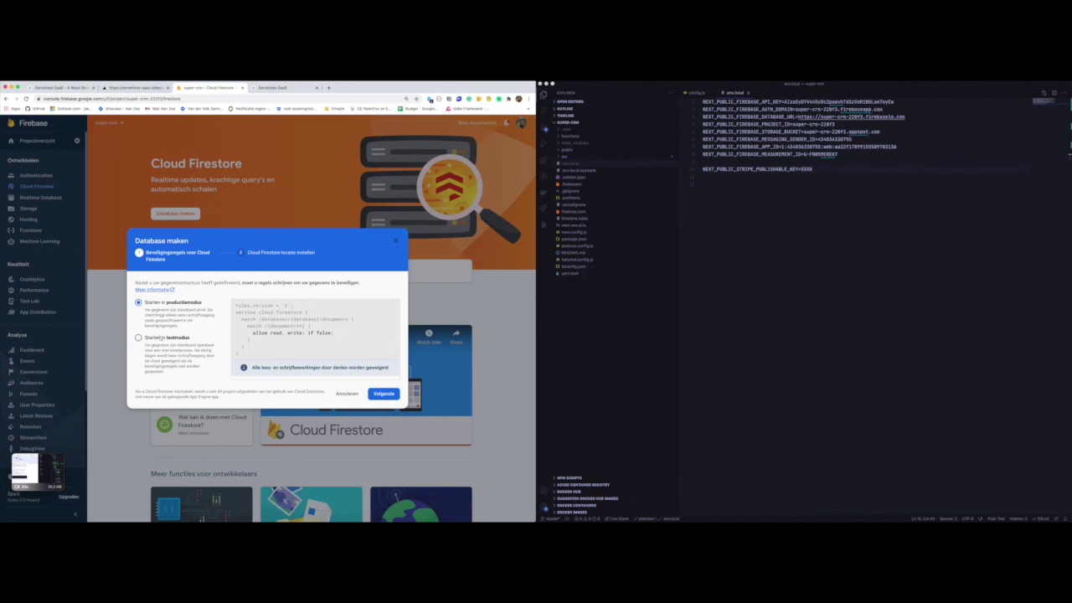
{"action": "left_click", "coordinate": [138, 338]}
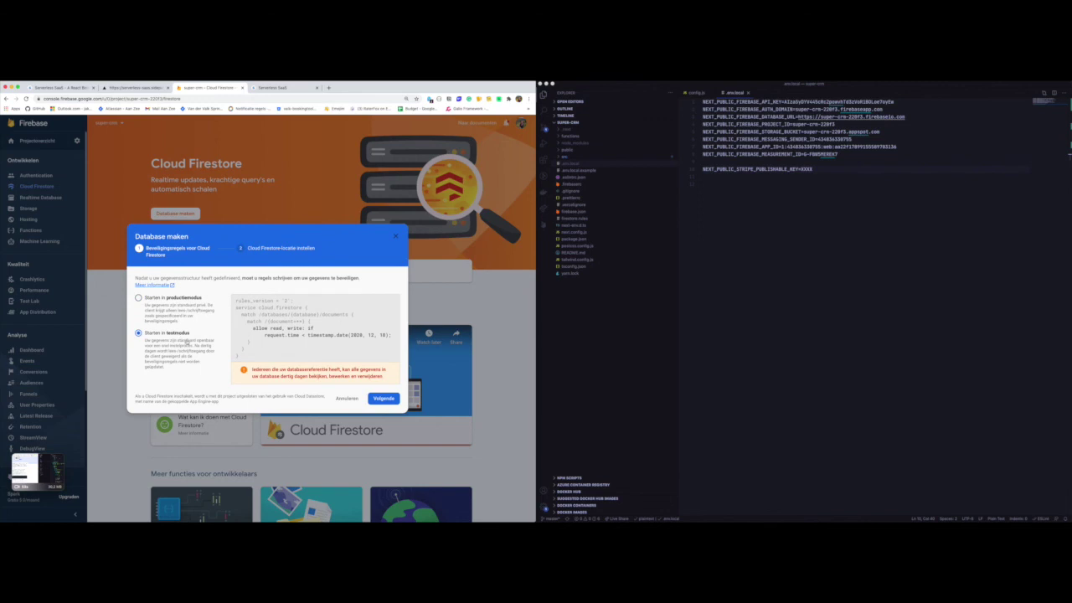
{"action": "left_click", "coordinate": [382, 400]}
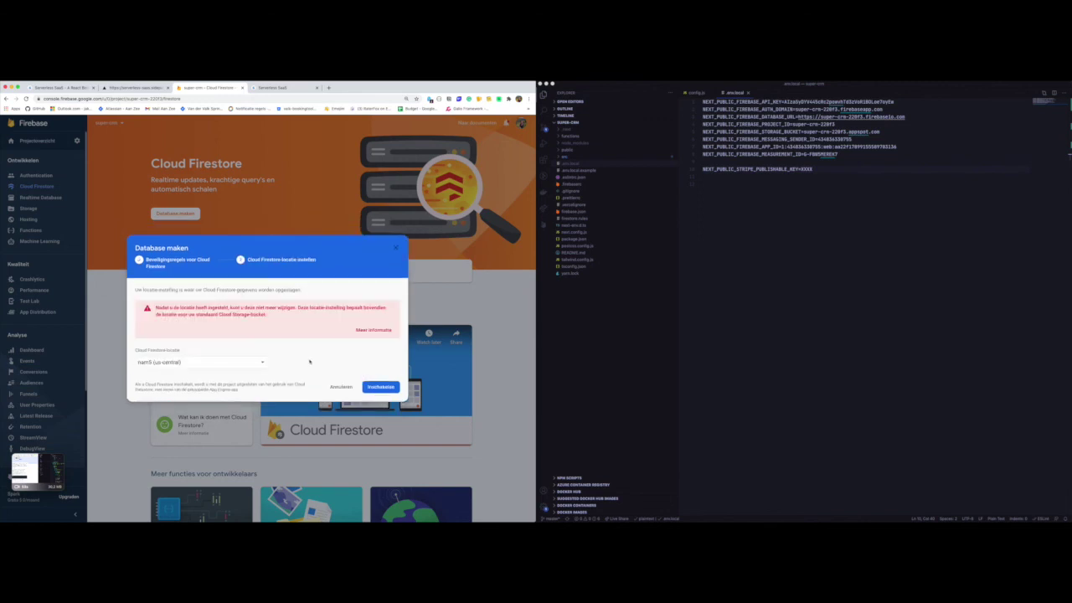
{"action": "left_click", "coordinate": [225, 363]}
{"action": "left_click", "coordinate": [150, 360]}
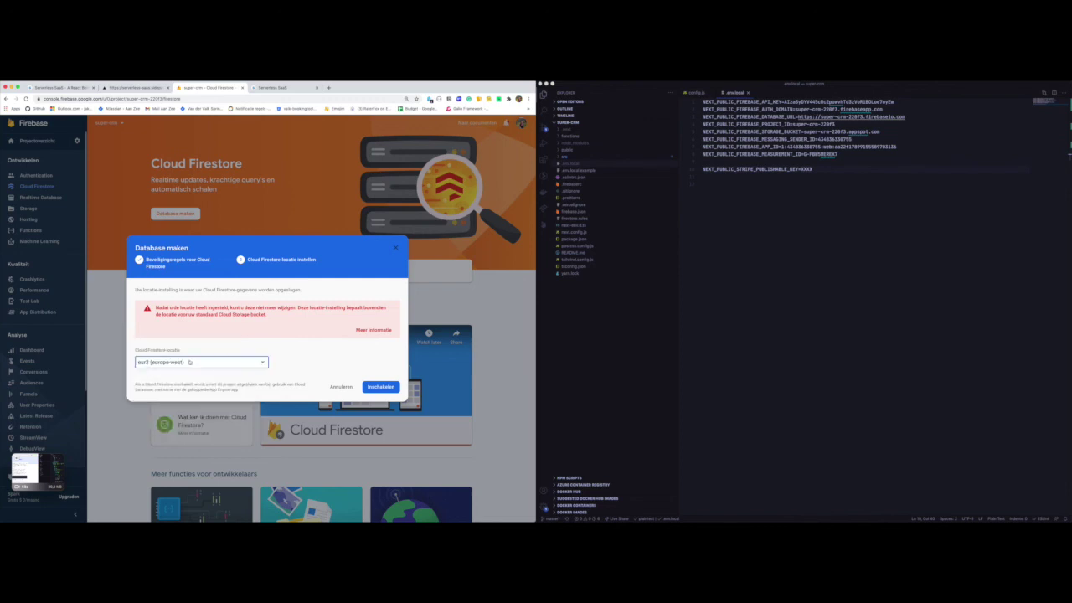
{"action": "left_click", "coordinate": [373, 388]}
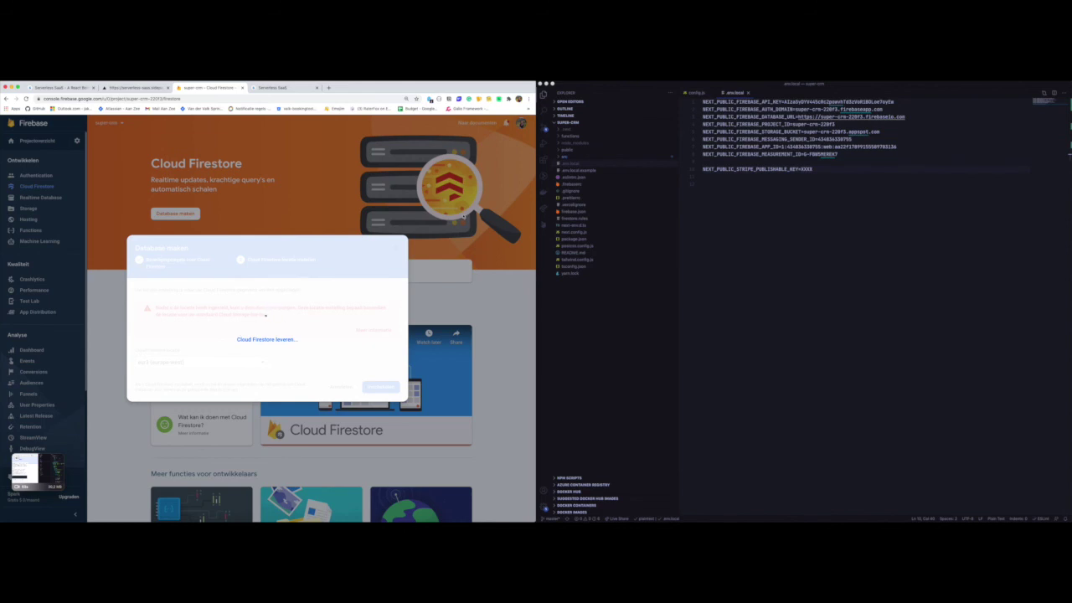
Open firestore.rules and read through its rules, including the emailVerified helper.
{"action": "key", "text": "super+Tab"}
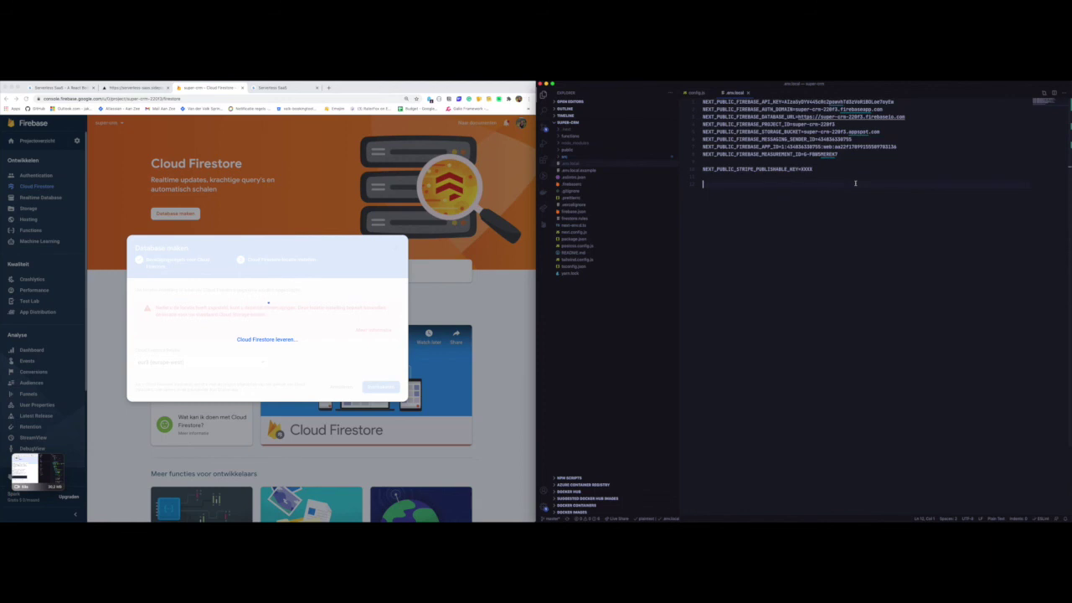
{"action": "key", "text": "super+p"}
{"action": "type", "text": "ru"}
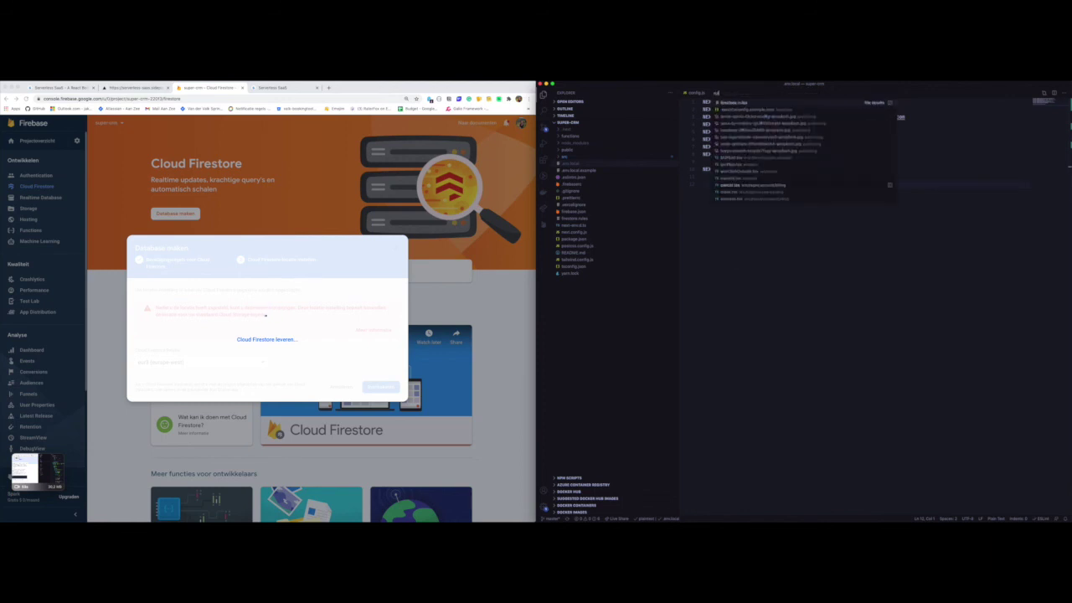
{"action": "key", "text": "Return"}
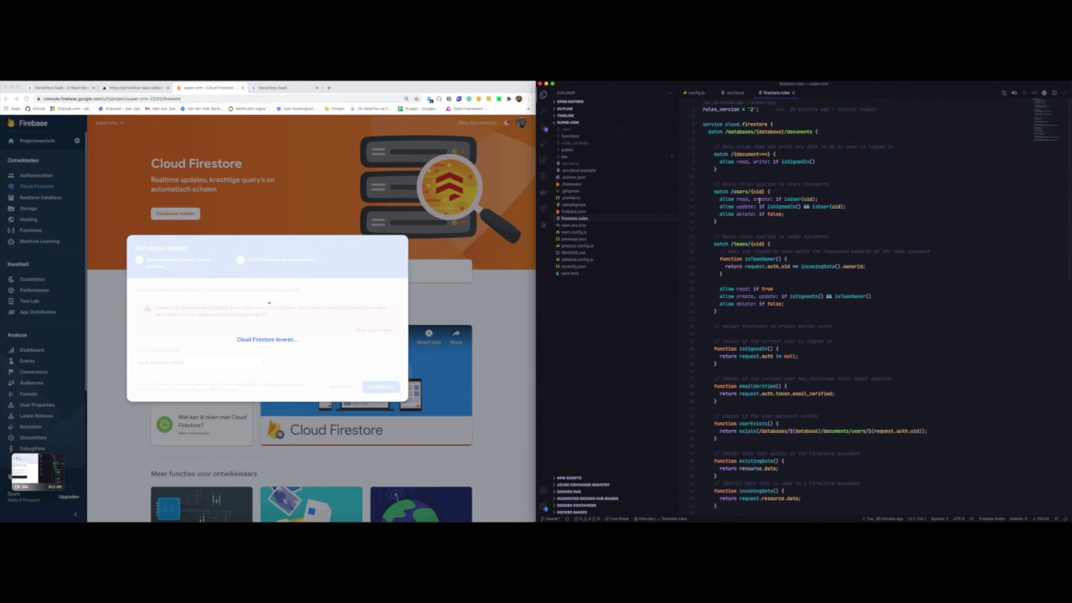
{"action": "scroll", "coordinate": [767, 276], "scroll_direction": "down", "scroll_amount": 3}
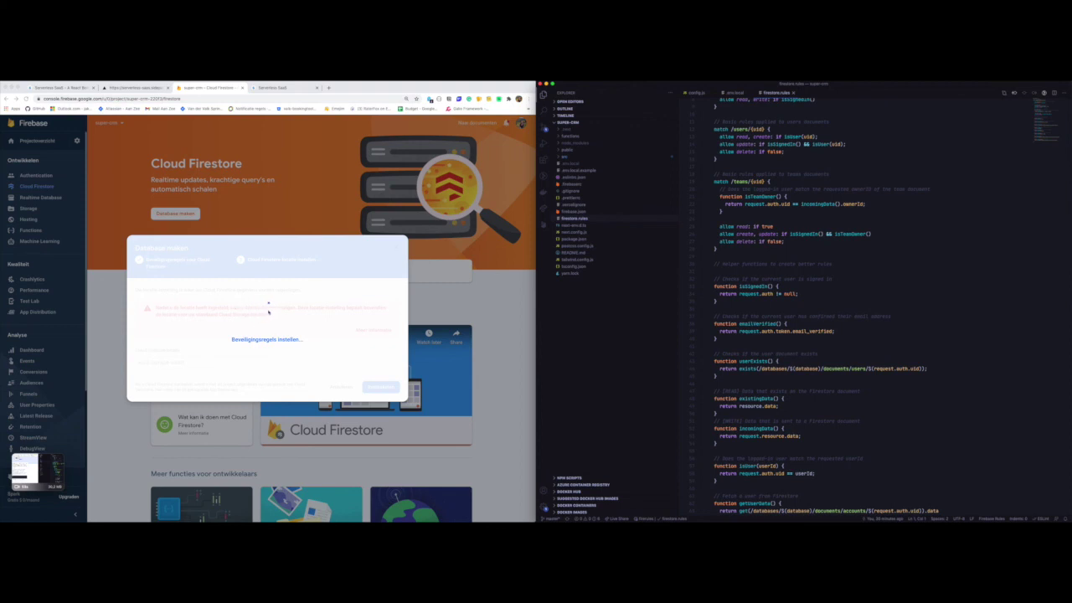
{"action": "left_click", "coordinate": [787, 324]}
{"action": "scroll", "coordinate": [777, 410], "scroll_direction": "down", "scroll_amount": 4}
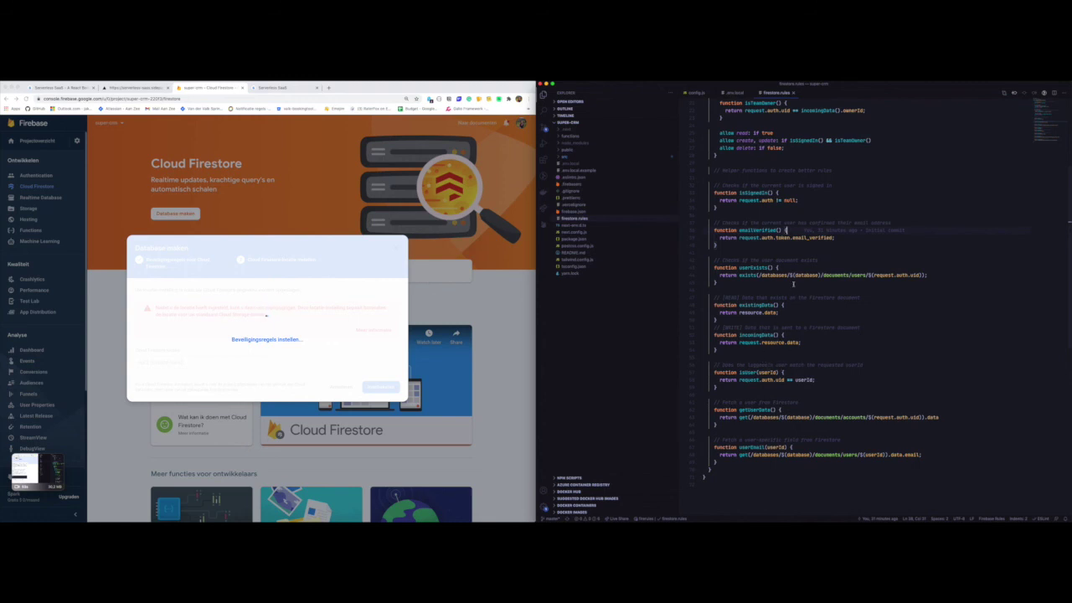
{"action": "scroll", "coordinate": [792, 251], "scroll_direction": "up", "scroll_amount": 6}
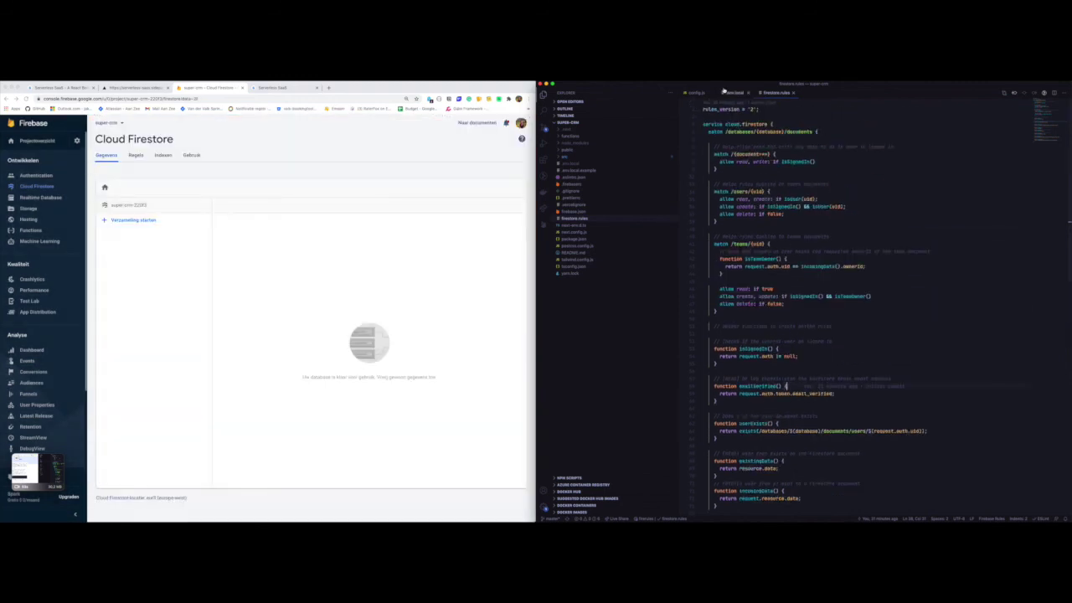
{"action": "left_click", "coordinate": [352, 202]}
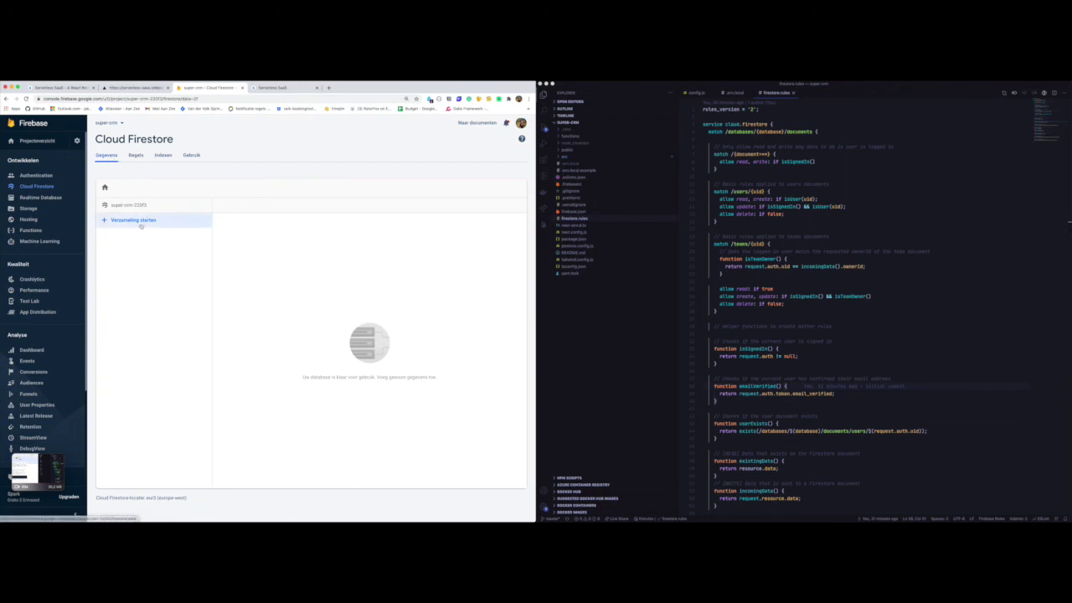
Upgrade super-crm to the Blaze pay-as-you-go plan from Functions with a 25 budget alert.
{"action": "left_click", "coordinate": [46, 177]}
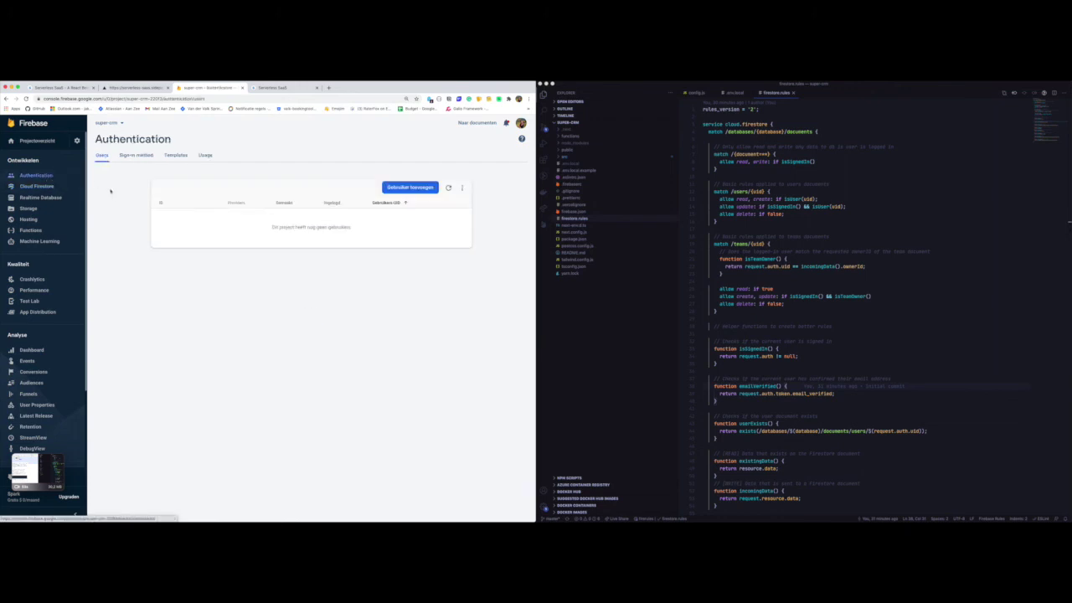
{"action": "key", "text": "super+bracketleft"}
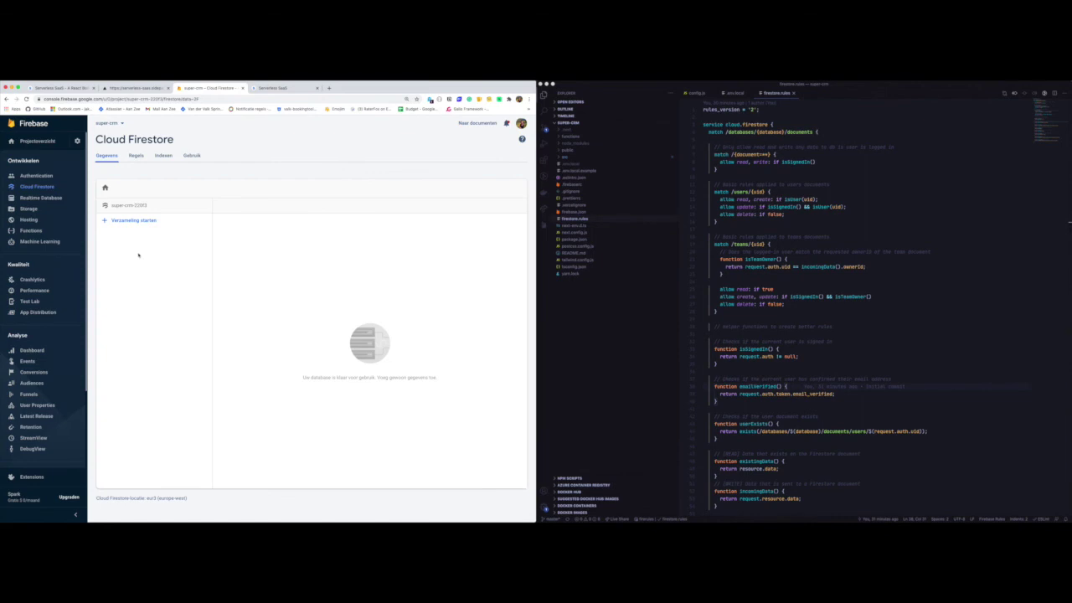
{"action": "left_click", "coordinate": [31, 231]}
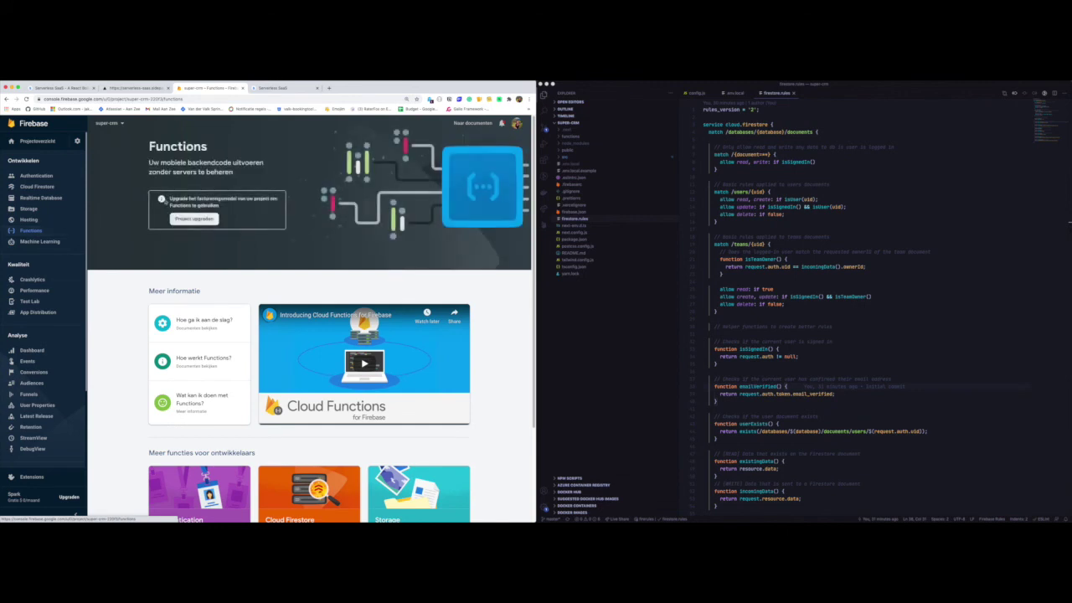
{"action": "left_click", "coordinate": [195, 218]}
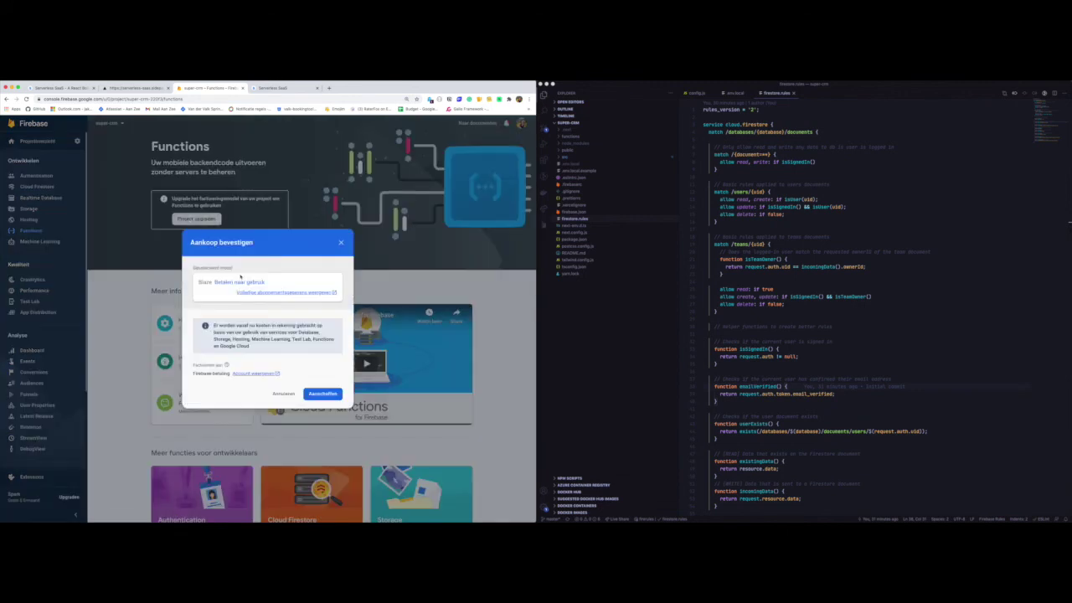
{"action": "left_click", "coordinate": [327, 394]}
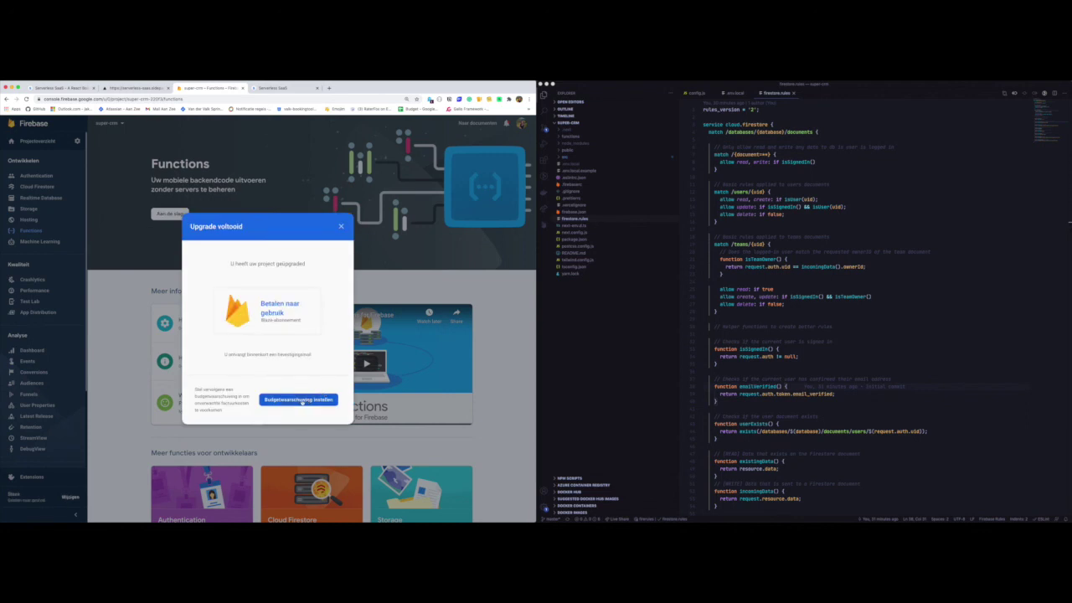
{"action": "left_click", "coordinate": [300, 400]}
{"action": "left_click", "coordinate": [205, 325]}
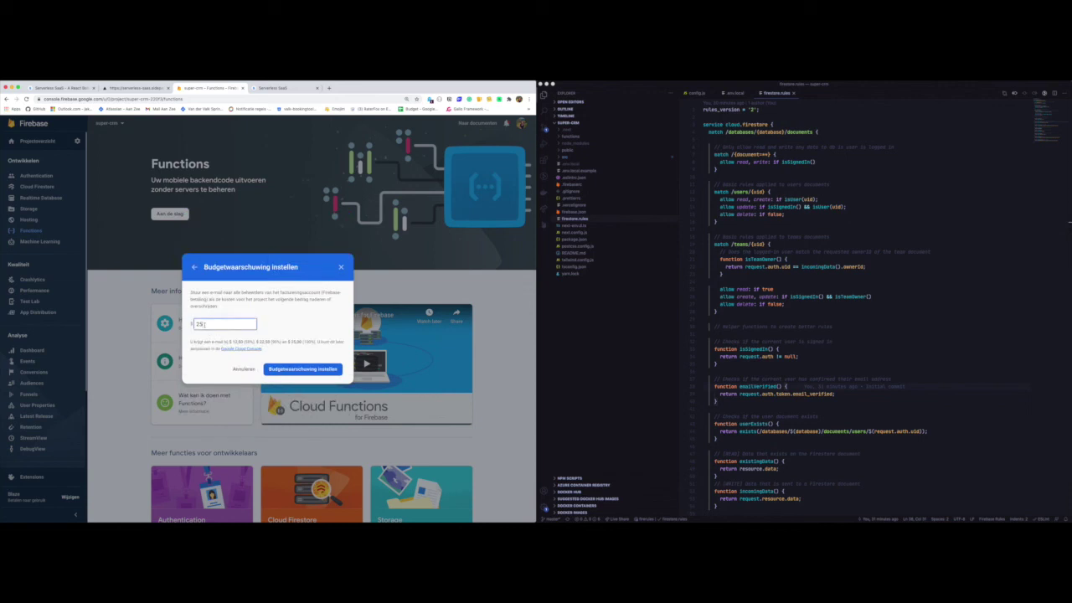
{"action": "left_click", "coordinate": [303, 372]}
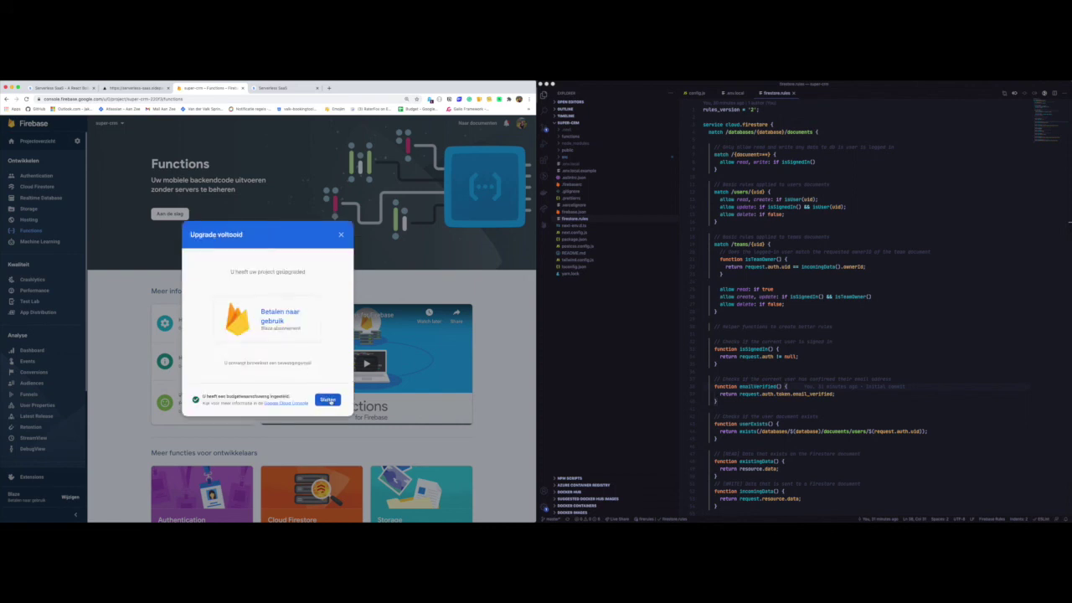
{"action": "left_click", "coordinate": [328, 401]}
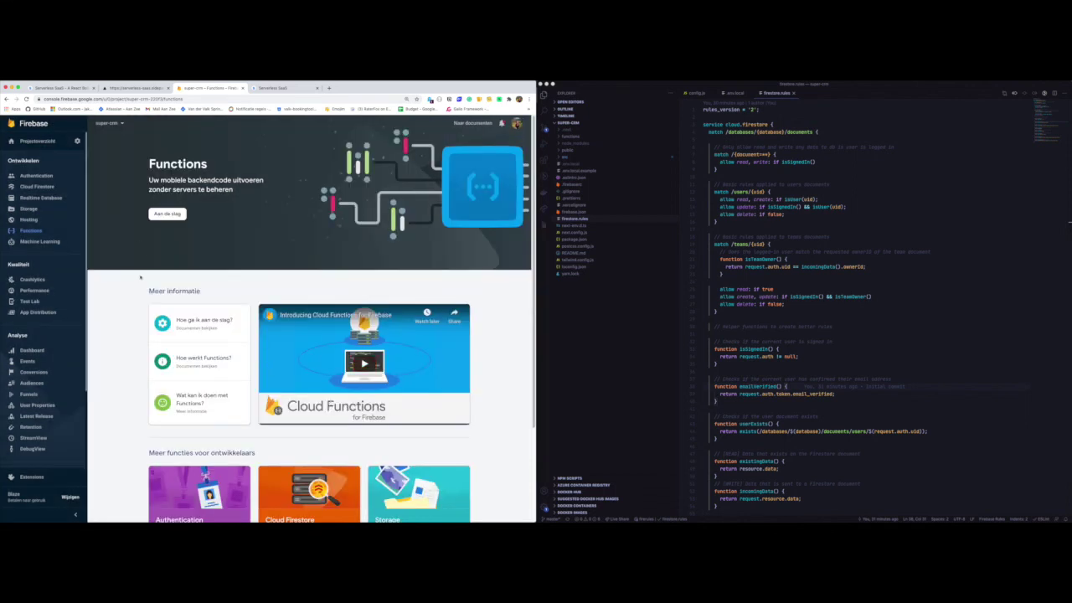
Finish the Cloud Functions setup wizard and view the empty Authentication Users list.
{"action": "left_click", "coordinate": [164, 215]}
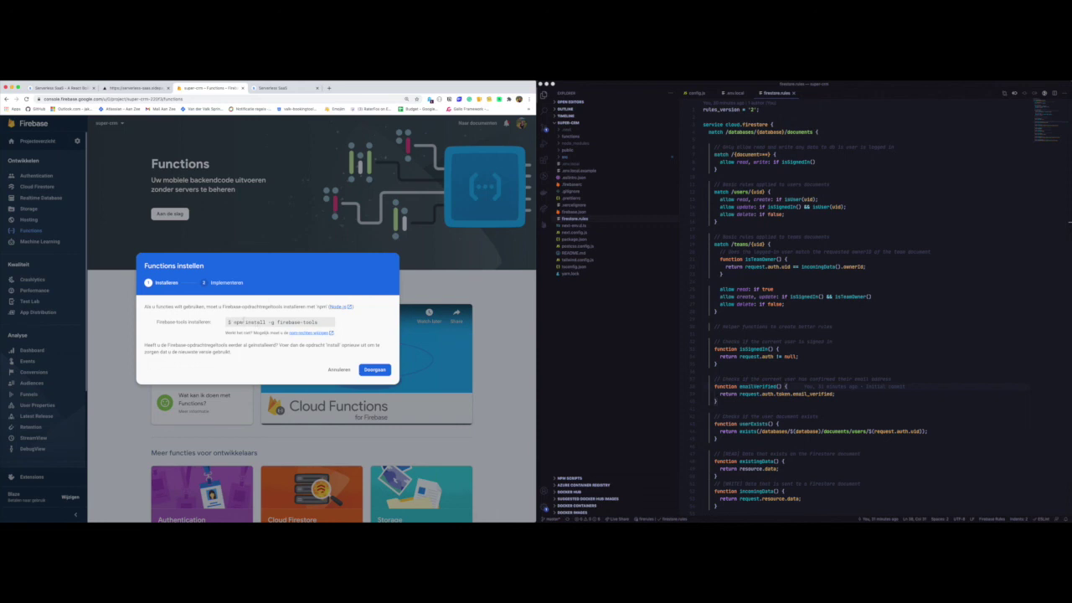
{"action": "left_click", "coordinate": [377, 370]}
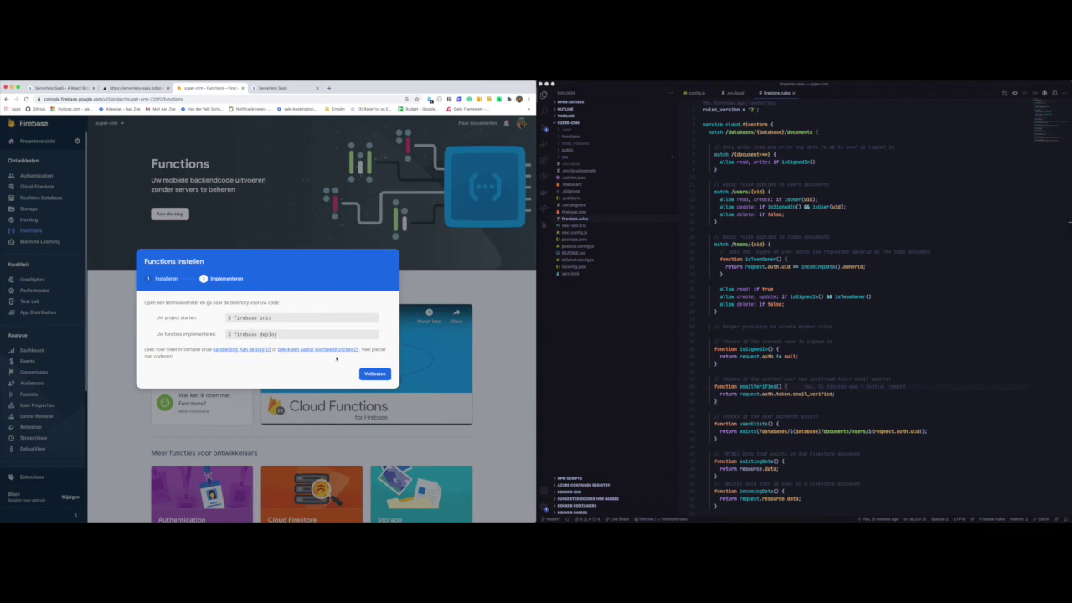
{"action": "left_click", "coordinate": [374, 376]}
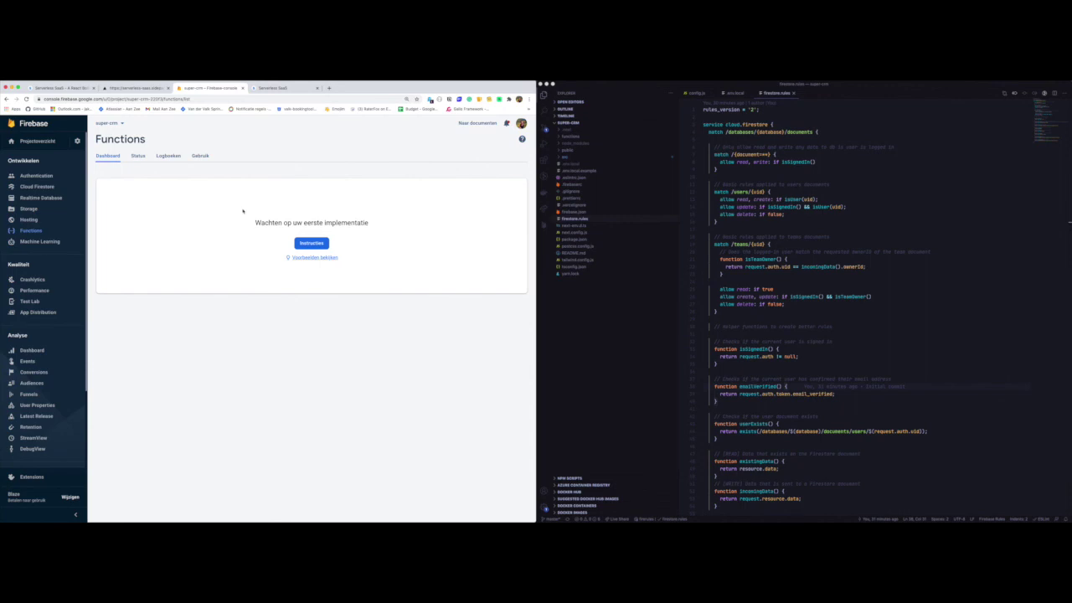
{"action": "left_click", "coordinate": [43, 176]}
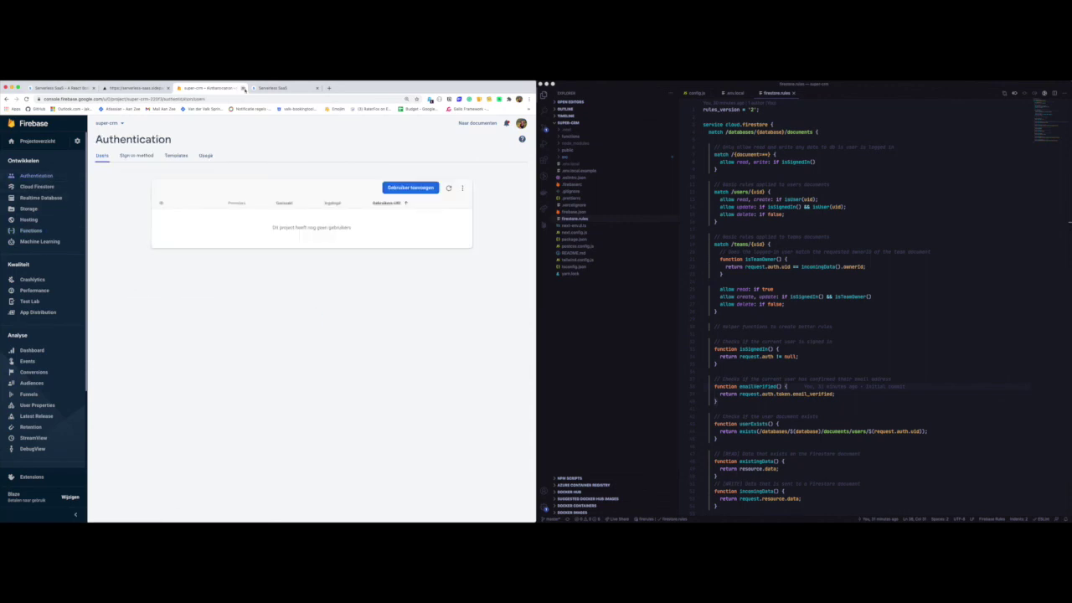
Bring up the Cloud Functions guide from the Firebase section of the Serverless SaaS docs.
{"action": "left_click", "coordinate": [143, 88]}
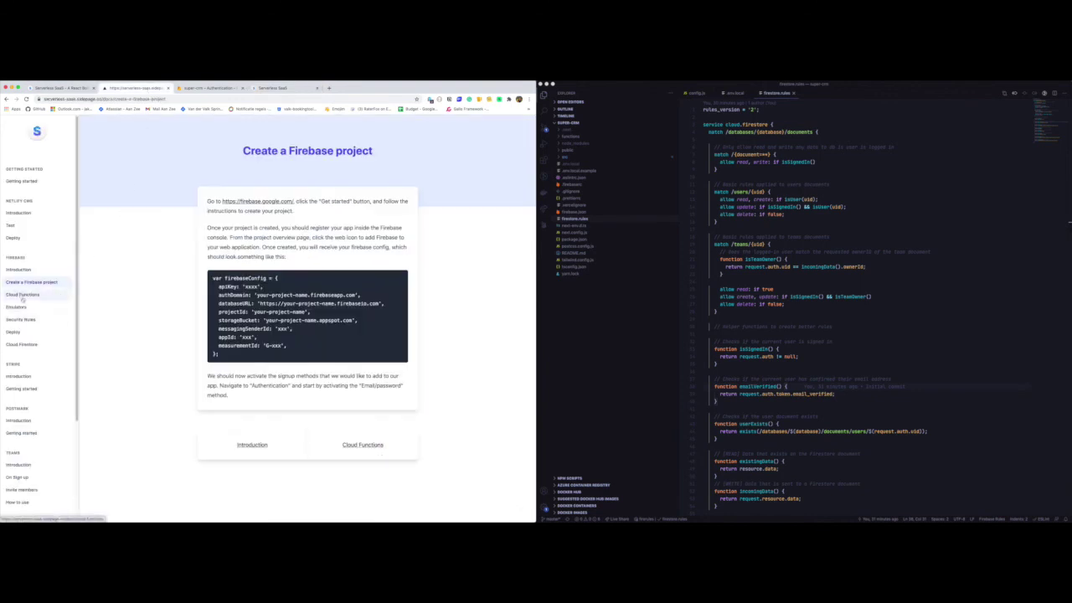
{"action": "left_click", "coordinate": [24, 296]}
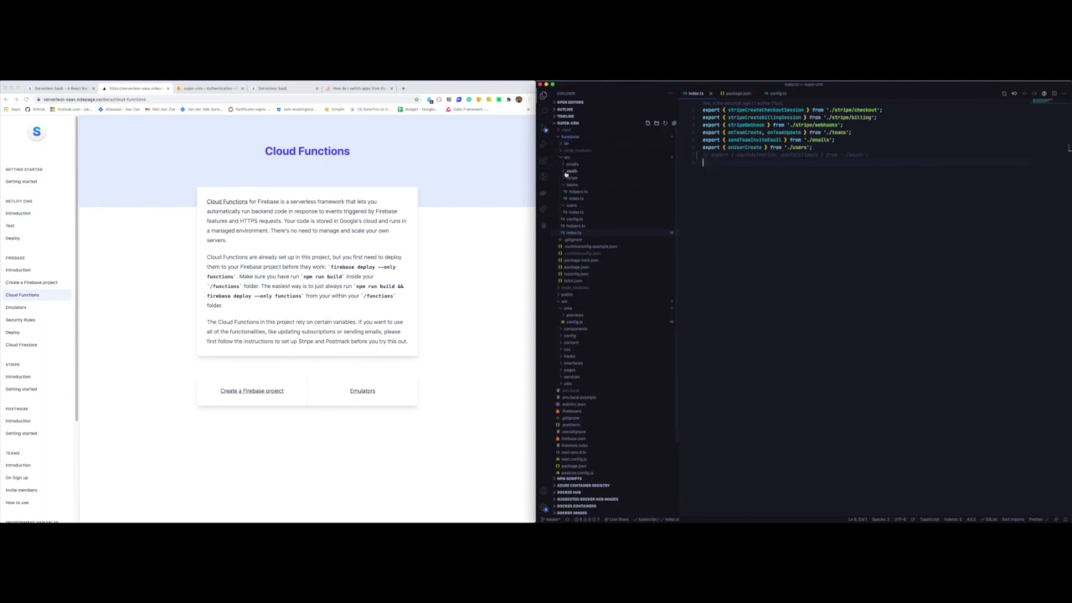
Review the sendTeamInviteEmail export, then the Stripe and Postmark settings in functions/src/config.ts.
{"action": "left_click", "coordinate": [711, 193]}
{"action": "mouse_move", "coordinate": [741, 139]}
{"action": "left_click", "coordinate": [574, 220]}
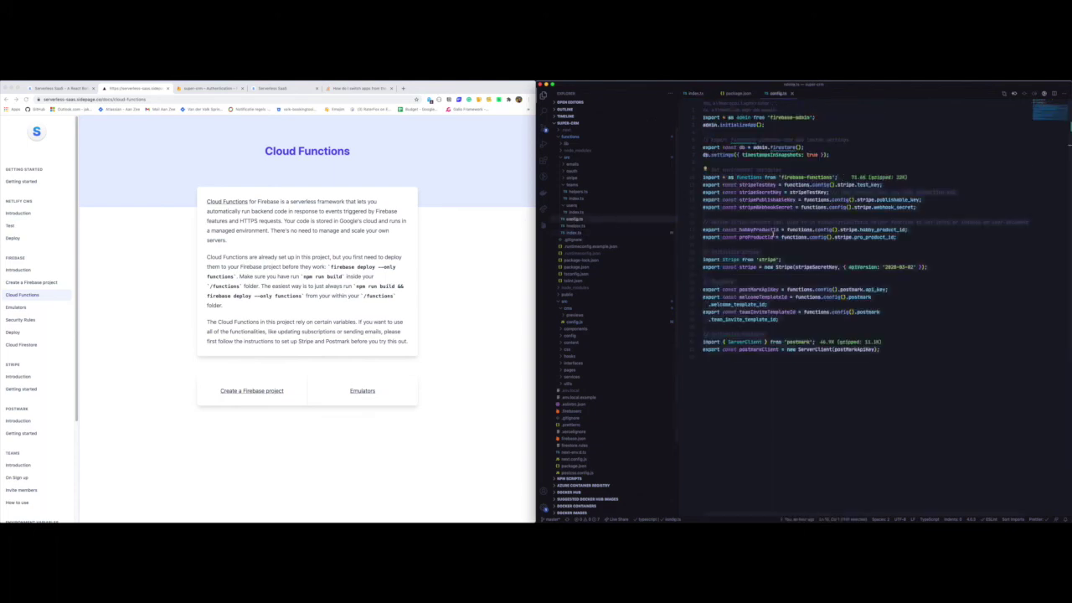
{"action": "left_click", "coordinate": [834, 253]}
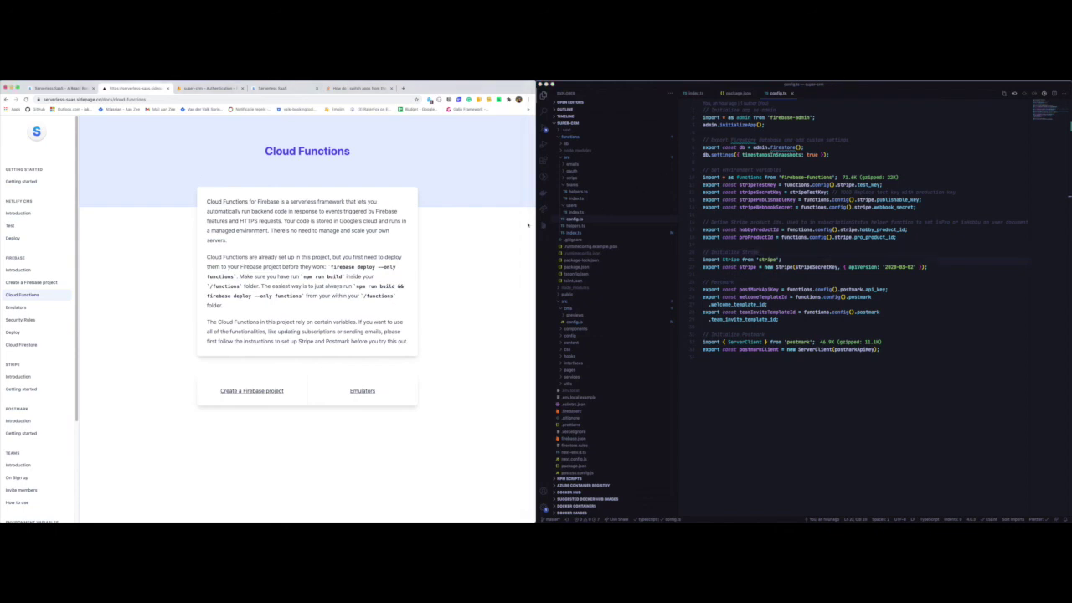
{"action": "left_click", "coordinate": [286, 89]}
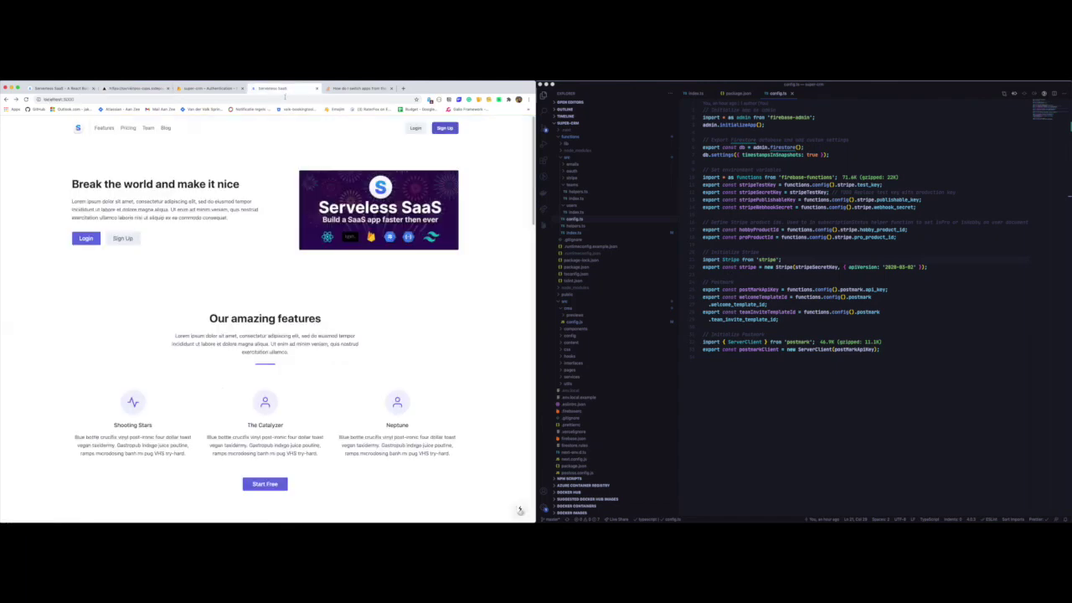
Restart the local dev server in the terminal and reload the app at localhost:3000.
{"action": "key", "text": "ctrl+Up"}
{"action": "left_click", "coordinate": [860, 227]}
{"action": "key", "text": "ctrl+c"}
{"action": "key", "text": "Up"}
{"action": "key", "text": "Return"}
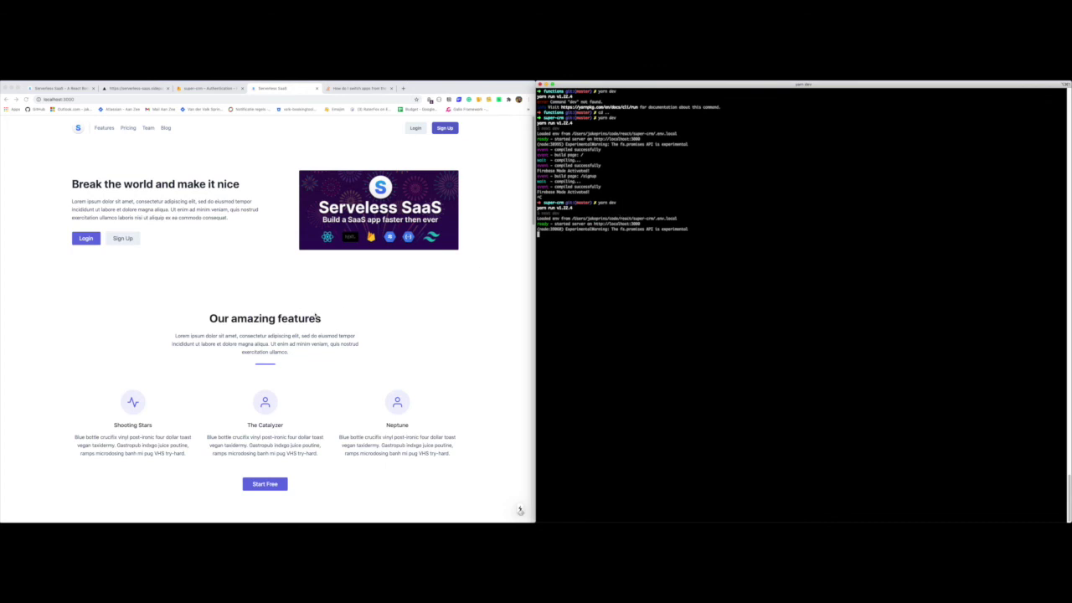
{"action": "left_click", "coordinate": [327, 310]}
{"action": "left_click", "coordinate": [128, 99]}
{"action": "key", "text": "Return"}
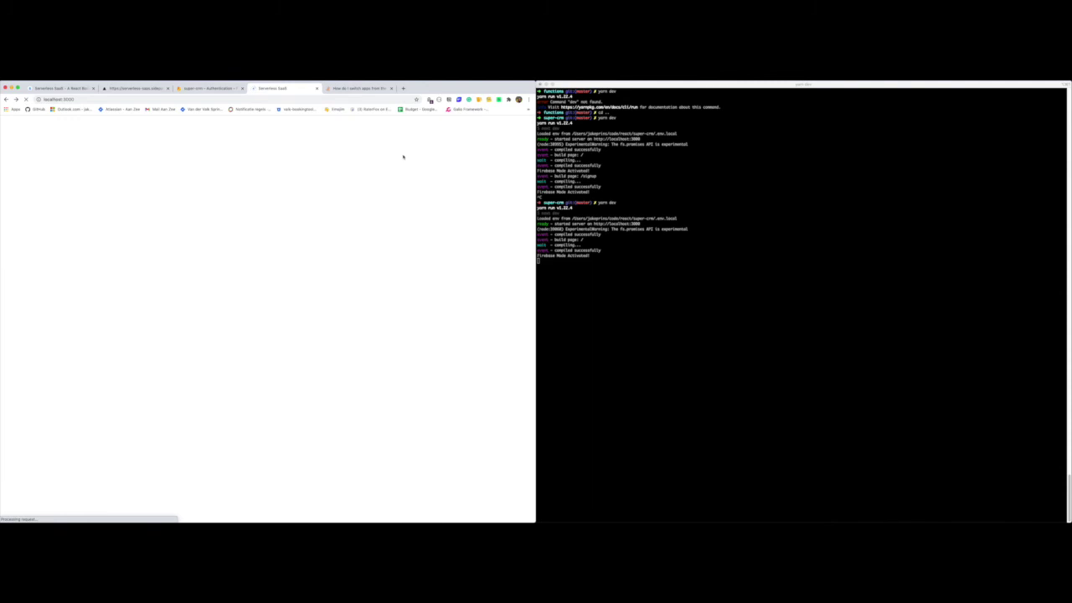
Sign up a new user with the saved name, e-mail and password suggestions.
{"action": "left_click", "coordinate": [444, 128]}
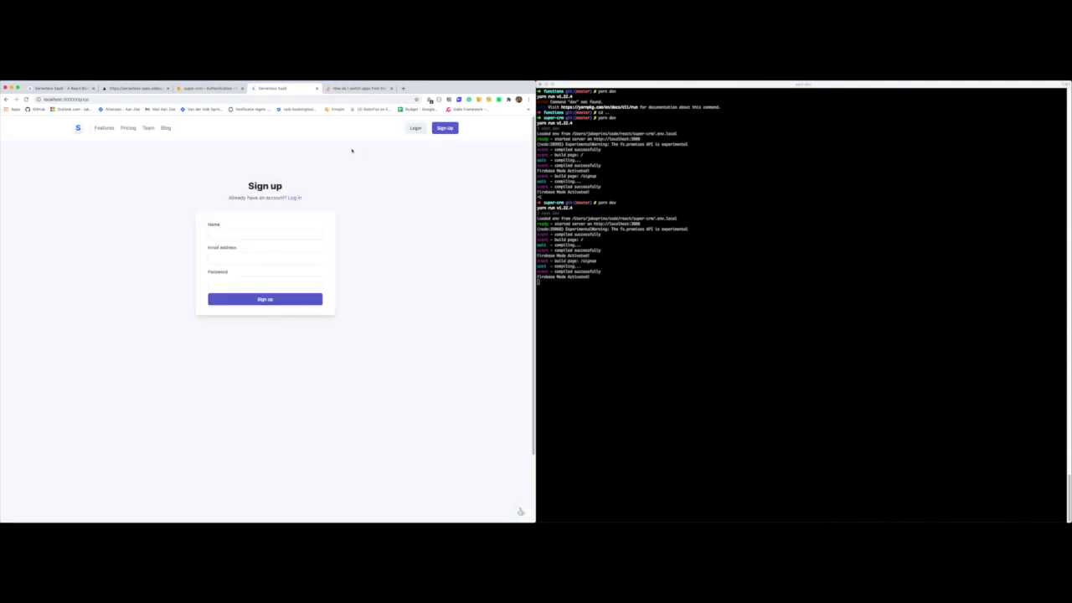
{"action": "left_click", "coordinate": [270, 231]}
{"action": "left_click", "coordinate": [229, 258]}
{"action": "left_click", "coordinate": [229, 258]}
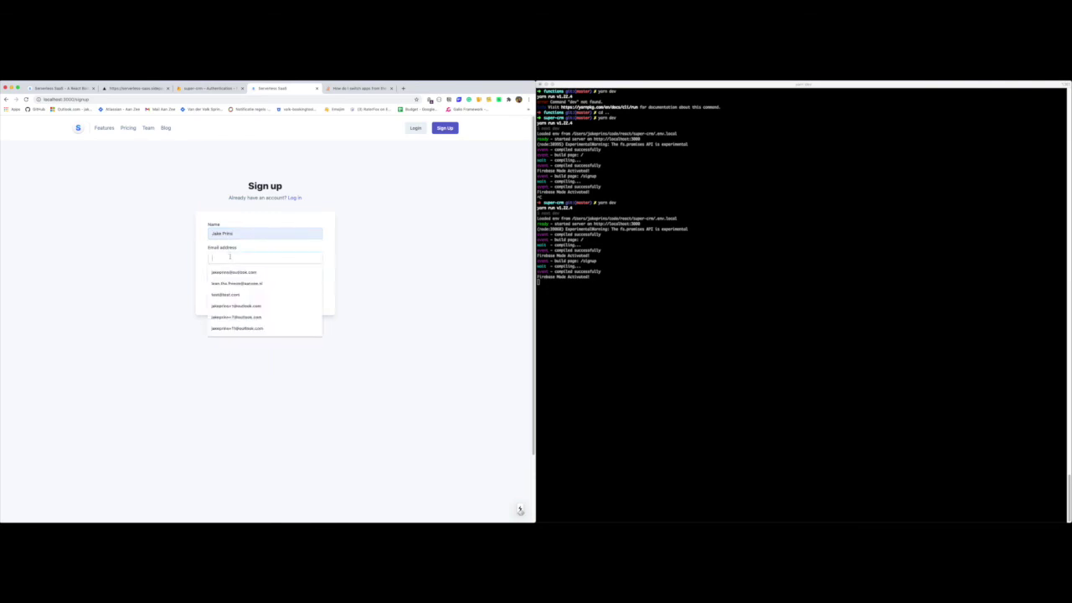
{"action": "left_click", "coordinate": [235, 273]}
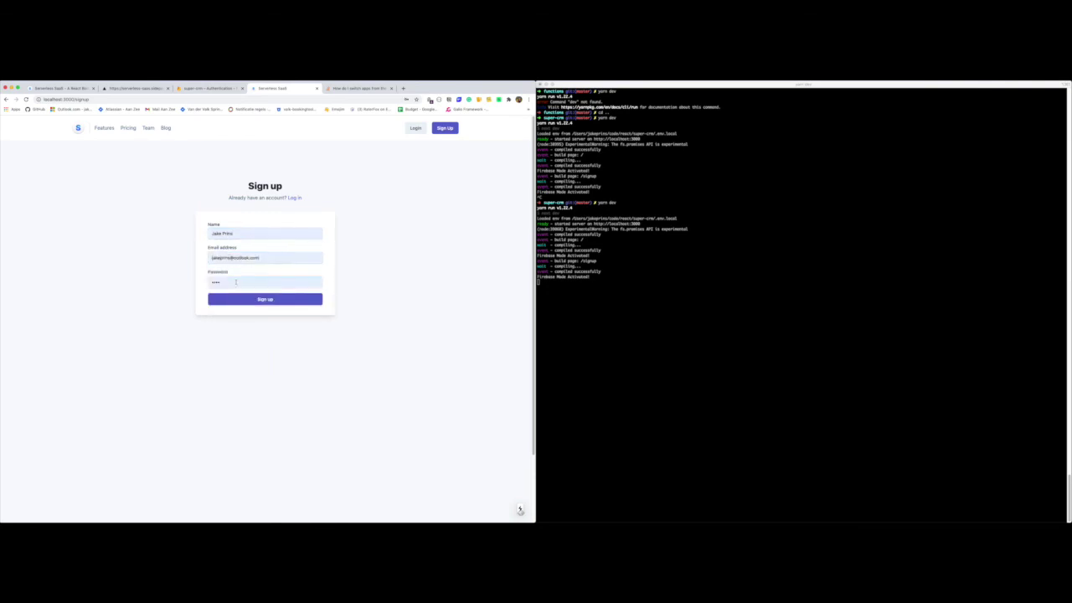
{"action": "left_click", "coordinate": [236, 283]}
{"action": "key", "text": "BackSpace"}
{"action": "left_click", "coordinate": [252, 299]}
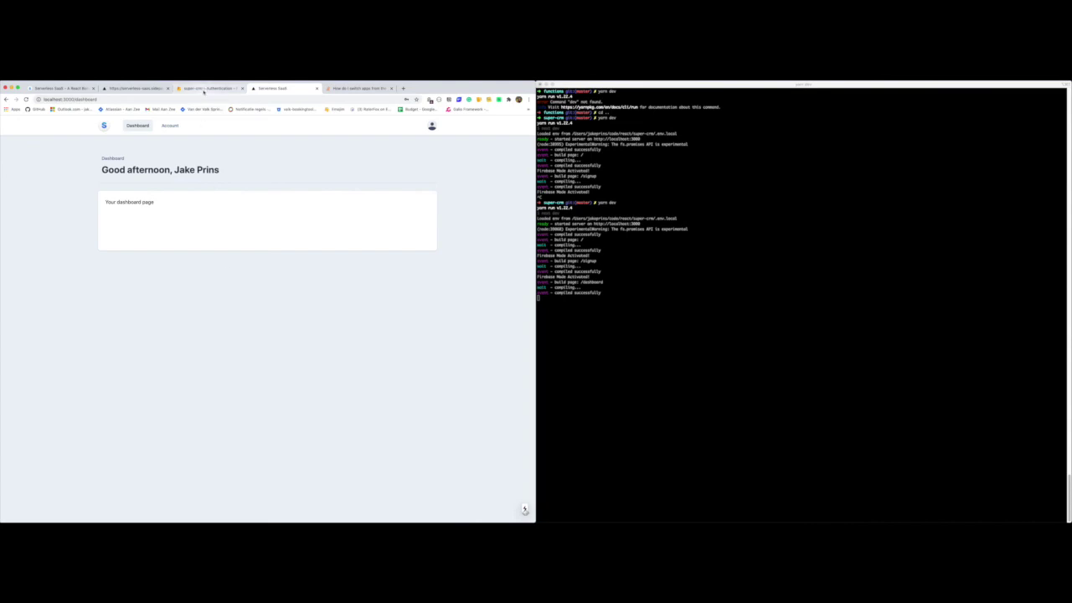
Refresh Authentication users, then check the new user's document in the Firestore users collection.
{"action": "left_click", "coordinate": [204, 89]}
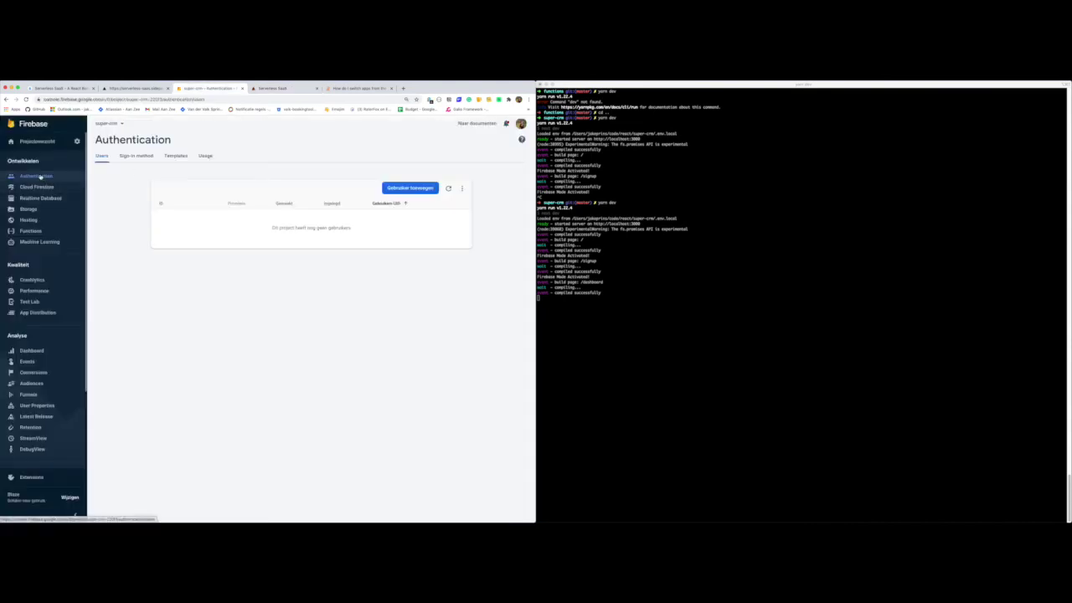
{"action": "key", "text": "super+r"}
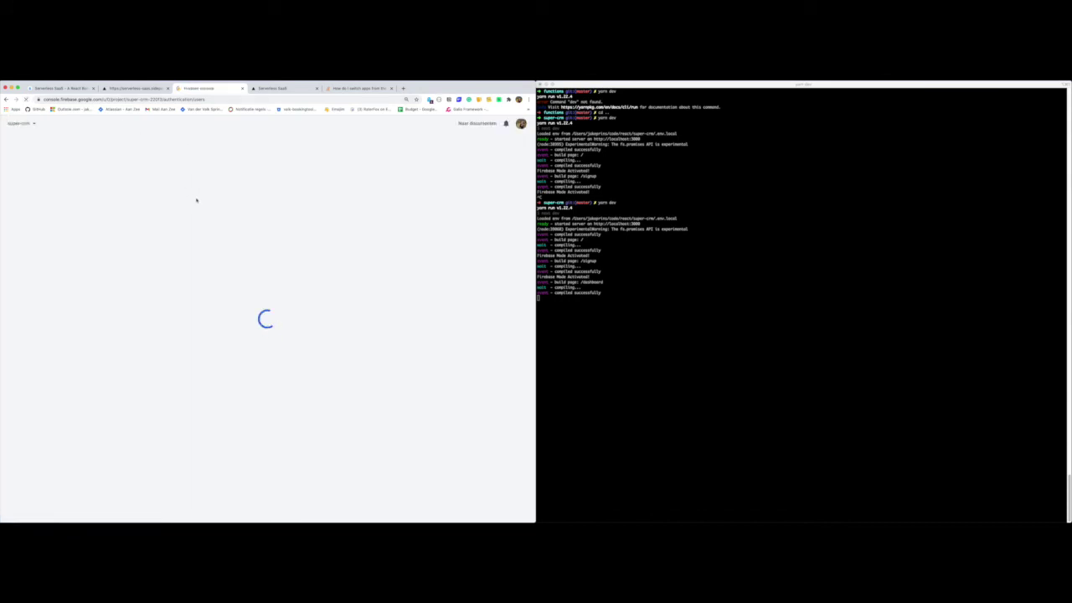
{"action": "mouse_move", "coordinate": [198, 216]}
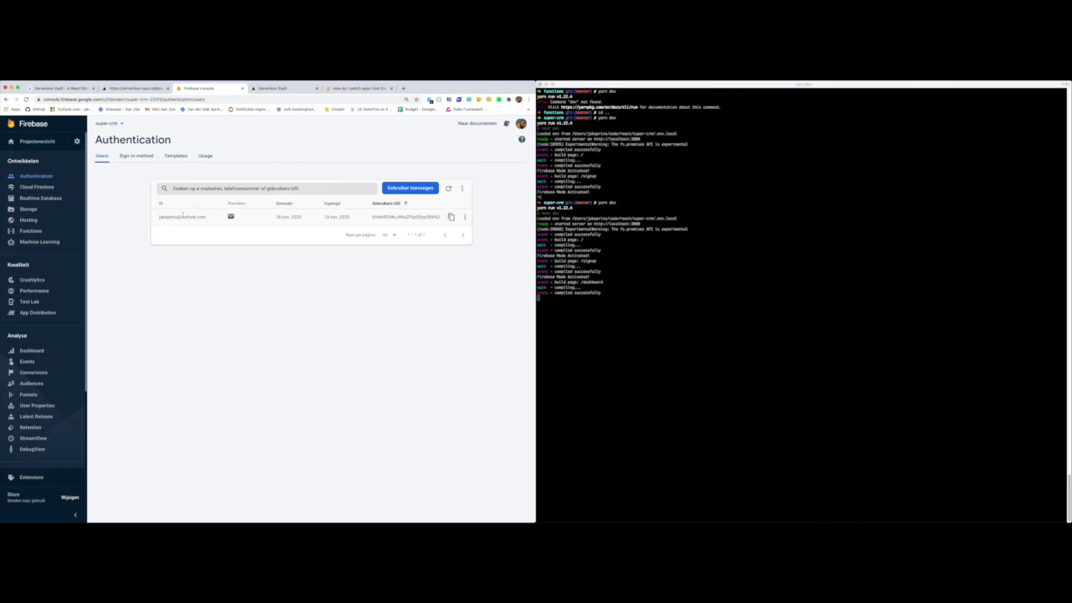
{"action": "left_click", "coordinate": [36, 187]}
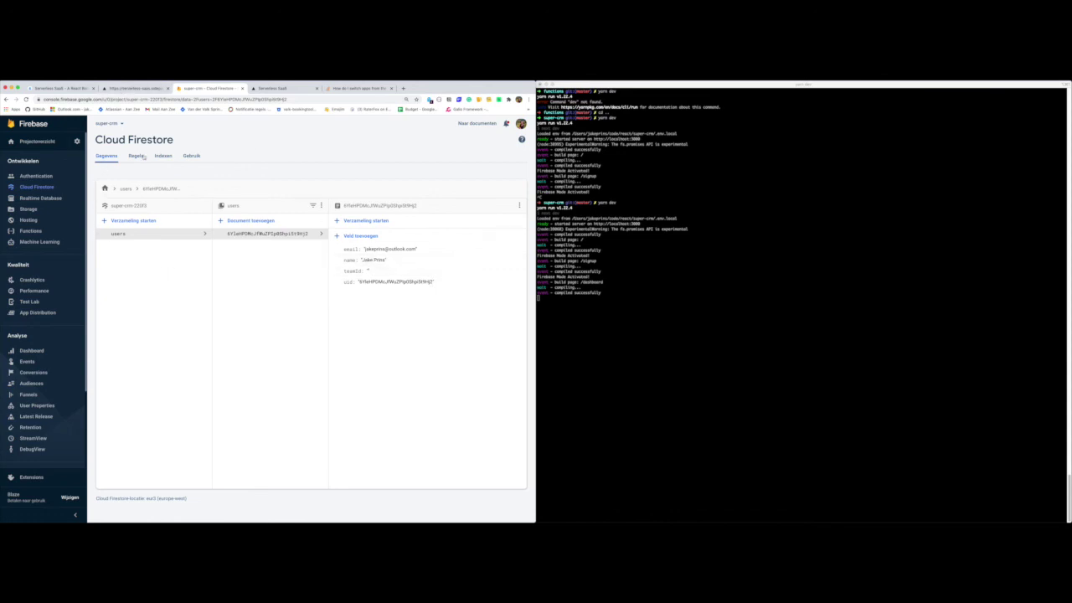
{"action": "left_click", "coordinate": [44, 177]}
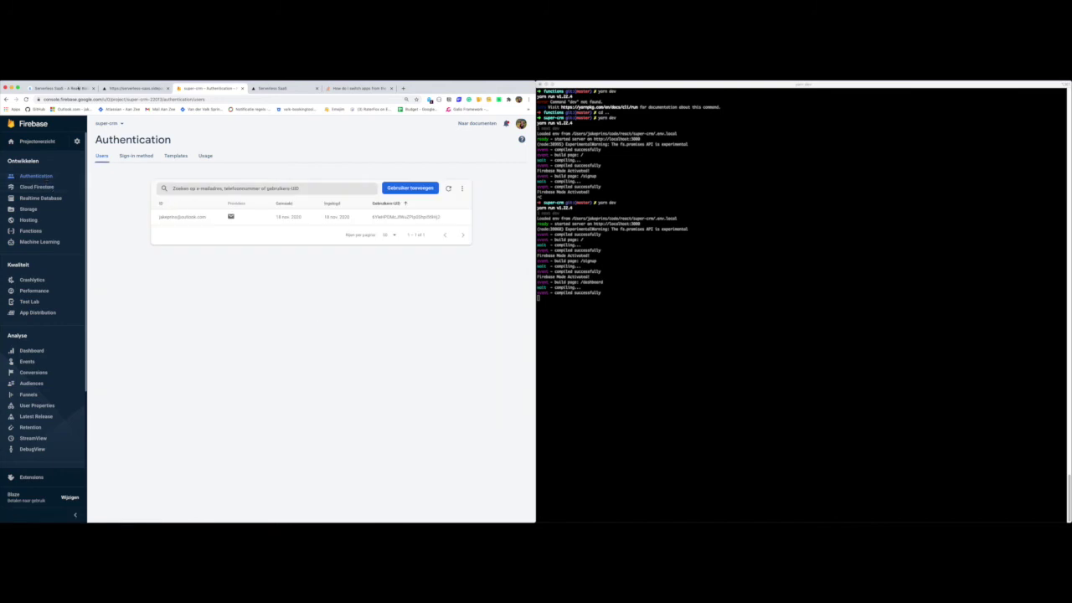
{"action": "left_click", "coordinate": [262, 89]}
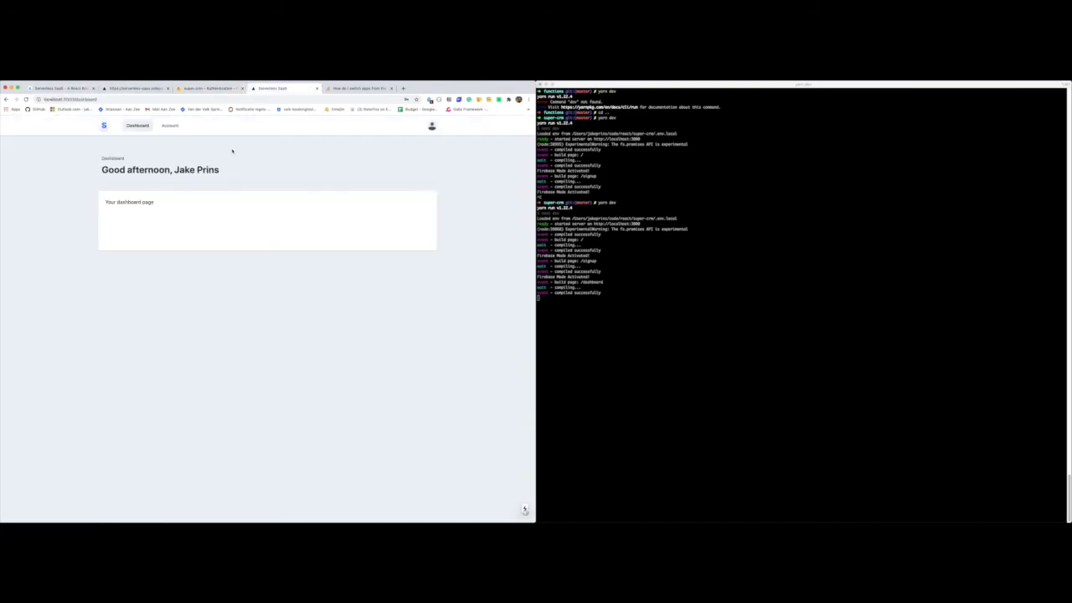
Replace the surname in the account's Name field with a new one and save it.
{"action": "left_click", "coordinate": [169, 128]}
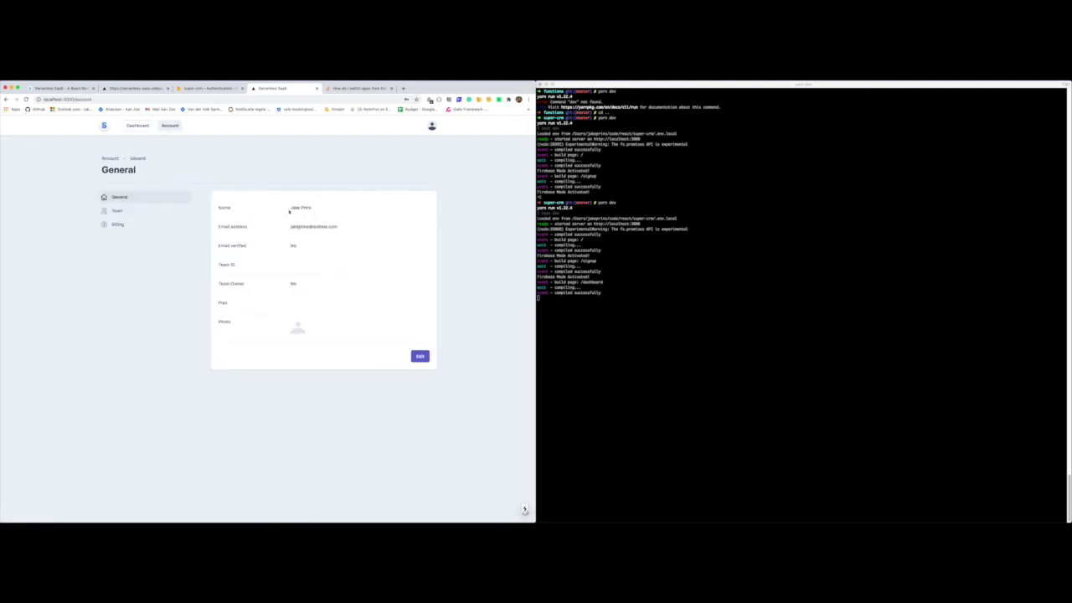
{"action": "left_click", "coordinate": [420, 356]}
{"action": "double_click", "coordinate": [310, 223]}
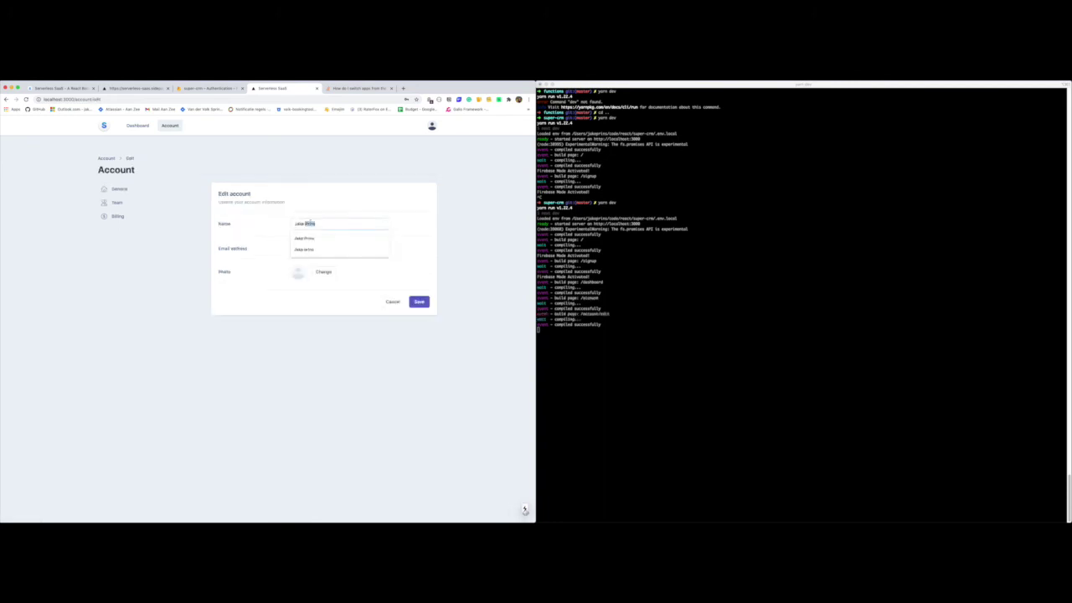
{"action": "type", "text": "The Snob"}
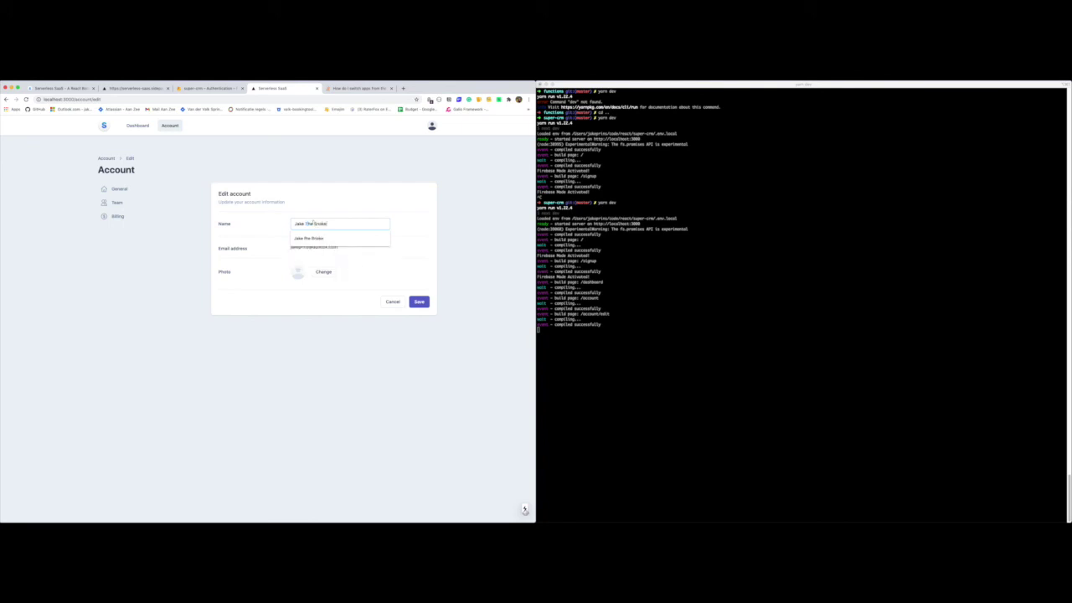
{"action": "left_click", "coordinate": [374, 240]}
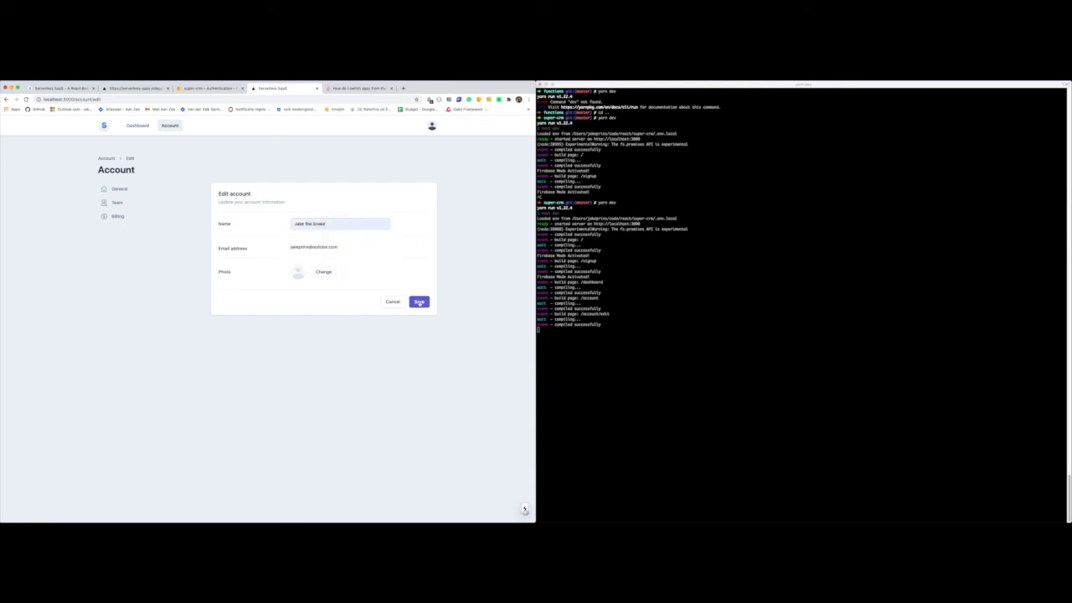
{"action": "left_click", "coordinate": [419, 301]}
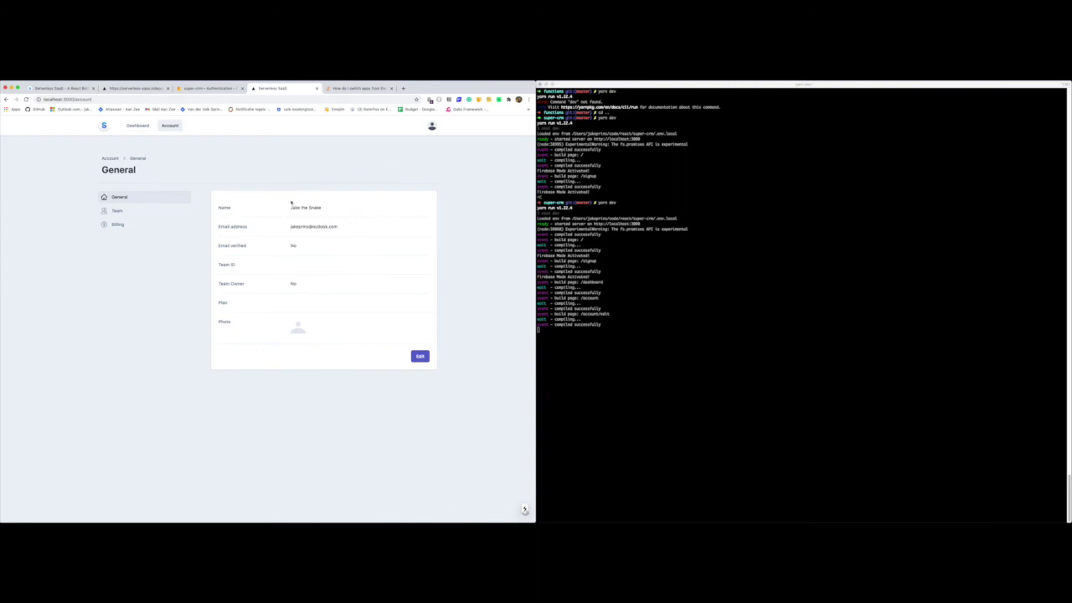
Look over the Team, Billing and General account pages, then sign out.
{"action": "left_click", "coordinate": [118, 210]}
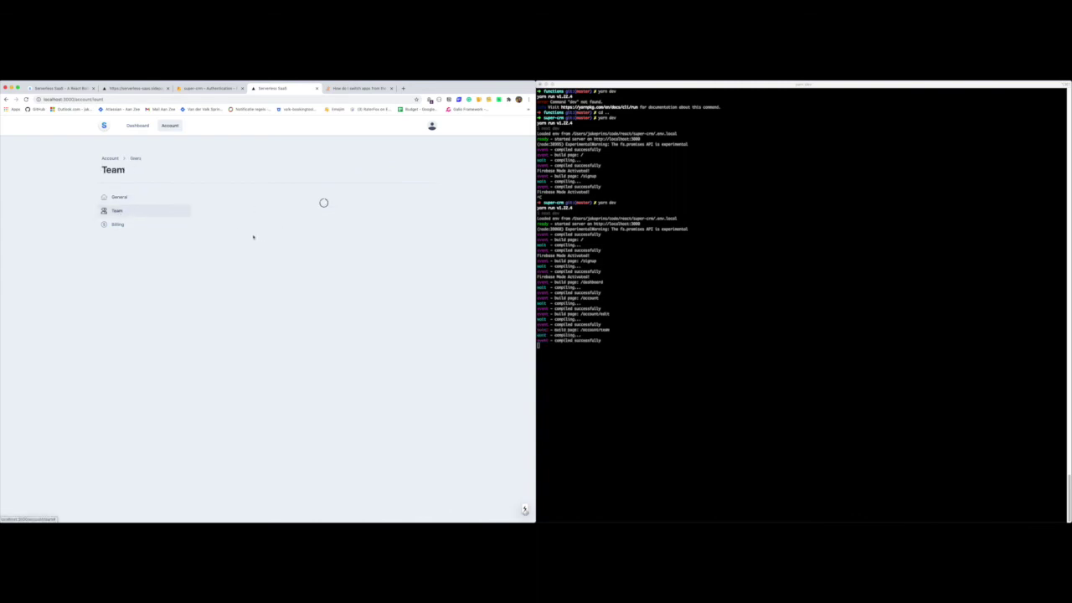
{"action": "left_click", "coordinate": [117, 223]}
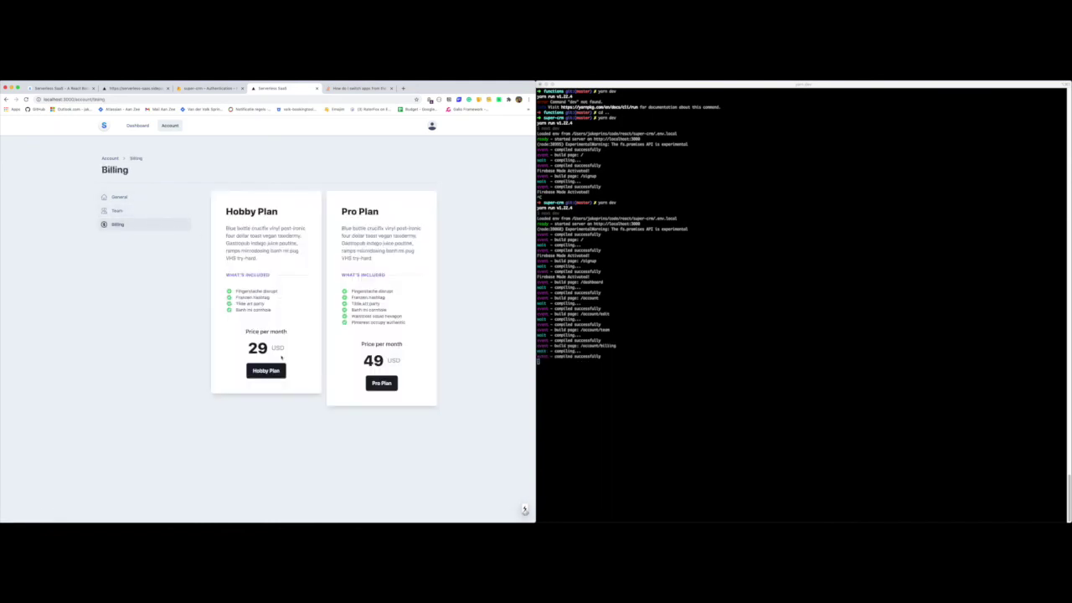
{"action": "left_click", "coordinate": [119, 197]}
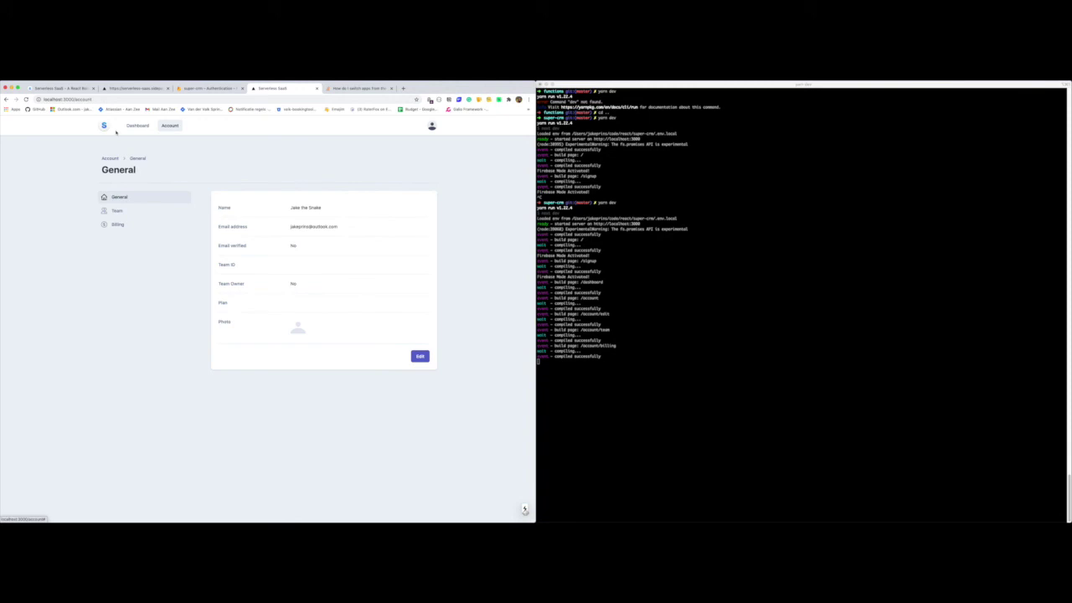
{"action": "left_click", "coordinate": [432, 126]}
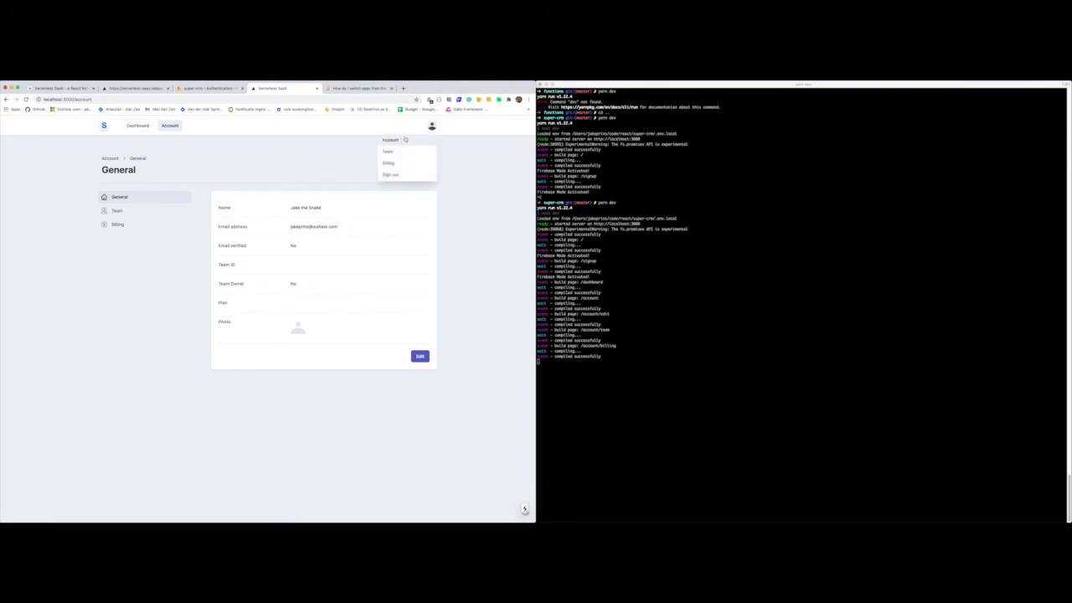
{"action": "left_click", "coordinate": [395, 173]}
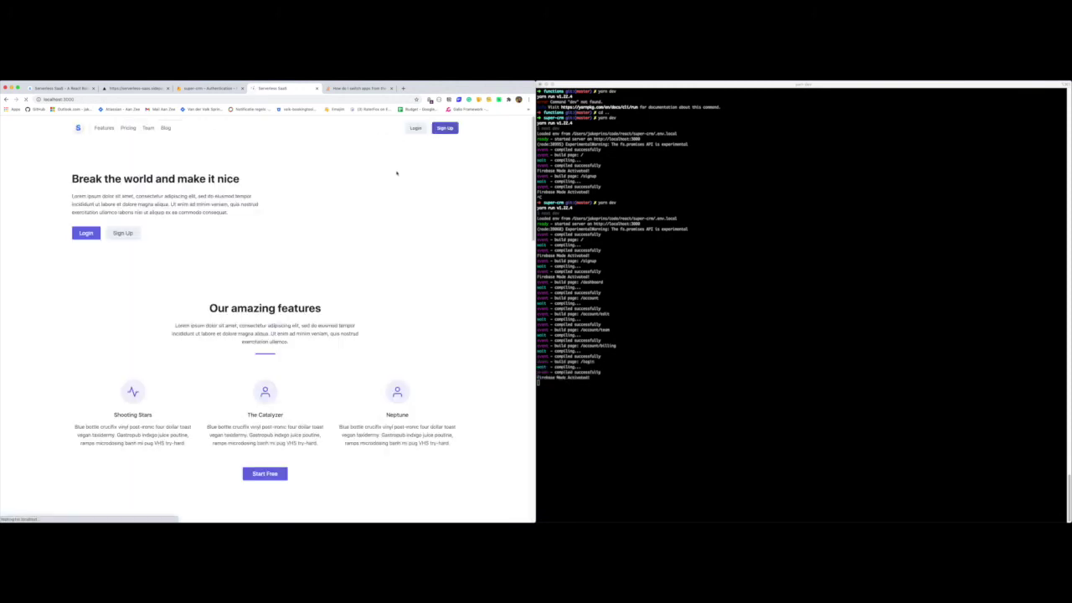
Log back in using the saved e-mail and password suggestion.
{"action": "left_click", "coordinate": [415, 128]}
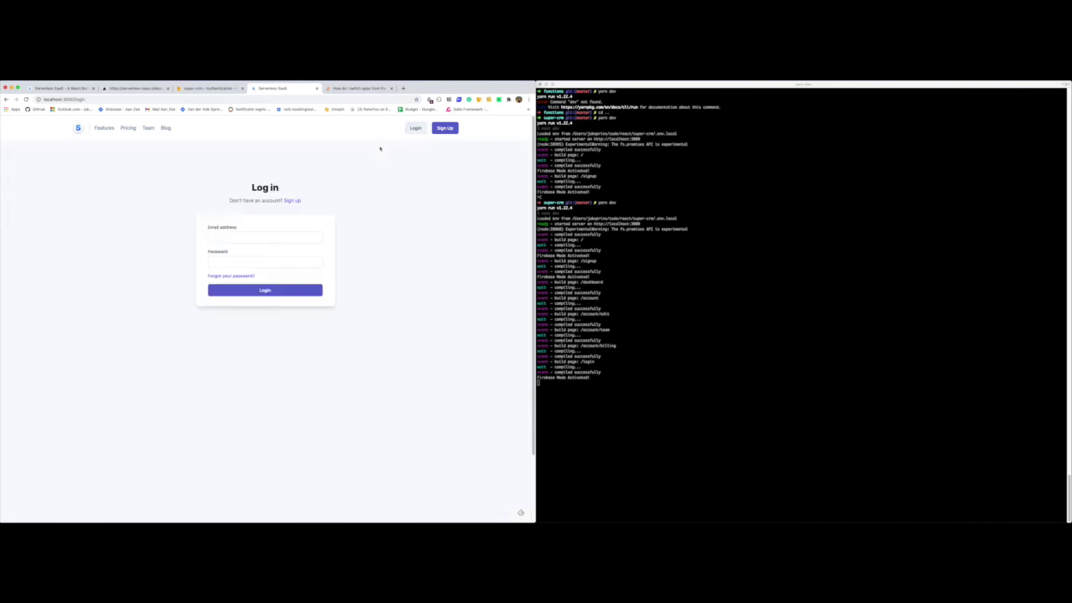
{"action": "left_click", "coordinate": [251, 237]}
{"action": "type", "text": "jakepr"}
{"action": "key", "text": "Down"}
{"action": "key", "text": "Return"}
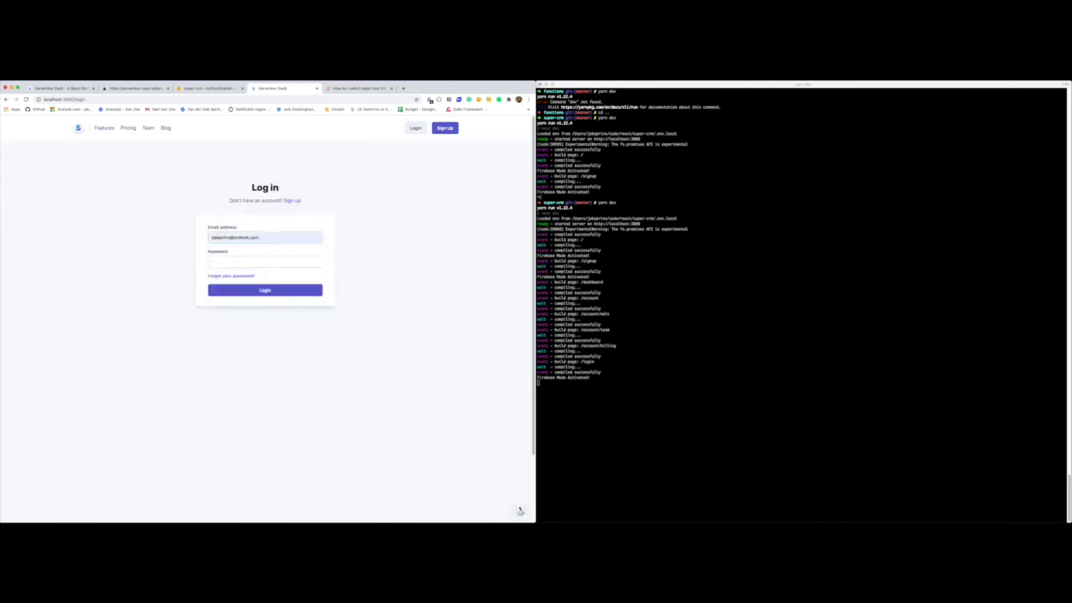
{"action": "key", "text": "Return"}
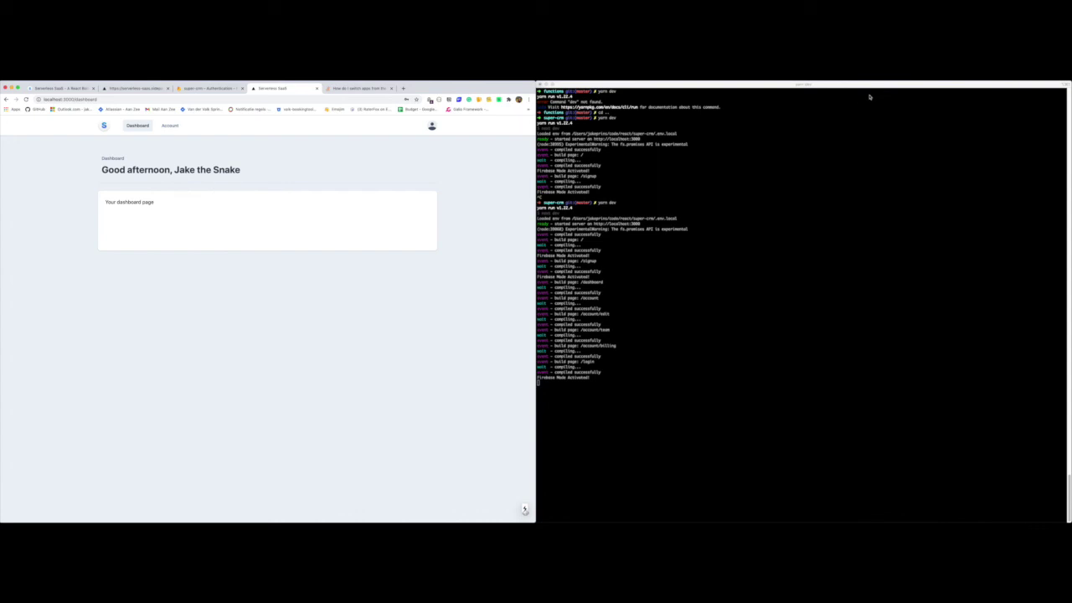
{"action": "left_click", "coordinate": [141, 88]}
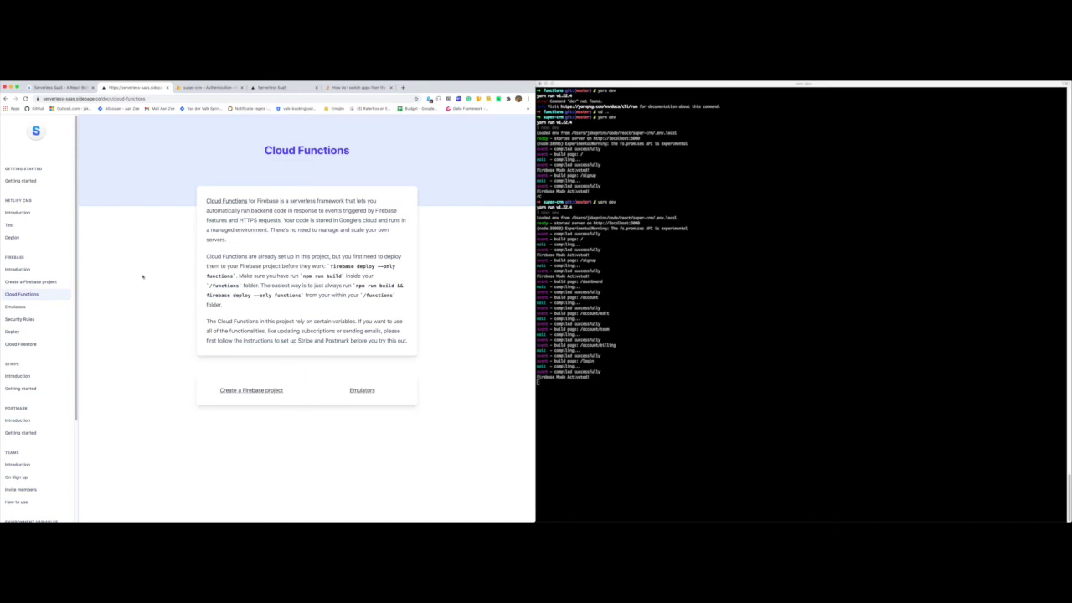
Open the Security Rules docs and run firebase deploy --only firestore:rules in a split terminal pane.
{"action": "left_click", "coordinate": [23, 320]}
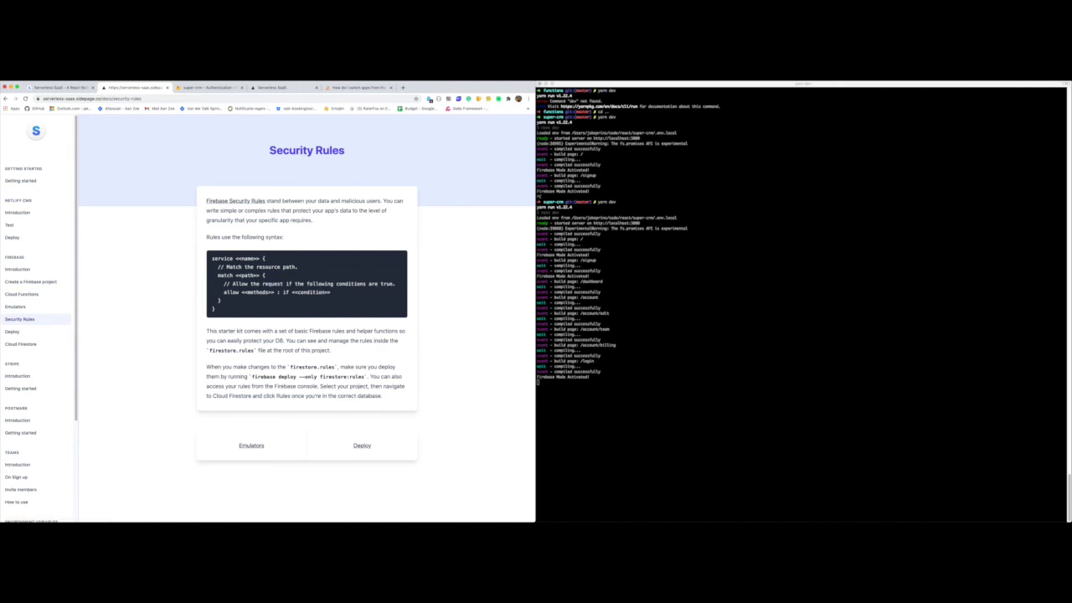
{"action": "left_click", "coordinate": [611, 392]}
{"action": "key", "text": "super+shift+d"}
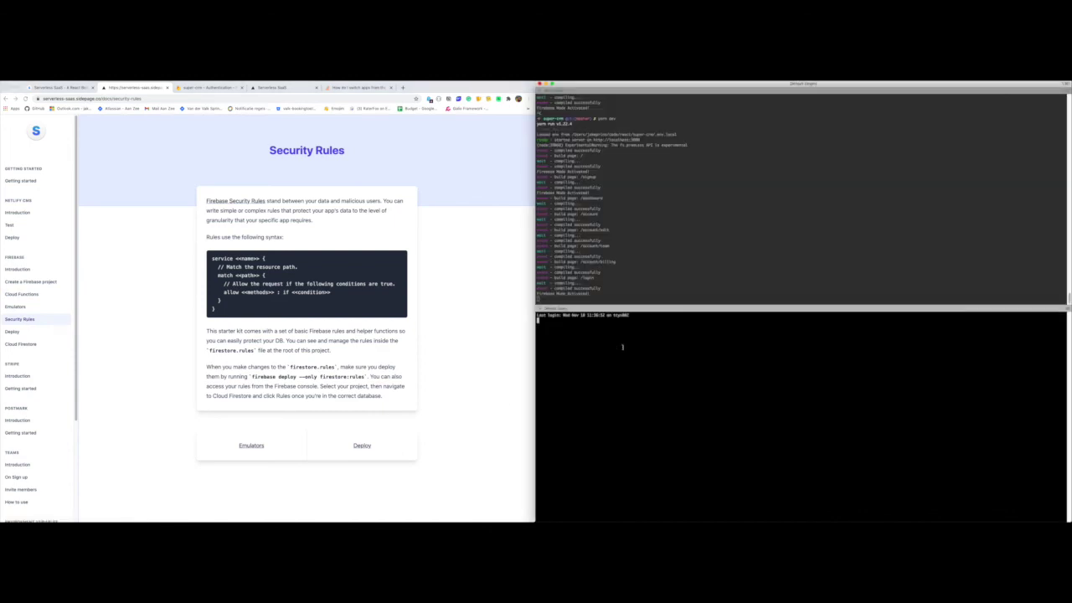
{"action": "left_click_drag", "start_coordinate": [251, 377], "coordinate": [365, 377]}
{"action": "key", "text": "super+c"}
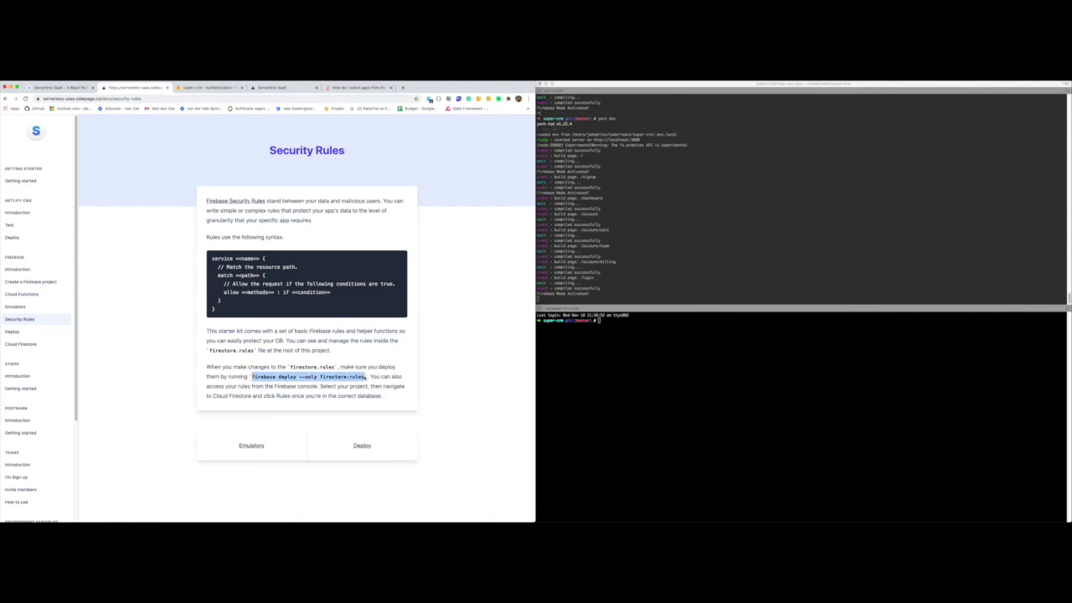
{"action": "left_click", "coordinate": [597, 360]}
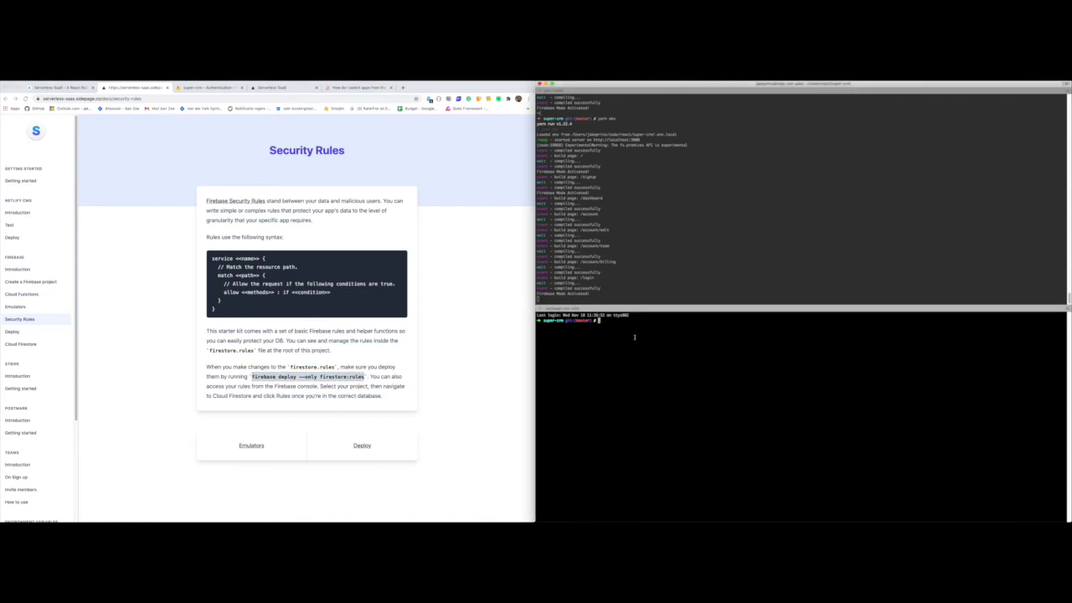
{"action": "key", "text": "super+v"}
{"action": "key", "text": "Return"}
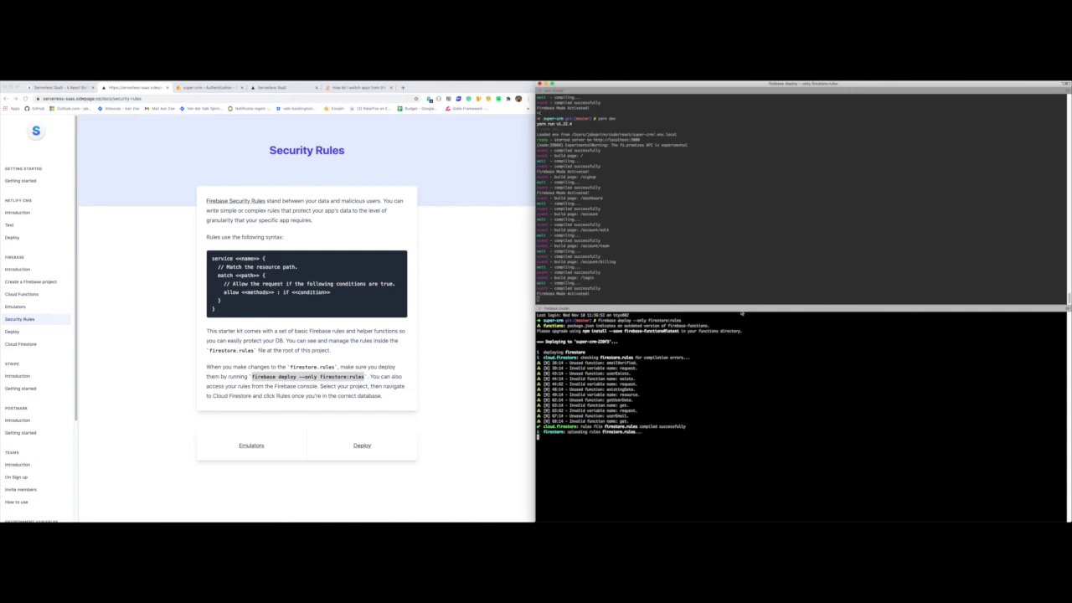
{"action": "key", "text": "ctrl+Up"}
{"action": "left_click", "coordinate": [634, 192]}
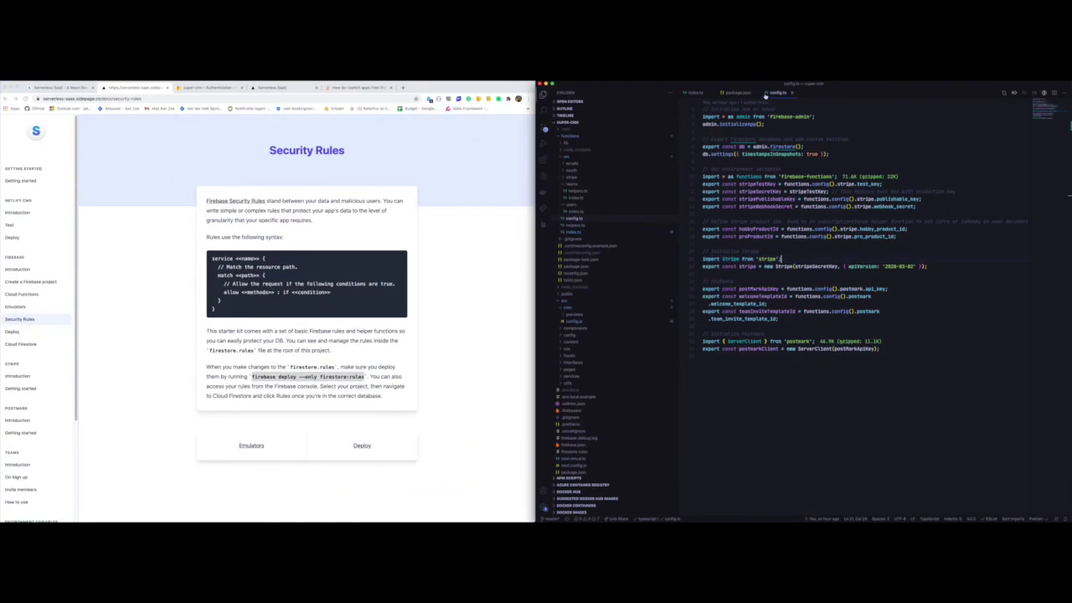
Open firestore.rules and read its users and teams rules and helper functions like emailVerified.
{"action": "key", "text": "super+p"}
{"action": "type", "text": "fire"}
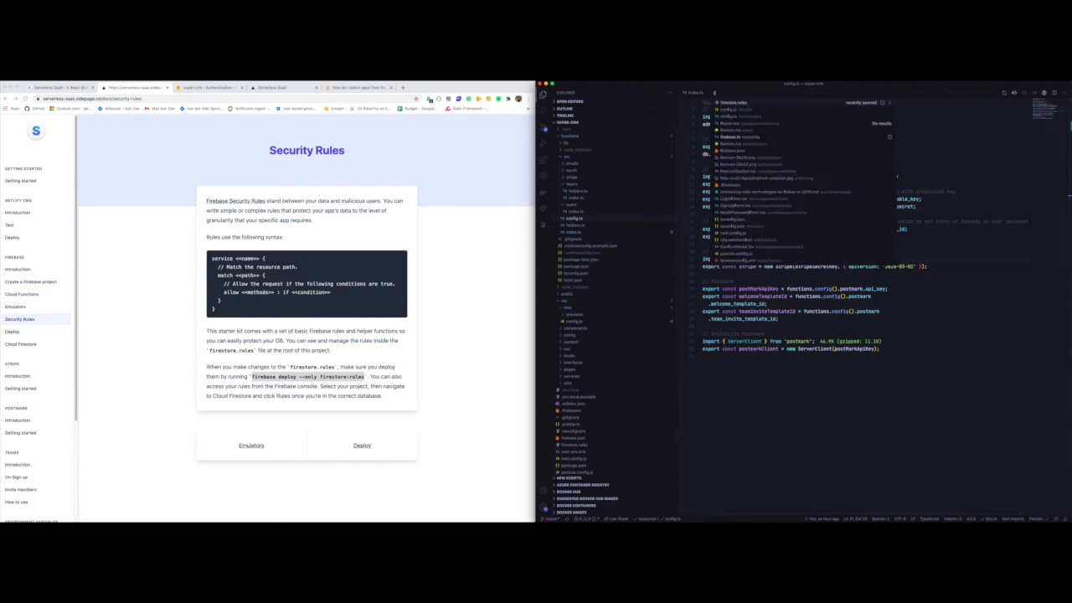
{"action": "key", "text": "Return"}
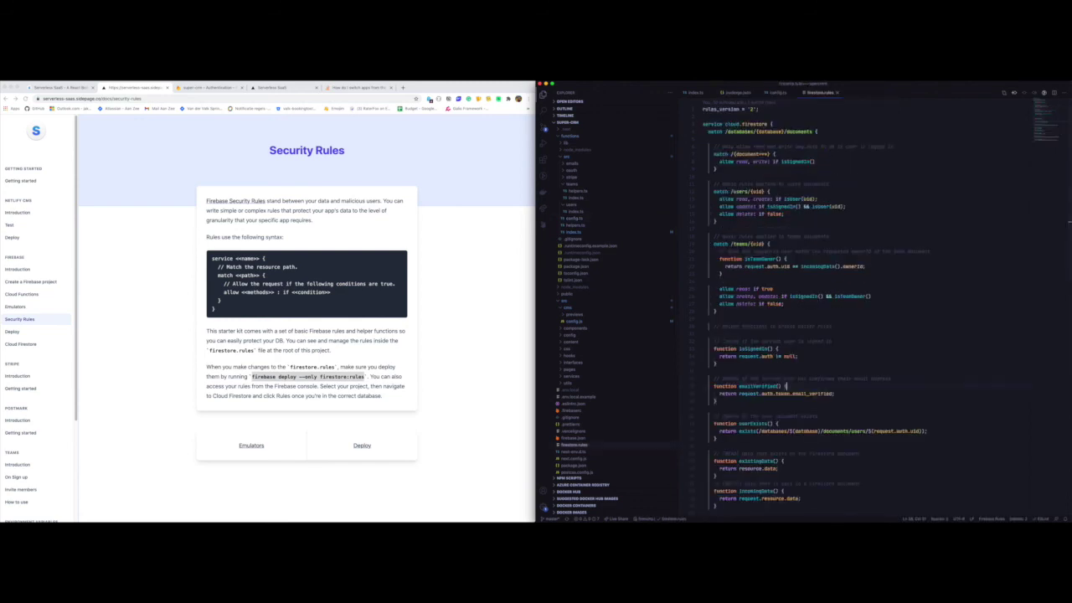
{"action": "left_click", "coordinate": [800, 221]}
{"action": "scroll", "coordinate": [776, 280], "scroll_direction": "down", "scroll_amount": 2}
{"action": "scroll", "coordinate": [763, 264], "scroll_direction": "down", "scroll_amount": 3}
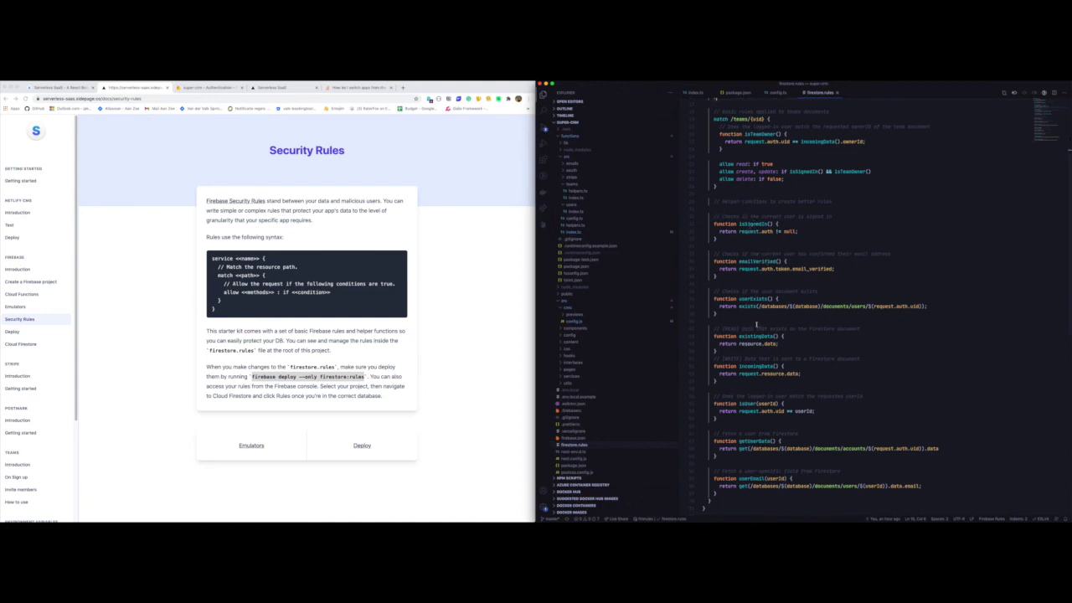
{"action": "scroll", "coordinate": [756, 325], "scroll_direction": "up", "scroll_amount": 3}
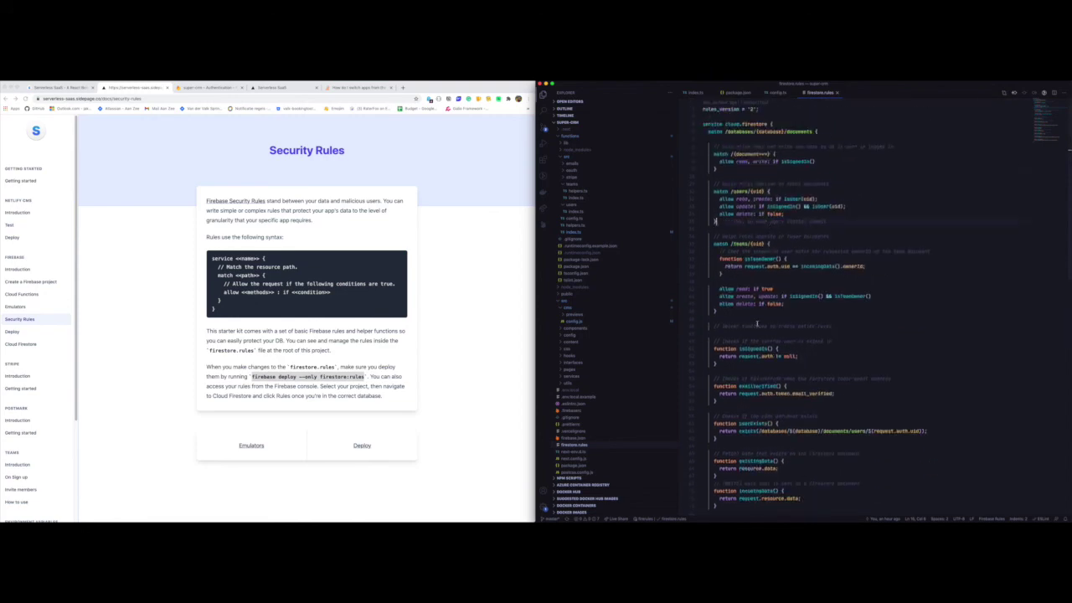
{"action": "key", "text": "ctrl+Right"}
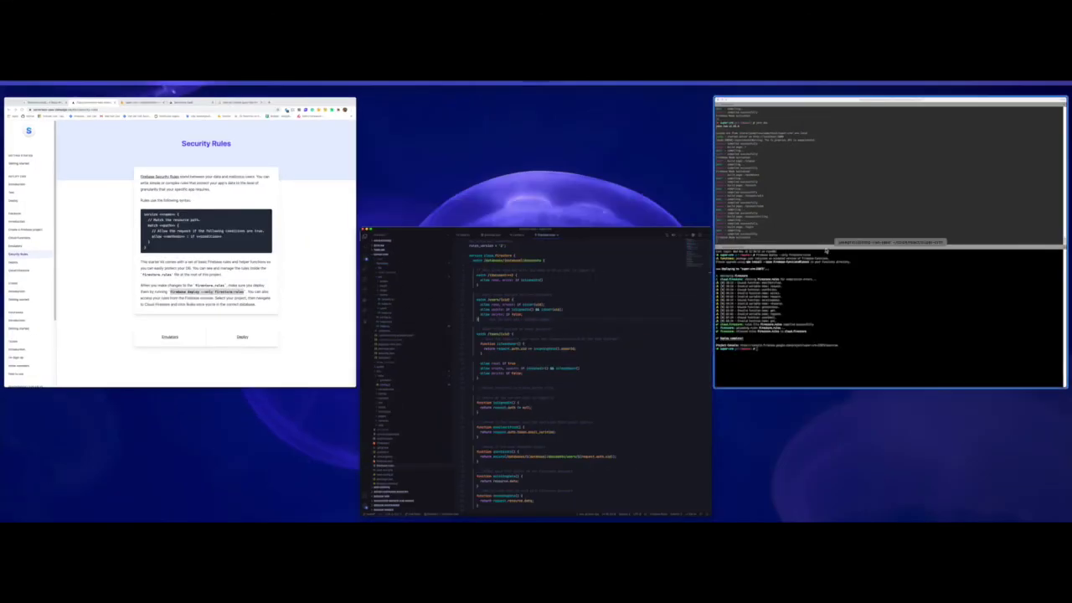
Open the deployed Cloud Firestore Rules tab for super-crm in the Firebase console.
{"action": "left_click", "coordinate": [833, 297]}
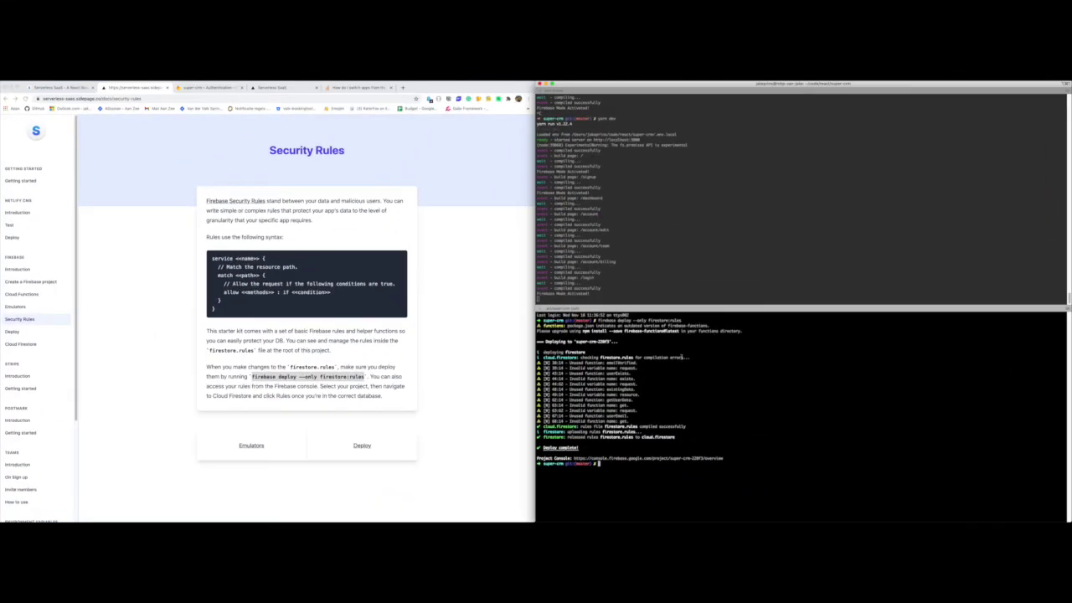
{"action": "left_click", "coordinate": [435, 236]}
{"action": "left_click", "coordinate": [205, 88]}
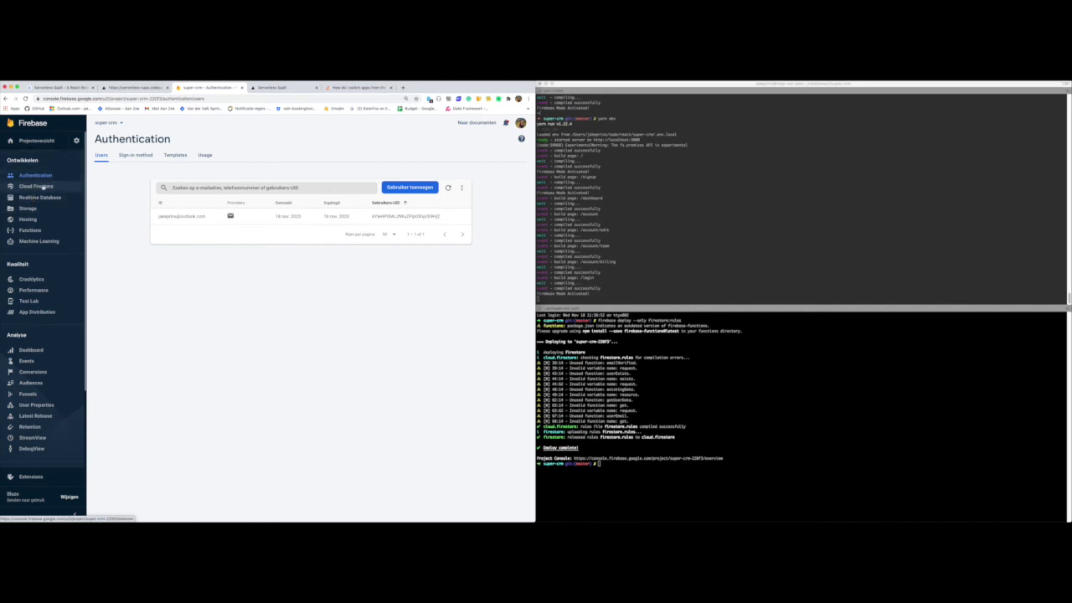
{"action": "left_click", "coordinate": [36, 186]}
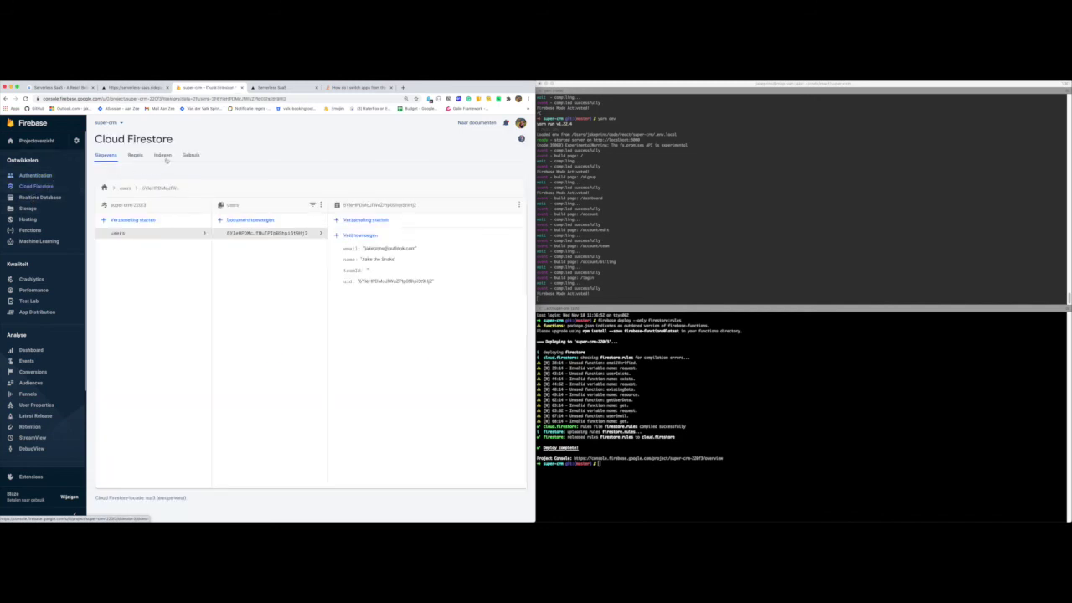
{"action": "left_click", "coordinate": [135, 157]}
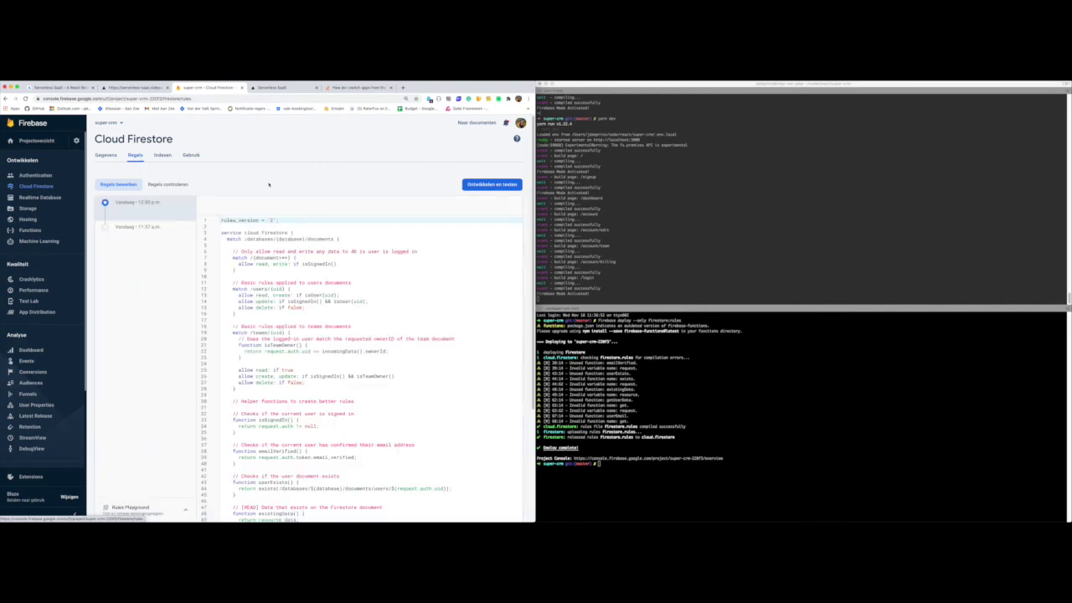
{"action": "scroll", "coordinate": [361, 335], "scroll_direction": "down", "scroll_amount": 5}
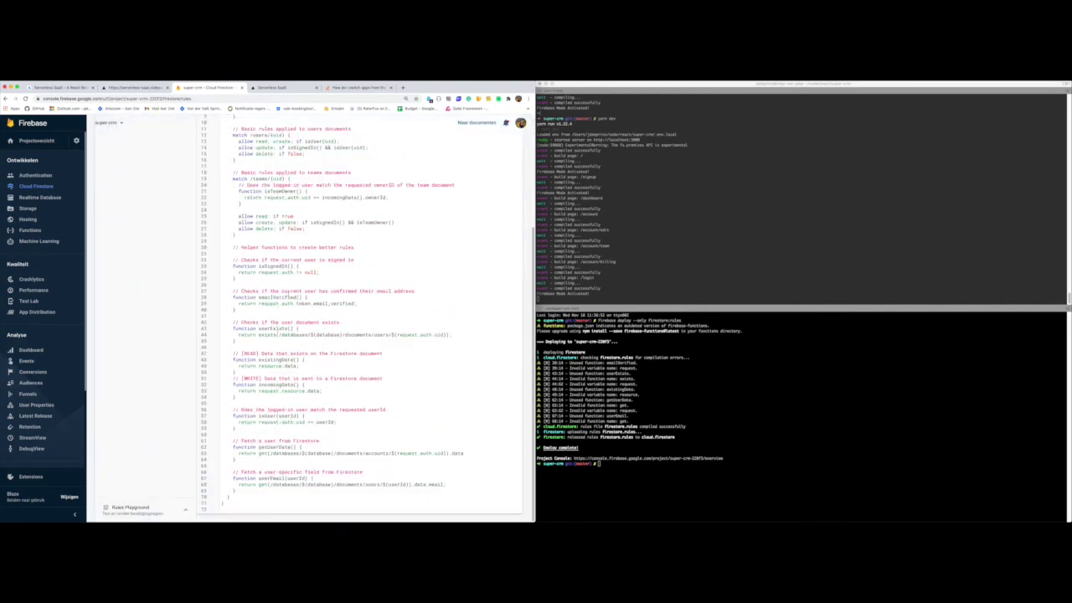
Place VS Code beside the browser and compare the online rules with the local firestore.rules.
{"action": "key", "text": "ctrl+Up"}
{"action": "left_click", "coordinate": [586, 235]}
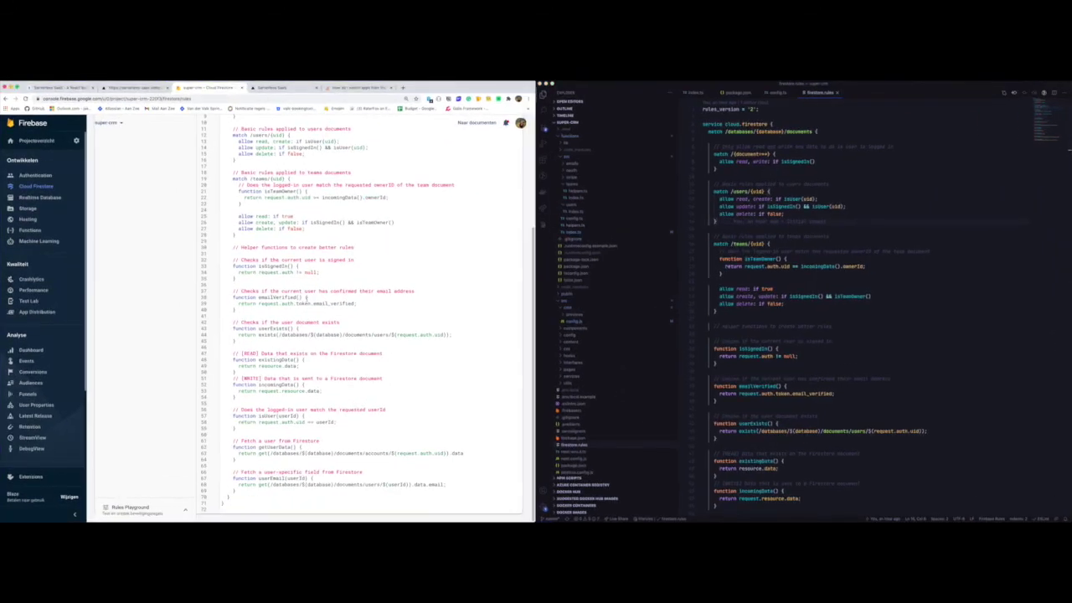
{"action": "scroll", "coordinate": [305, 287], "scroll_direction": "up", "scroll_amount": 6}
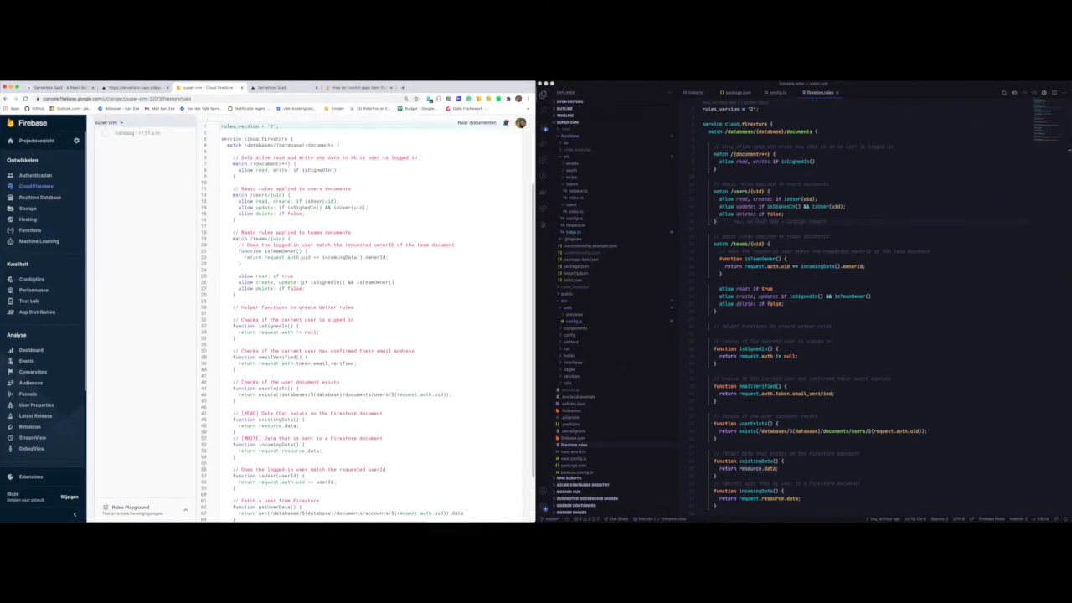
{"action": "left_click", "coordinate": [327, 312]}
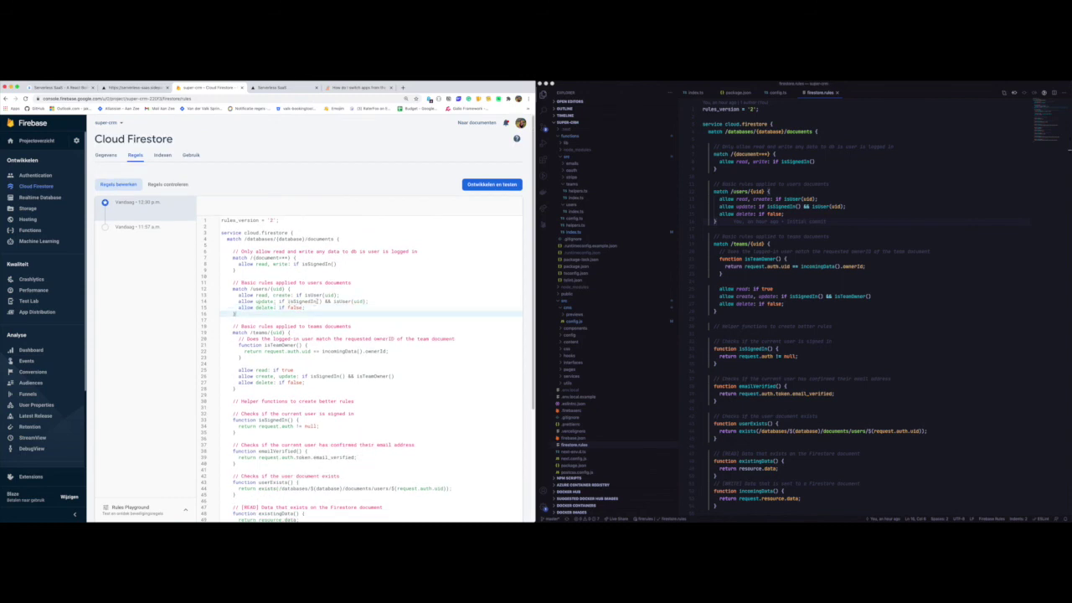
{"action": "scroll", "coordinate": [331, 302], "scroll_direction": "down", "scroll_amount": 1}
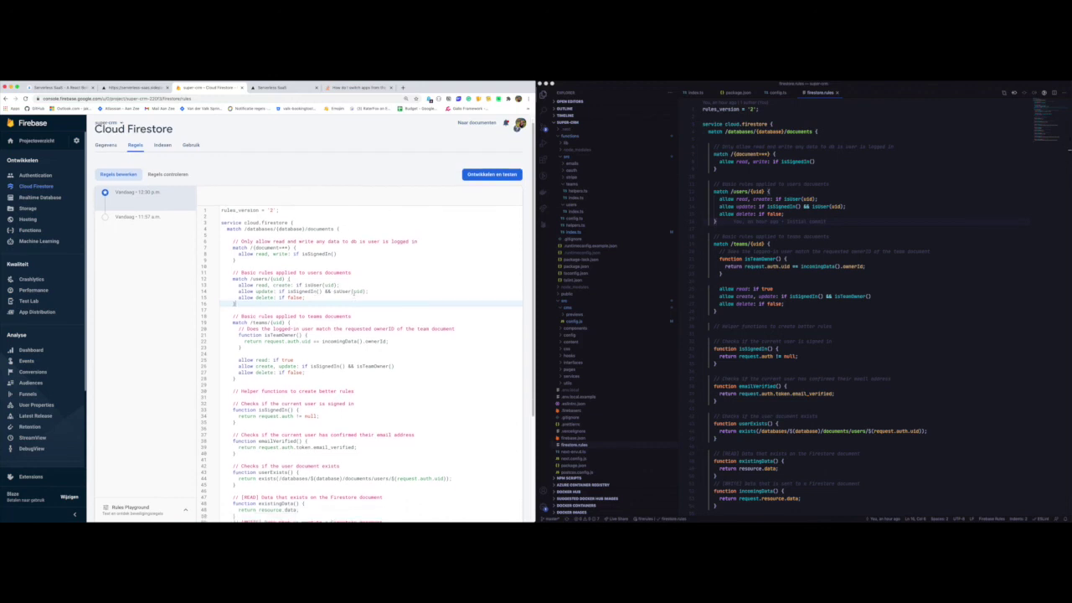
{"action": "scroll", "coordinate": [329, 297], "scroll_direction": "down", "scroll_amount": 2}
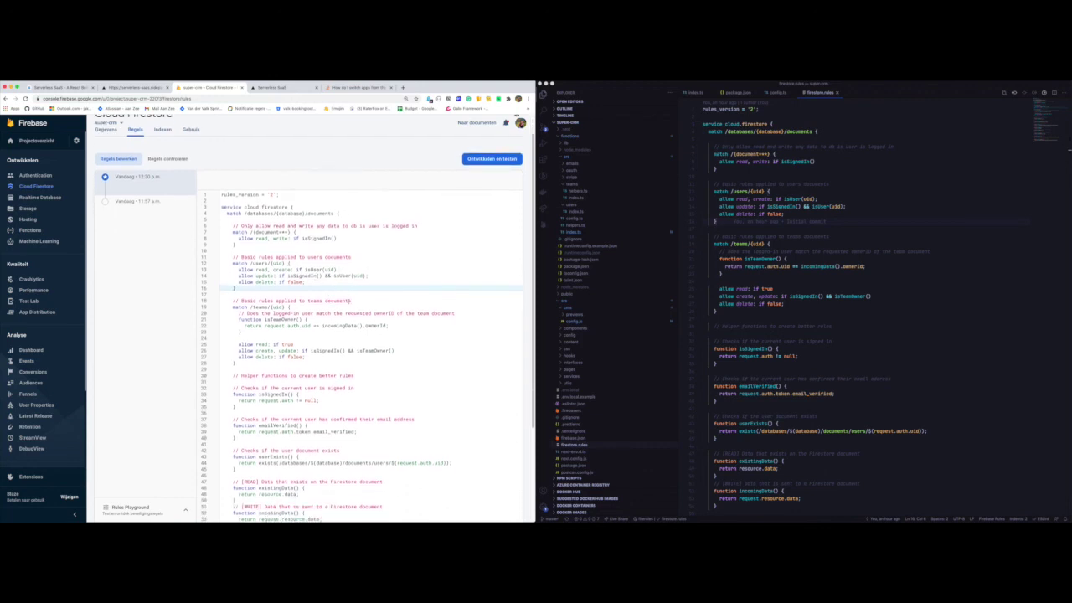
{"action": "scroll", "coordinate": [343, 332], "scroll_direction": "down", "scroll_amount": 10}
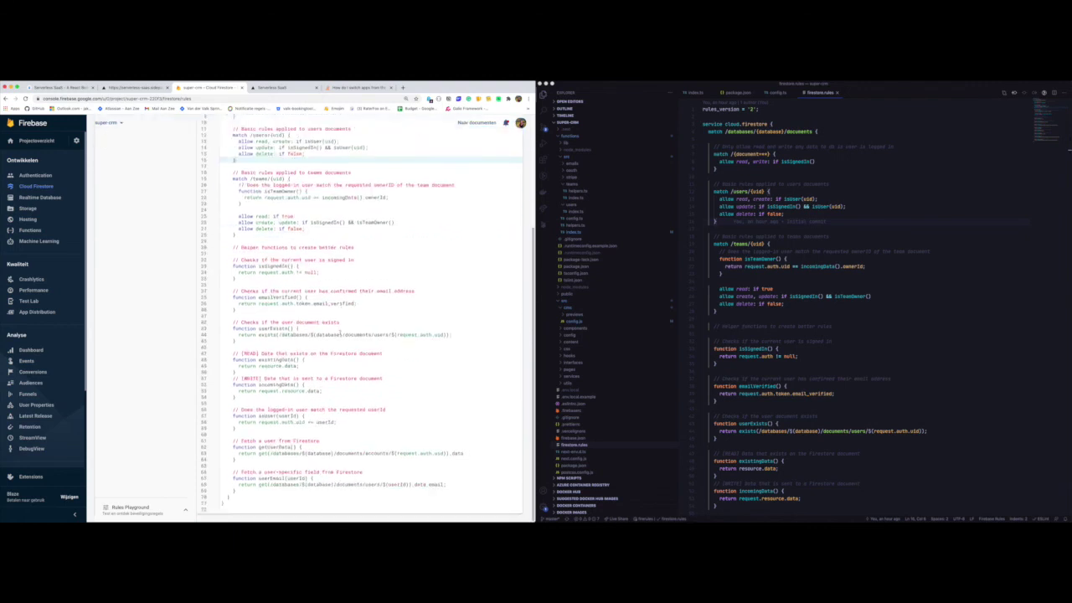
{"action": "scroll", "coordinate": [323, 249], "scroll_direction": "up", "scroll_amount": 10}
{"action": "left_click", "coordinate": [134, 87]}
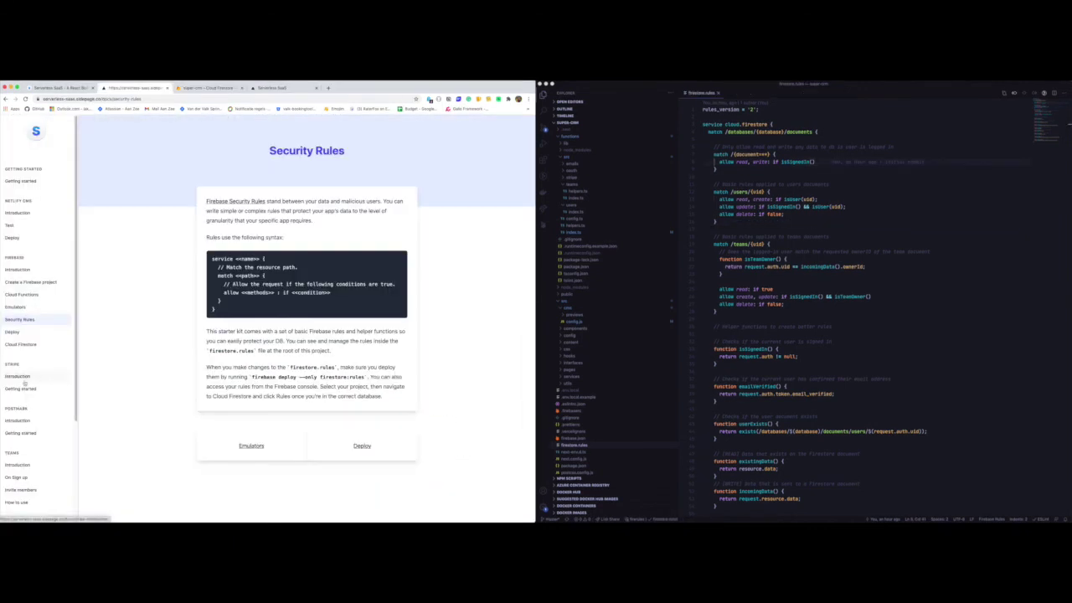
Copy the billing portal settings URL from the Stripe Getting started guide into a new tab.
{"action": "left_click", "coordinate": [19, 377]}
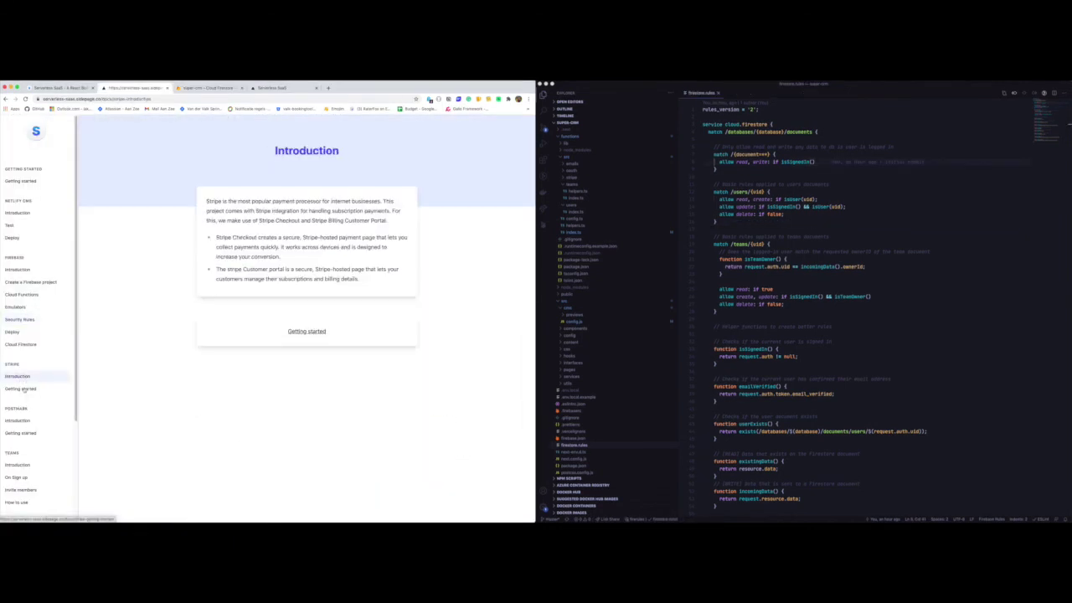
{"action": "left_click", "coordinate": [305, 333]}
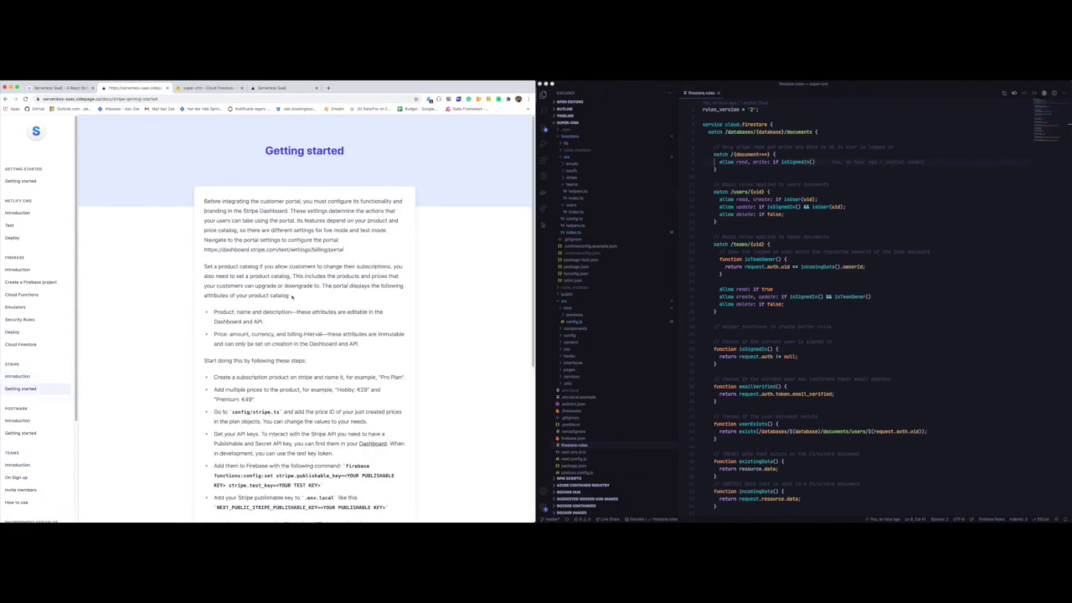
{"action": "scroll", "coordinate": [291, 297], "scroll_direction": "down", "scroll_amount": 5}
{"action": "scroll", "coordinate": [291, 298], "scroll_direction": "up", "scroll_amount": 3}
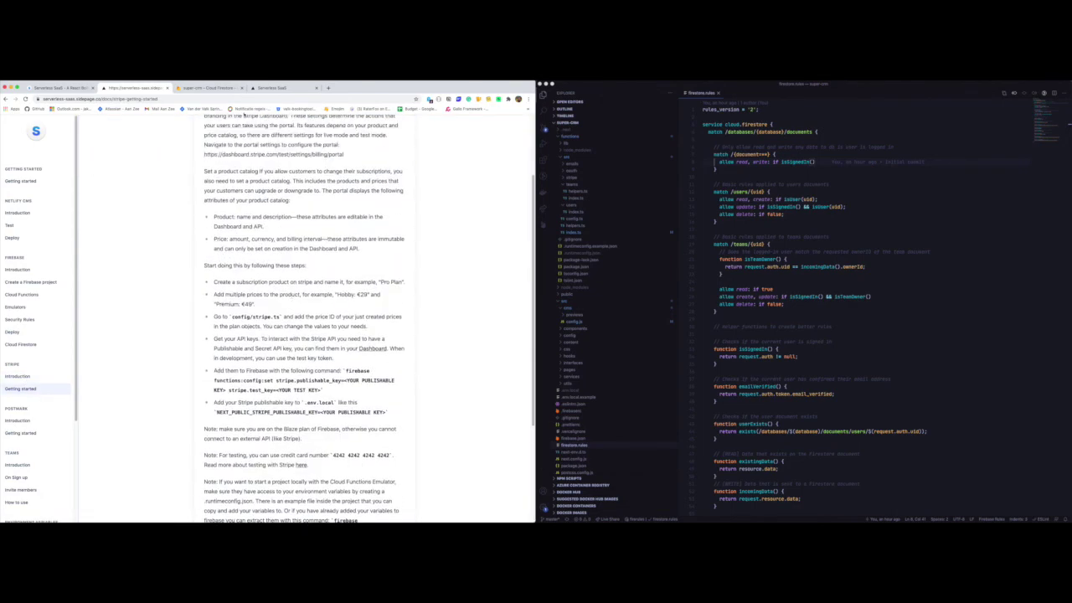
{"action": "scroll", "coordinate": [262, 293], "scroll_direction": "up", "scroll_amount": 2}
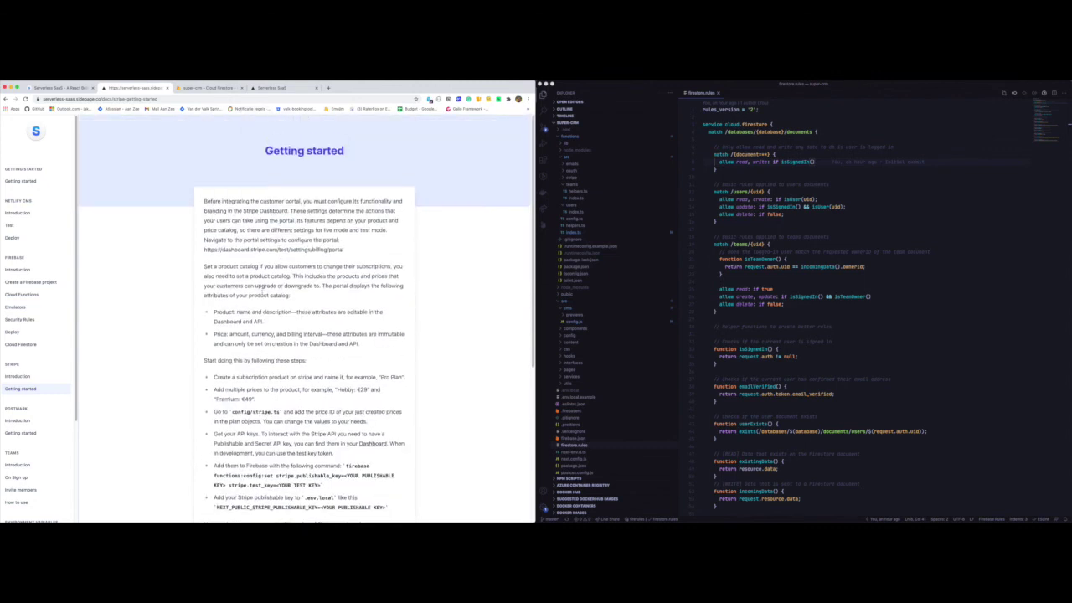
{"action": "left_click_drag", "start_coordinate": [204, 249], "coordinate": [355, 249]}
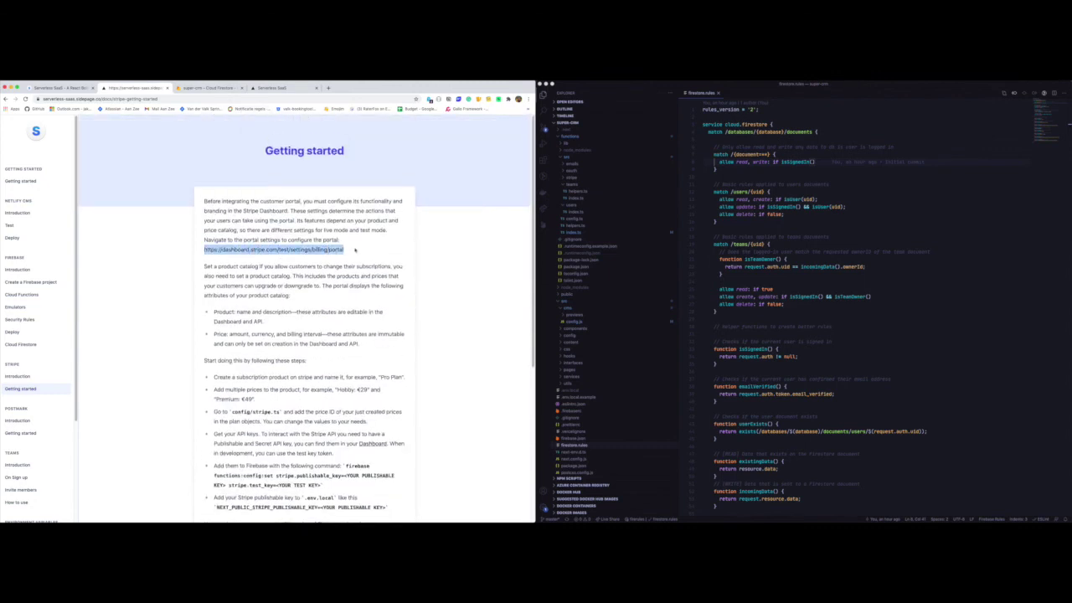
{"action": "left_click", "coordinate": [328, 88]}
{"action": "key", "text": "Return"}
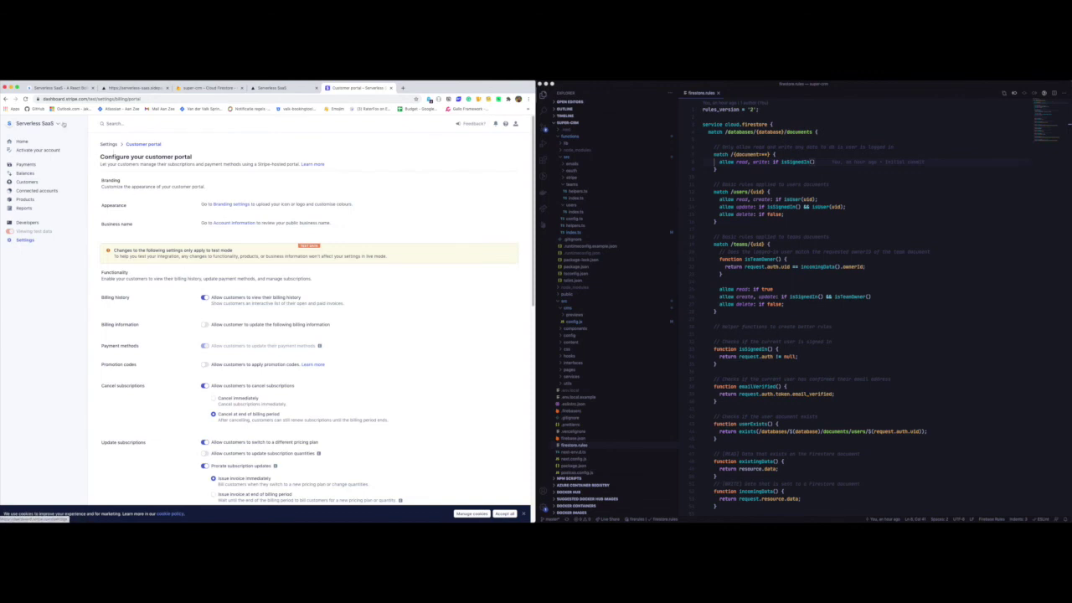
Create a new Stripe account named super-crm.
{"action": "left_click", "coordinate": [33, 123]}
{"action": "left_click", "coordinate": [30, 169]}
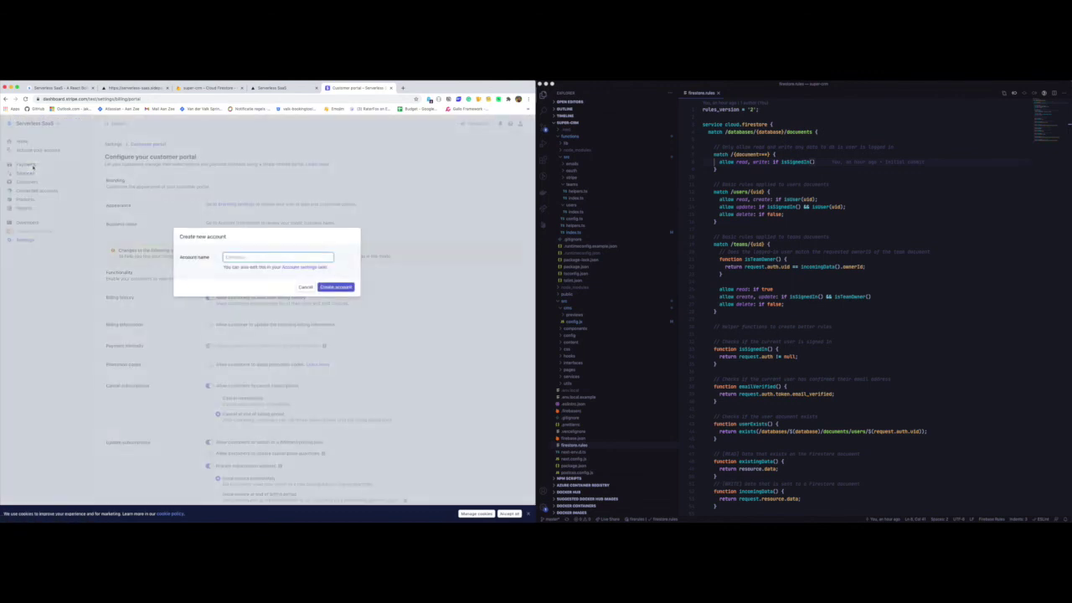
{"action": "left_click", "coordinate": [247, 256]}
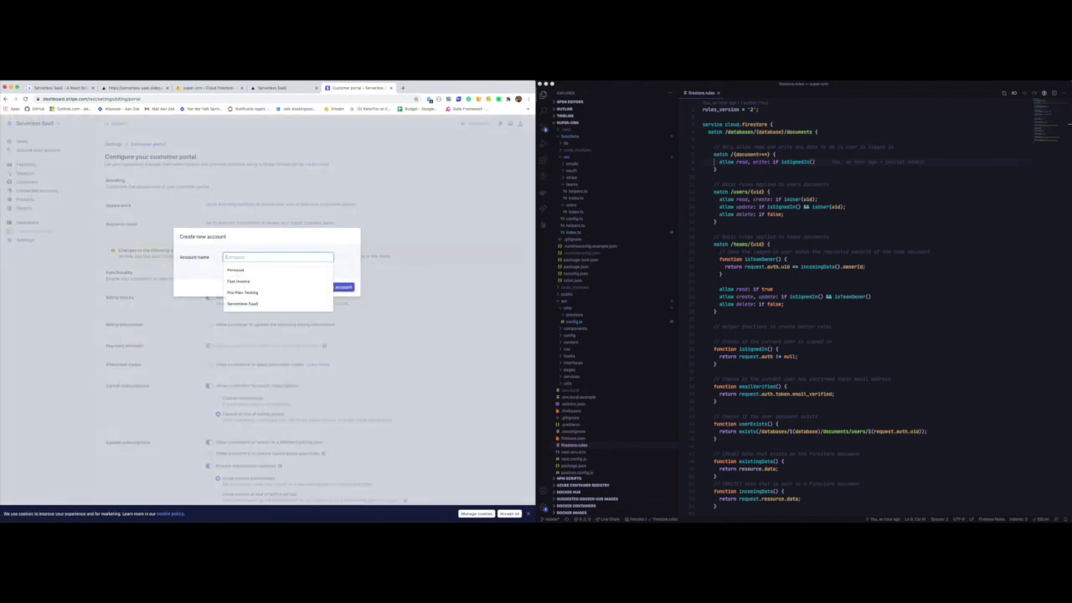
{"action": "type", "text": "super-cms"}
{"action": "key", "text": "Return"}
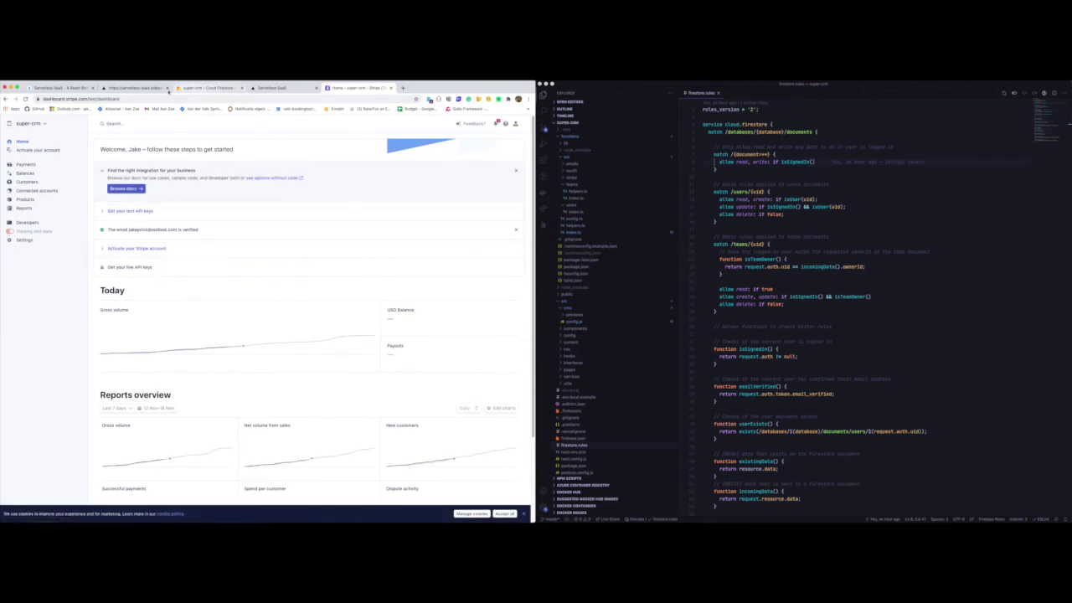
Close the Serverless SaaS FAQ tab and return to the super-crm Stripe dashboard.
{"action": "left_click", "coordinate": [130, 88]}
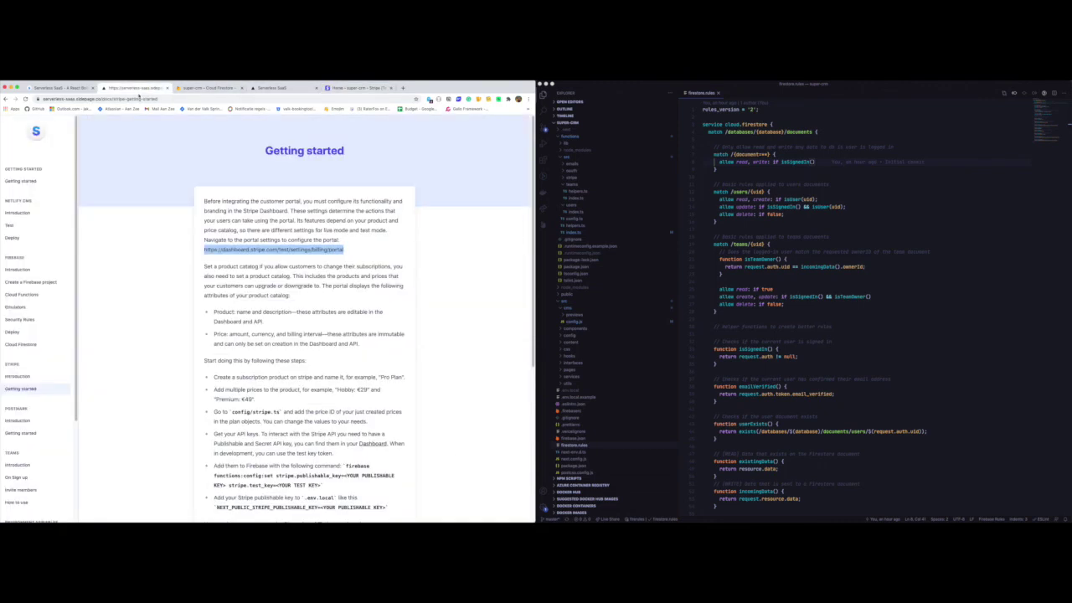
{"action": "left_click", "coordinate": [90, 89]}
{"action": "left_click", "coordinate": [93, 88]}
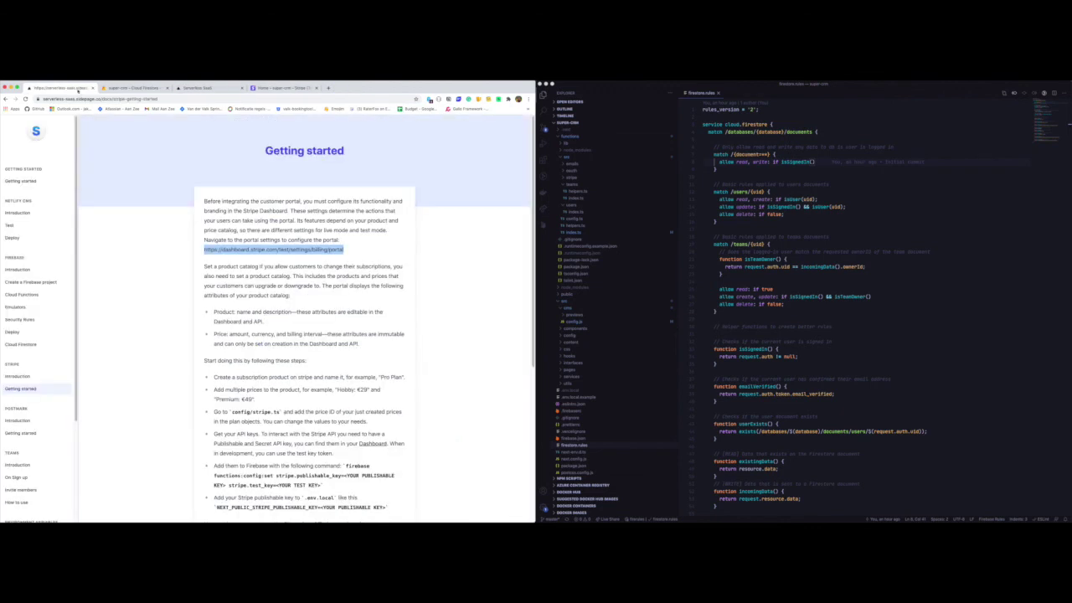
{"action": "left_click", "coordinate": [292, 285]}
{"action": "scroll", "coordinate": [300, 344], "scroll_direction": "down", "scroll_amount": 2}
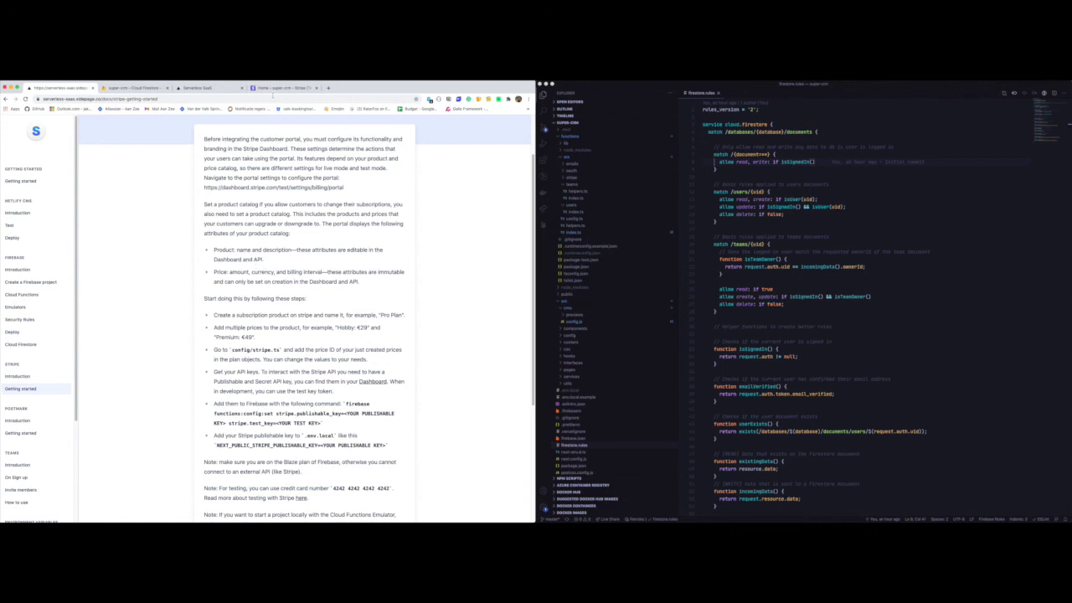
{"action": "left_click", "coordinate": [276, 88]}
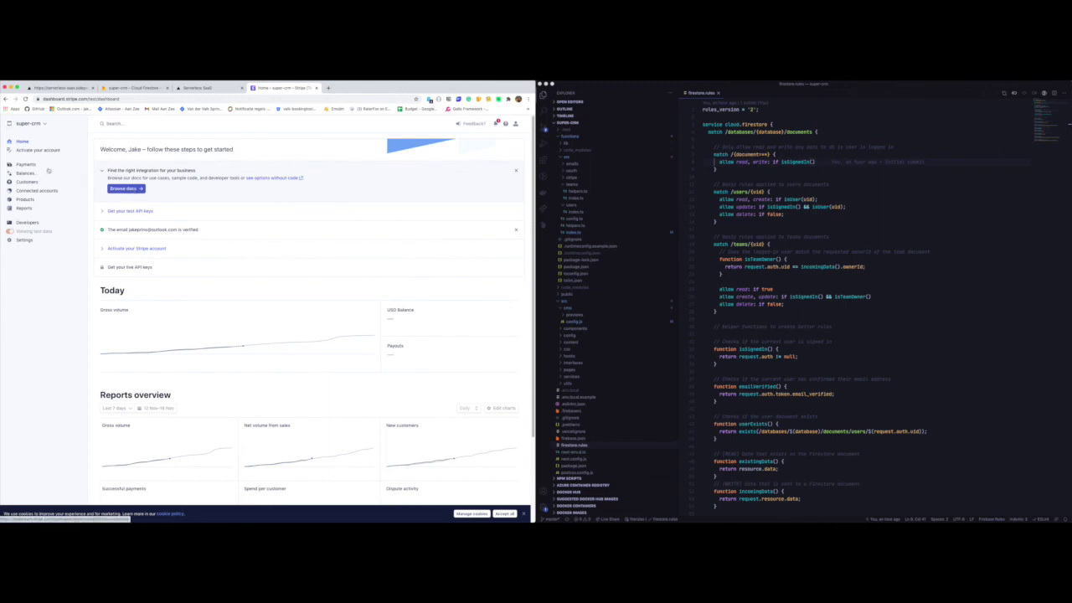
Start a new Stripe product named CRM Plan from the products list.
{"action": "left_click", "coordinate": [26, 199]}
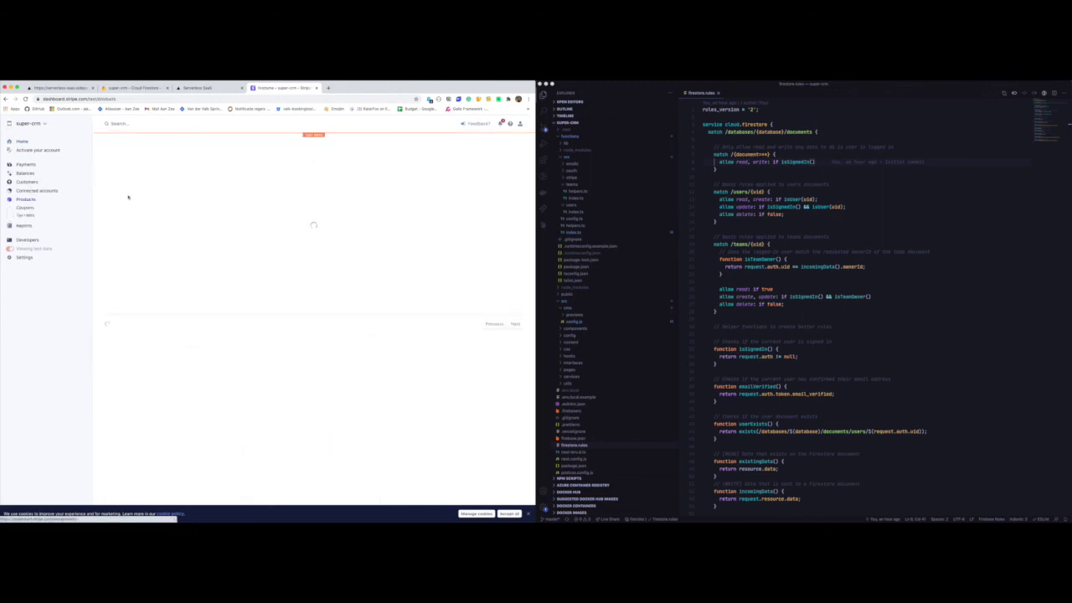
{"action": "left_click", "coordinate": [313, 258]}
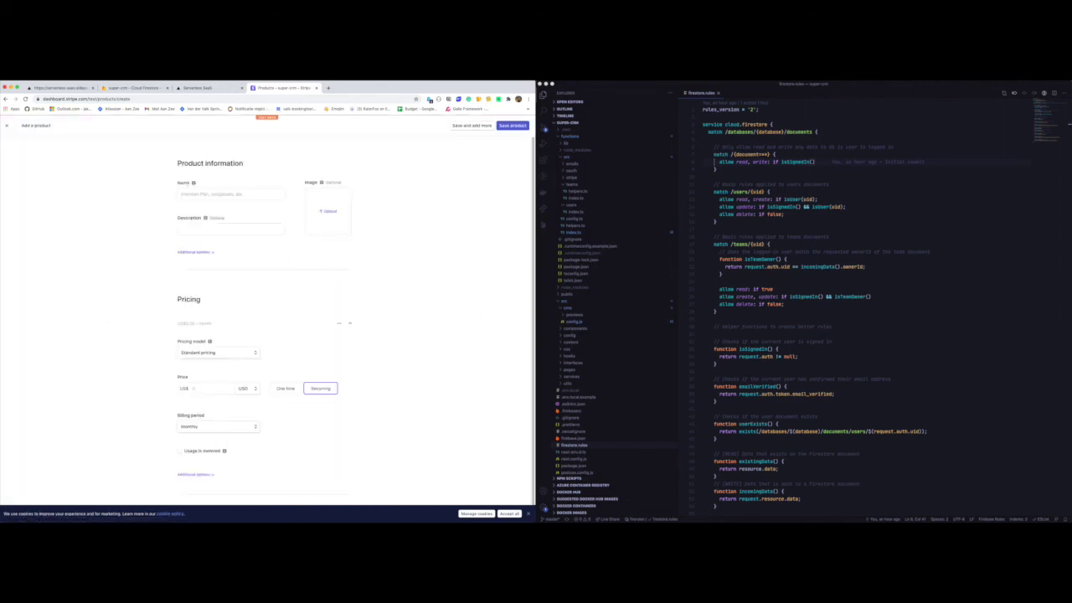
{"action": "left_click", "coordinate": [210, 195]}
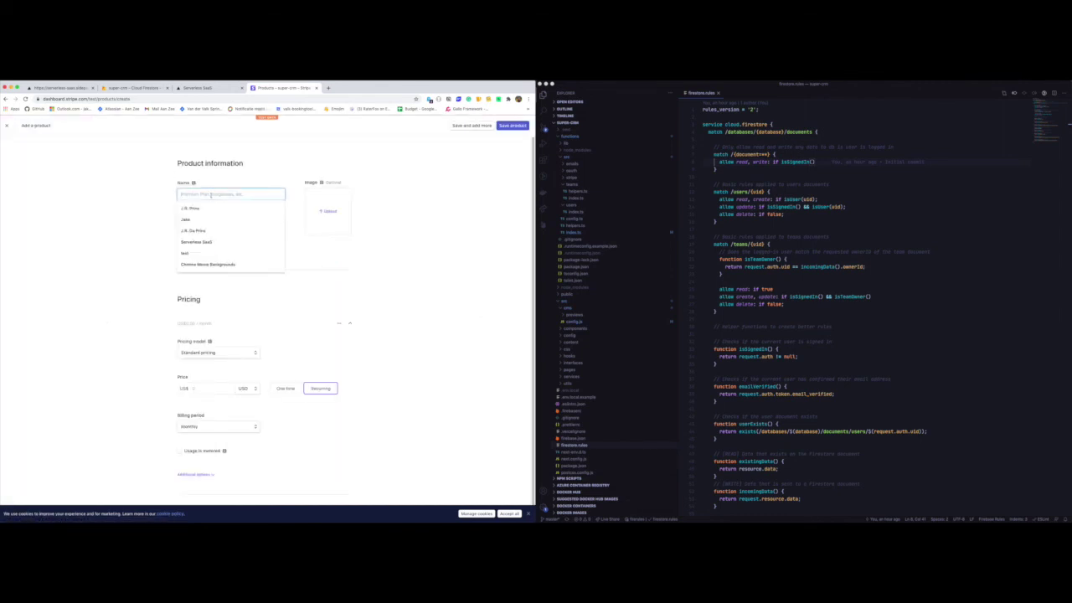
{"action": "type", "text": "CRM Plan"}
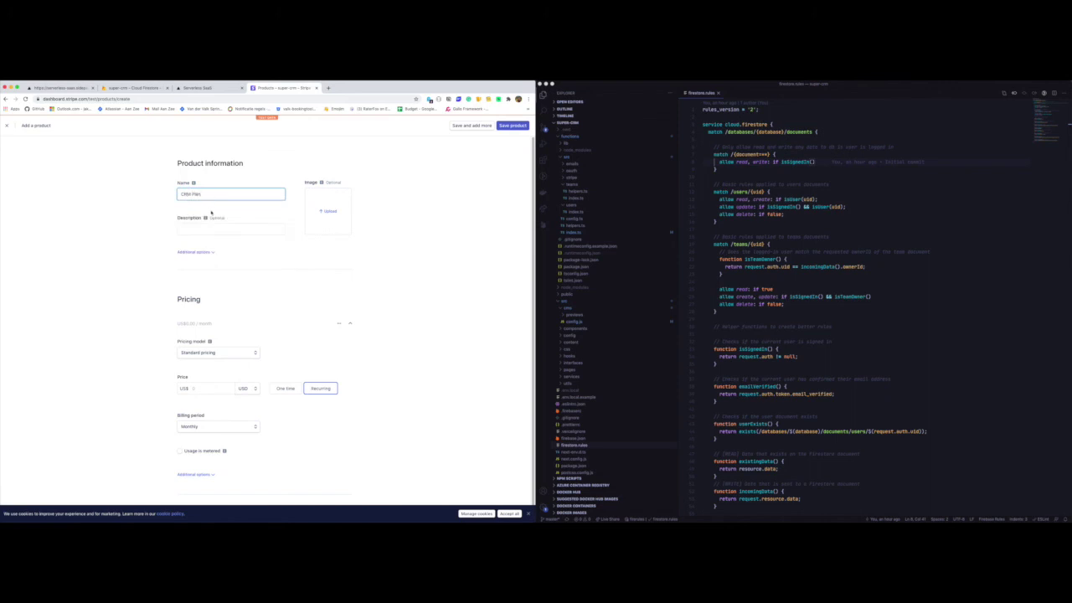
{"action": "left_click", "coordinate": [211, 216]}
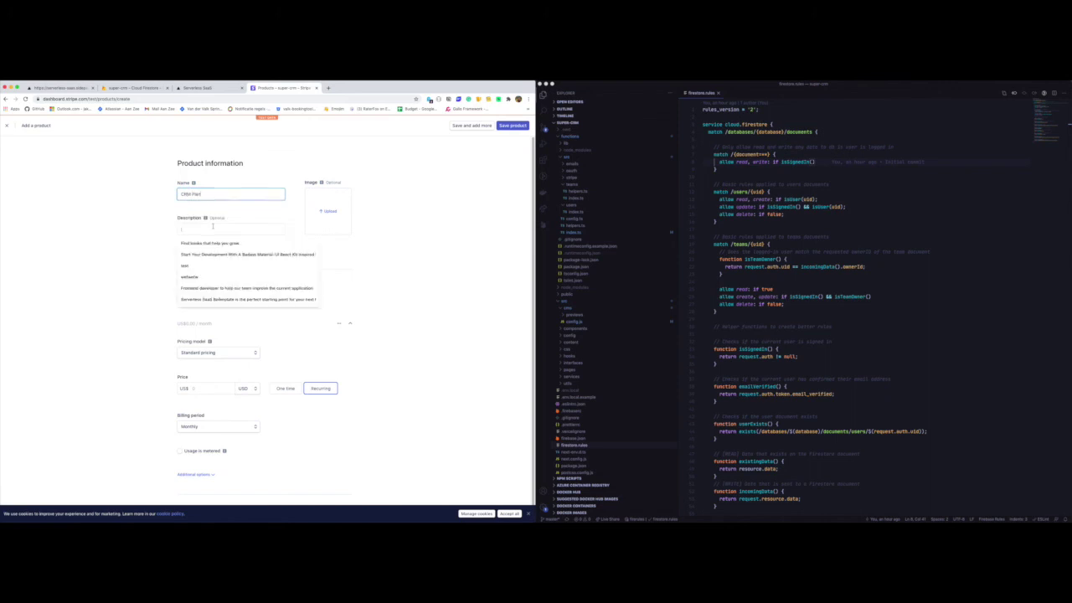
{"action": "left_click", "coordinate": [261, 216]}
{"action": "scroll", "coordinate": [244, 238], "scroll_direction": "down", "scroll_amount": 1}
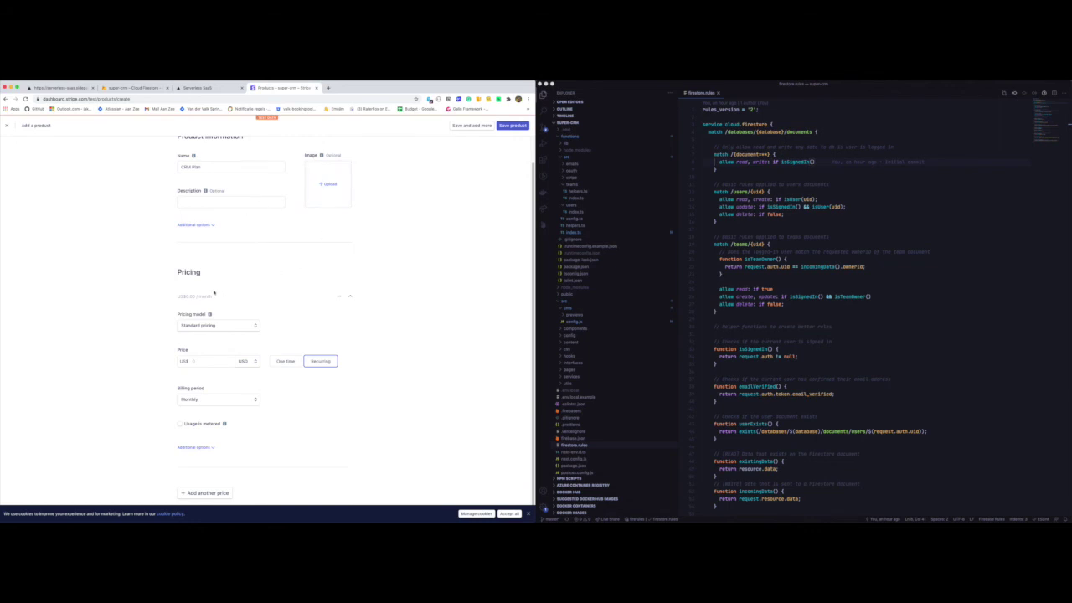
Give CRM Plan monthly prices of US$29 and US$49 and save the product.
{"action": "left_click", "coordinate": [199, 362]}
{"action": "type", "text": "39.00"}
{"action": "left_click", "coordinate": [358, 342]}
{"action": "left_click", "coordinate": [206, 492]}
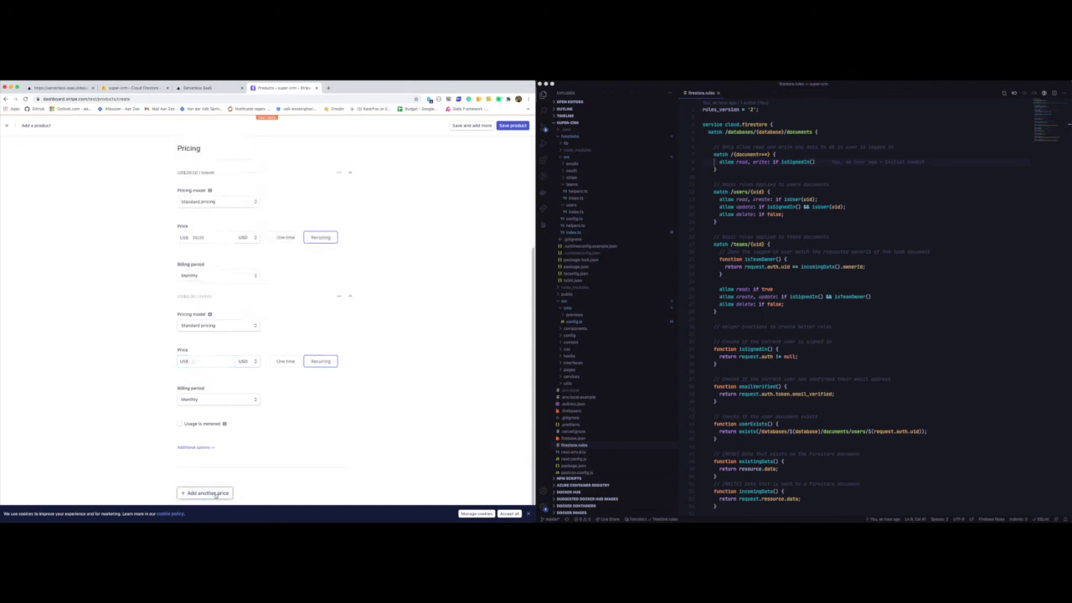
{"action": "left_click", "coordinate": [205, 361]}
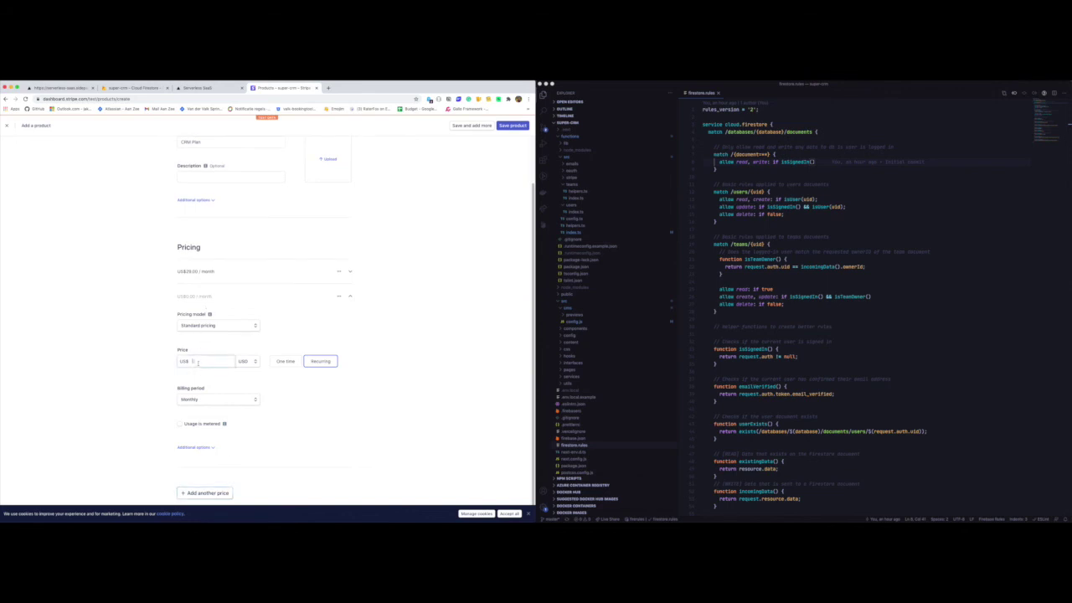
{"action": "type", "text": "4"}
{"action": "left_click", "coordinate": [306, 414]}
{"action": "scroll", "coordinate": [283, 368], "scroll_direction": "up", "scroll_amount": 2}
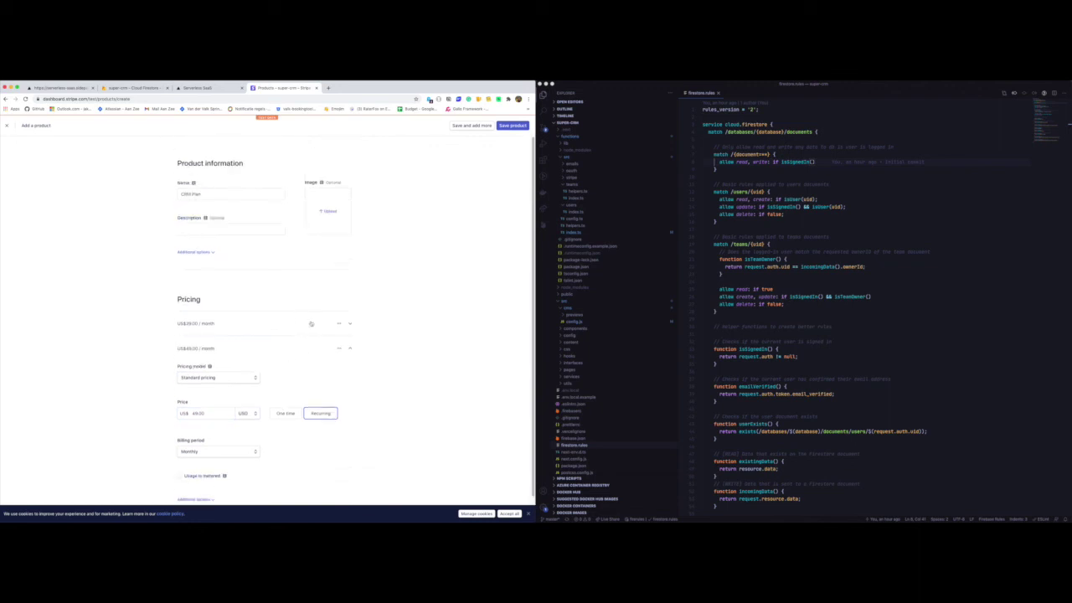
{"action": "scroll", "coordinate": [398, 228], "scroll_direction": "down", "scroll_amount": 2}
{"action": "left_click", "coordinate": [504, 125]}
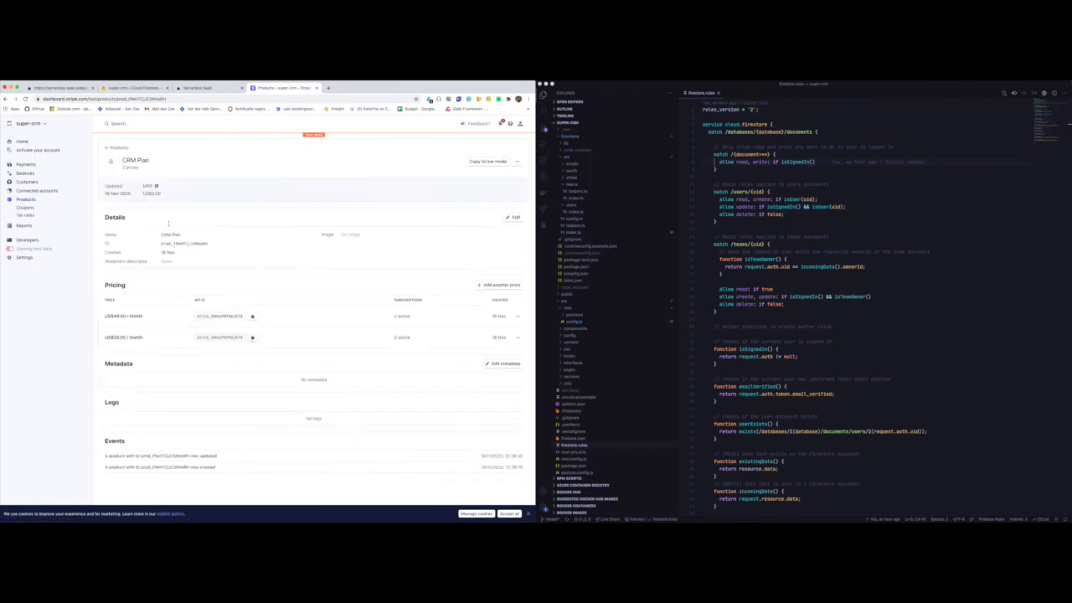
Go back to the Getting started setup docs.
{"action": "left_click", "coordinate": [209, 87]}
{"action": "left_click", "coordinate": [58, 87]}
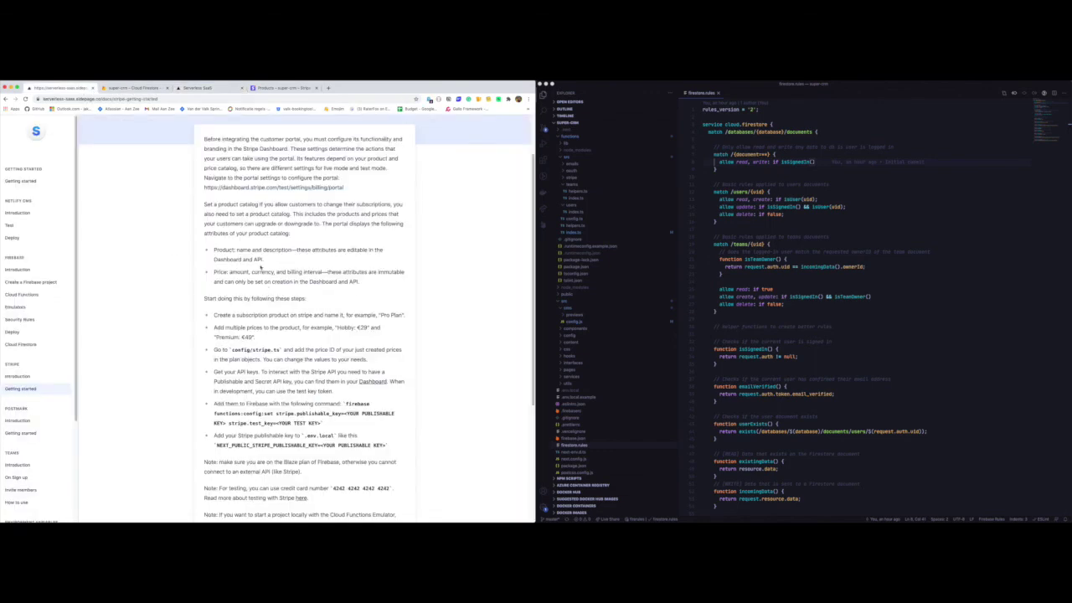
{"action": "scroll", "coordinate": [260, 260], "scroll_direction": "down", "scroll_amount": 3}
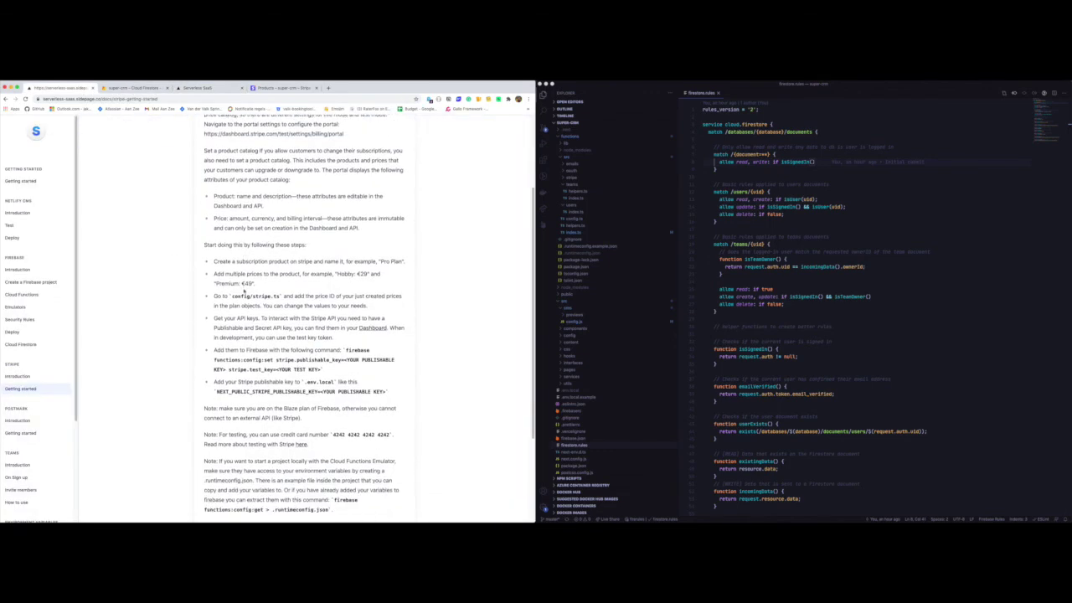
Read the docs' Stripe price-ID steps, then search VS Code for the project's config files.
{"action": "scroll", "coordinate": [244, 285], "scroll_direction": "down", "scroll_amount": 2}
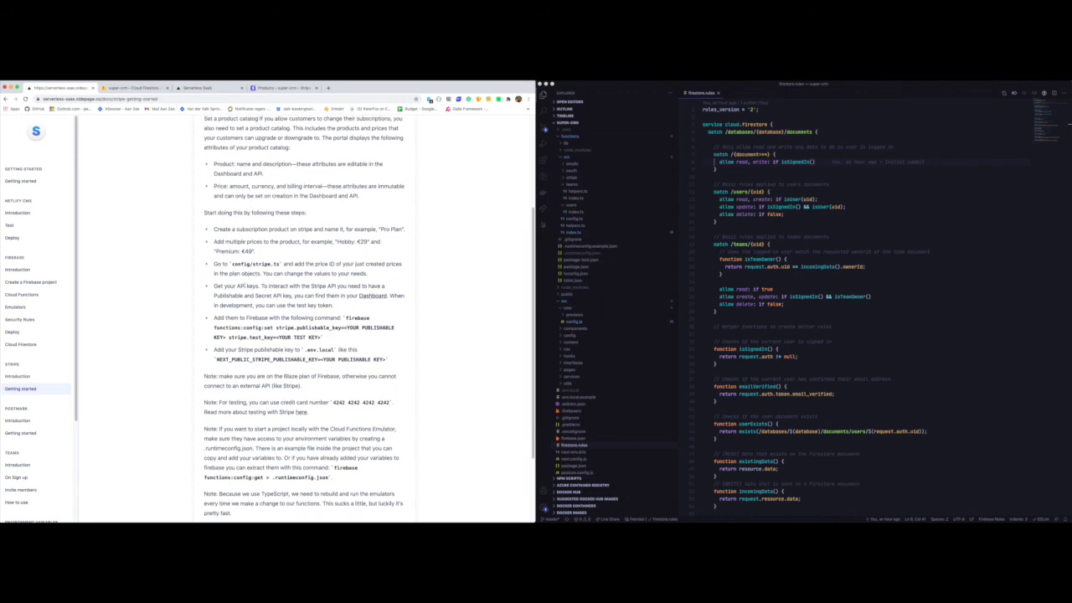
{"action": "scroll", "coordinate": [245, 286], "scroll_direction": "down", "scroll_amount": 1}
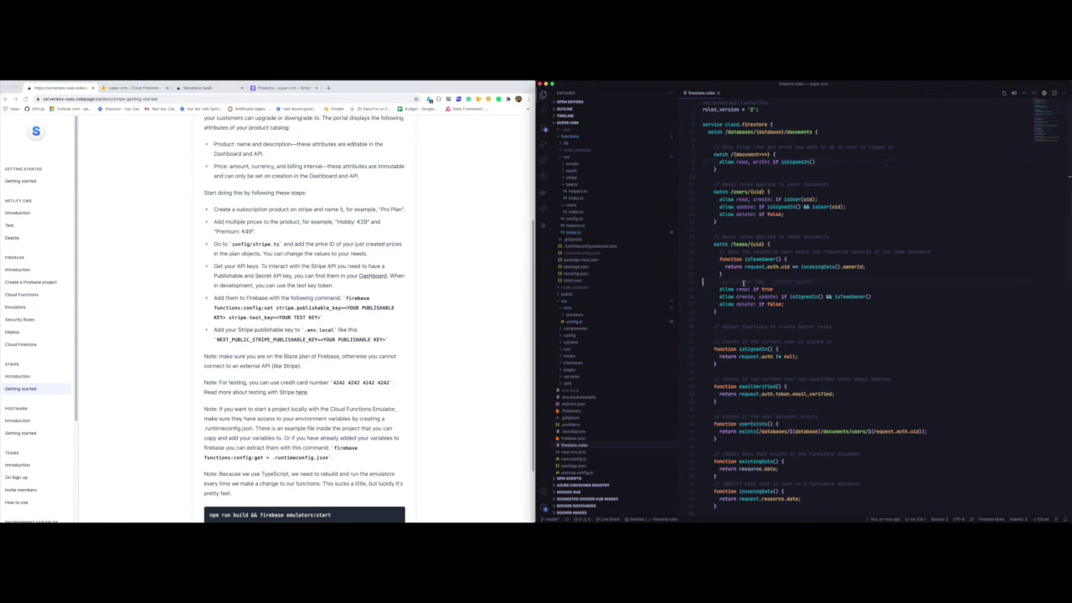
{"action": "key", "text": "super+p"}
{"action": "type", "text": "config"}
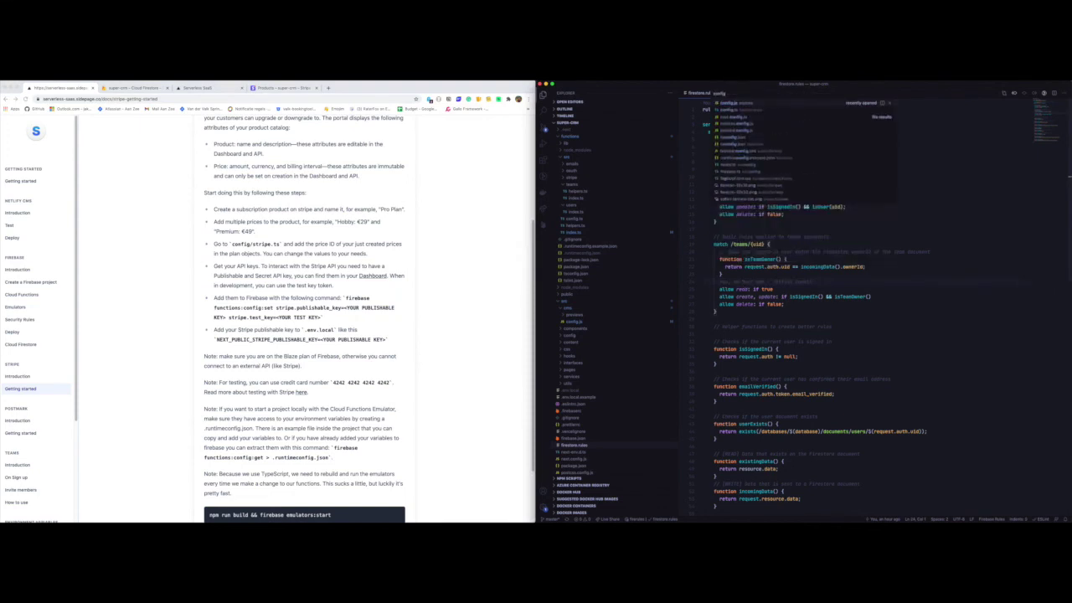
{"action": "type", "text": "id"}
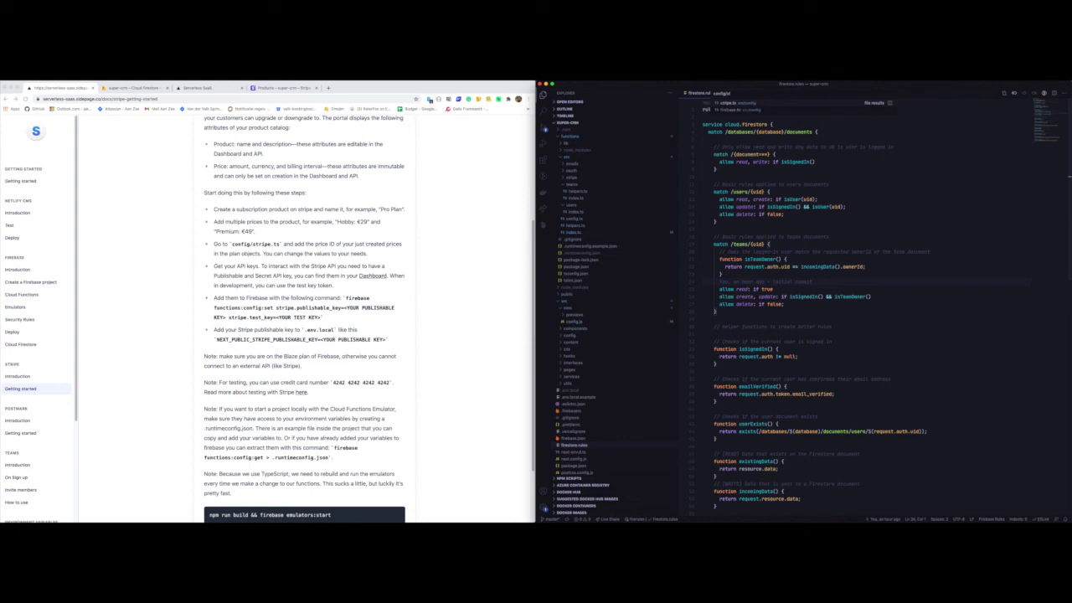
Open config/stripe.ts and locate the Hobby and Pro plan priceId lines.
{"action": "left_click", "coordinate": [574, 349]}
{"action": "scroll", "coordinate": [250, 285], "scroll_direction": "down", "scroll_amount": 1}
{"action": "left_click", "coordinate": [752, 154]}
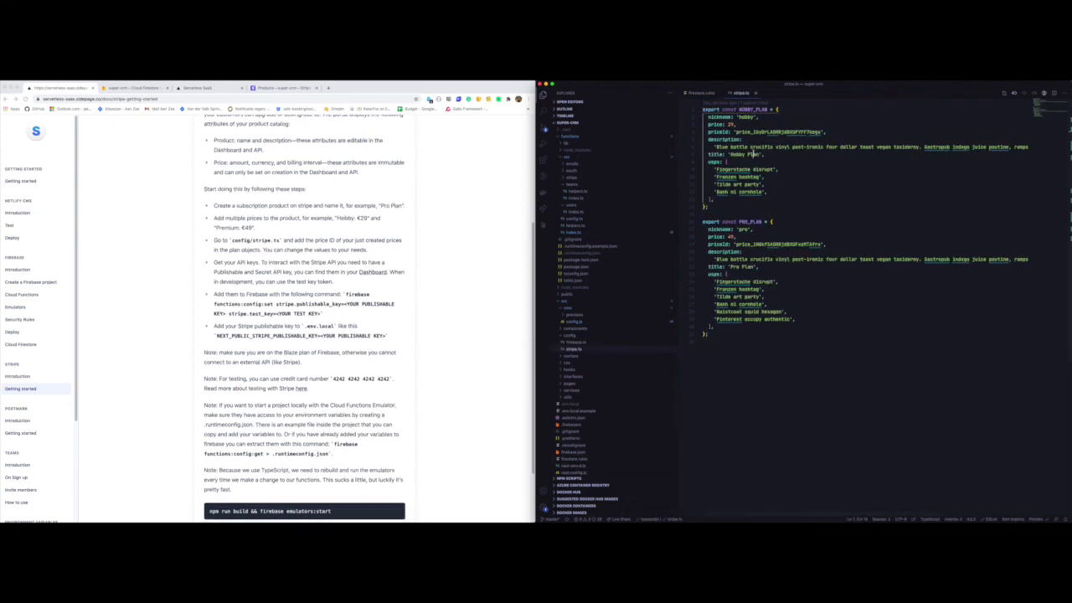
{"action": "triple_click", "coordinate": [754, 131]}
{"action": "left_click", "coordinate": [748, 245]}
Paste the US$29.00 Stripe price ID into HOBBY_PLAN's priceId.
{"action": "left_click", "coordinate": [280, 87]}
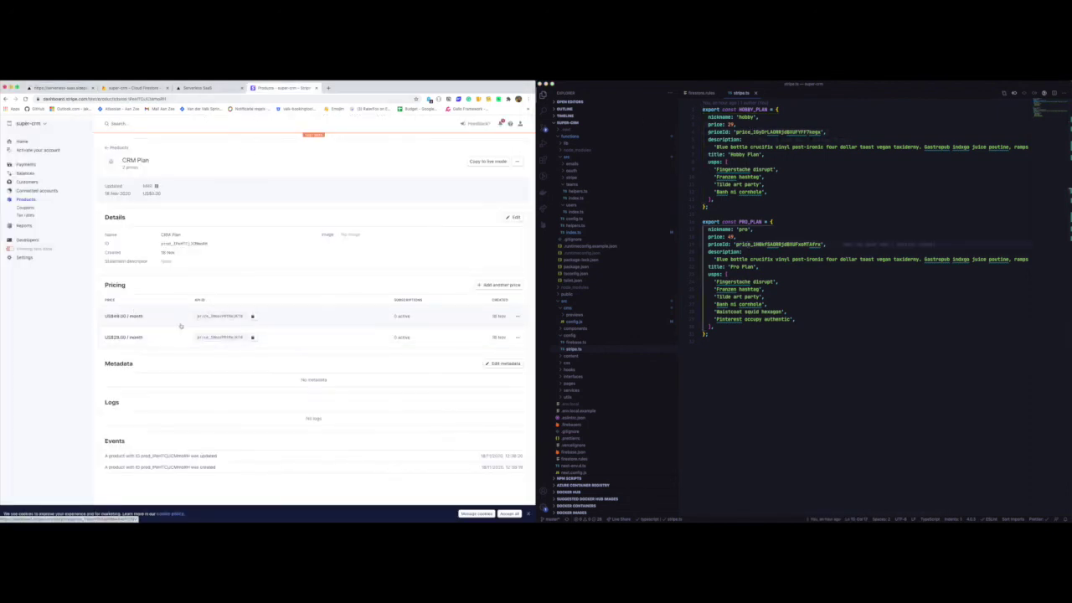
{"action": "left_click", "coordinate": [252, 338]}
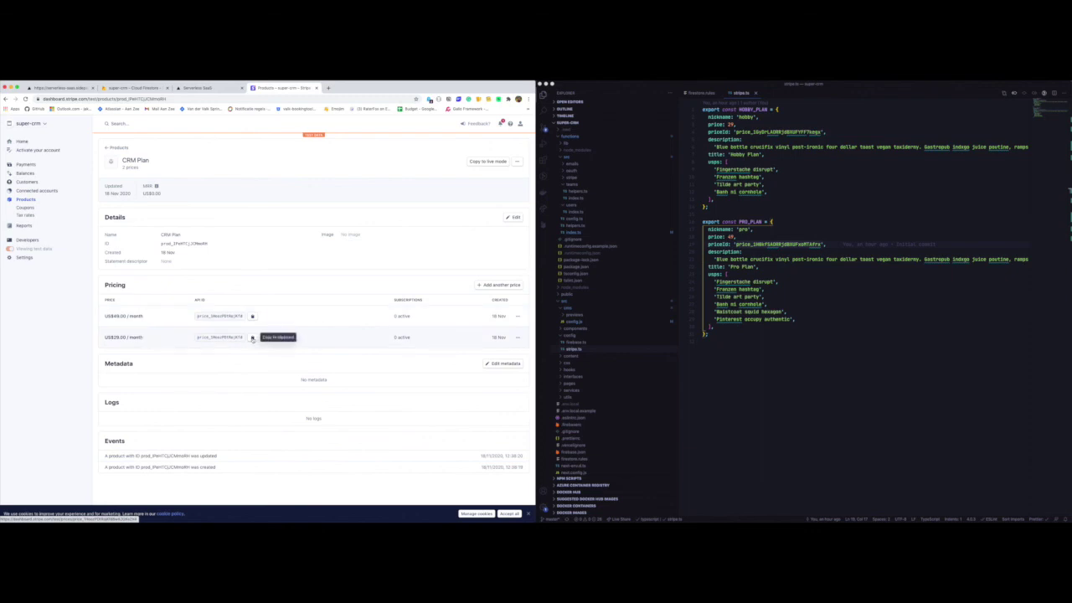
{"action": "double_click", "coordinate": [764, 245]}
{"action": "left_click", "coordinate": [252, 337]}
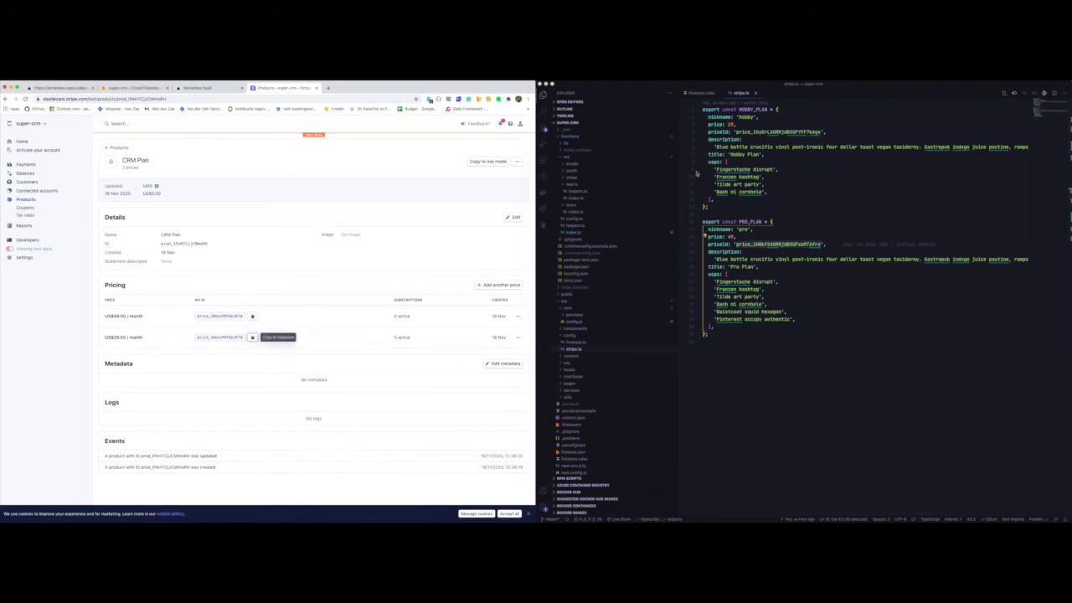
{"action": "double_click", "coordinate": [740, 131]}
{"action": "key", "text": "super+v"}
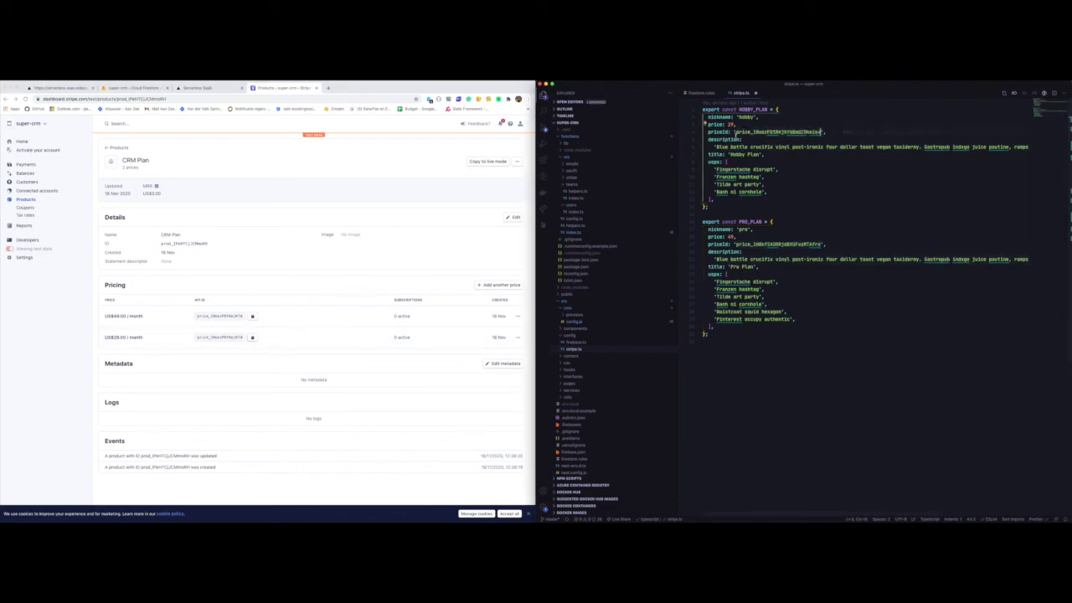
Paste the US$49.00 price ID into PRO_PLAN's priceId and save stripe.ts.
{"action": "left_click", "coordinate": [251, 316]}
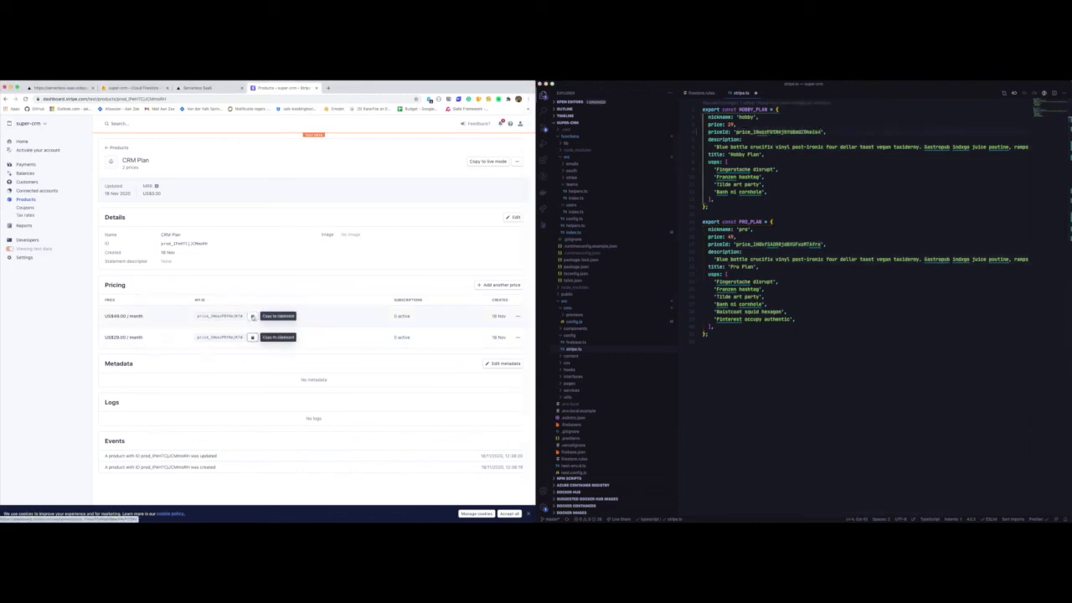
{"action": "left_click", "coordinate": [252, 317]}
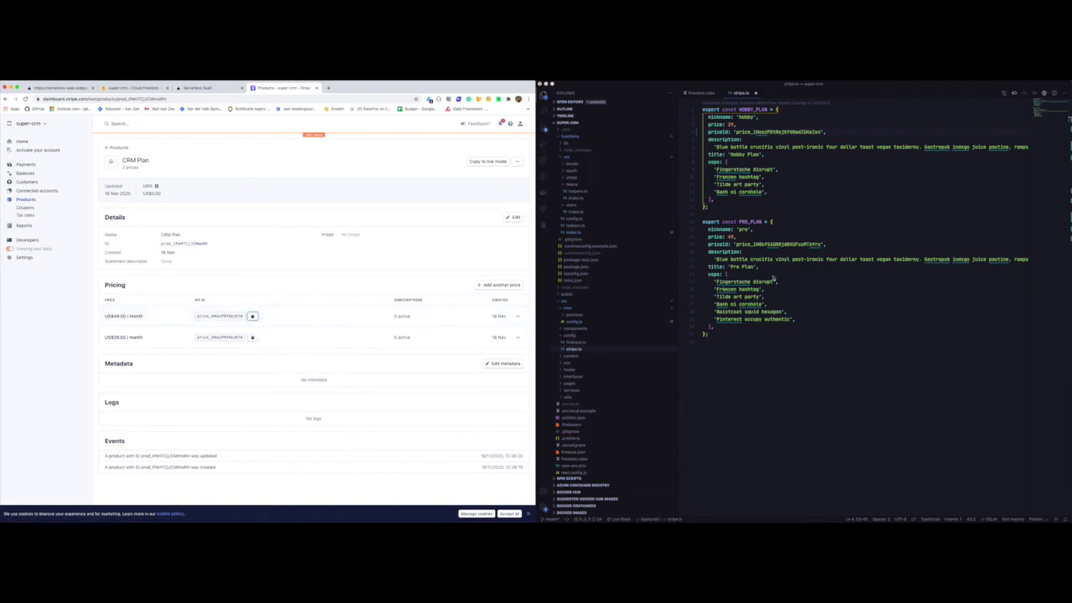
{"action": "left_click", "coordinate": [704, 282]}
{"action": "double_click", "coordinate": [757, 244]}
{"action": "key", "text": "super+v"}
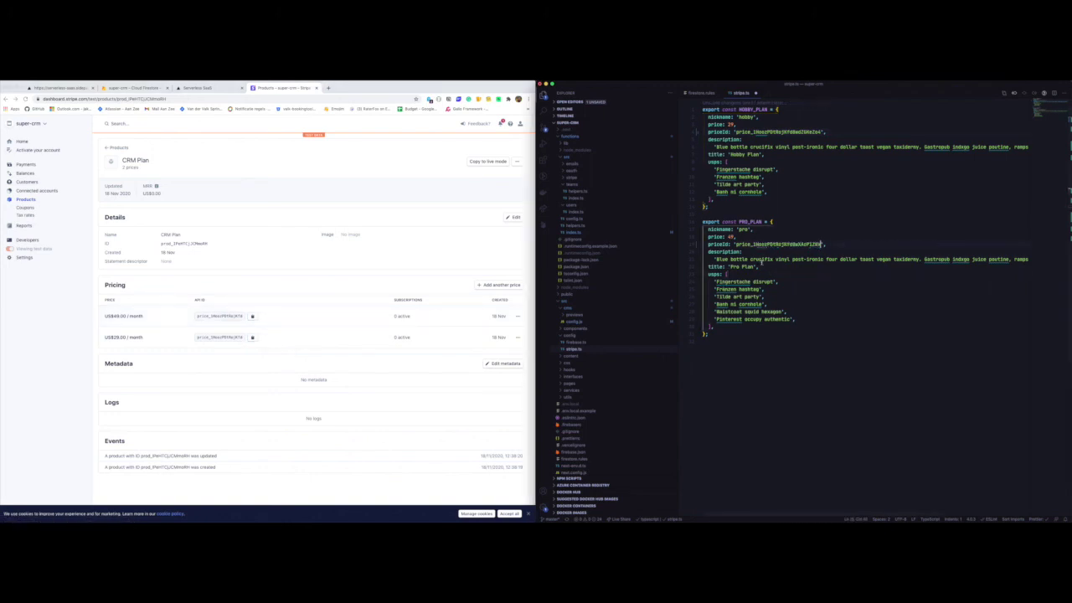
{"action": "left_click", "coordinate": [768, 280]}
{"action": "key", "text": "super+s"}
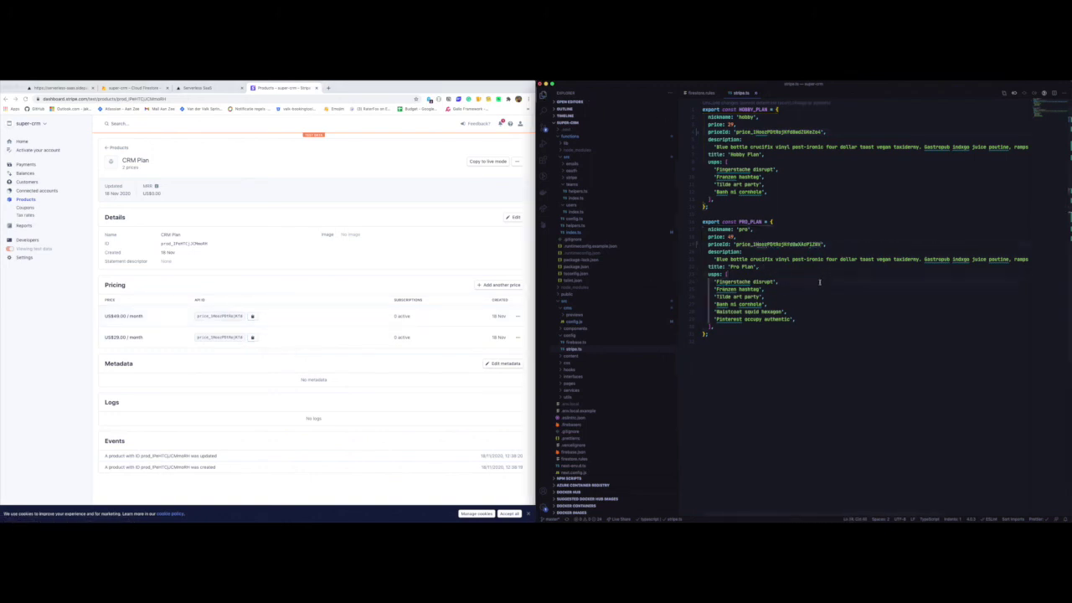
Check the setup docs, then return to the Stripe CRM Plan product page.
{"action": "left_click", "coordinate": [252, 316]}
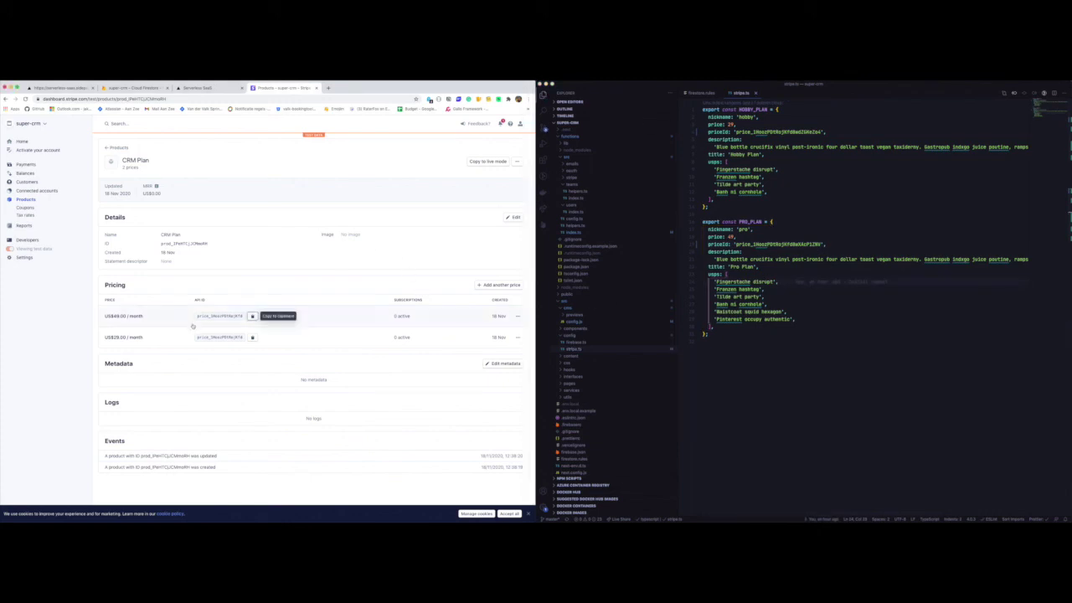
{"action": "left_click", "coordinate": [198, 88]}
{"action": "left_click", "coordinate": [136, 88]}
{"action": "left_click", "coordinate": [65, 89]}
{"action": "scroll", "coordinate": [248, 306], "scroll_direction": "down", "scroll_amount": 2}
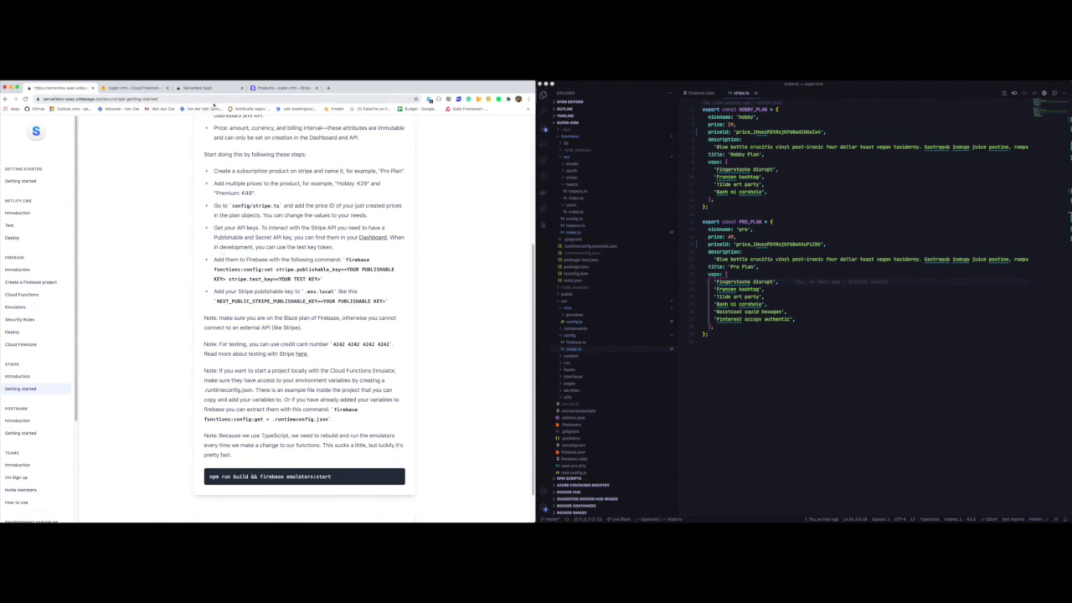
{"action": "left_click", "coordinate": [277, 87]}
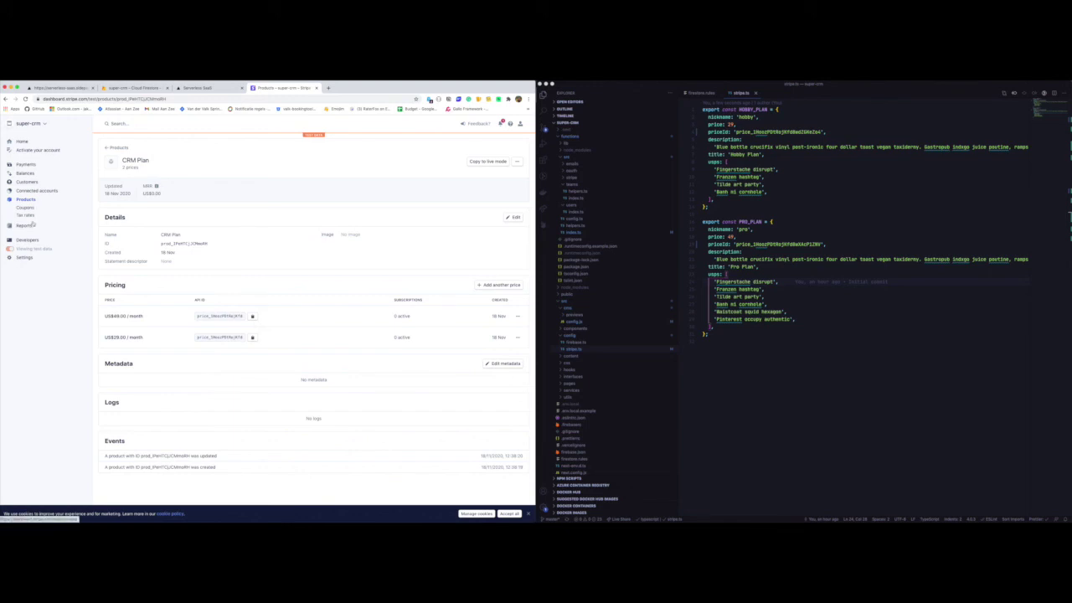
Search 'test key' in Stripe and open the API keys page to view the publishable test key.
{"action": "left_click", "coordinate": [134, 123]}
{"action": "type", "text": "test key"}
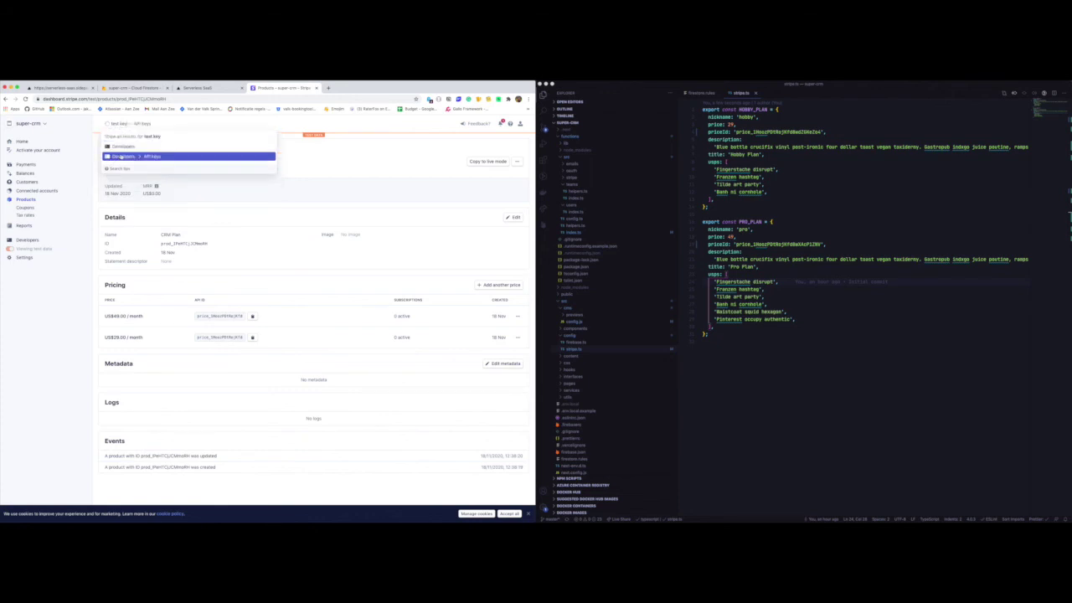
{"action": "left_click", "coordinate": [149, 155]}
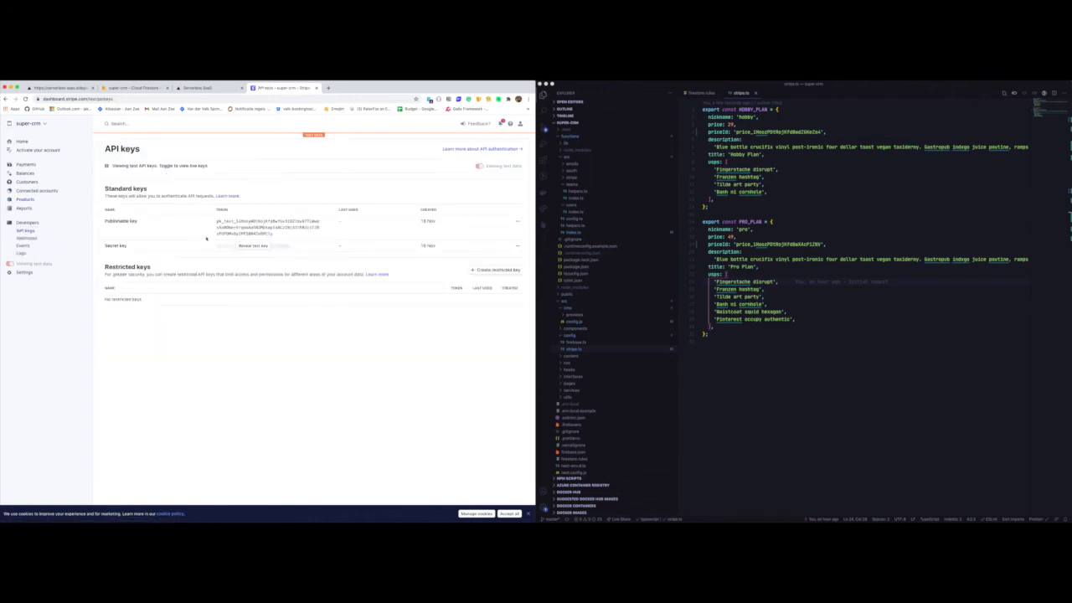
{"action": "left_click", "coordinate": [231, 224]}
Open config.ts in VS Code through Quick Open.
{"action": "left_click", "coordinate": [824, 221]}
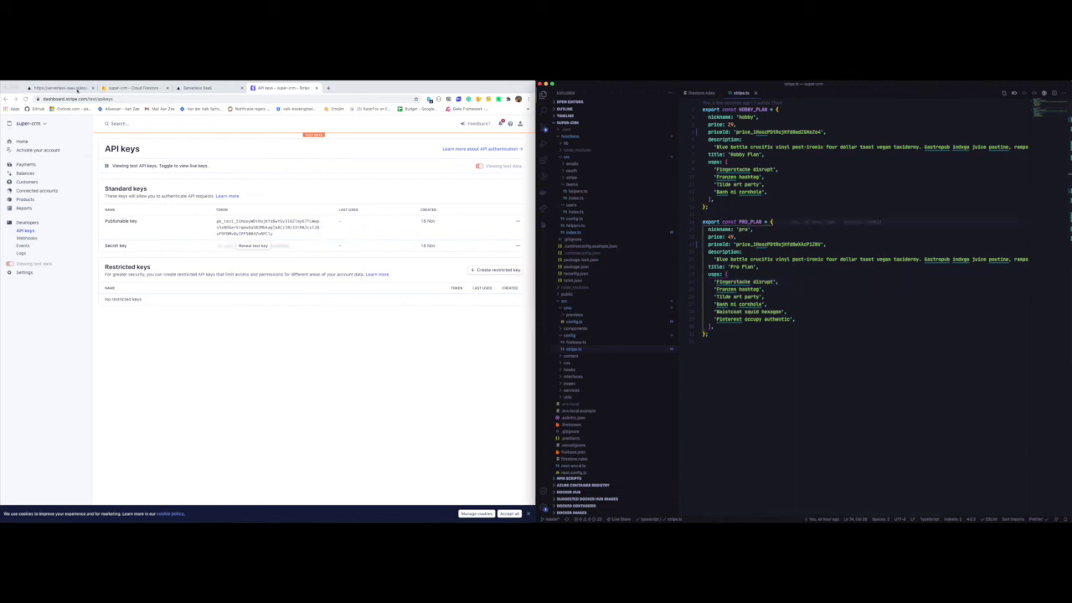
{"action": "left_click", "coordinate": [77, 89]}
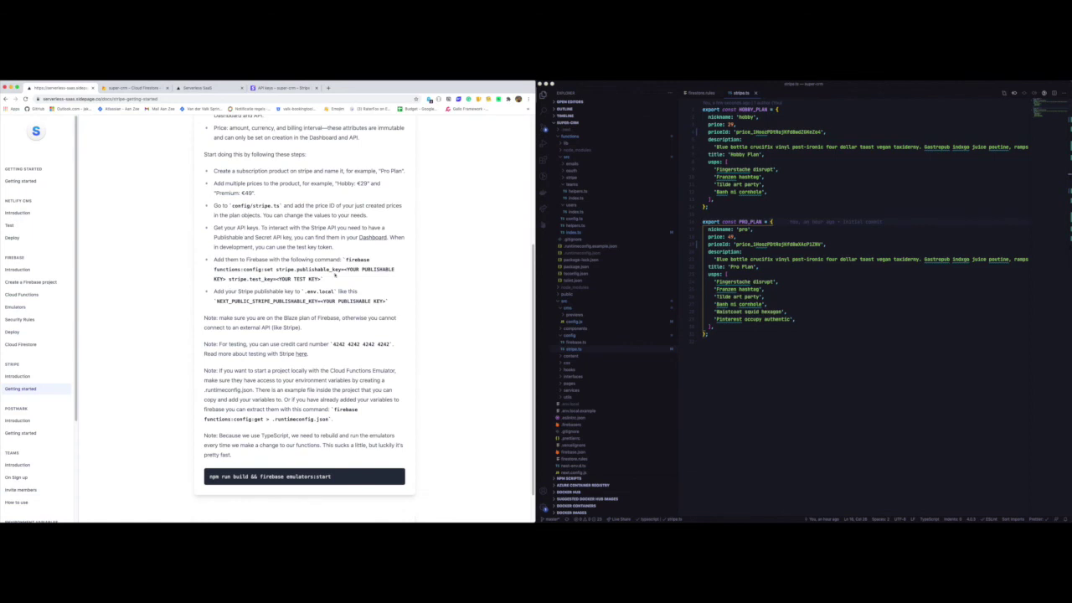
{"action": "left_click", "coordinate": [774, 206]}
{"action": "key", "text": "ctrl+p"}
{"action": "type", "text": "env"}
{"action": "key", "text": "BackSpace"}
{"action": "key", "text": "BackSpace"}
{"action": "key", "text": "BackSpace"}
{"action": "type", "text": "config"}
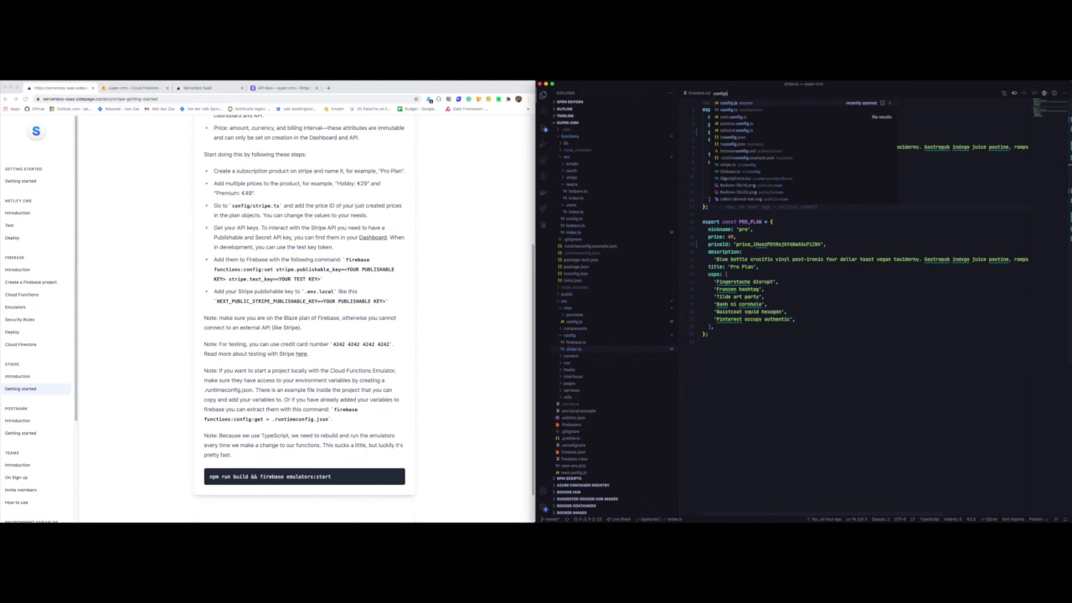
{"action": "type", "text": ".ts"}
{"action": "key", "text": "Return"}
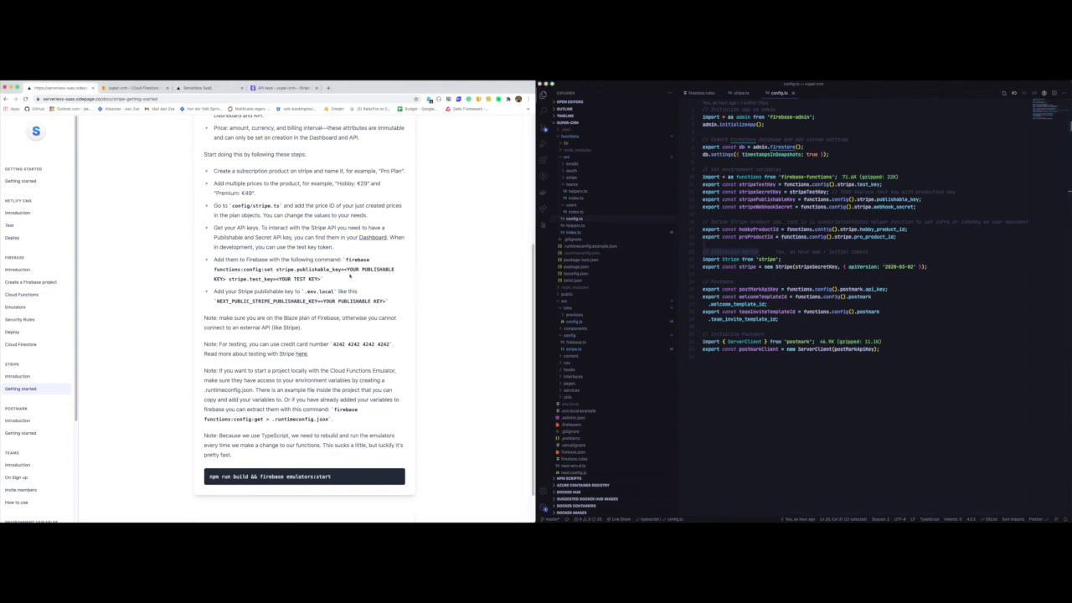
Copy the docs' firebase functions:config:set command and bring the terminal forward.
{"action": "left_click_drag", "start_coordinate": [345, 260], "coordinate": [323, 279]}
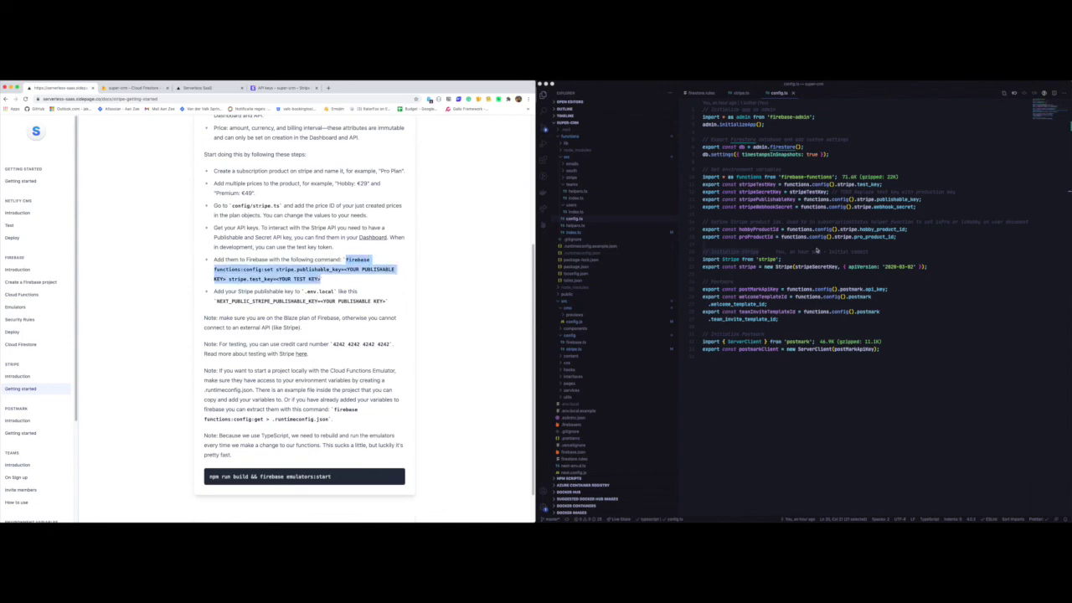
{"action": "key", "text": "ctrl+Up"}
{"action": "left_click", "coordinate": [797, 327]}
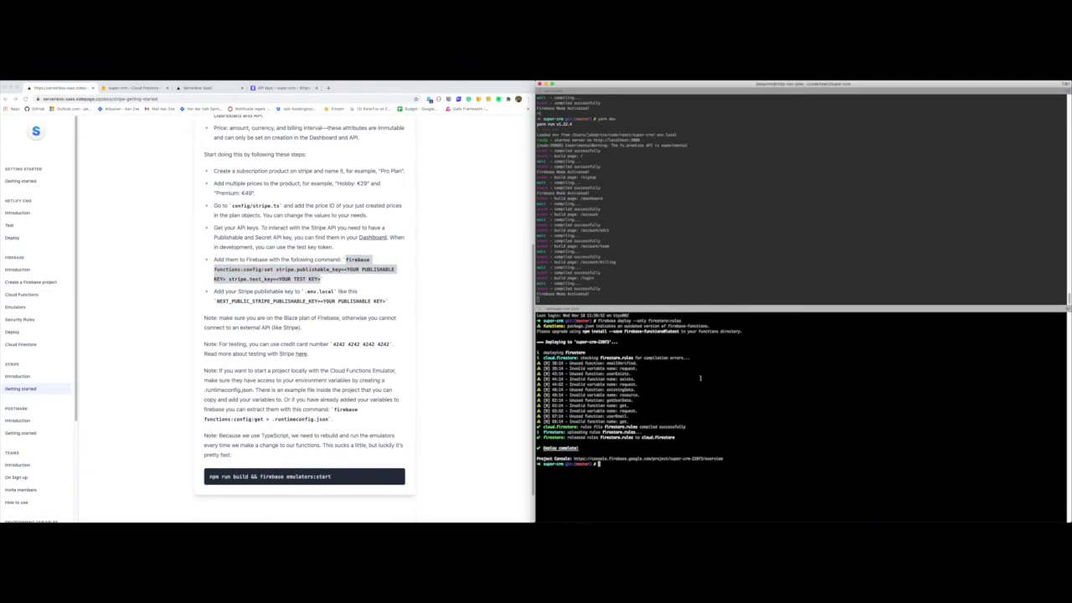
Paste the functions:config:set command and fill in the Stripe publishable test key.
{"action": "key", "text": "super+v"}
{"action": "key", "text": "BackSpace"}
{"action": "key", "text": "Left"}
{"action": "key", "text": "Left"}
{"action": "key", "text": "Left"}
{"action": "key", "text": "Left"}
{"action": "key", "text": "Left"}
{"action": "key", "text": "Left"}
{"action": "key", "text": "Left"}
{"action": "key", "text": "Left"}
{"action": "key", "text": "Left"}
{"action": "key", "text": "Left"}
{"action": "key", "text": "Left"}
{"action": "key", "text": "Left"}
{"action": "key", "text": "Left"}
{"action": "key", "text": "Left"}
{"action": "key", "text": "Left"}
{"action": "key", "text": "Left"}
{"action": "key", "text": "Left"}
{"action": "key", "text": "Left"}
{"action": "key", "text": "Left"}
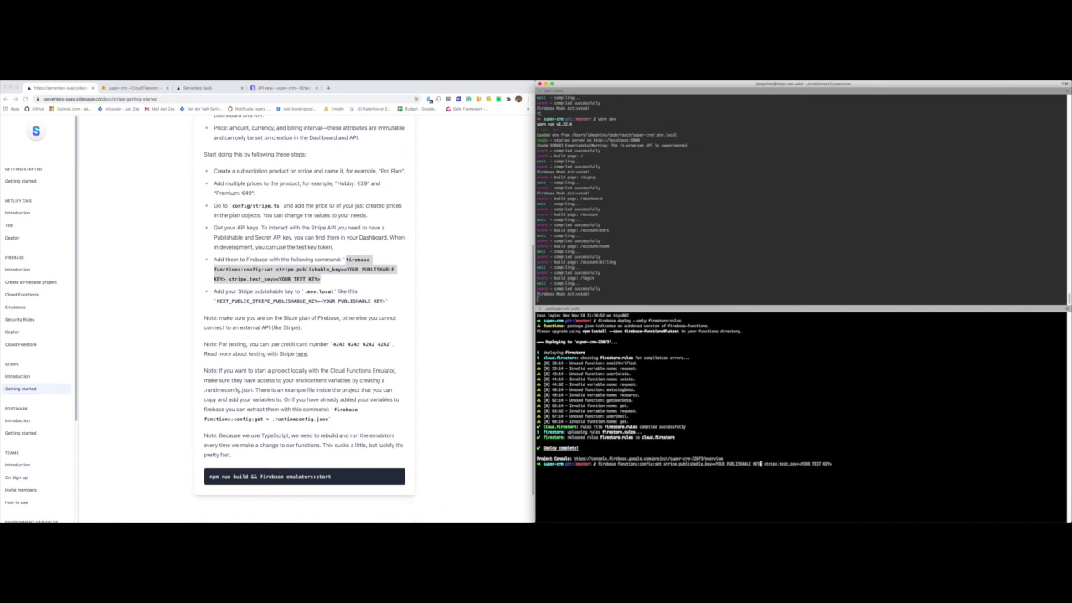
{"action": "left_click", "coordinate": [267, 89]}
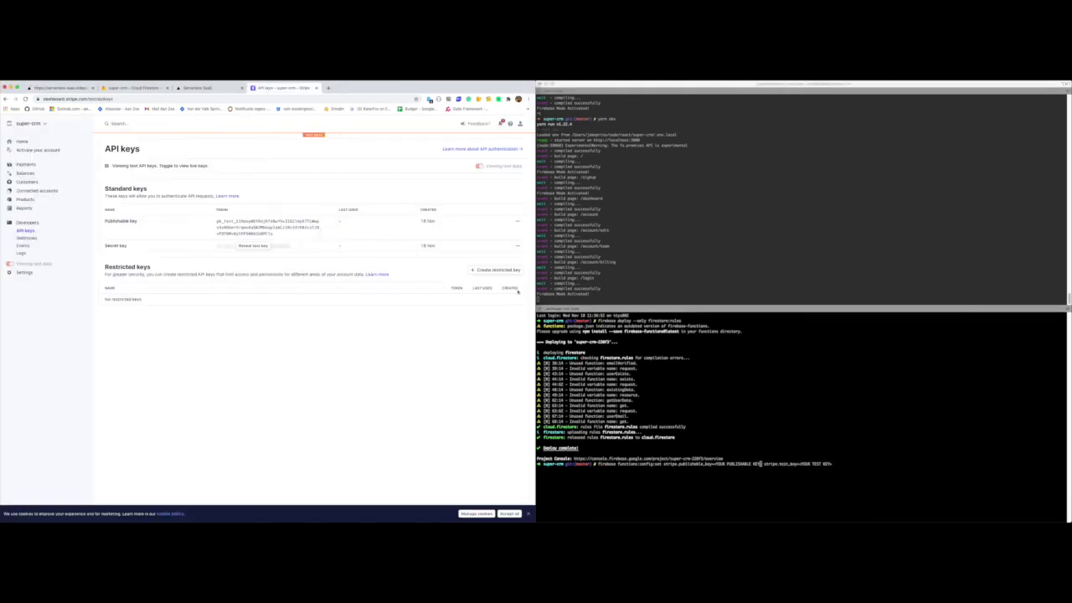
{"action": "left_click", "coordinate": [760, 463]}
{"action": "key", "text": "Right"}
{"action": "key", "text": "BackSpace"}
{"action": "key", "text": "BackSpace"}
{"action": "key", "text": "BackSpace"}
{"action": "key", "text": "BackSpace"}
{"action": "key", "text": "BackSpace"}
{"action": "key", "text": "BackSpace"}
{"action": "key", "text": "BackSpace"}
{"action": "key", "text": "BackSpace"}
{"action": "key", "text": "BackSpace"}
{"action": "key", "text": "BackSpace"}
{"action": "key", "text": "BackSpace"}
{"action": "key", "text": "BackSpace"}
{"action": "key", "text": "BackSpace"}
{"action": "key", "text": "BackSpace"}
{"action": "key", "text": "BackSpace"}
{"action": "key", "text": "BackSpace"}
{"action": "key", "text": "BackSpace"}
{"action": "key", "text": "BackSpace"}
{"action": "key", "text": "BackSpace"}
{"action": "key", "text": "BackSpace"}
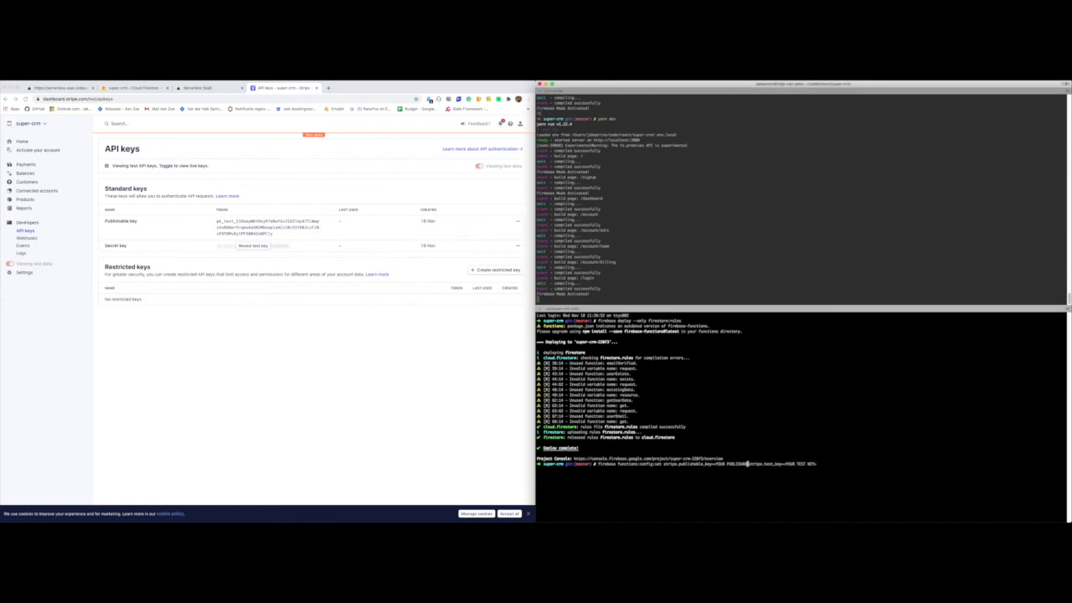
{"action": "key", "text": "super+v"}
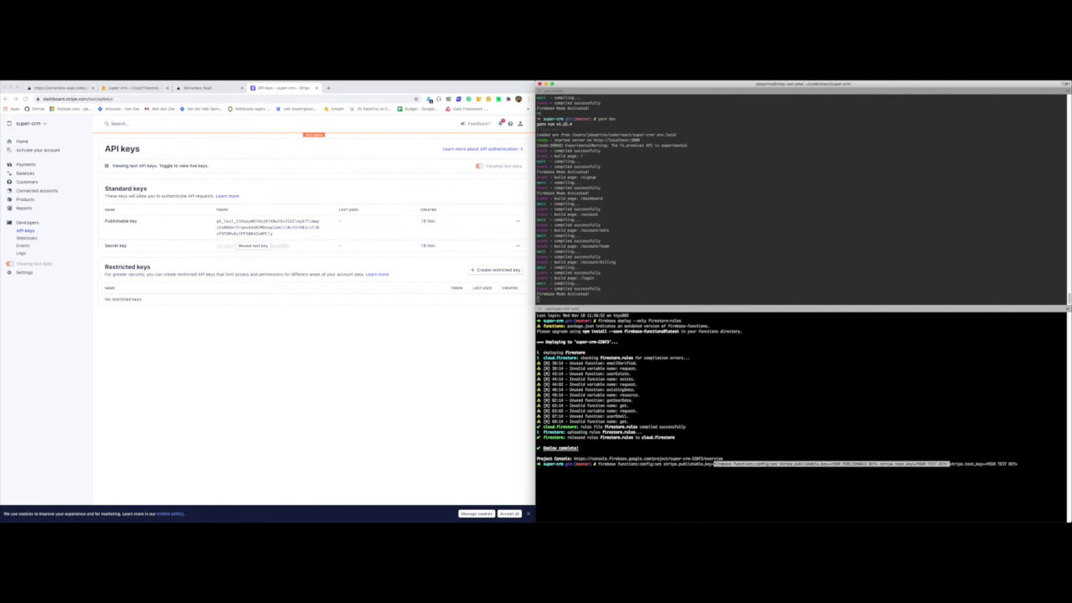
{"action": "left_click", "coordinate": [277, 230]}
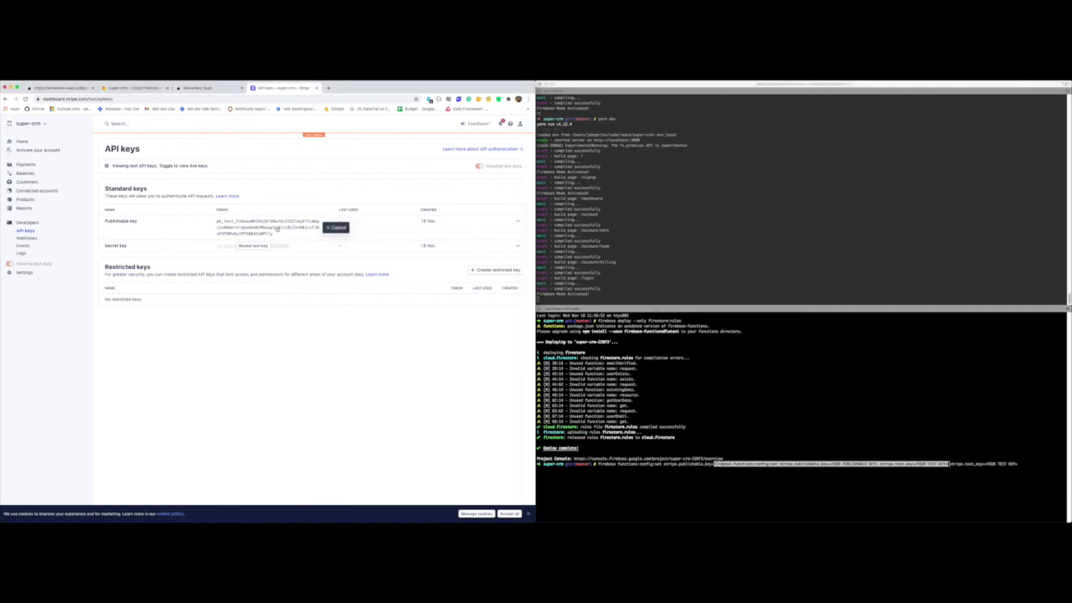
{"action": "key", "text": "super+Tab"}
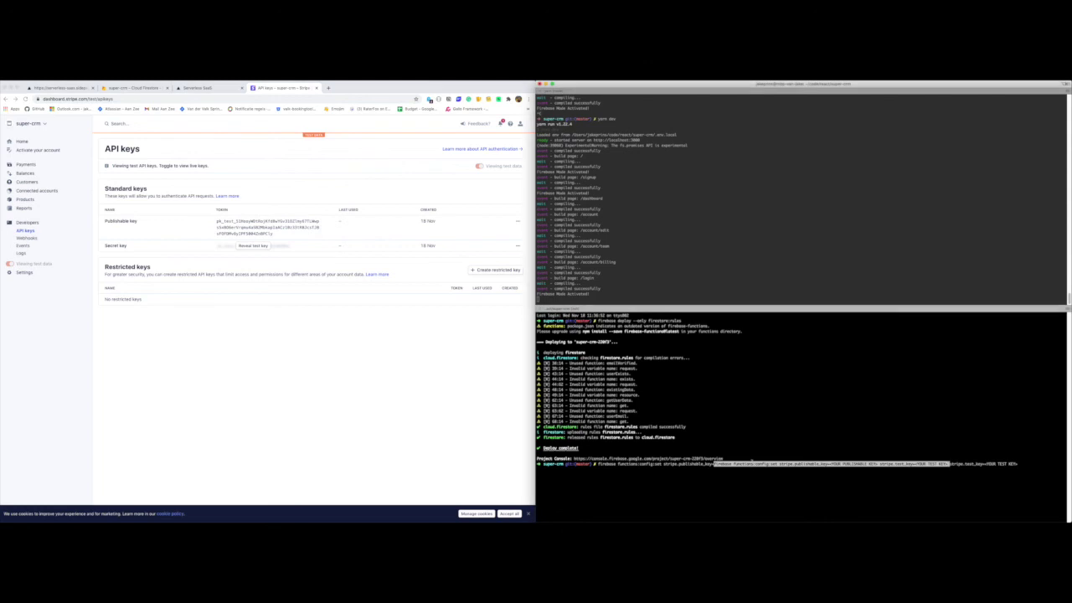
{"action": "key", "text": "BackSpace"}
{"action": "key", "text": "BackSpace"}
{"action": "key", "text": "BackSpace"}
{"action": "key", "text": "BackSpace"}
{"action": "key", "text": "BackSpace"}
{"action": "key", "text": "BackSpace"}
{"action": "key", "text": "BackSpace"}
{"action": "key", "text": "BackSpace"}
{"action": "key", "text": "BackSpace"}
{"action": "key", "text": "BackSpace"}
{"action": "key", "text": "BackSpace"}
{"action": "key", "text": "BackSpace"}
{"action": "key", "text": "BackSpace"}
{"action": "key", "text": "BackSpace"}
{"action": "key", "text": "BackSpace"}
{"action": "key", "text": "BackSpace"}
{"action": "key", "text": "BackSpace"}
{"action": "key", "text": "BackSpace"}
{"action": "key", "text": "BackSpace"}
{"action": "key", "text": "BackSpace"}
{"action": "key", "text": "BackSpace"}
{"action": "key", "text": "BackSpace"}
{"action": "key", "text": "BackSpace"}
{"action": "key", "text": "BackSpace"}
{"action": "key", "text": "BackSpace"}
{"action": "key", "text": "BackSpace"}
{"action": "key", "text": "BackSpace"}
{"action": "key", "text": "BackSpace"}
{"action": "key", "text": "BackSpace"}
{"action": "key", "text": "BackSpace"}
{"action": "key", "text": "BackSpace"}
{"action": "key", "text": "BackSpace"}
{"action": "key", "text": "BackSpace"}
{"action": "key", "text": "BackSpace"}
{"action": "key", "text": "BackSpace"}
{"action": "key", "text": "BackSpace"}
{"action": "key", "text": "BackSpace"}
{"action": "key", "text": "BackSpace"}
{"action": "key", "text": "BackSpace"}
{"action": "key", "text": "BackSpace"}
{"action": "key", "text": "BackSpace"}
{"action": "key", "text": "BackSpace"}
{"action": "key", "text": "BackSpace"}
{"action": "key", "text": "BackSpace"}
{"action": "key", "text": "BackSpace"}
{"action": "key", "text": "BackSpace"}
{"action": "key", "text": "BackSpace"}
{"action": "key", "text": "BackSpace"}
{"action": "key", "text": "BackSpace"}
{"action": "key", "text": "BackSpace"}
{"action": "key", "text": "BackSpace"}
{"action": "key", "text": "BackSpace"}
{"action": "key", "text": "BackSpace"}
{"action": "key", "text": "BackSpace"}
{"action": "key", "text": "BackSpace"}
{"action": "key", "text": "BackSpace"}
{"action": "key", "text": "super+v"}
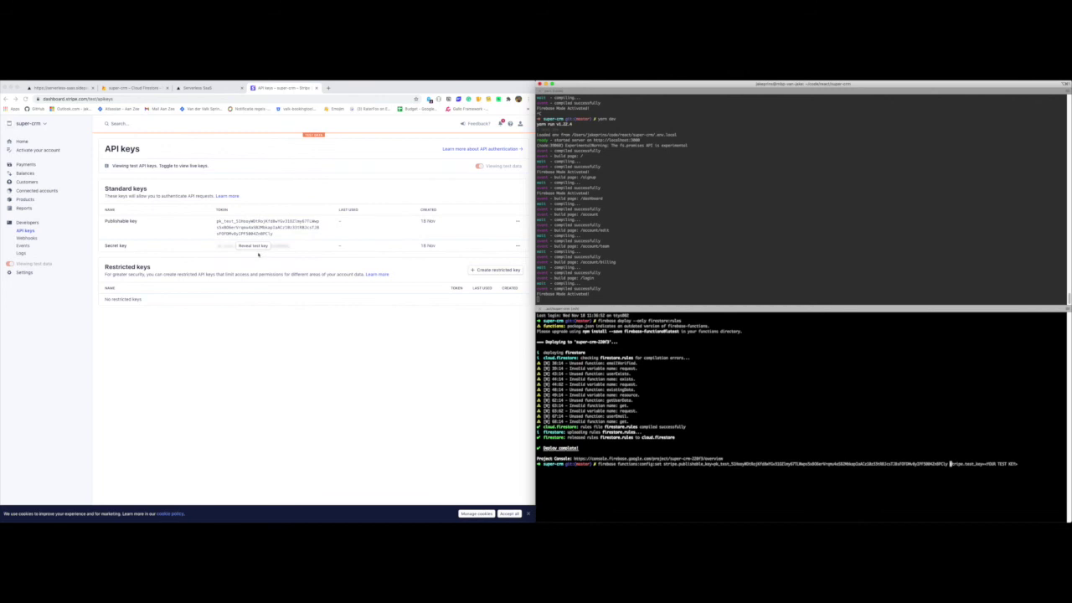
Insert the Stripe secret test key after stripe.test_key= and run the command.
{"action": "left_click", "coordinate": [254, 248]}
{"action": "left_click", "coordinate": [253, 246]}
{"action": "left_click", "coordinate": [243, 256]}
{"action": "left_click", "coordinate": [835, 463]}
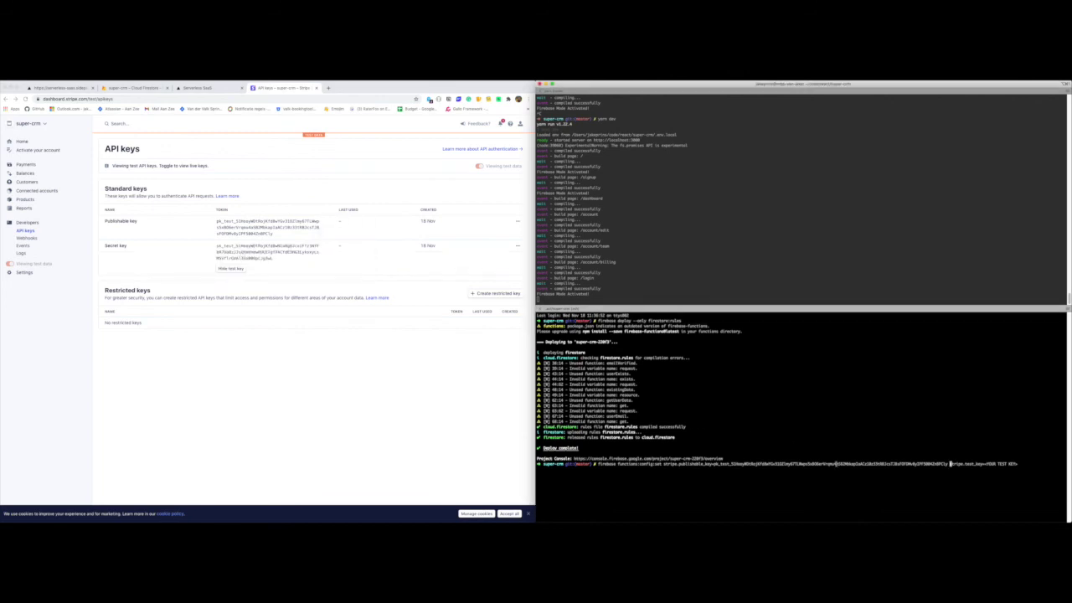
{"action": "key", "text": "alt+Right"}
{"action": "key", "text": "alt+Right"}
{"action": "key", "text": "alt+Right"}
{"action": "key", "text": "alt+Right"}
{"action": "key", "text": "alt+Right"}
{"action": "key", "text": "BackSpace"}
{"action": "key", "text": "BackSpace"}
{"action": "key", "text": "BackSpace"}
{"action": "key", "text": "BackSpace"}
{"action": "key", "text": "BackSpace"}
{"action": "key", "text": "BackSpace"}
{"action": "key", "text": "BackSpace"}
{"action": "key", "text": "BackSpace"}
{"action": "key", "text": "BackSpace"}
{"action": "key", "text": "BackSpace"}
{"action": "key", "text": "BackSpace"}
{"action": "key", "text": "BackSpace"}
{"action": "key", "text": "BackSpace"}
{"action": "key", "text": "BackSpace"}
{"action": "key", "text": "BackSpace"}
{"action": "key", "text": "super+v"}
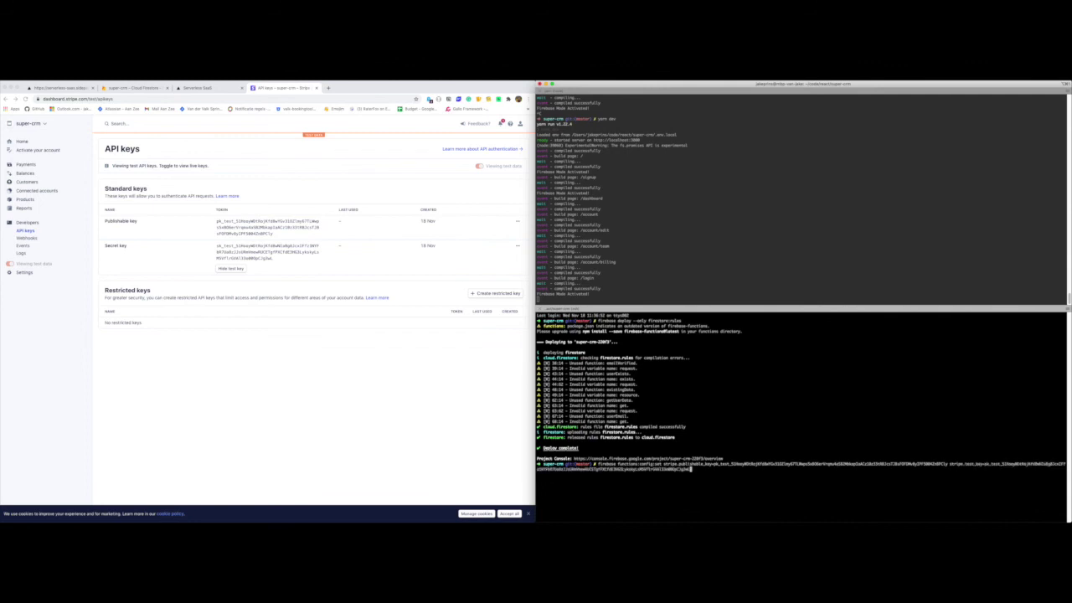
{"action": "key", "text": "Return"}
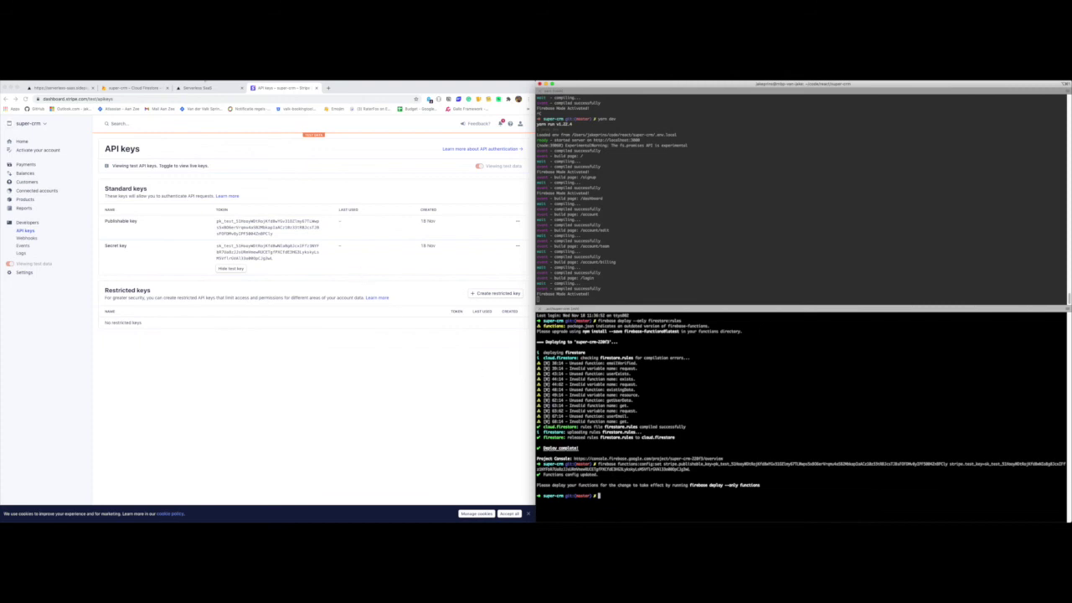
{"action": "left_click", "coordinate": [53, 89]}
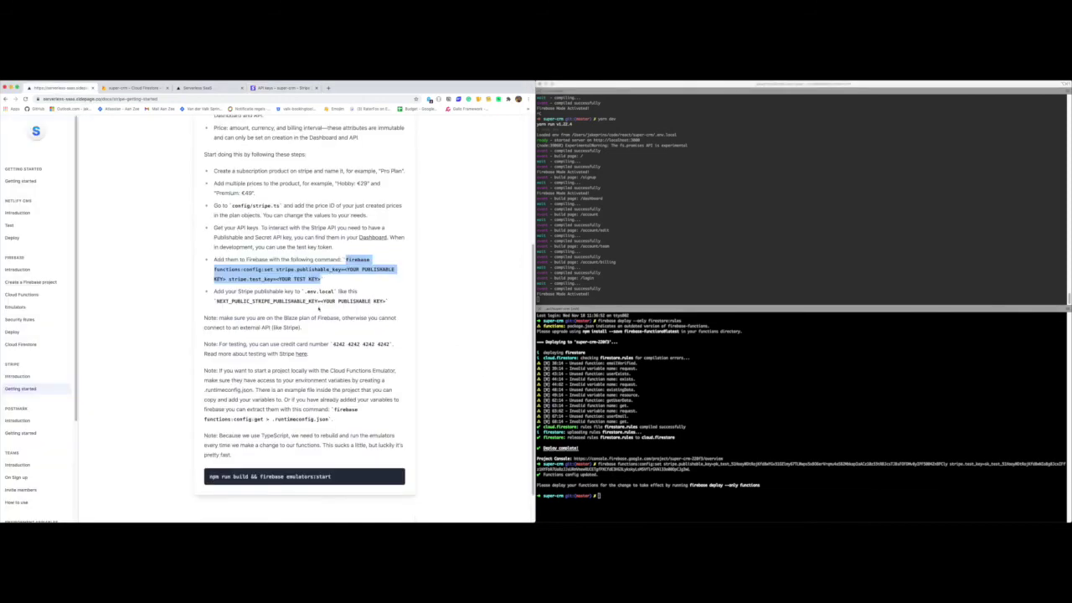
Replace XXXX for NEXT_PUBLIC_STRIPE_PUBLISHABLE_KEY in .env.local with the pk_test publishable key.
{"action": "left_click", "coordinate": [316, 308]}
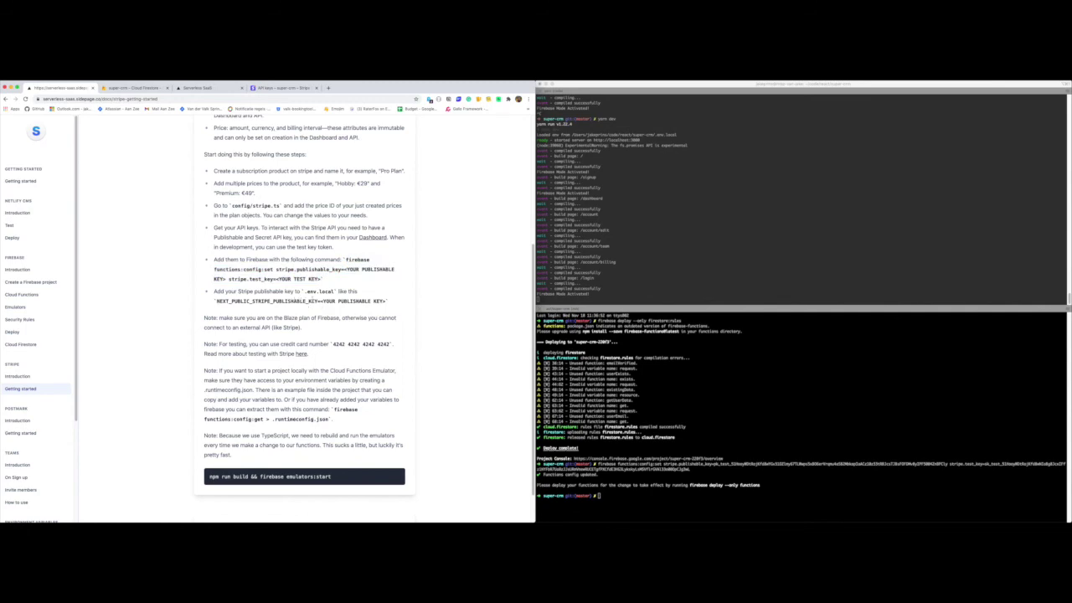
{"action": "key", "text": "ctrl+Up"}
{"action": "left_click", "coordinate": [536, 243]}
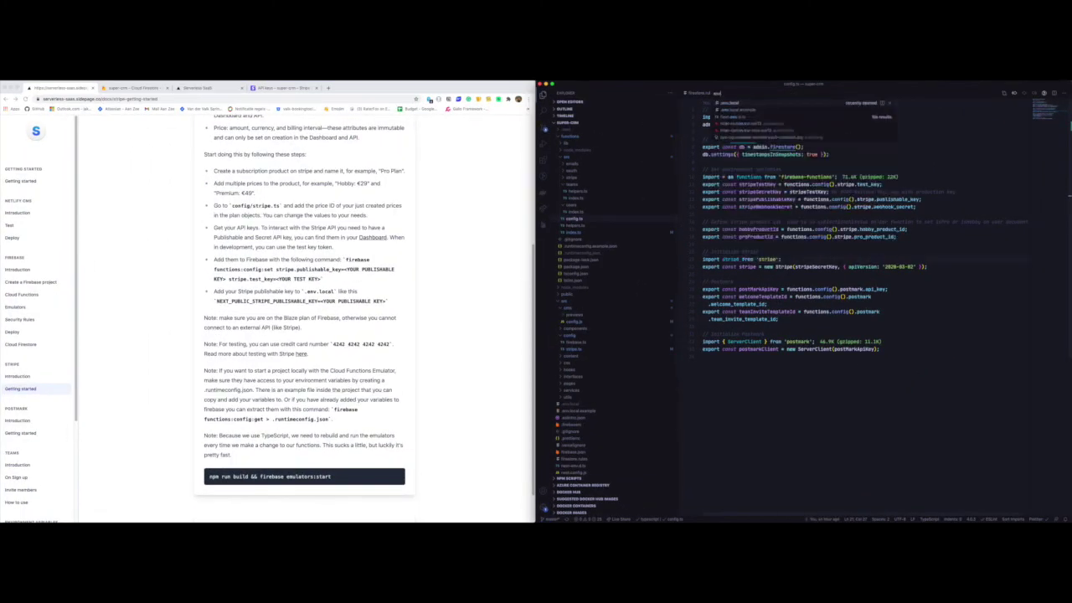
{"action": "left_click", "coordinate": [572, 404]}
{"action": "left_click_drag", "start_coordinate": [727, 169], "coordinate": [790, 182]}
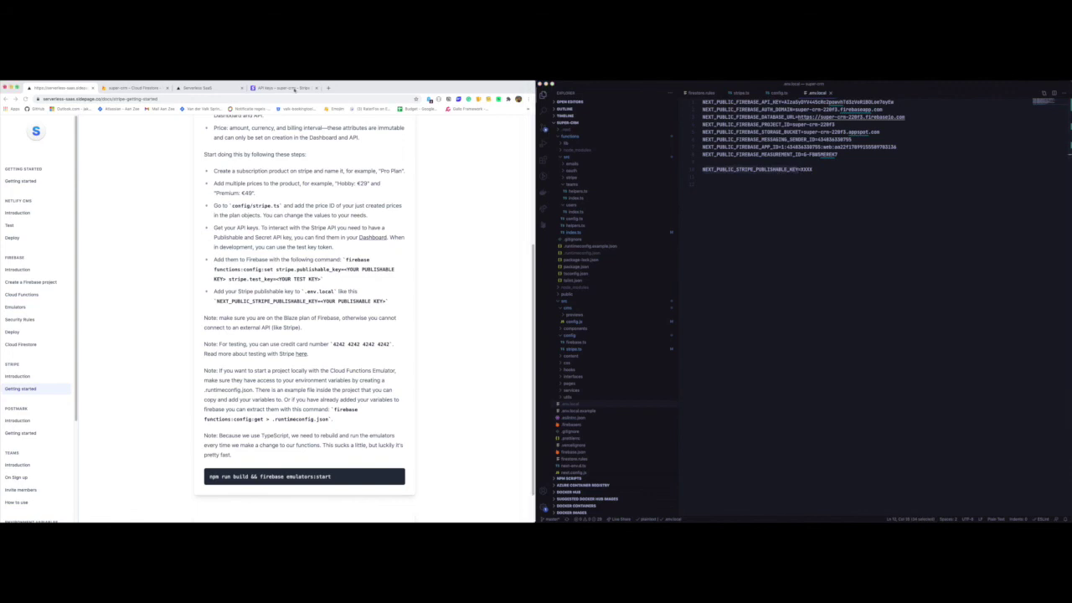
{"action": "left_click", "coordinate": [285, 87]}
{"action": "left_click", "coordinate": [268, 228]}
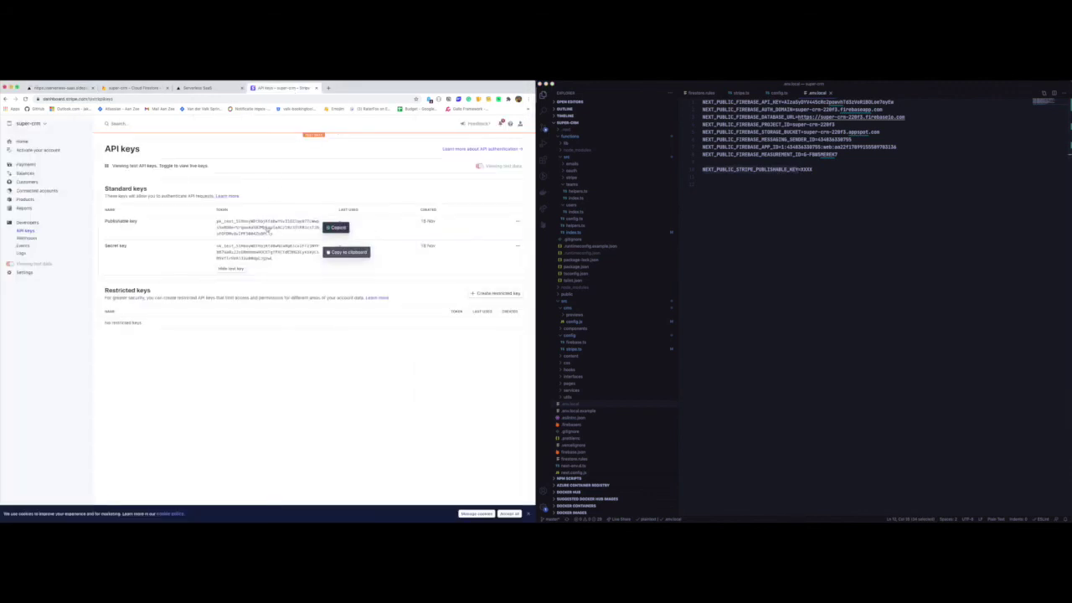
{"action": "double_click", "coordinate": [806, 169]}
{"action": "key", "text": "ctrl+v"}
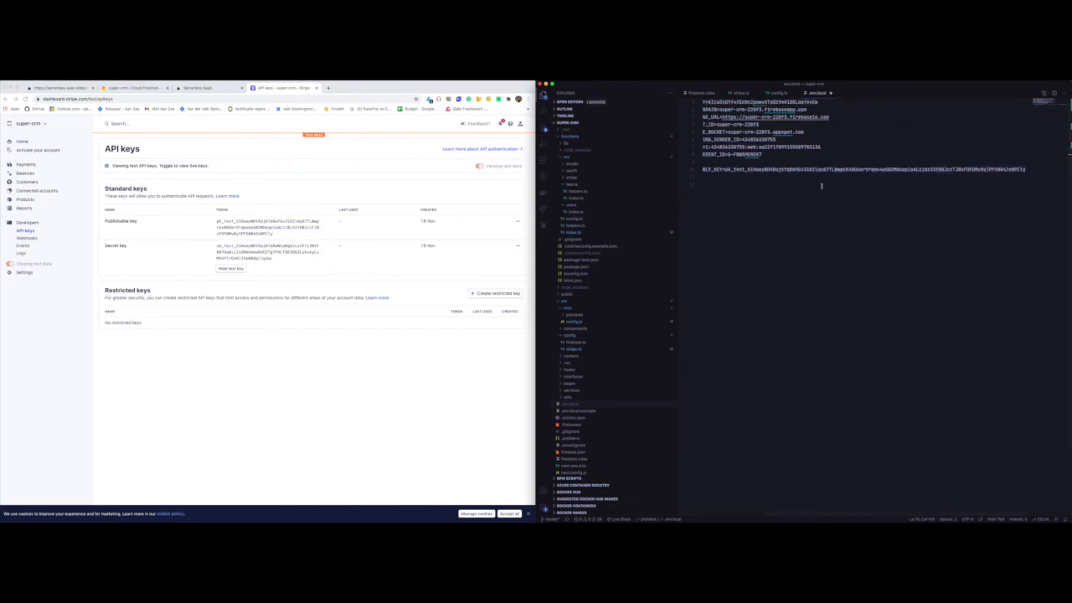
{"action": "left_click", "coordinate": [720, 192]}
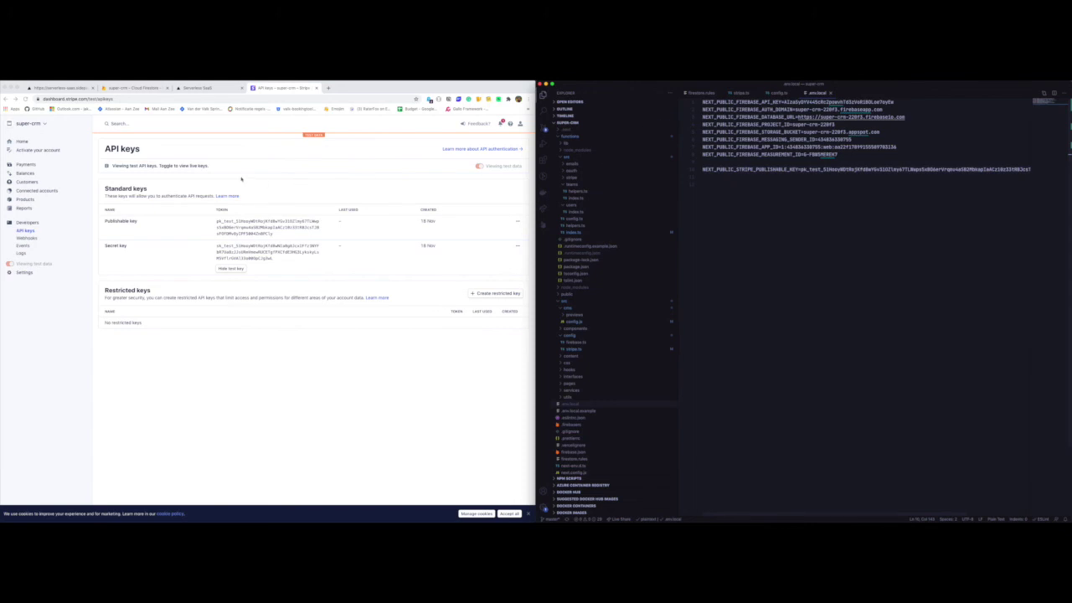
Stop the running dev server in the terminal.
{"action": "left_click", "coordinate": [78, 88]}
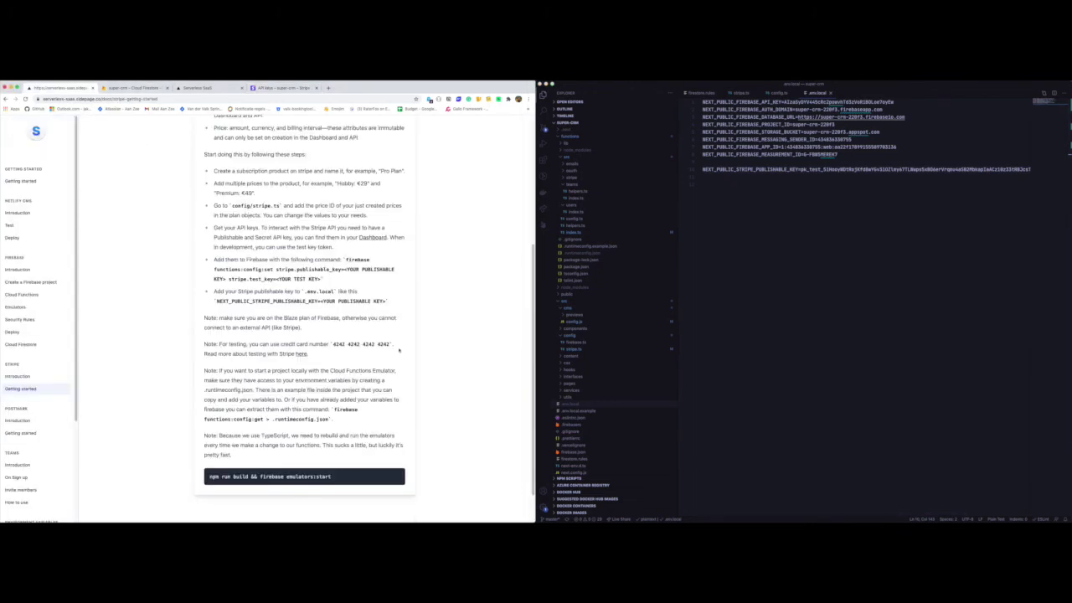
{"action": "key", "text": "ctrl+Up"}
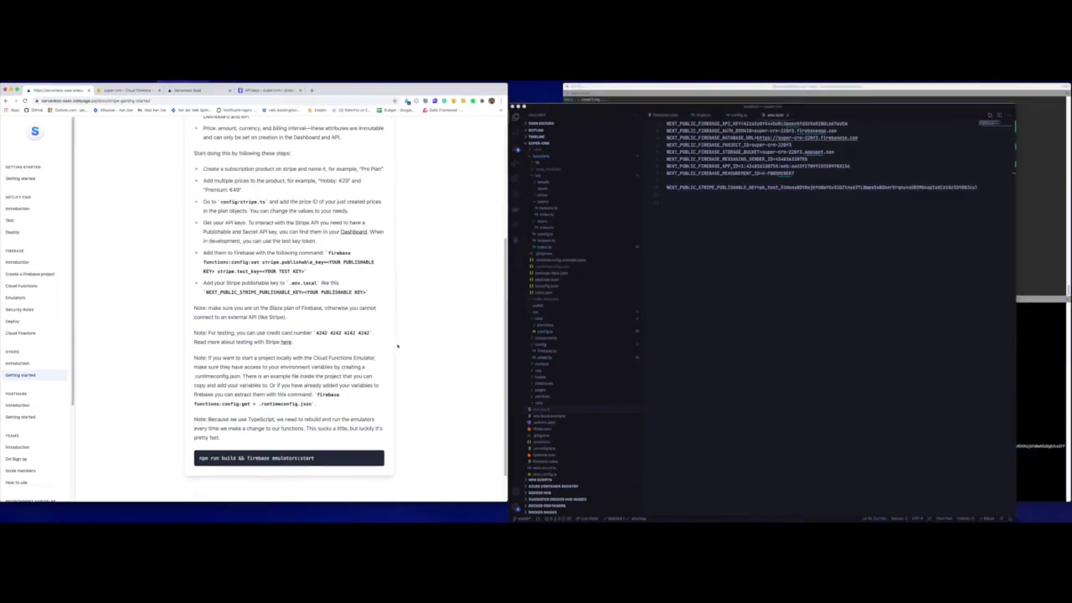
{"action": "left_click", "coordinate": [792, 221]}
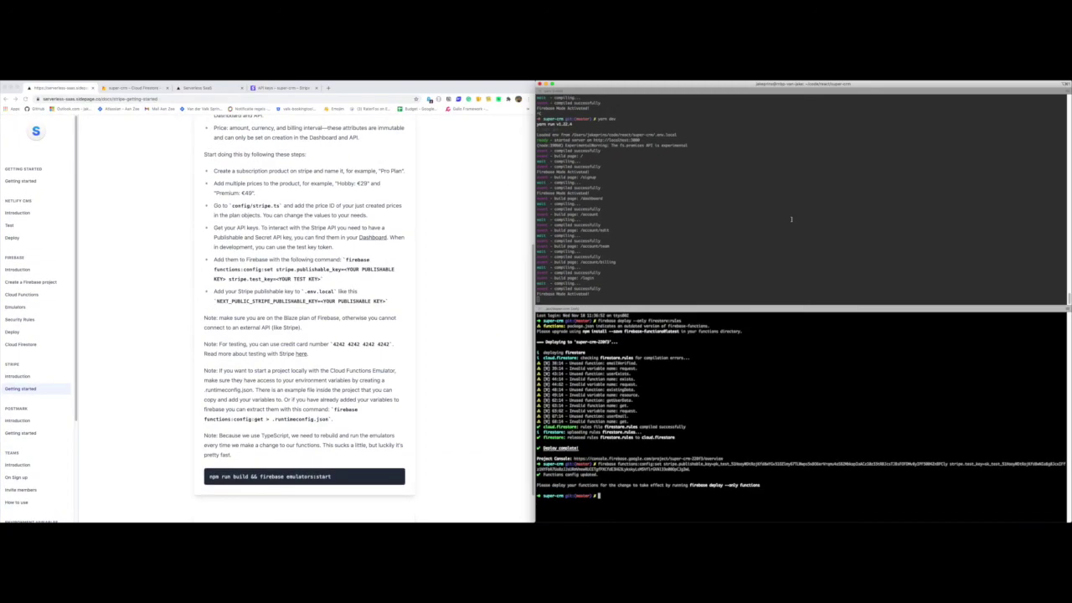
{"action": "left_click", "coordinate": [790, 225]}
{"action": "key", "text": "ctrl+c"}
Rerun yarn dev so the app reloads .env.local and serves at localhost:3000.
{"action": "key", "text": "Up"}
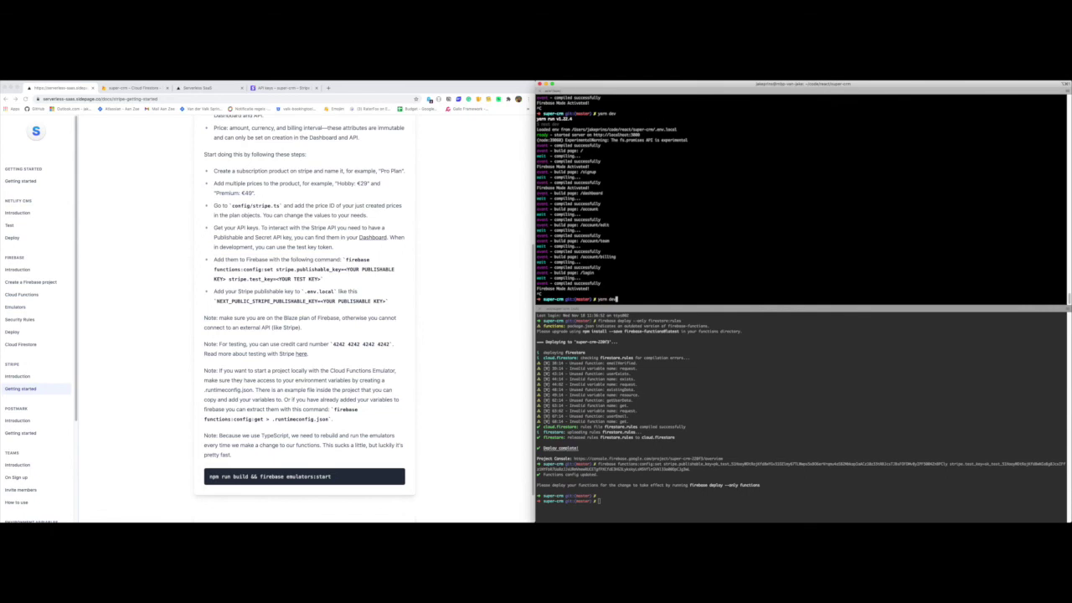
{"action": "key", "text": "Return"}
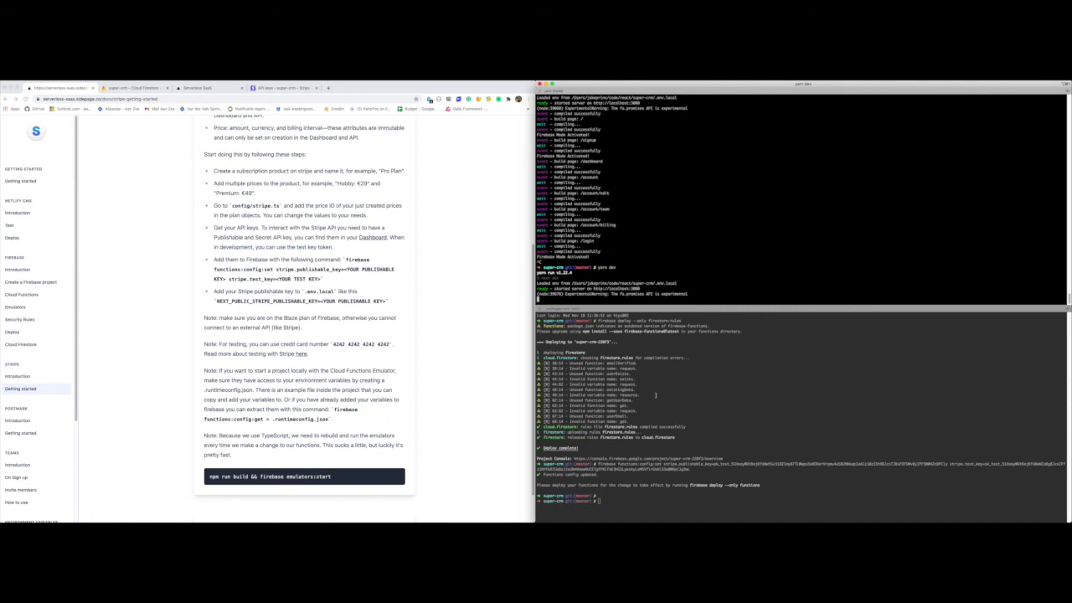
{"action": "key", "text": "ctrl+Up"}
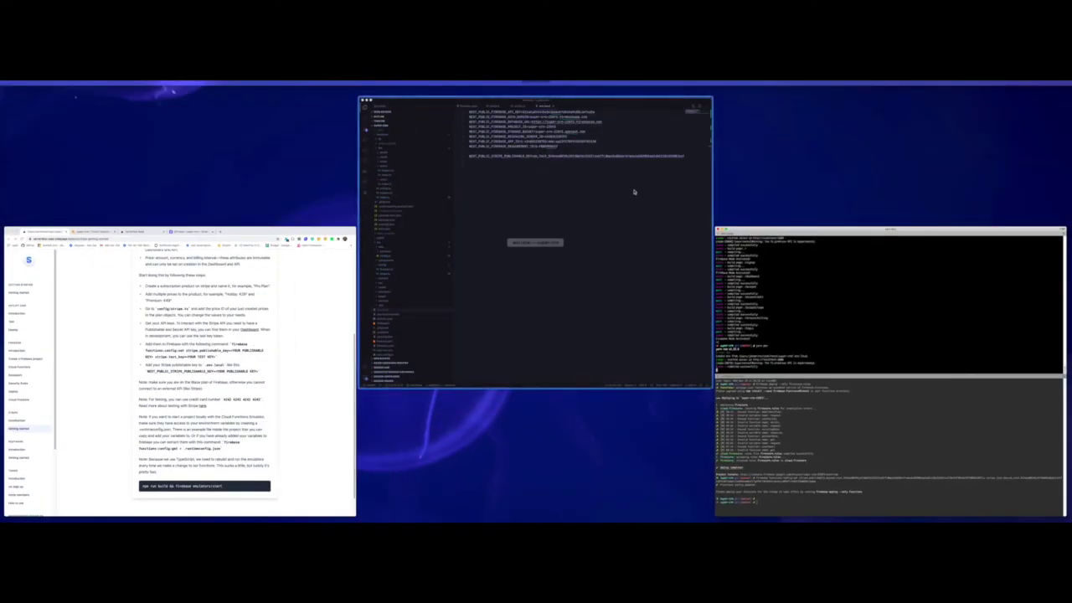
Close the open editor files and collapse the teams and users folders.
{"action": "left_click", "coordinate": [615, 192]}
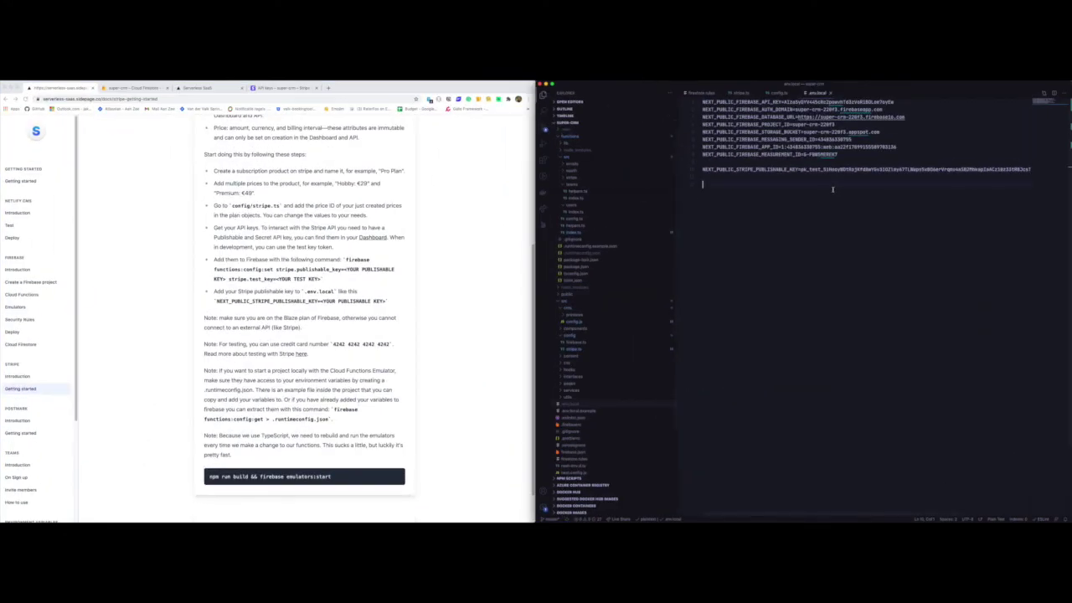
{"action": "key", "text": "super+w"}
{"action": "key", "text": "super+w"}
{"action": "key", "text": "super+w"}
{"action": "key", "text": "super+w"}
{"action": "left_click", "coordinate": [571, 185]}
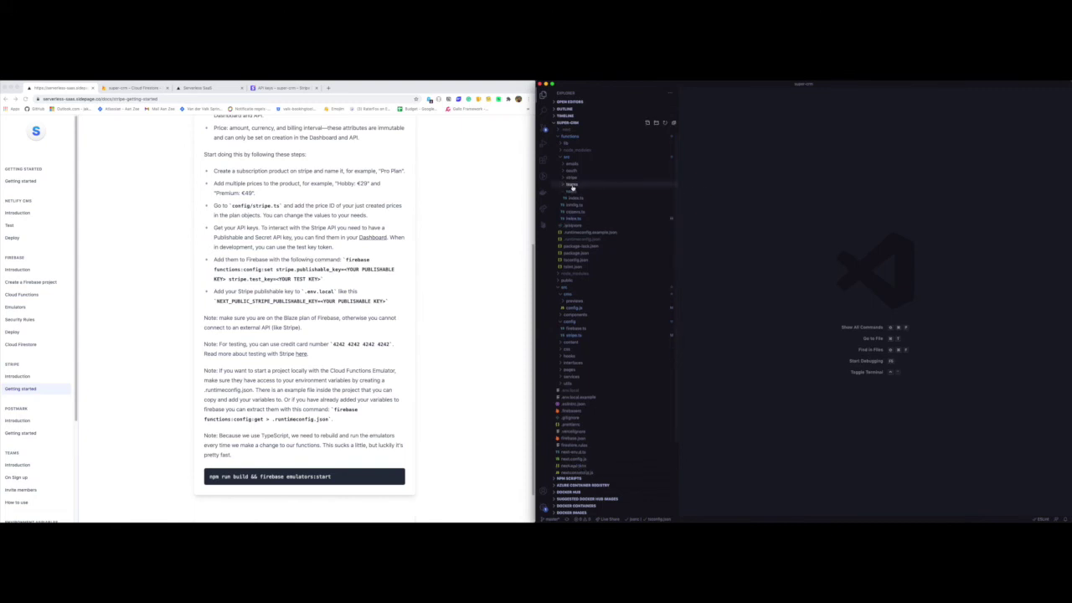
{"action": "left_click", "coordinate": [572, 192]}
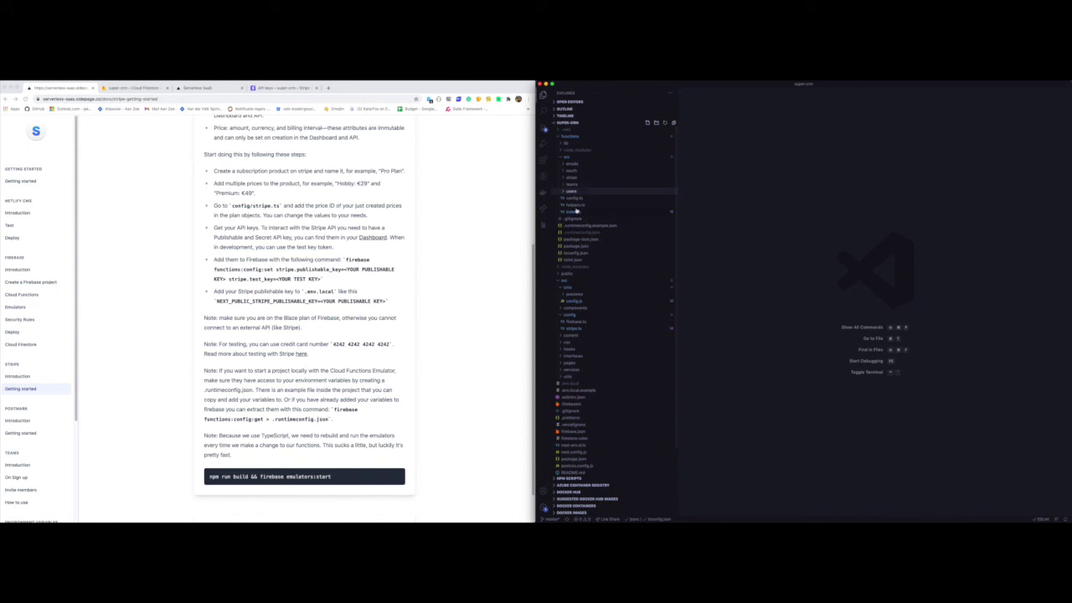
Cut config.ts from line 26 to the end and comment out the sendTeamInvitedEmail export.
{"action": "left_click", "coordinate": [575, 198]}
{"action": "left_click", "coordinate": [761, 363]}
{"action": "left_click", "coordinate": [763, 290]}
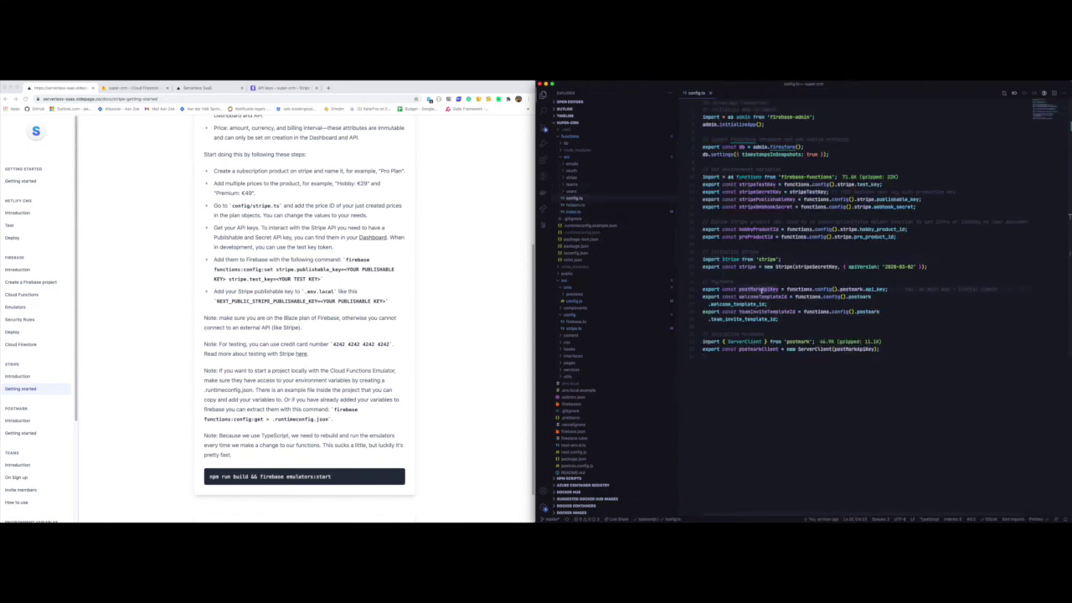
{"action": "key", "text": "Home"}
{"action": "key", "text": "shift+super+Down"}
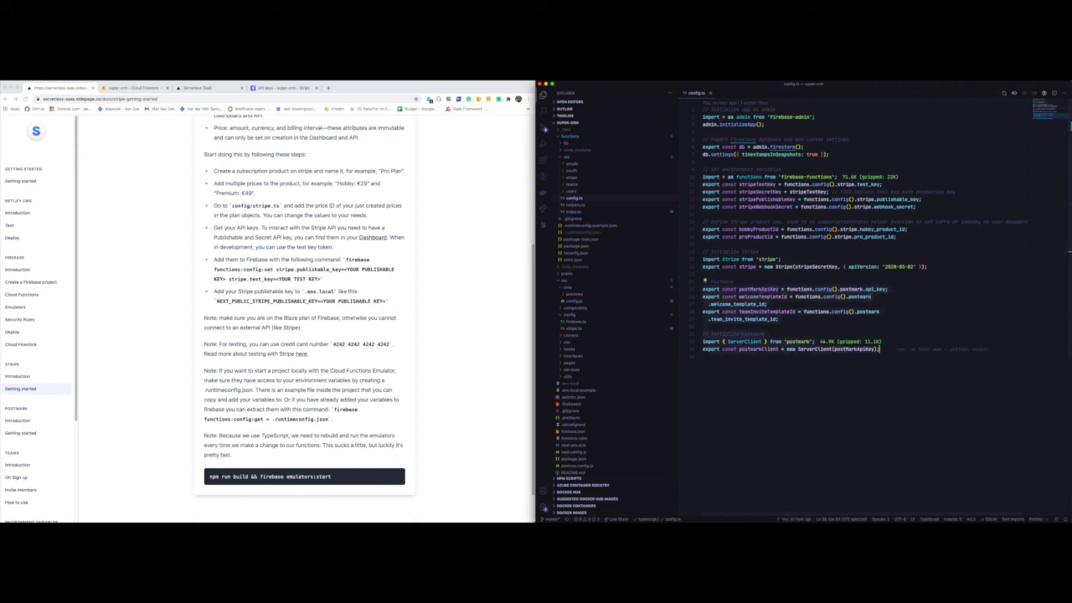
{"action": "key", "text": "super+x"}
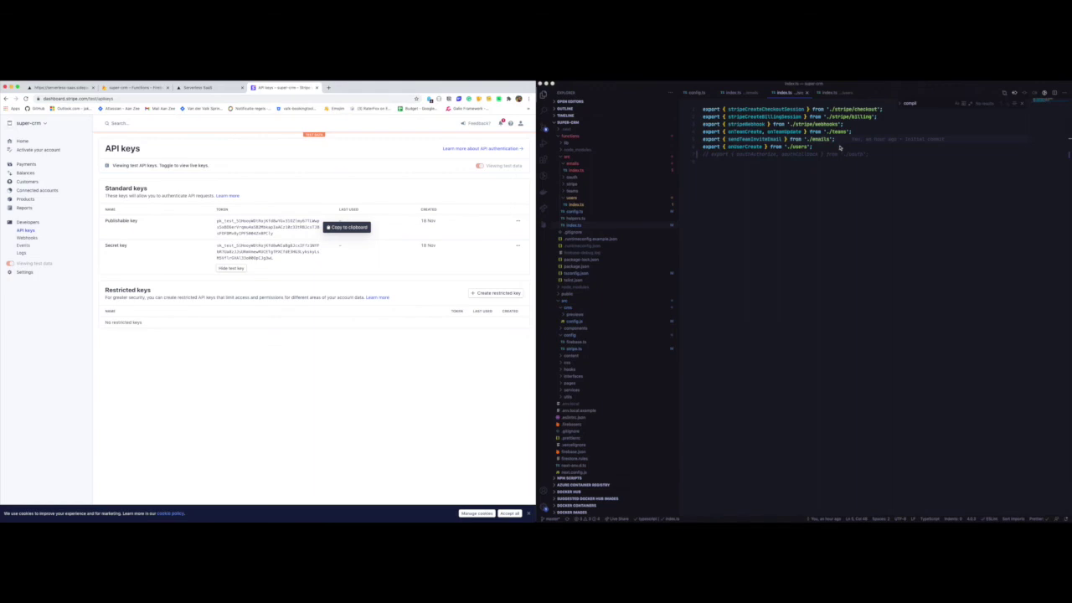
{"action": "key", "text": "super+slash"}
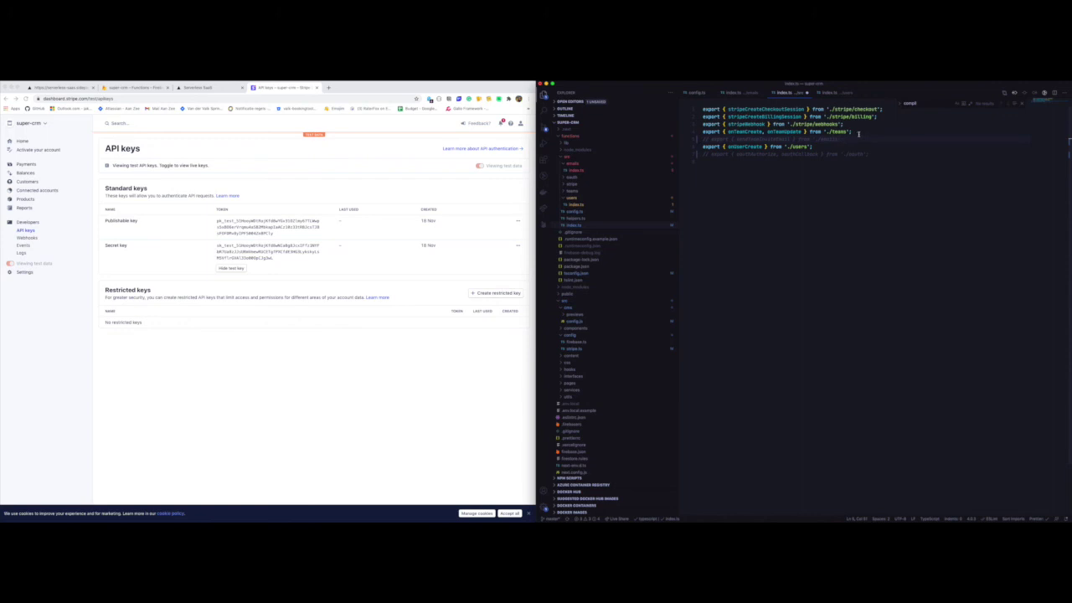
Save the functions index and comment out the whole emails index.ts file.
{"action": "key", "text": "super+s"}
{"action": "left_click", "coordinate": [575, 171]}
{"action": "key", "text": "super+a"}
{"action": "key", "text": "super+slash"}
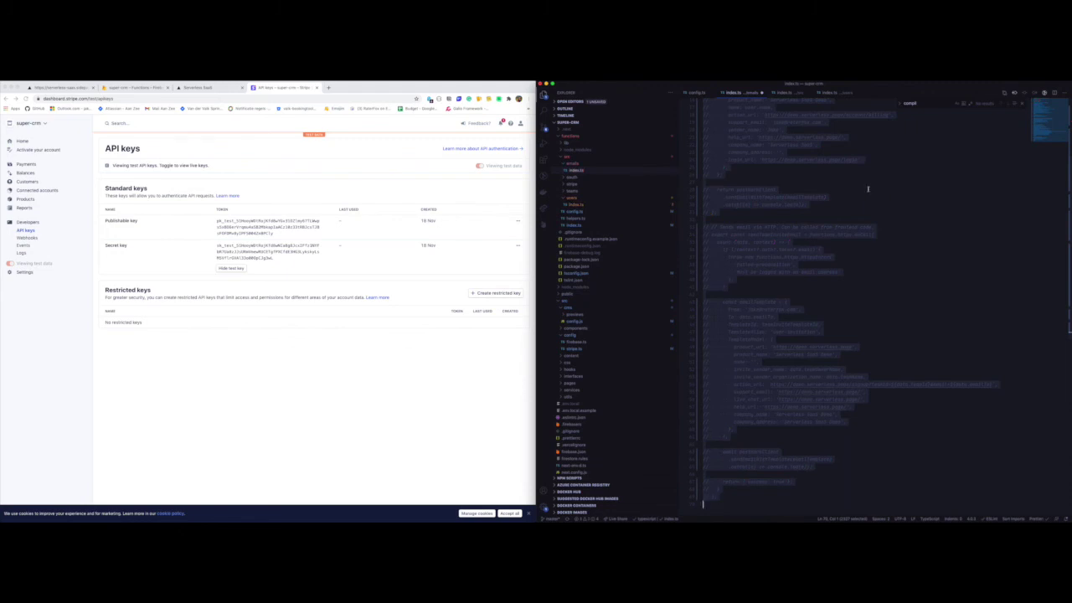
Comment out the sendWelcomeEmail call in onUserCreate and its import line.
{"action": "left_click", "coordinate": [574, 224]}
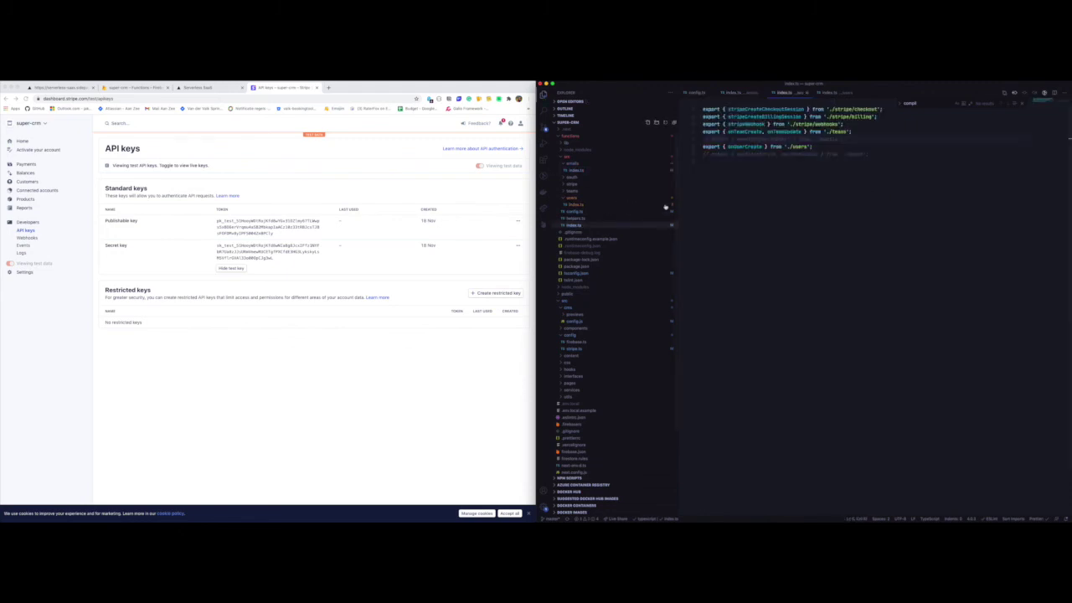
{"action": "left_click", "coordinate": [744, 147], "text": "super"}
{"action": "left_click", "coordinate": [806, 283]}
{"action": "key", "text": "super+slash"}
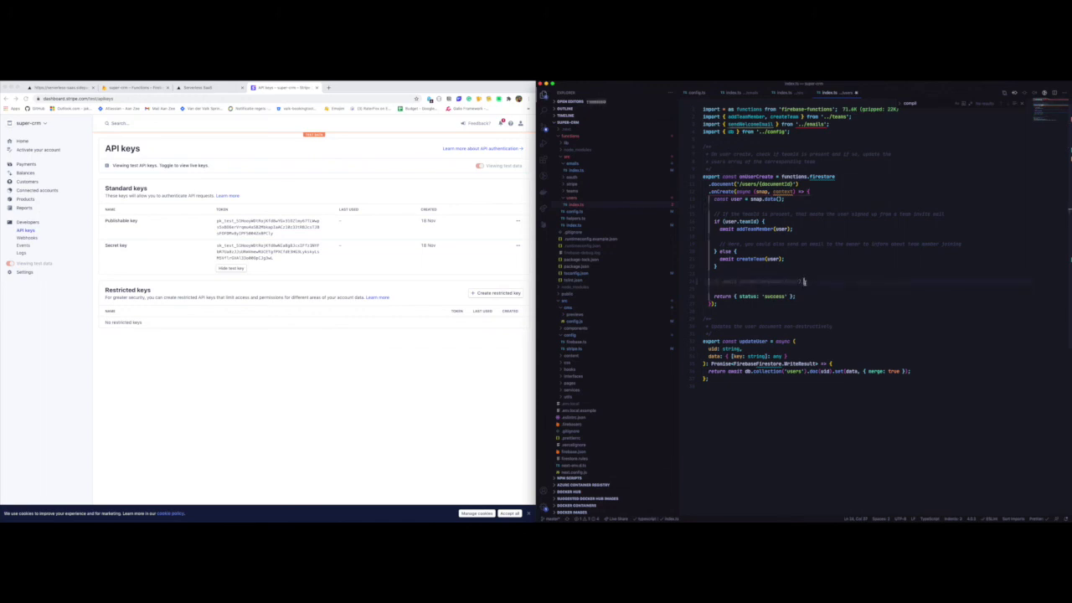
{"action": "left_click", "coordinate": [804, 122]}
{"action": "key", "text": "super+slash"}
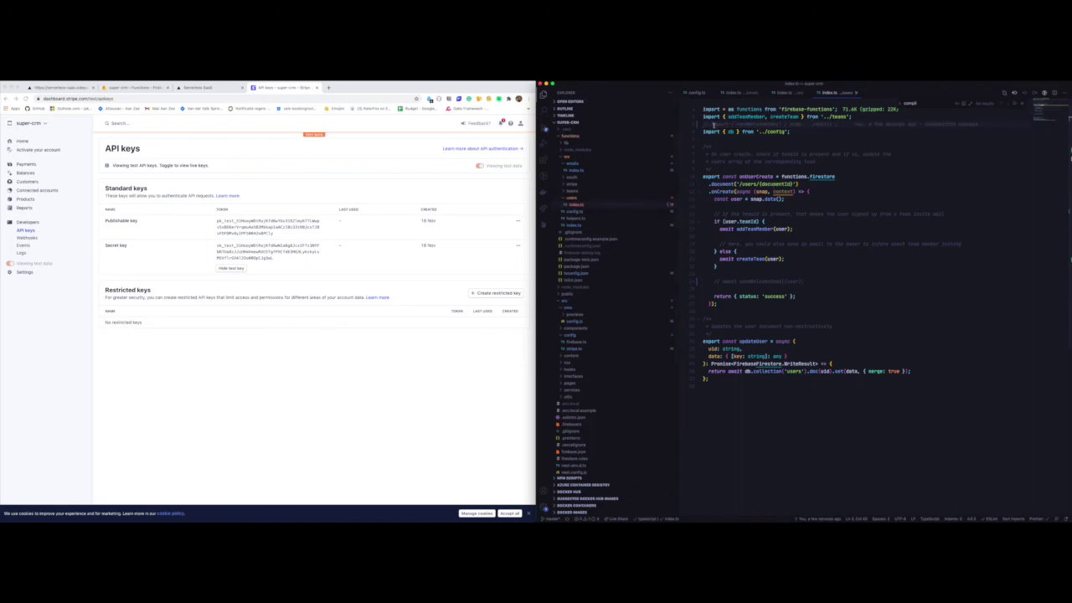
{"action": "key", "text": "ctrl+Up"}
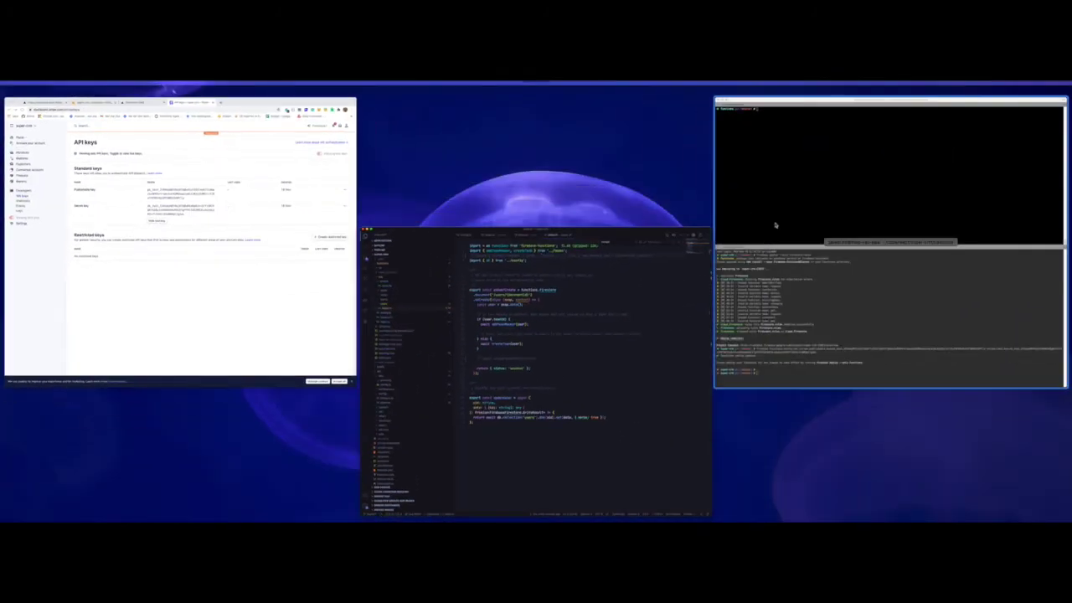
Open the Firebase Functions page and complete the 'Aan de slag' setup dialog.
{"action": "left_click", "coordinate": [774, 222]}
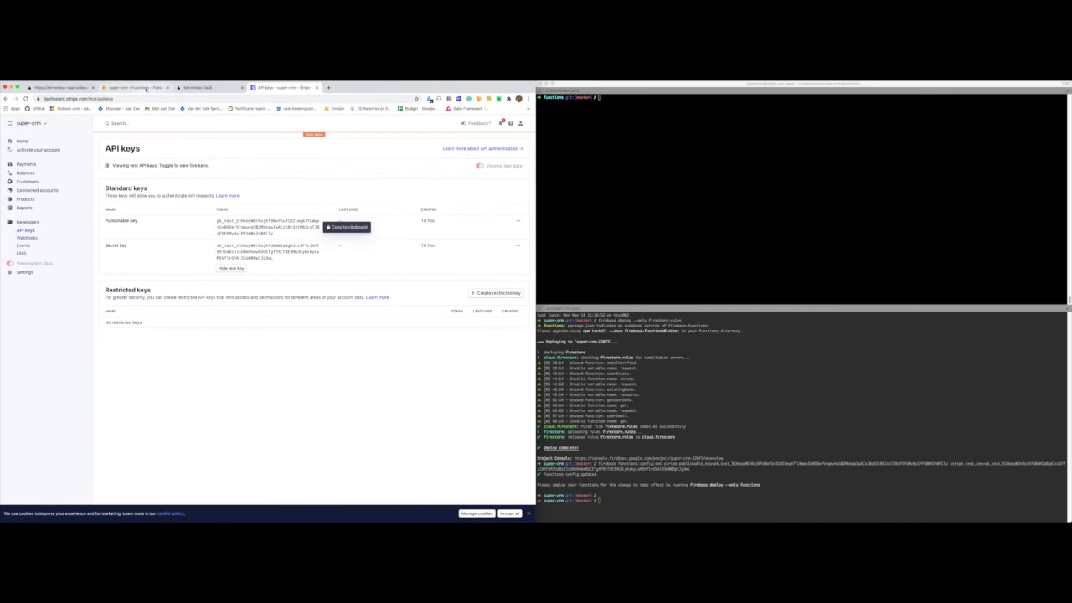
{"action": "left_click", "coordinate": [134, 87]}
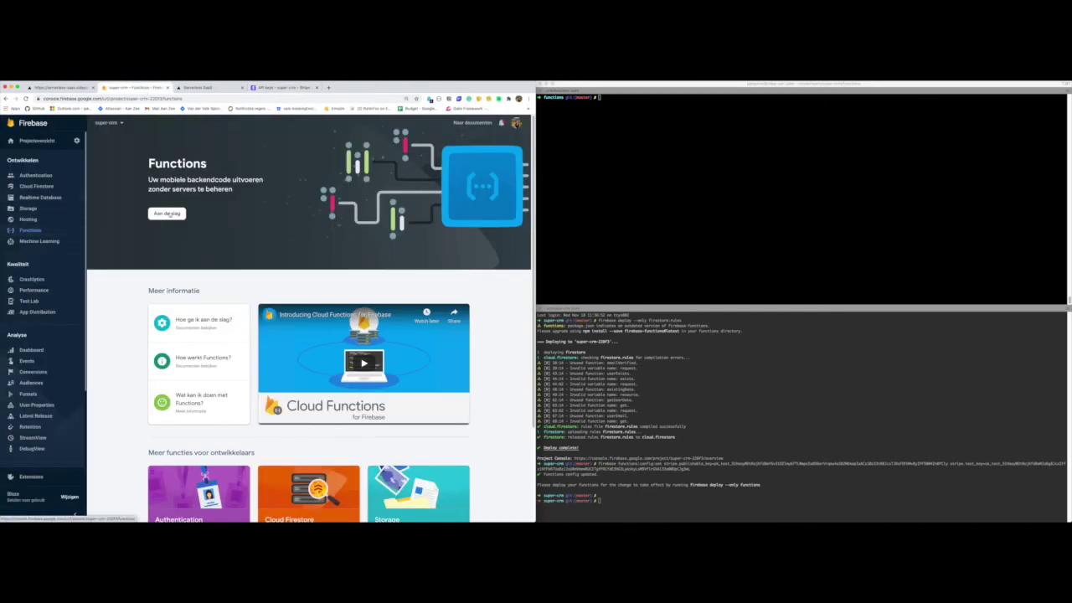
{"action": "left_click", "coordinate": [168, 214]}
{"action": "left_click", "coordinate": [372, 369]}
{"action": "left_click", "coordinate": [372, 369]}
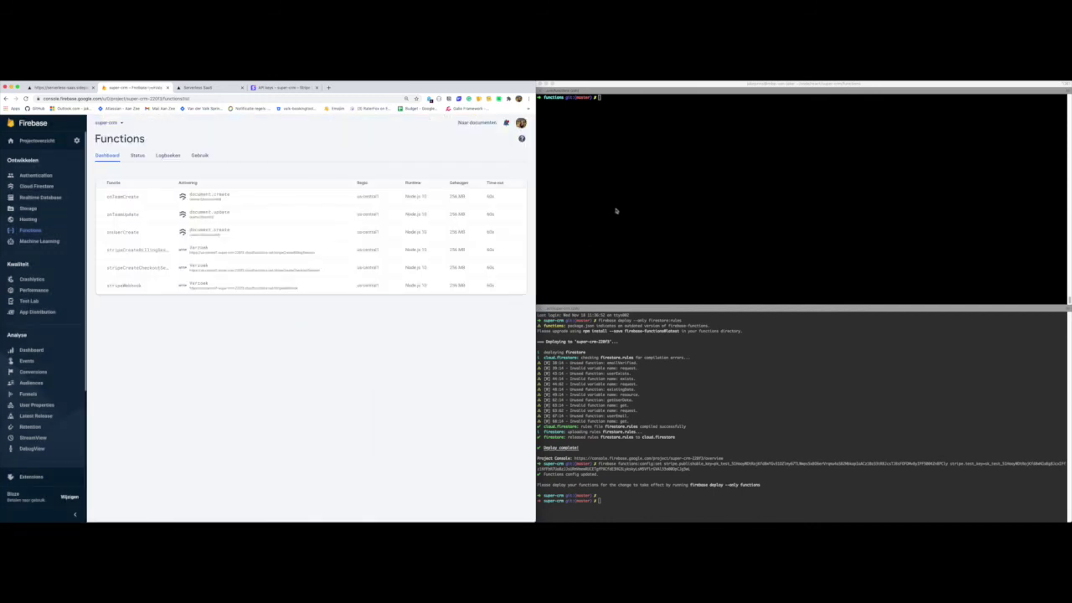
Run 'npm run deploy' in the functions terminal to redeploy the Cloud Functions.
{"action": "left_click", "coordinate": [626, 189]}
{"action": "type", "text": "npm run deplo"}
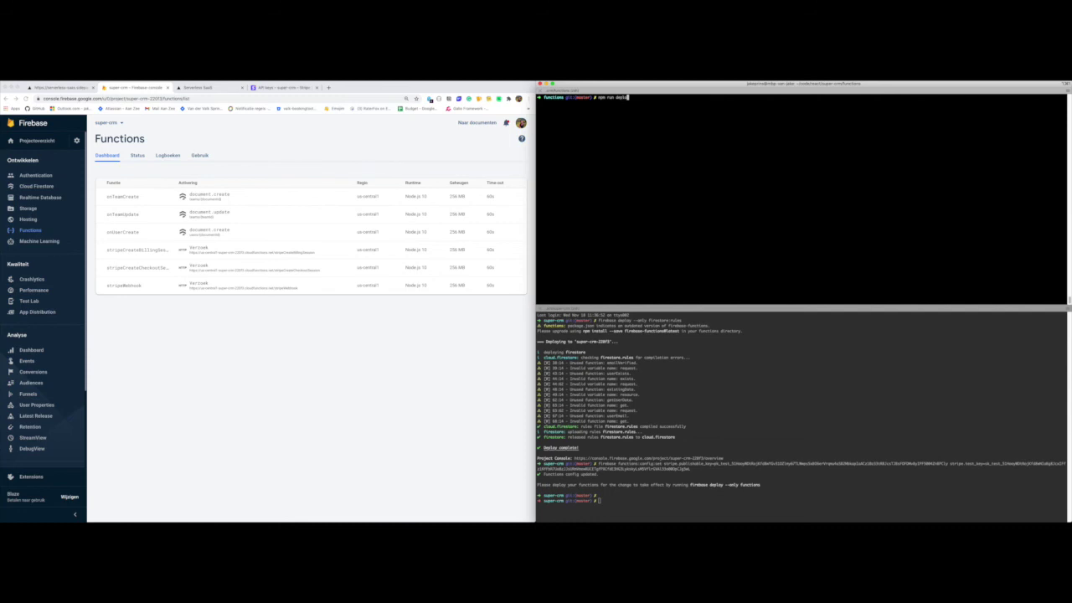
{"action": "type", "text": "y"}
{"action": "key", "text": "Return"}
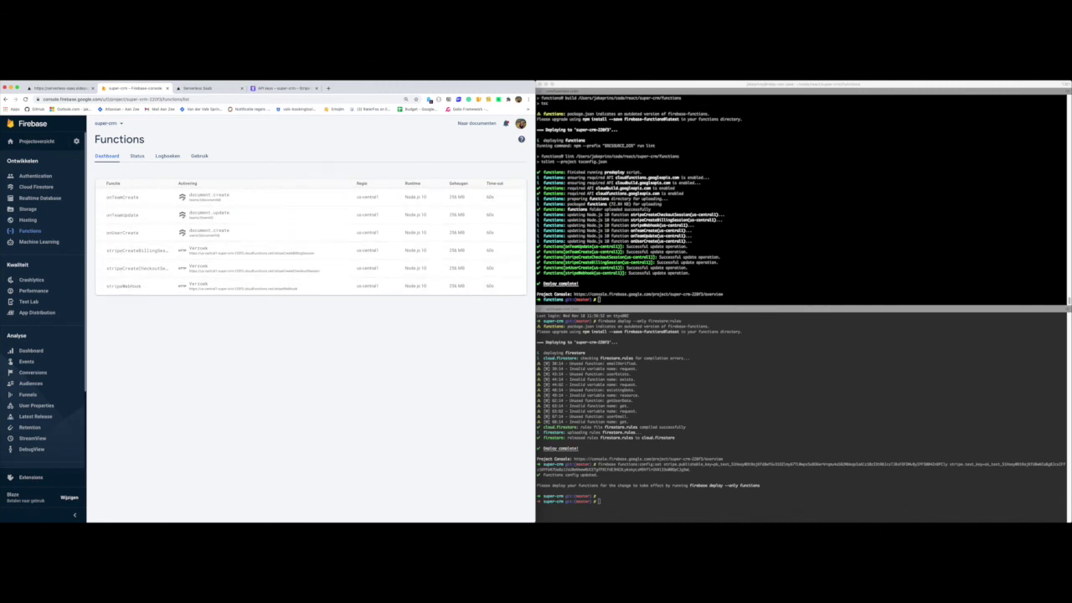
Start the local dev server with 'yarn dev' and open the app's account menu to sign out.
{"action": "left_click", "coordinate": [88, 87]}
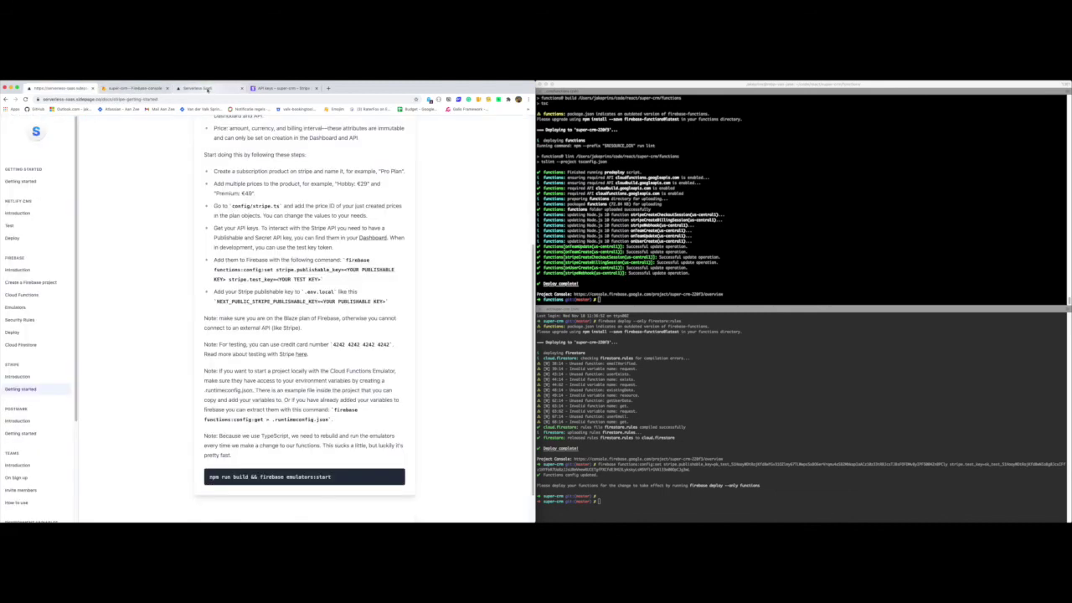
{"action": "left_click", "coordinate": [201, 87]}
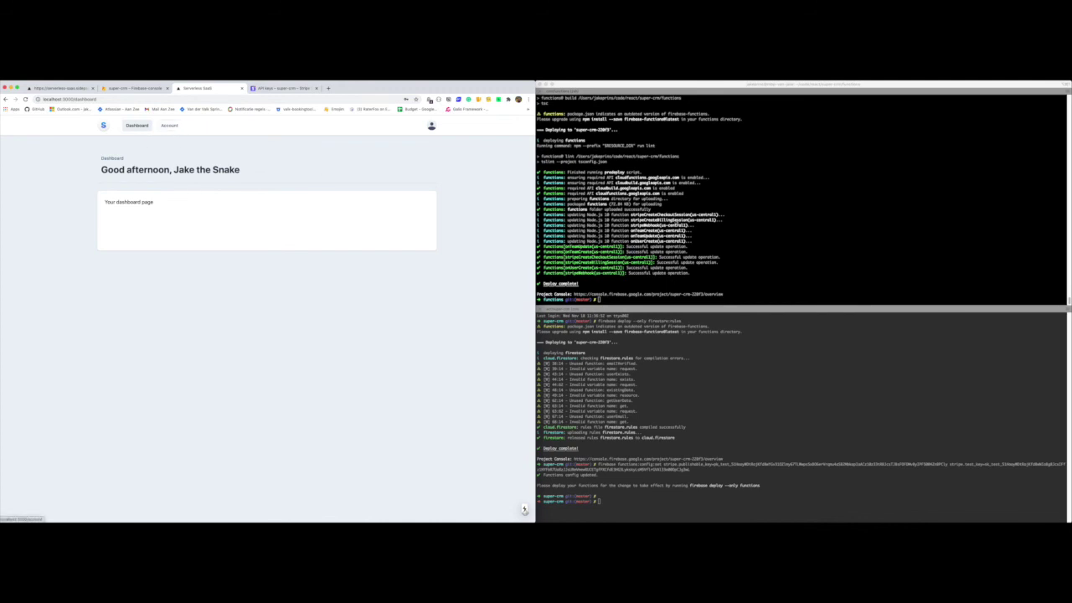
{"action": "key", "text": "super+Tab"}
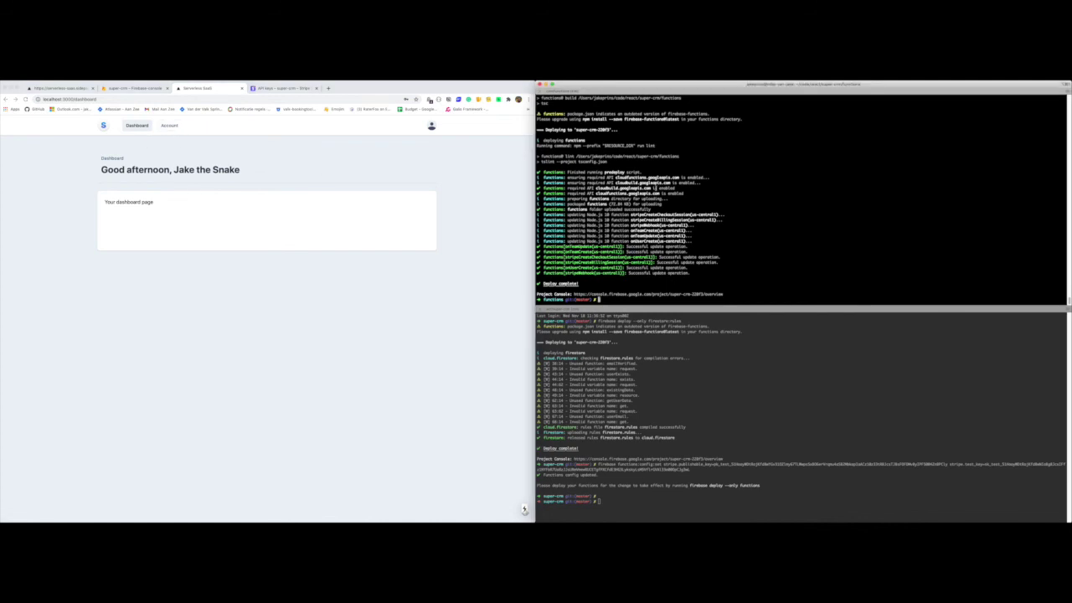
{"action": "left_click", "coordinate": [725, 372]}
{"action": "type", "text": "yarn dev"}
{"action": "key", "text": "Return"}
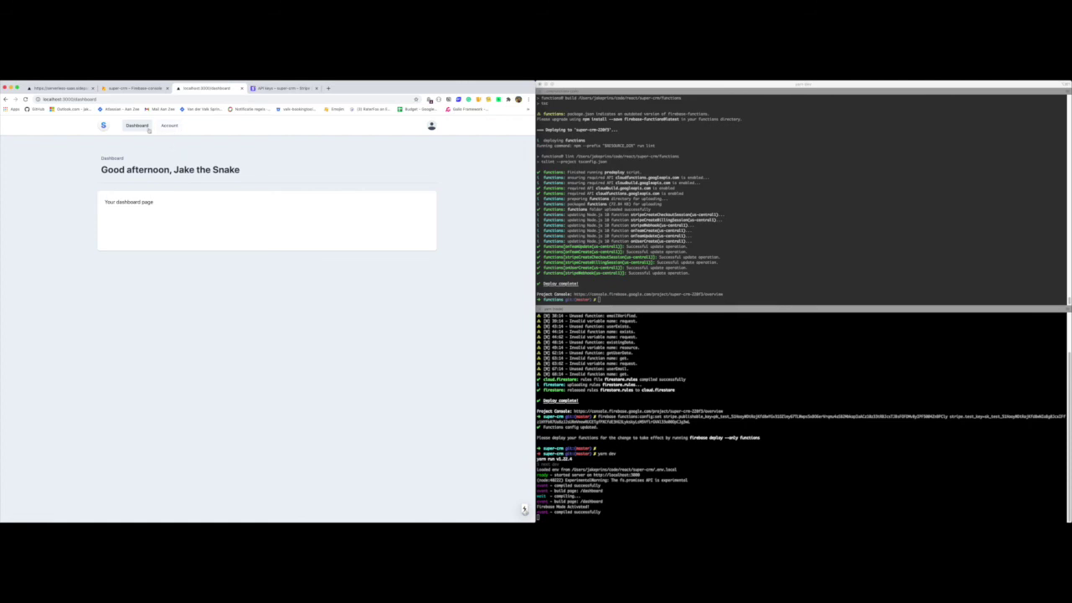
{"action": "left_click", "coordinate": [432, 124]}
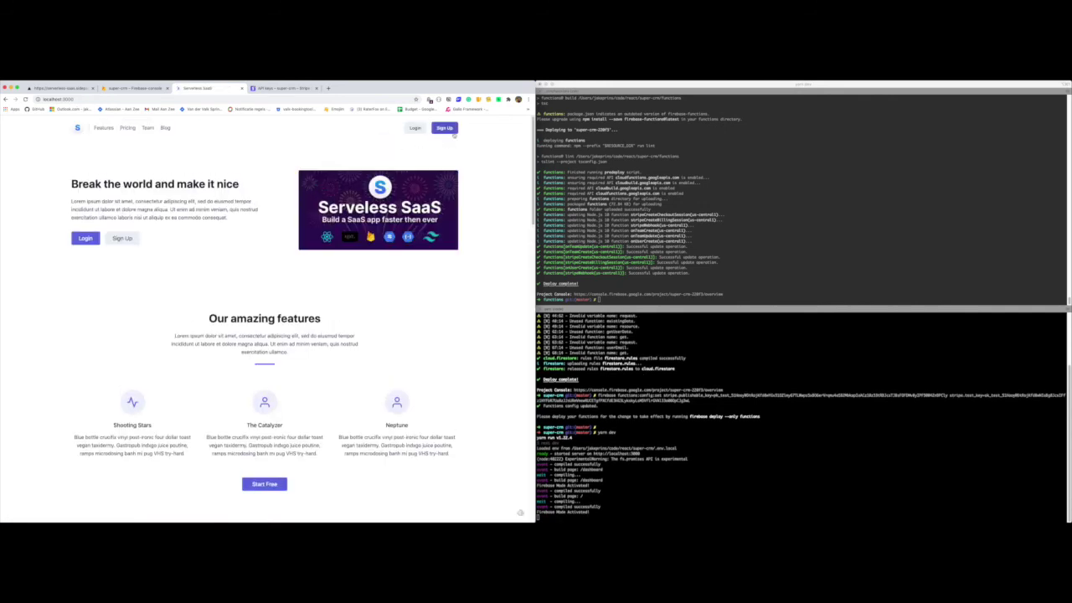
Go to Sign Up and put the test user's e-mail address into the Email address field.
{"action": "left_click", "coordinate": [451, 130]}
{"action": "left_click", "coordinate": [255, 232]}
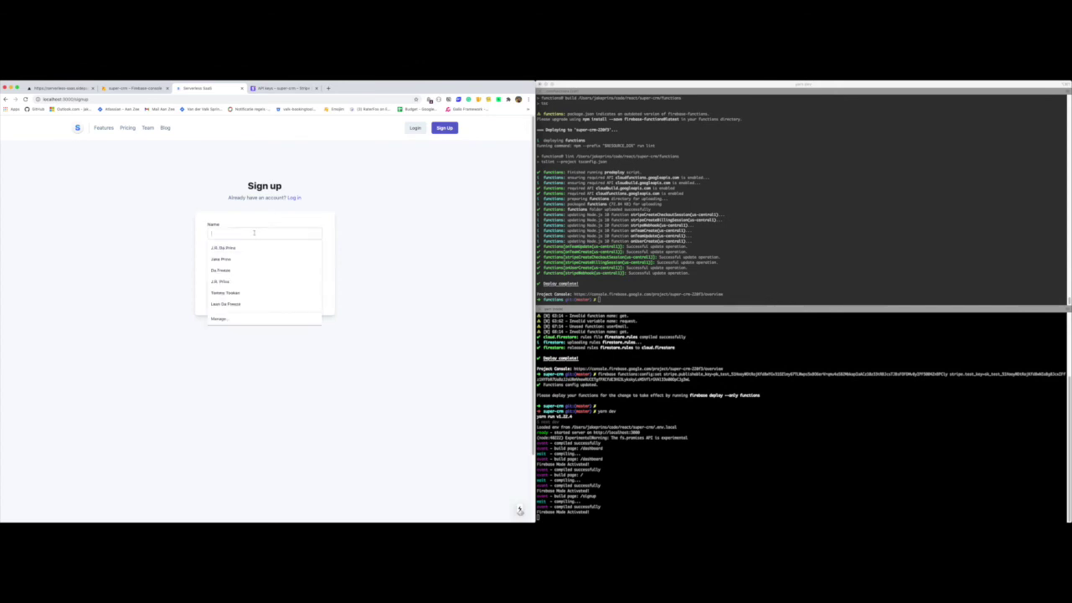
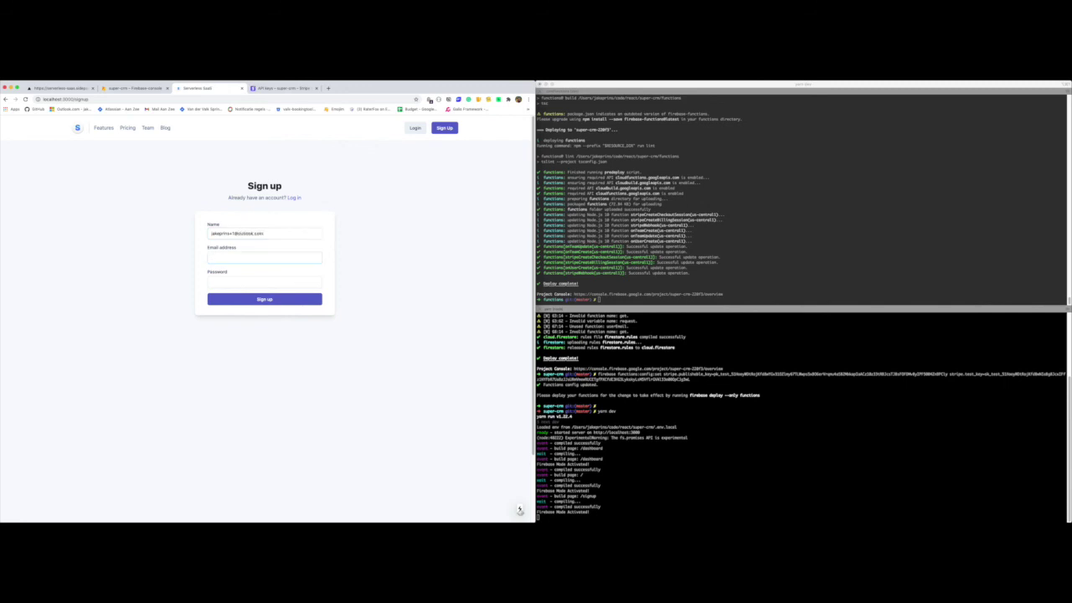
{"action": "type", "text": "jakeprins"}
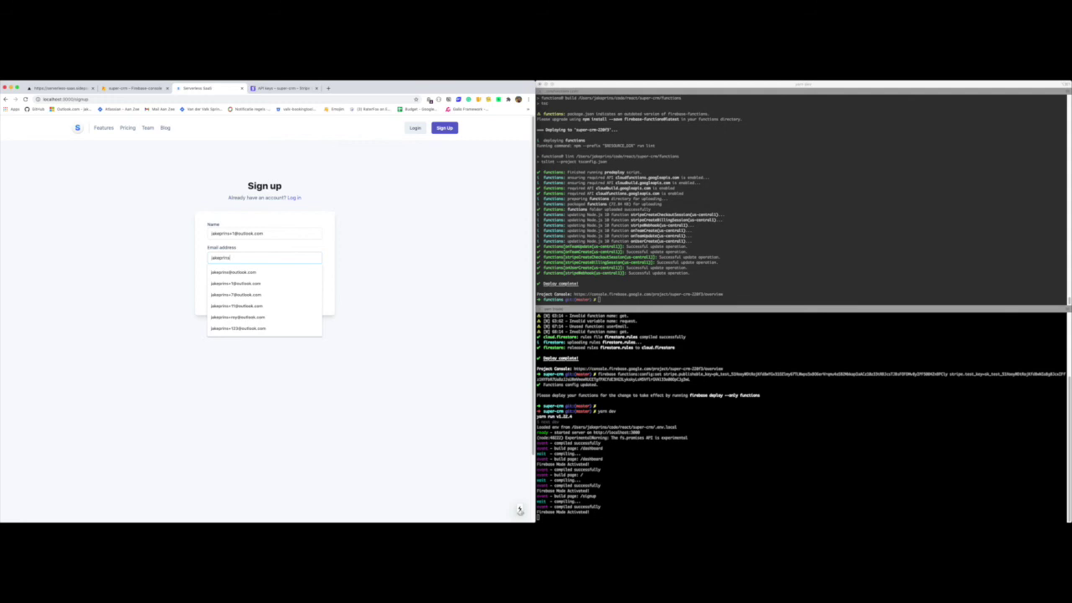
{"action": "left_click", "coordinate": [257, 232]}
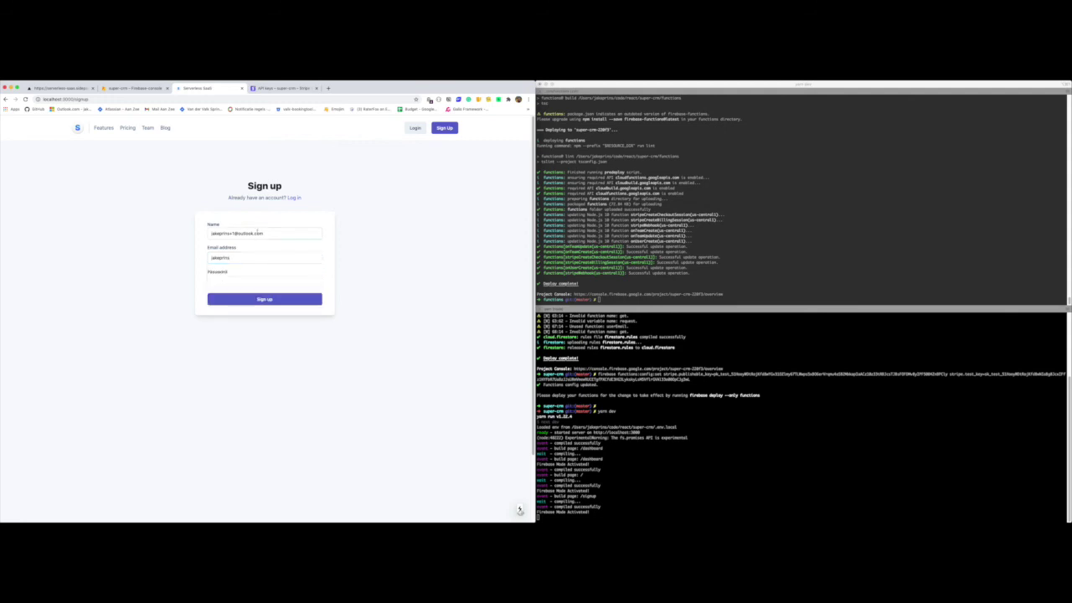
{"action": "key", "text": "super+a"}
{"action": "left_click", "coordinate": [246, 257]}
{"action": "key", "text": "super+a"}
{"action": "key", "text": "super+v"}
Replace the Name field with the user's name, fill the password and submit sign-up.
{"action": "left_click", "coordinate": [279, 234]}
{"action": "key", "text": "super+a"}
{"action": "type", "text": "Jake pr"}
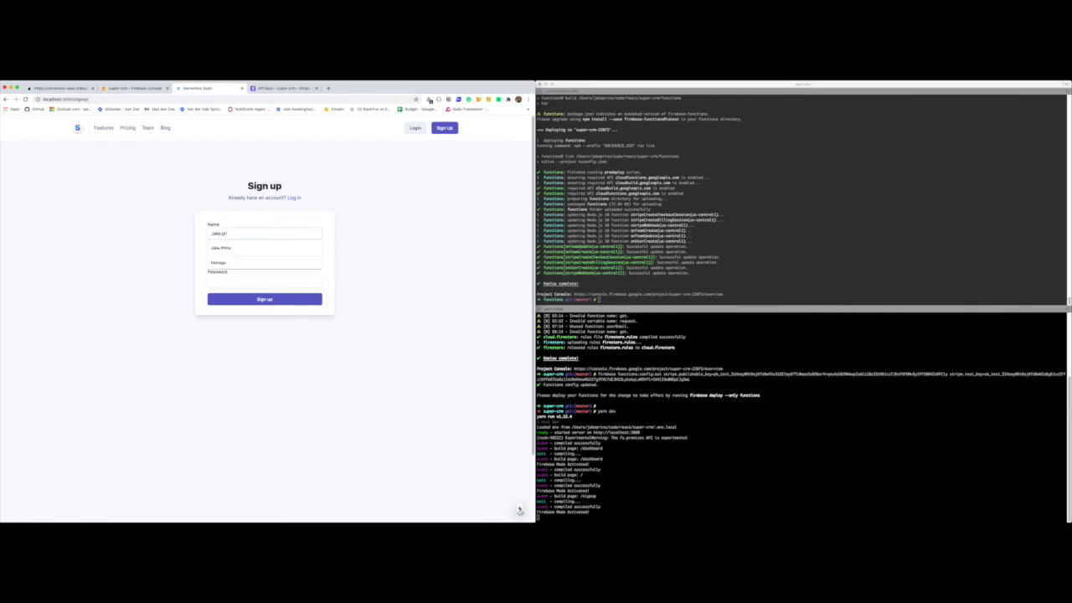
{"action": "left_click", "coordinate": [270, 281]}
{"action": "key", "text": "Return"}
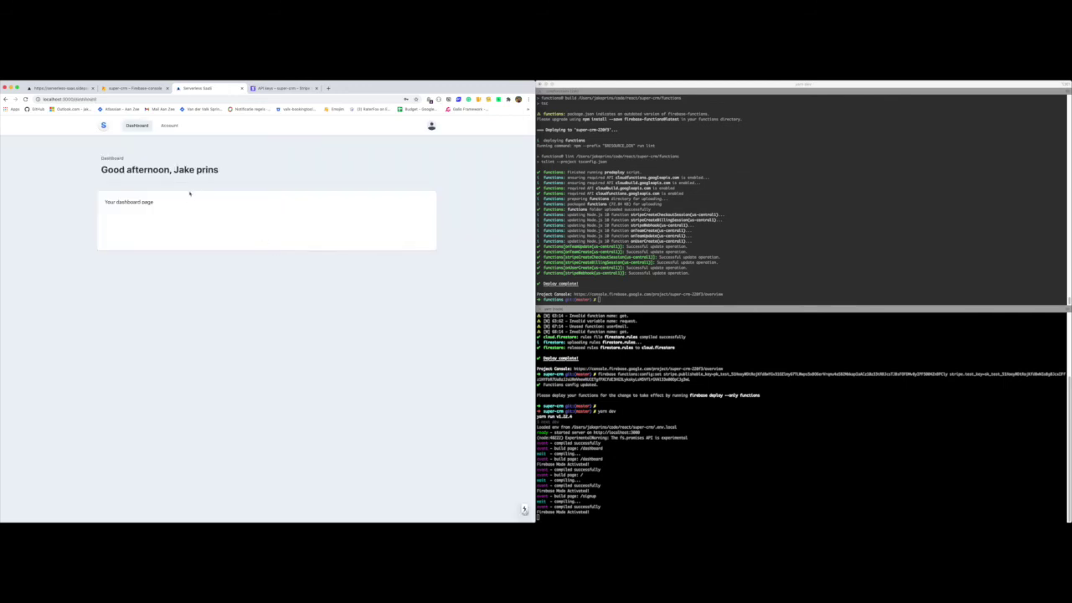
{"action": "left_click", "coordinate": [140, 89]}
{"action": "left_click", "coordinate": [31, 187]}
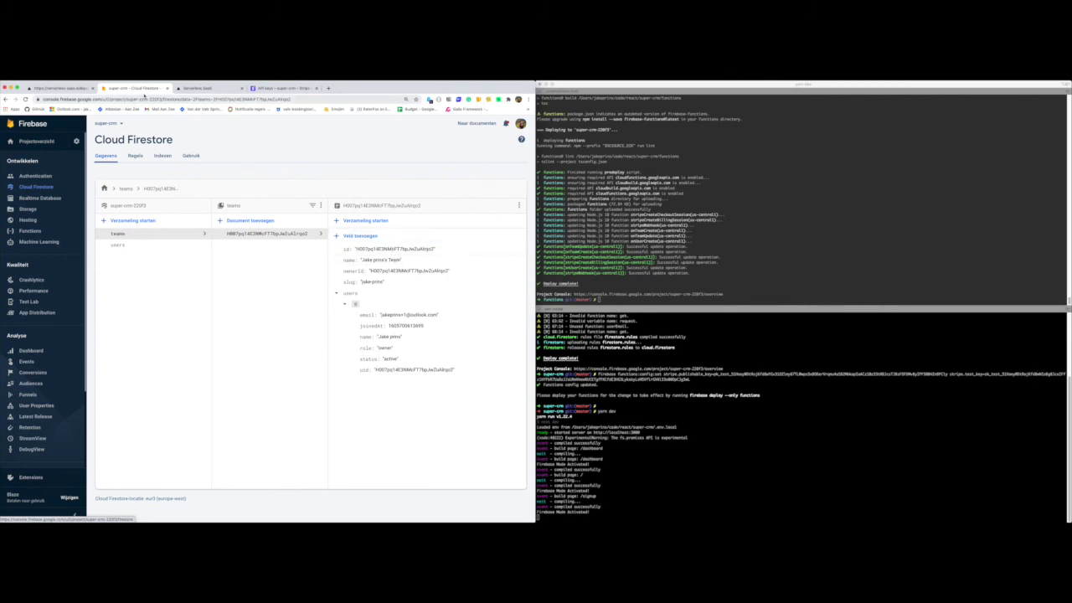
{"action": "left_click", "coordinate": [189, 89]}
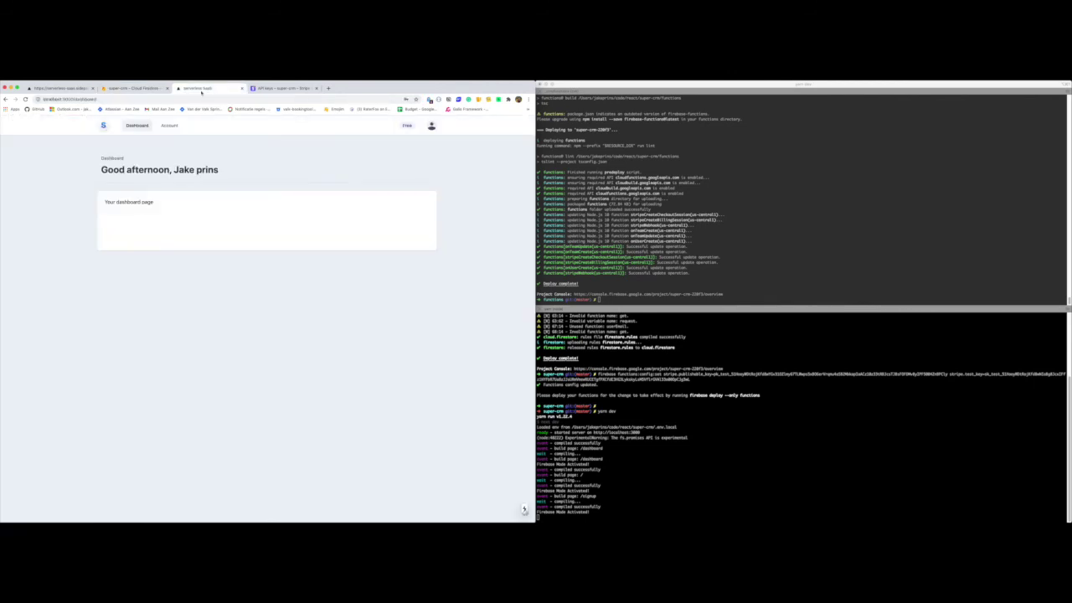
Open Account settings, review the General and Team details, then go to Billing.
{"action": "left_click", "coordinate": [169, 126]}
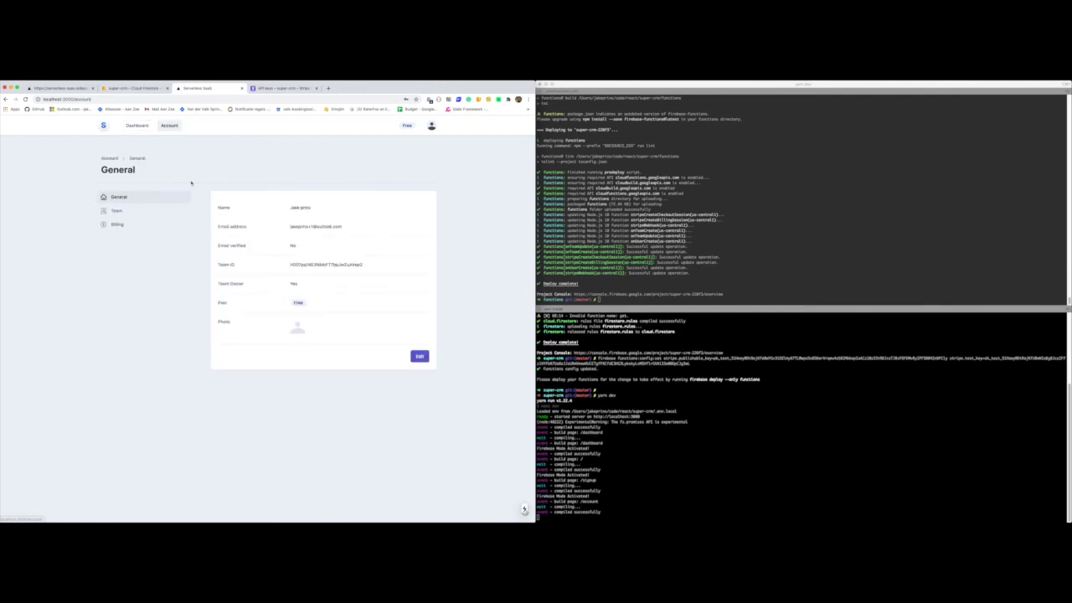
{"action": "double_click", "coordinate": [336, 262]}
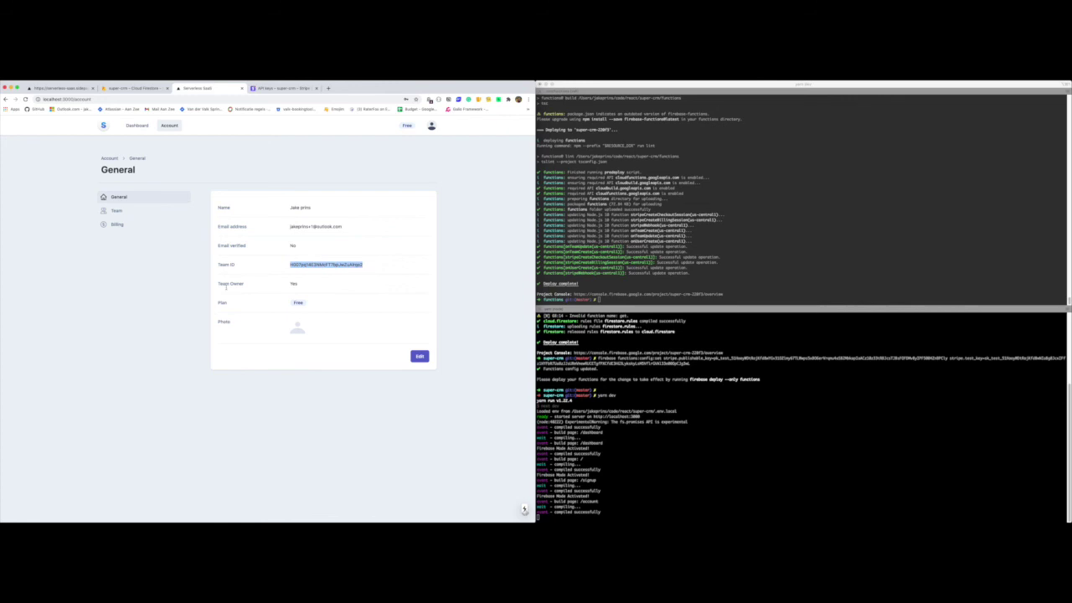
{"action": "left_click", "coordinate": [117, 212]}
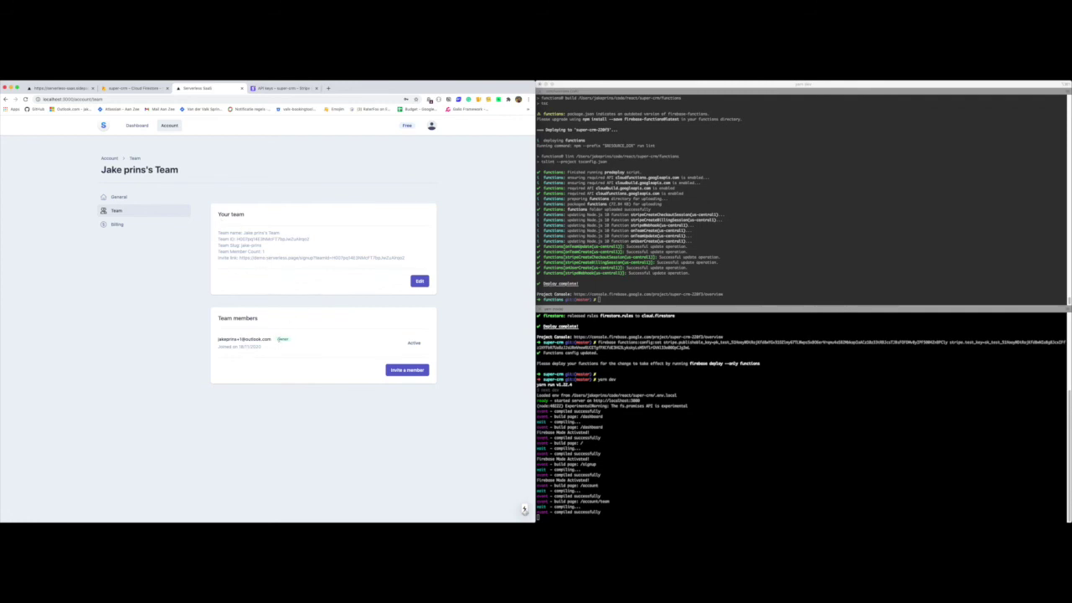
{"action": "left_click", "coordinate": [118, 198]}
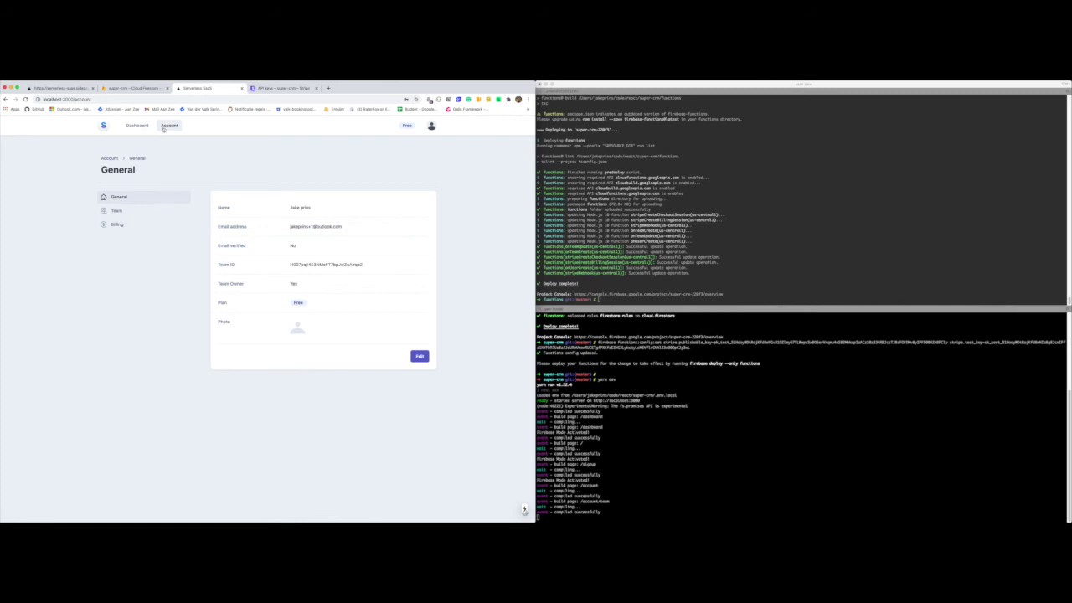
{"action": "left_click", "coordinate": [121, 224]}
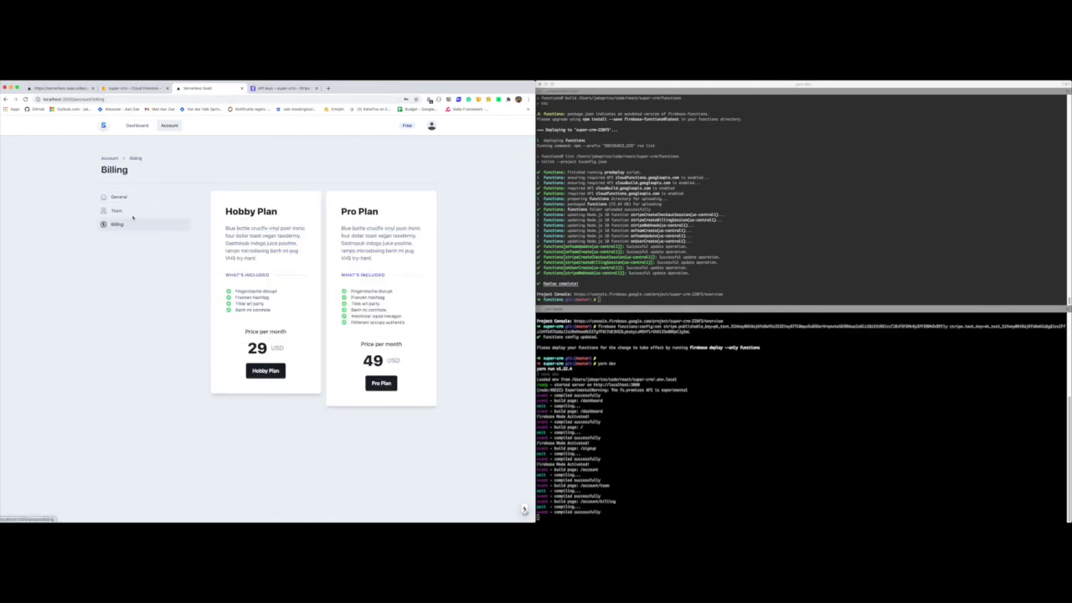
Choose the Hobby Plan and enter the Stripe test card and cardholder name in Checkout.
{"action": "left_click", "coordinate": [279, 367]}
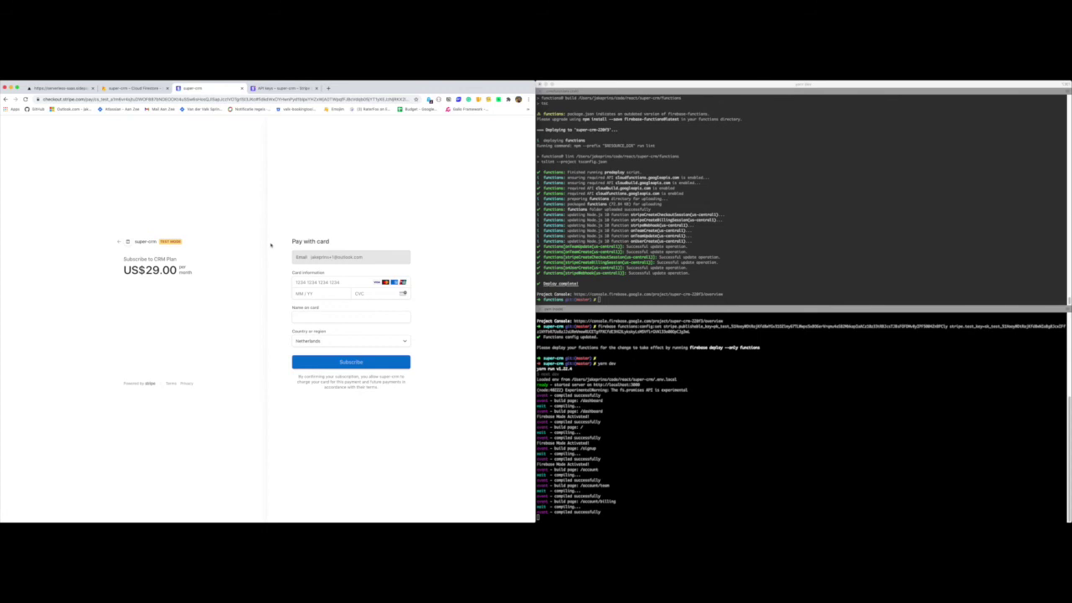
{"action": "left_click", "coordinate": [314, 282]}
{"action": "type", "text": "42"}
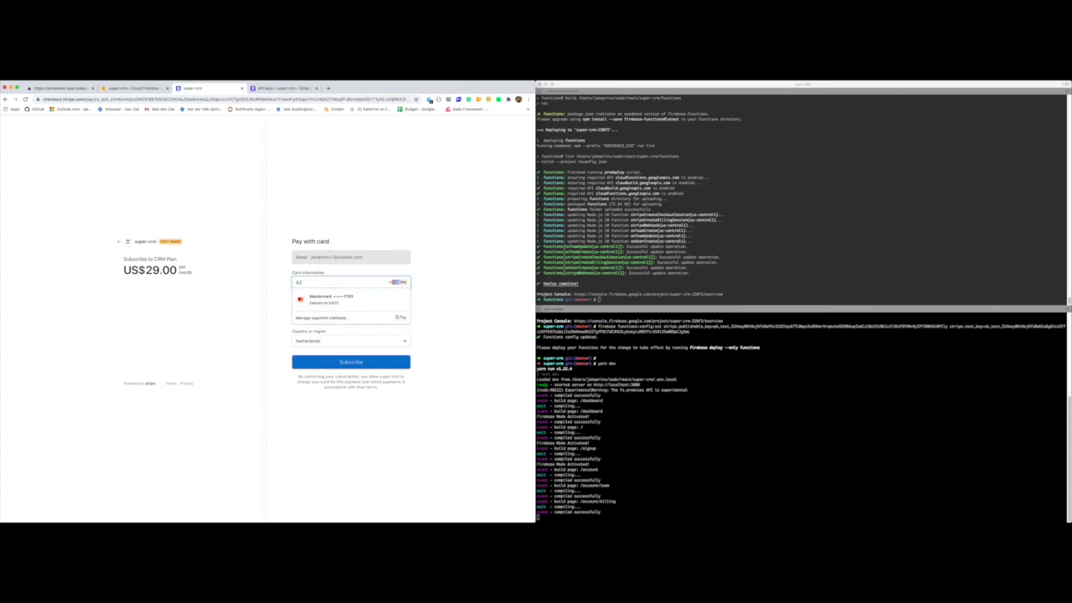
{"action": "type", "text": "4242424242424204243"}
{"action": "left_click", "coordinate": [294, 316]}
{"action": "type", "text": "Jake"}
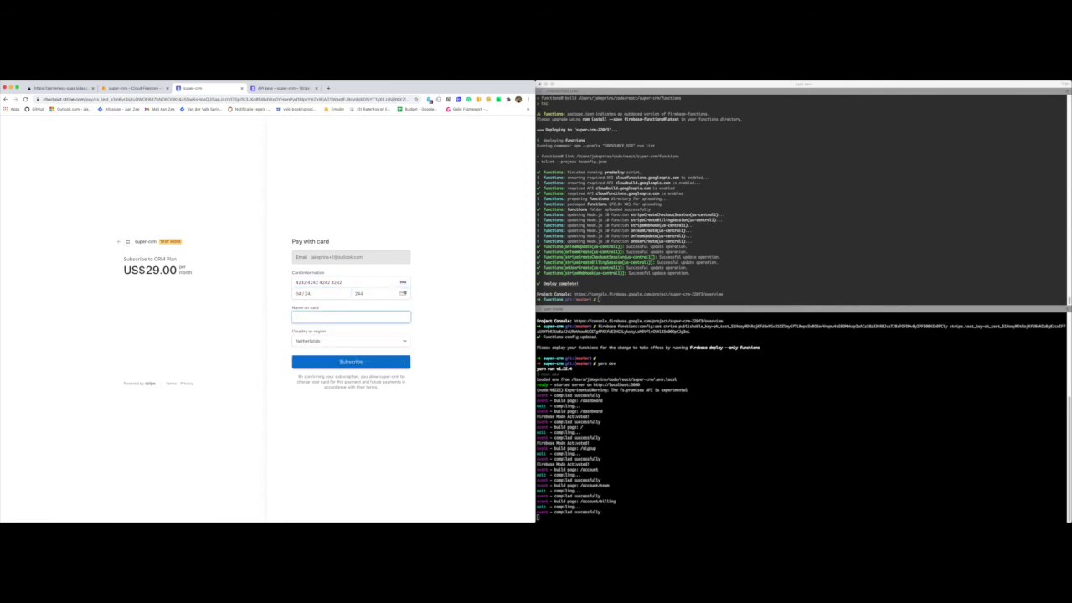
Subscribe to the US$29 monthly plan and confirm Hobby is active on the Billing page.
{"action": "left_click", "coordinate": [456, 295]}
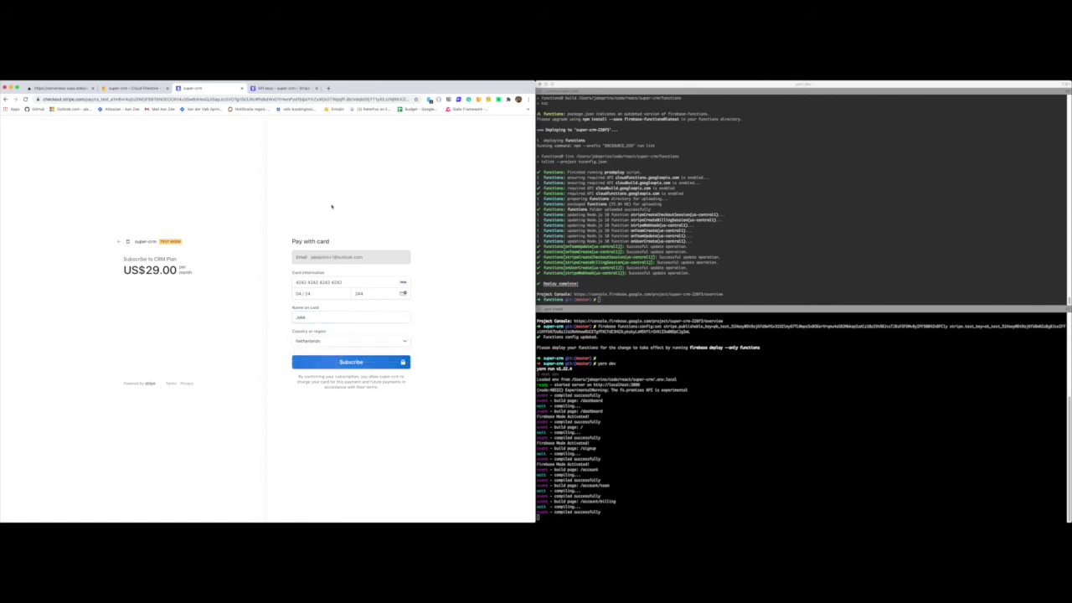
{"action": "left_click", "coordinate": [293, 360]}
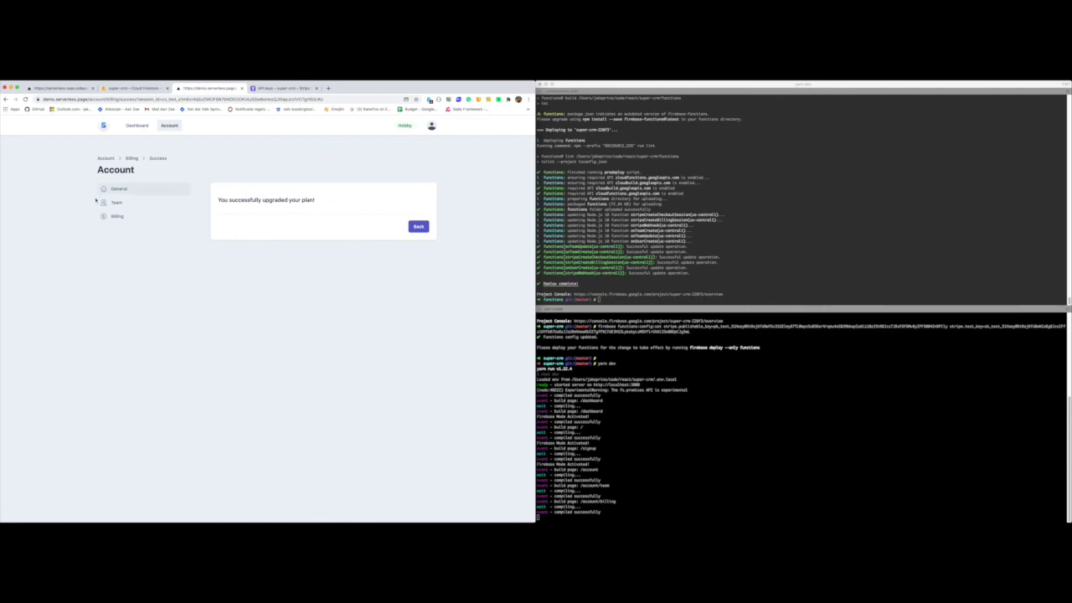
{"action": "left_click", "coordinate": [117, 216]}
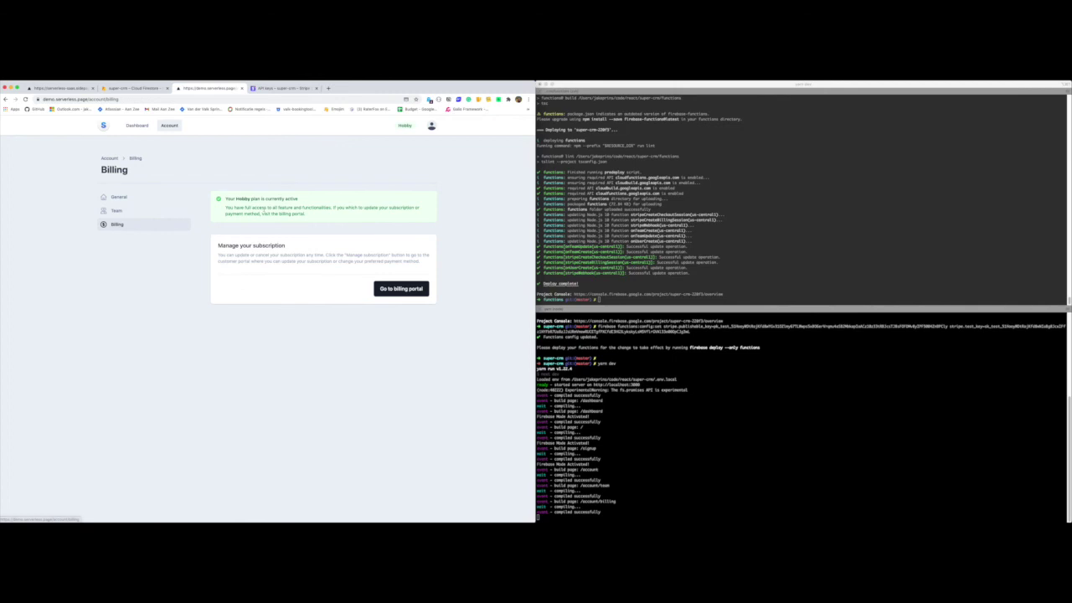
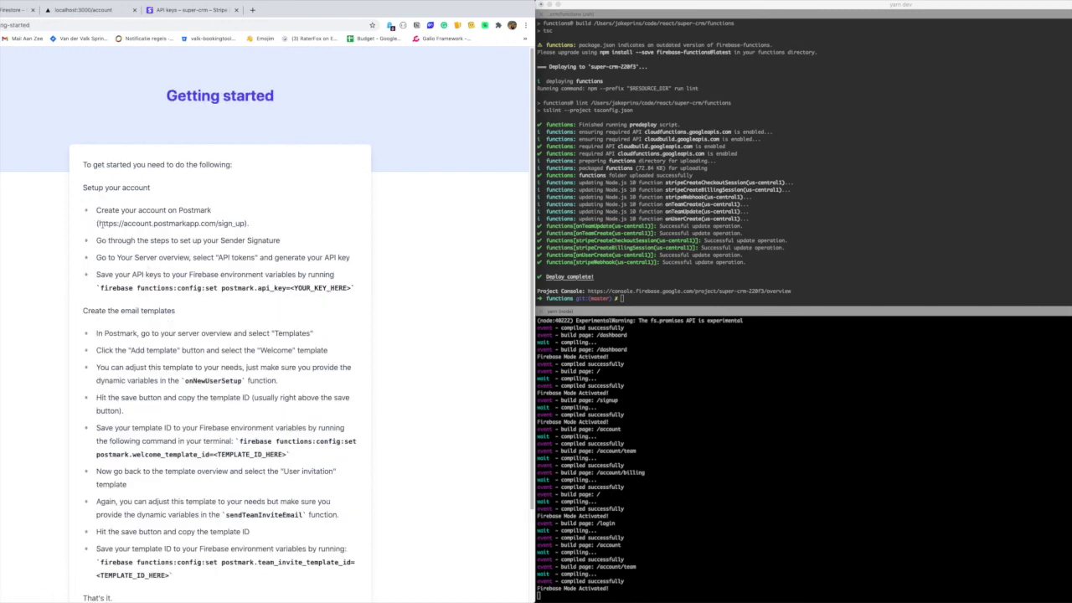
Open account.postmarkapp.com in a new tab and copy the Transaction Emails server's API token.
{"action": "left_click_drag", "start_coordinate": [99, 223], "coordinate": [211, 224]}
{"action": "key", "text": "ctrl+c"}
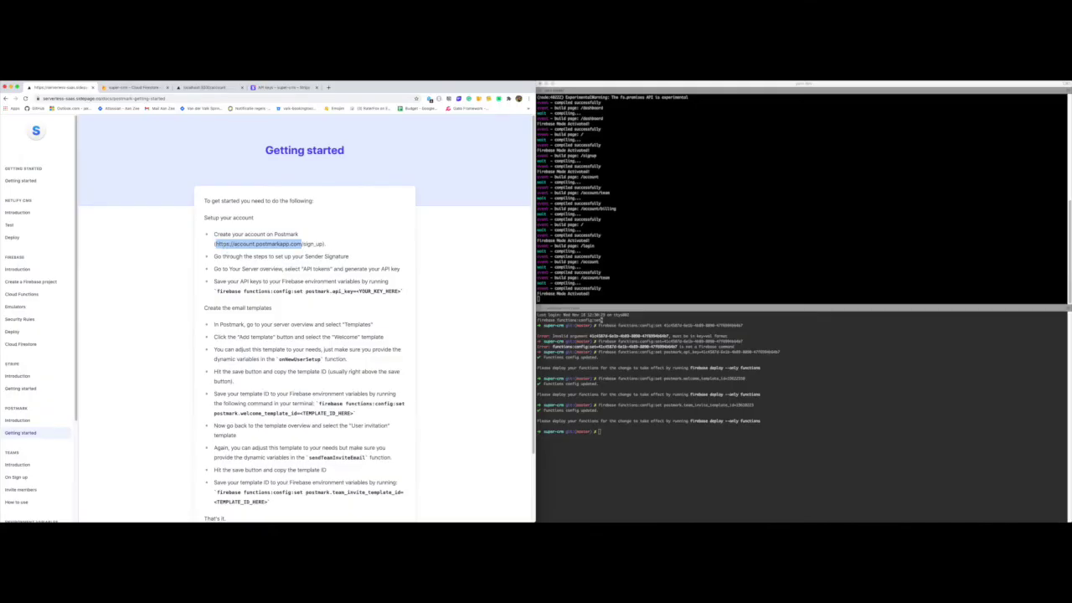
{"action": "left_click", "coordinate": [328, 88]}
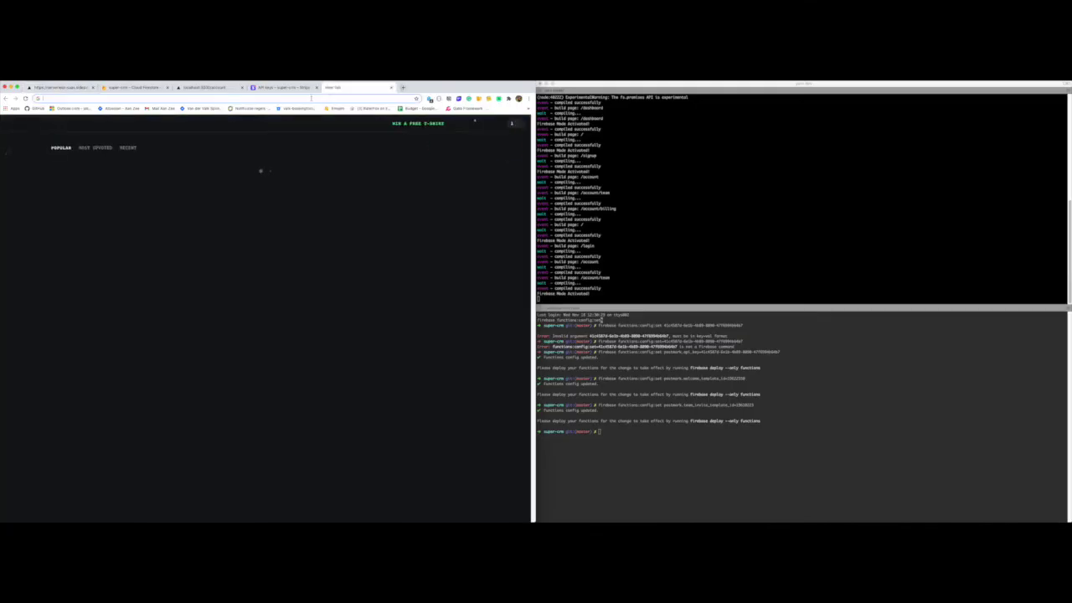
{"action": "key", "text": "ctrl+v"}
{"action": "key", "text": "Return"}
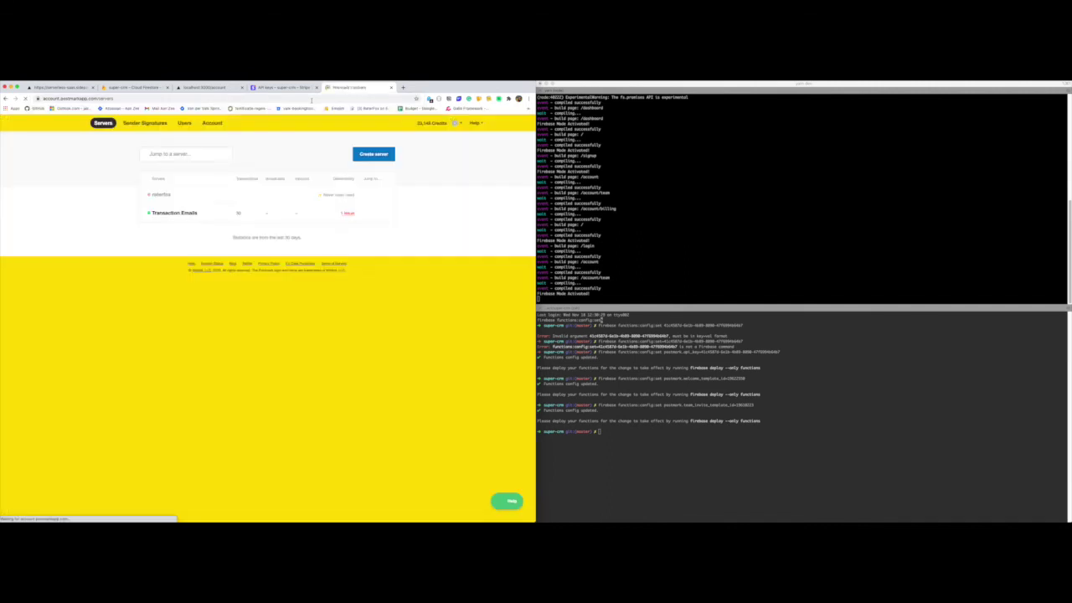
{"action": "left_click", "coordinate": [167, 213]}
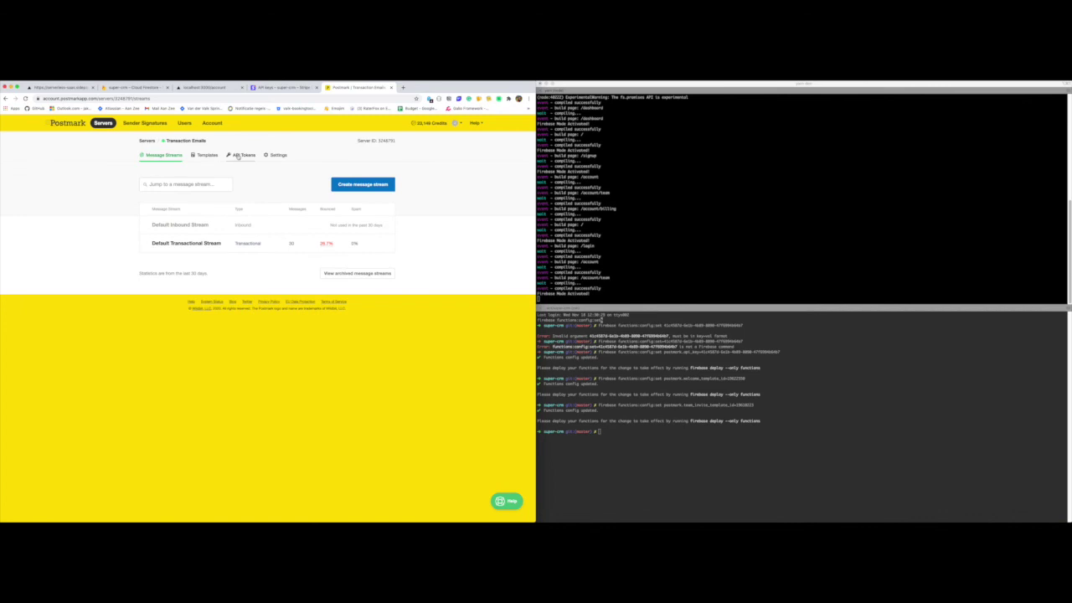
{"action": "left_click", "coordinate": [238, 155]}
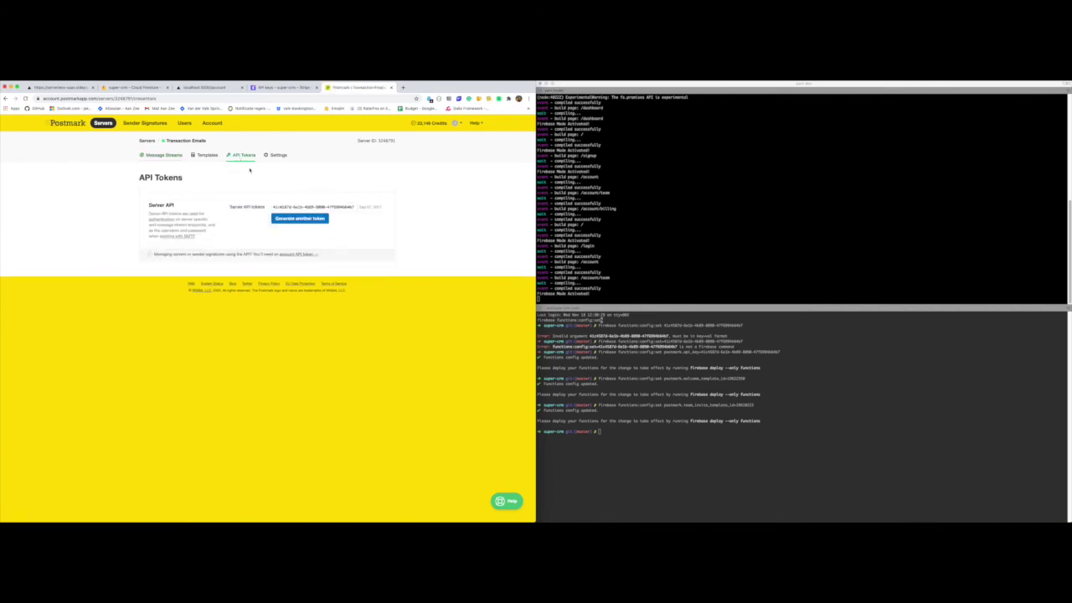
{"action": "left_click", "coordinate": [301, 206]}
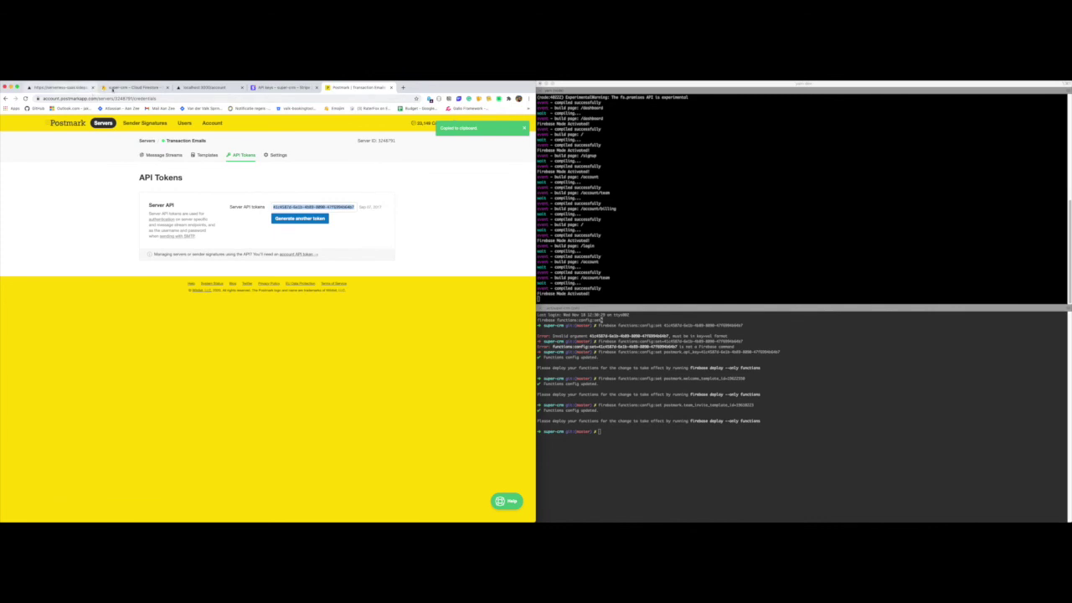
{"action": "left_click", "coordinate": [73, 88]}
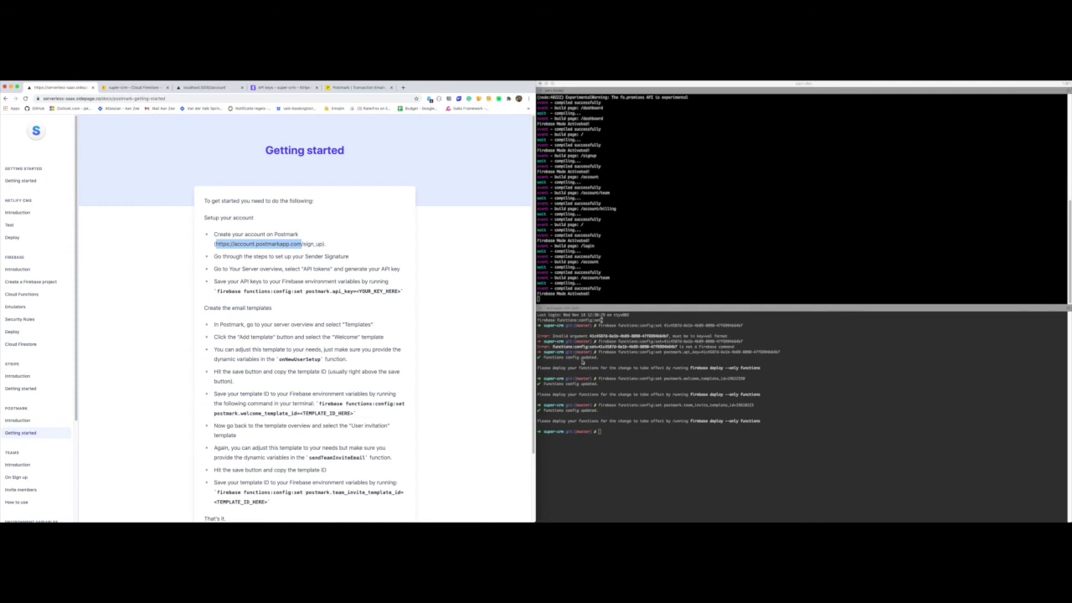
Run functions:config:set postmark.api_key in Terminal with the copied Postmark token appended.
{"action": "left_click_drag", "start_coordinate": [216, 290], "coordinate": [357, 291]}
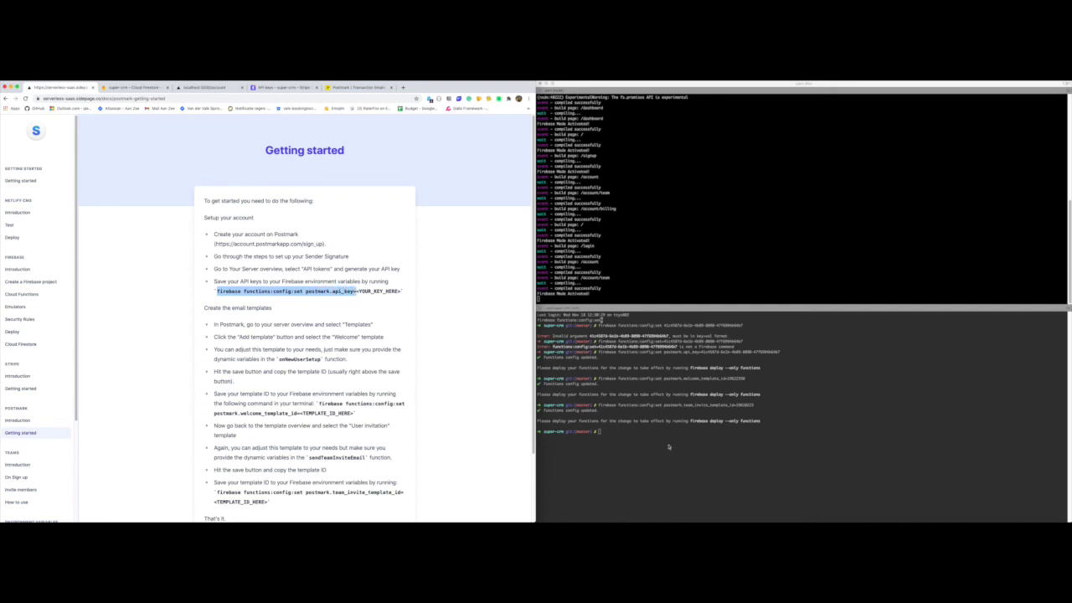
{"action": "left_click", "coordinate": [683, 435]}
{"action": "key", "text": "super+v"}
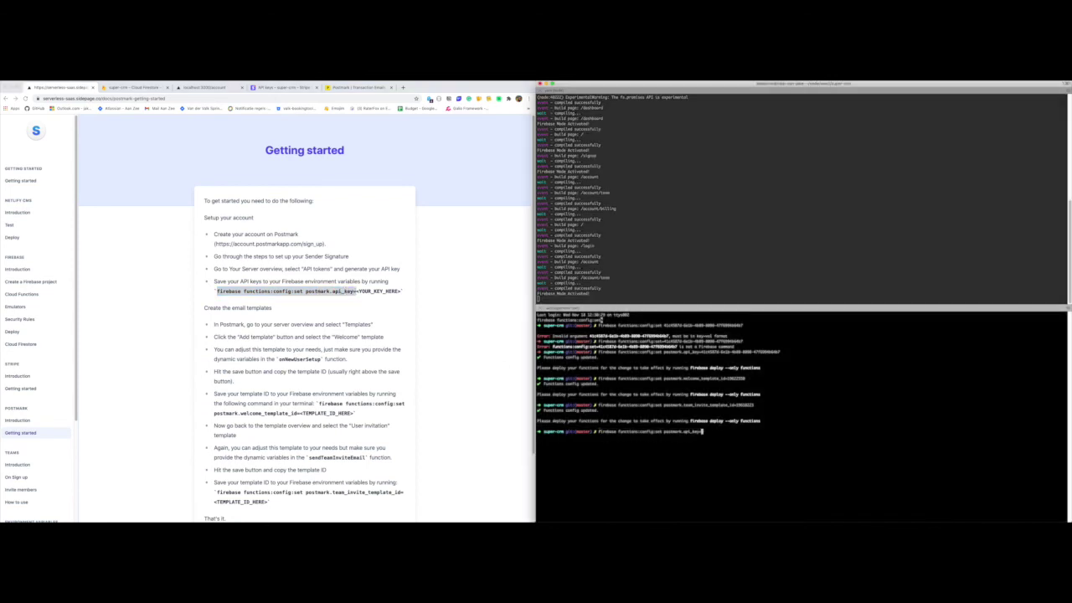
{"action": "key", "text": "super+shift+v"}
{"action": "key", "text": "Down"}
{"action": "key", "text": "Right"}
{"action": "key", "text": "Down"}
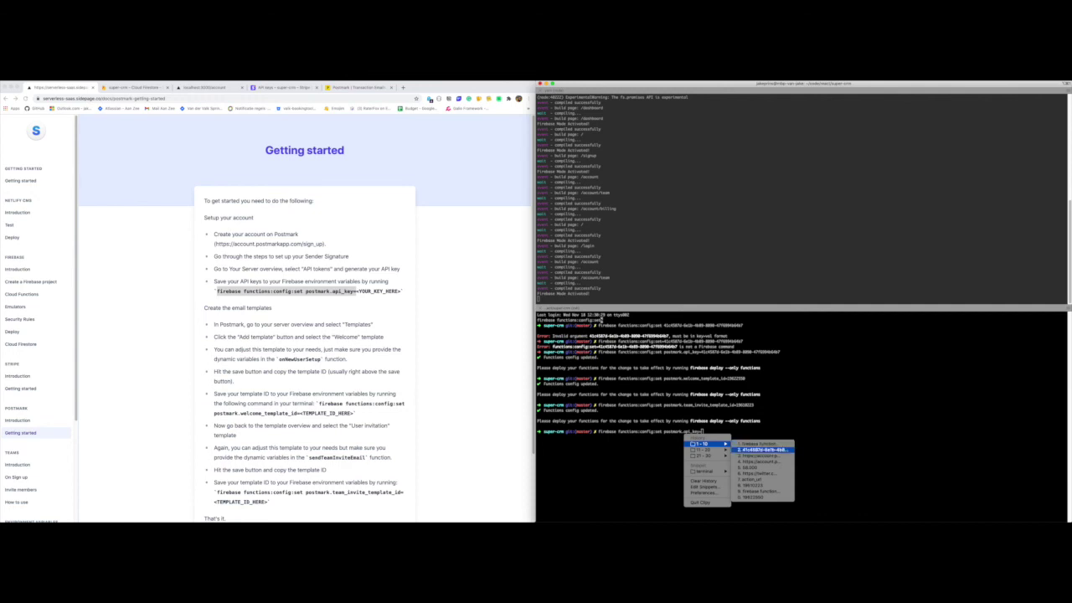
{"action": "key", "text": "Return"}
{"action": "key", "text": "Return"}
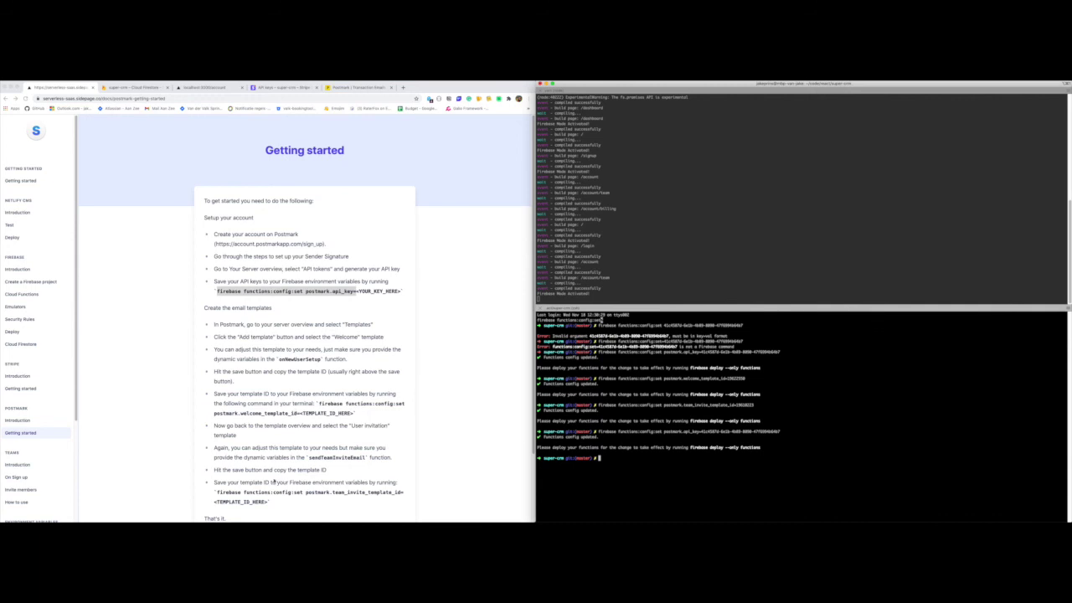
{"action": "scroll", "coordinate": [284, 460], "scroll_direction": "down", "scroll_amount": 2}
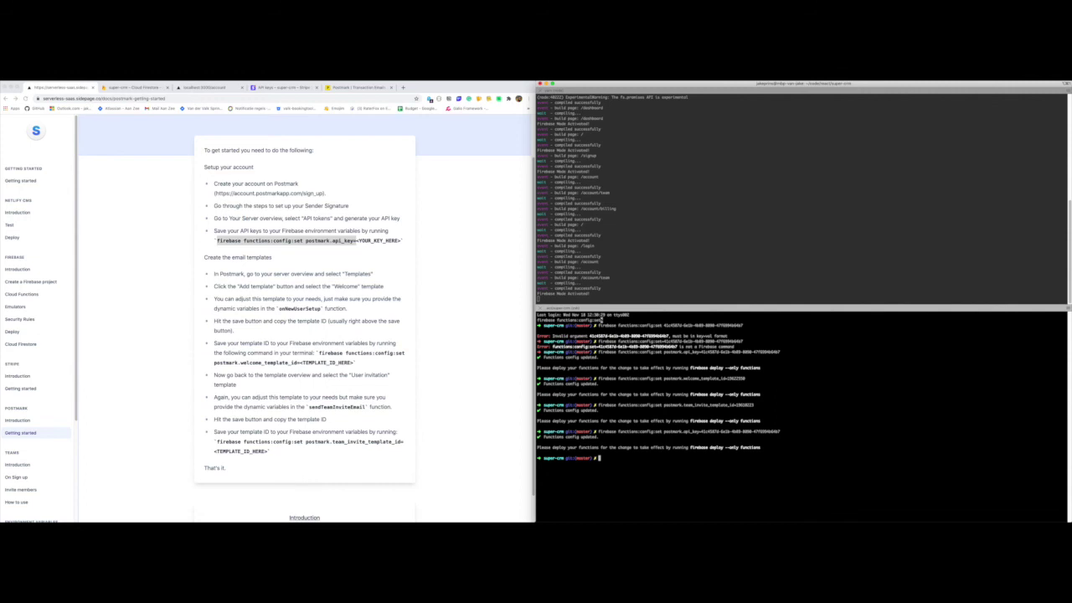
Add a Welcome template to the Transaction Emails server, keeping the existing layout.
{"action": "left_click", "coordinate": [345, 87]}
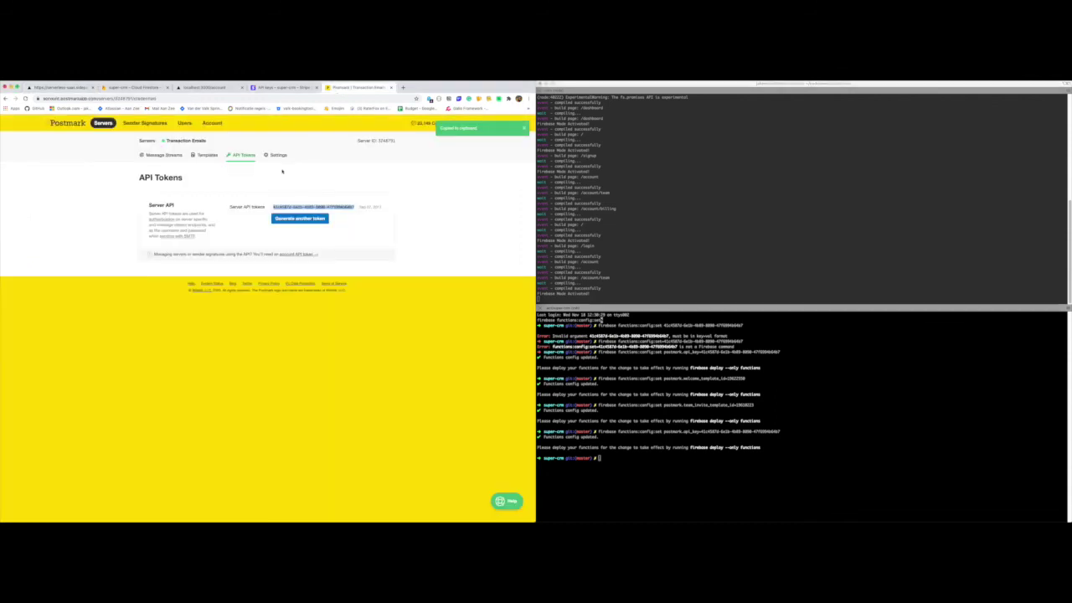
{"action": "left_click", "coordinate": [208, 156]}
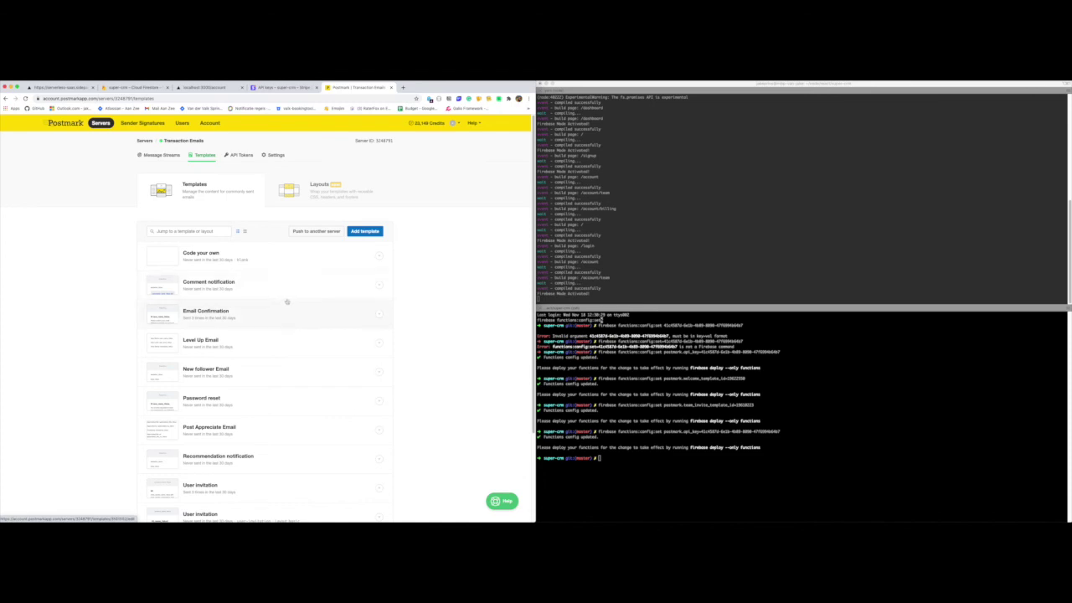
{"action": "left_click", "coordinate": [361, 232]}
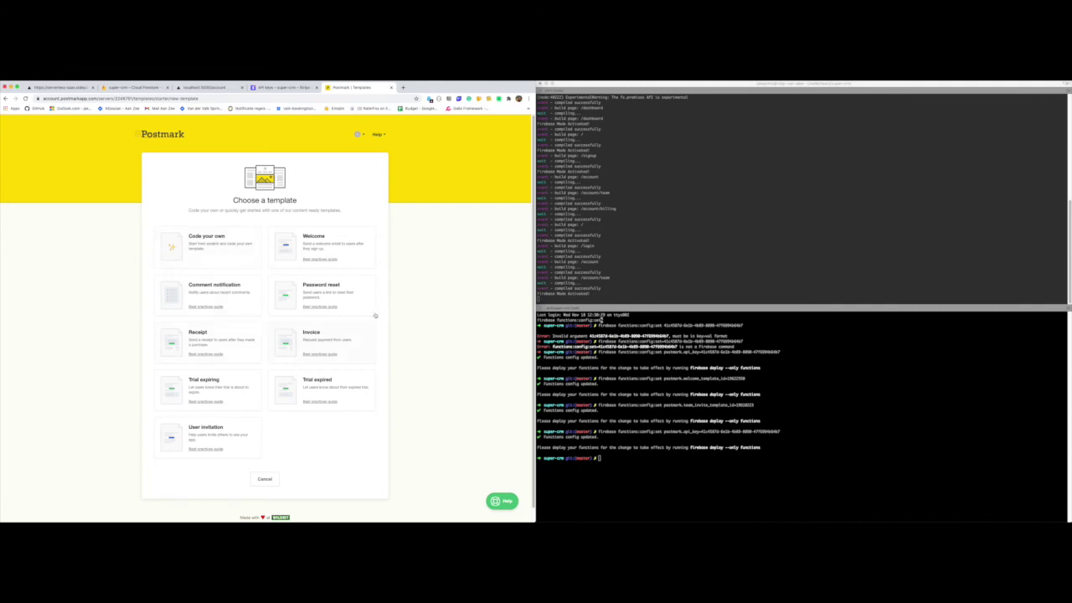
{"action": "left_click", "coordinate": [332, 242]}
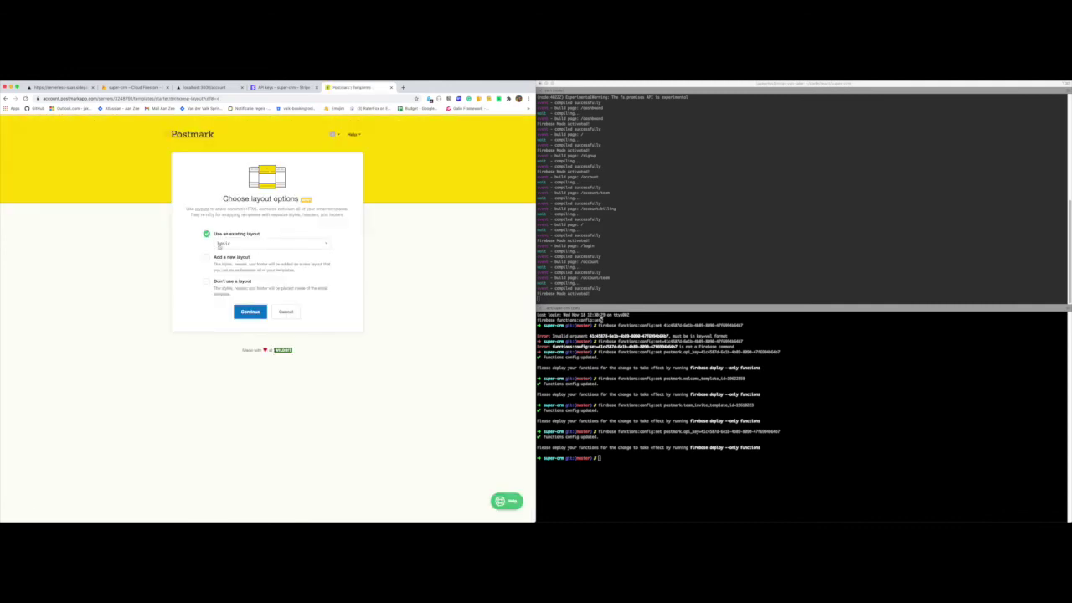
{"action": "left_click", "coordinate": [245, 313]}
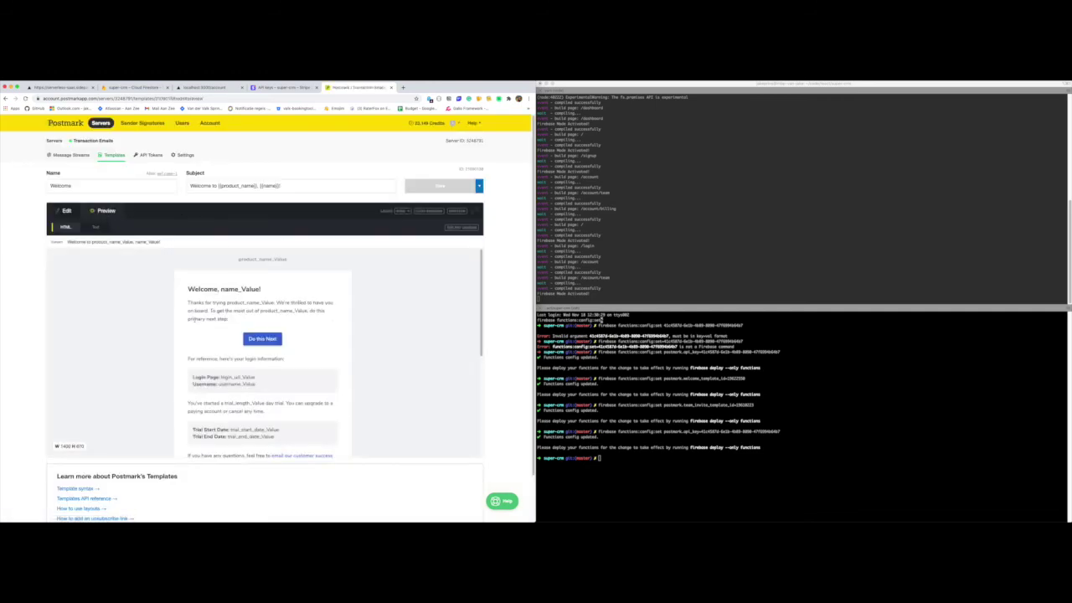
{"action": "scroll", "coordinate": [233, 315], "scroll_direction": "down", "scroll_amount": 1}
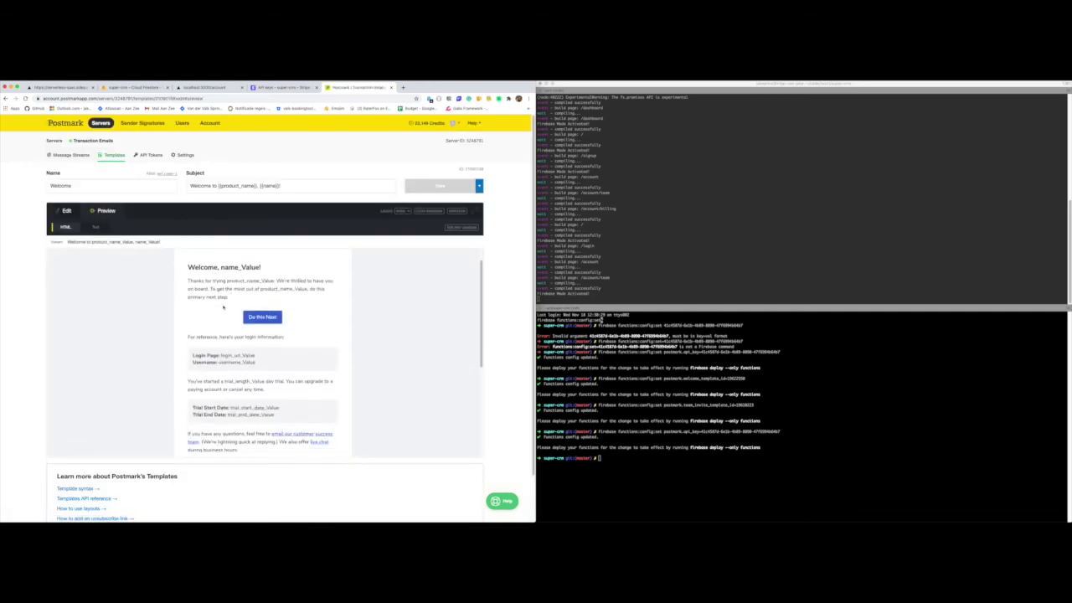
{"action": "scroll", "coordinate": [224, 307], "scroll_direction": "down", "scroll_amount": 1}
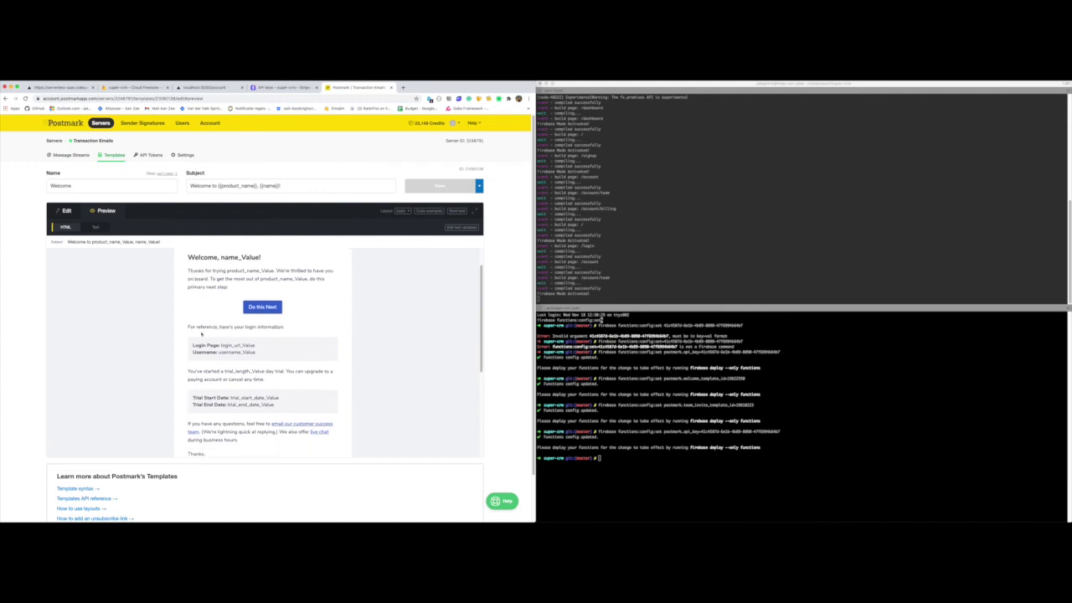
{"action": "scroll", "coordinate": [213, 366], "scroll_direction": "up", "scroll_amount": 2}
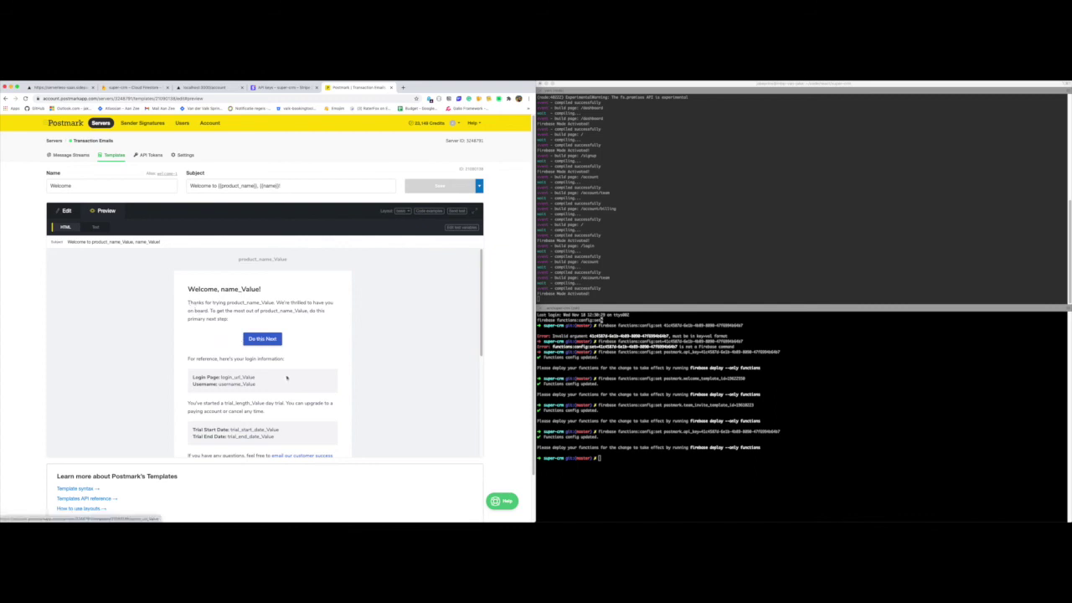
Review the Welcome template's HTML source, then place the VS Code project beside the browser.
{"action": "left_click", "coordinate": [74, 215]}
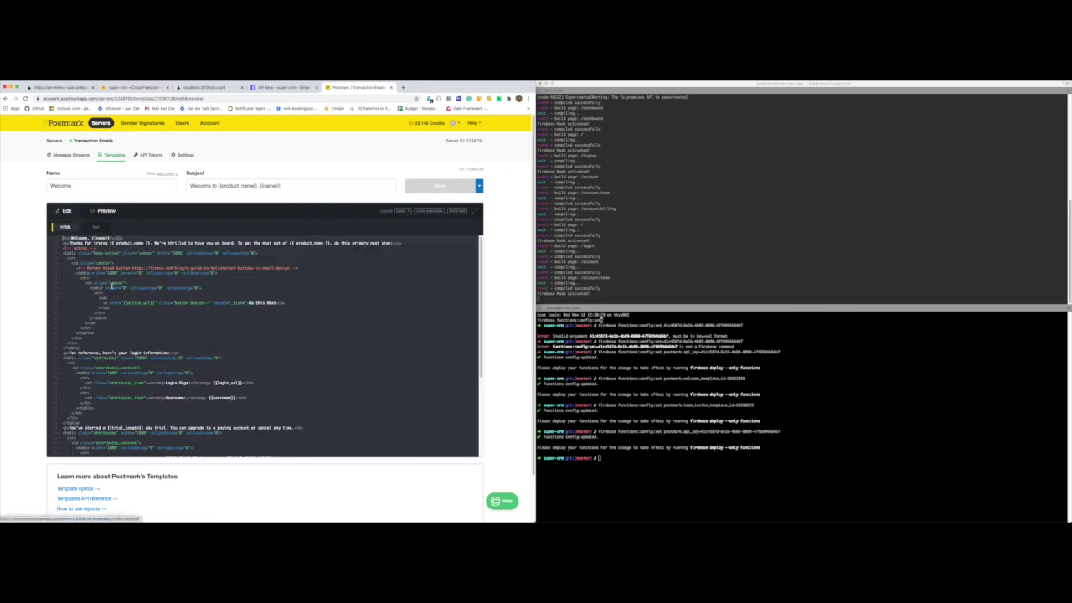
{"action": "scroll", "coordinate": [114, 328], "scroll_direction": "down", "scroll_amount": 3}
{"action": "scroll", "coordinate": [158, 327], "scroll_direction": "down", "scroll_amount": 3}
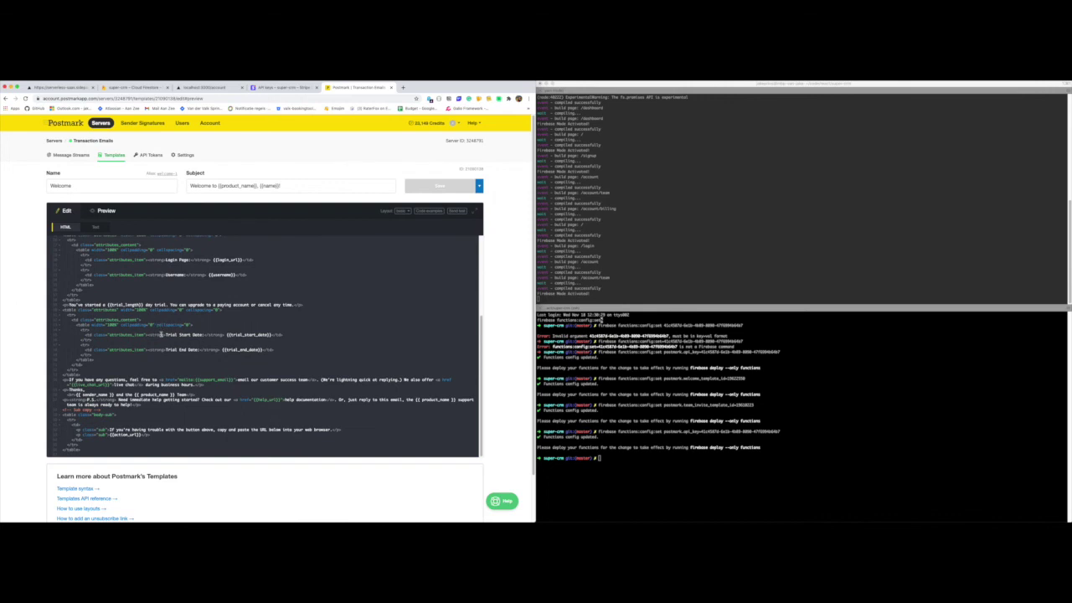
{"action": "scroll", "coordinate": [284, 315], "scroll_direction": "up", "scroll_amount": 5}
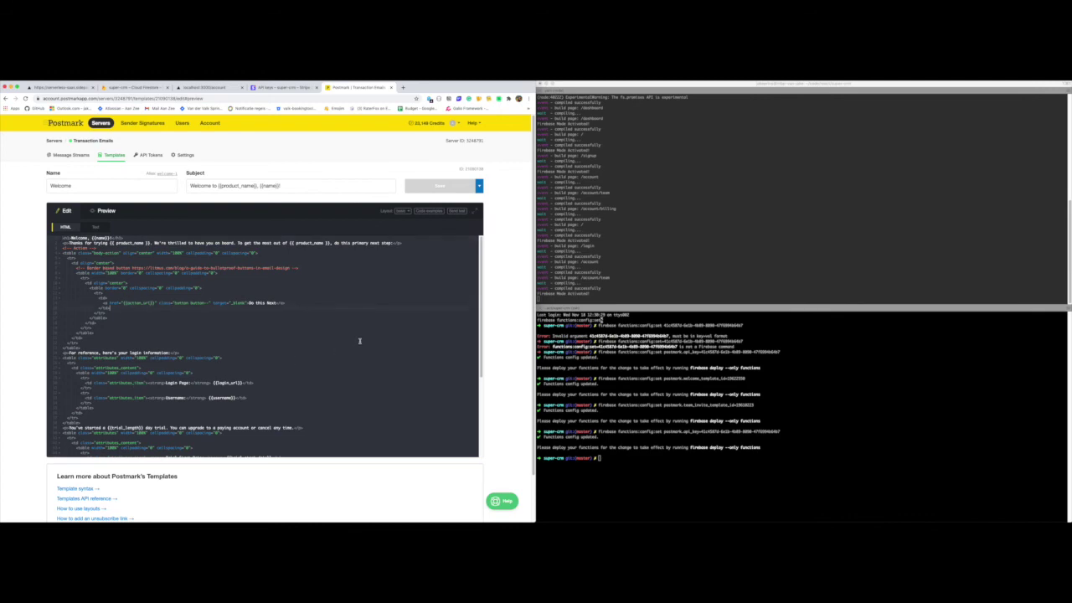
{"action": "key", "text": "ctrl+Up"}
{"action": "left_click", "coordinate": [603, 256]}
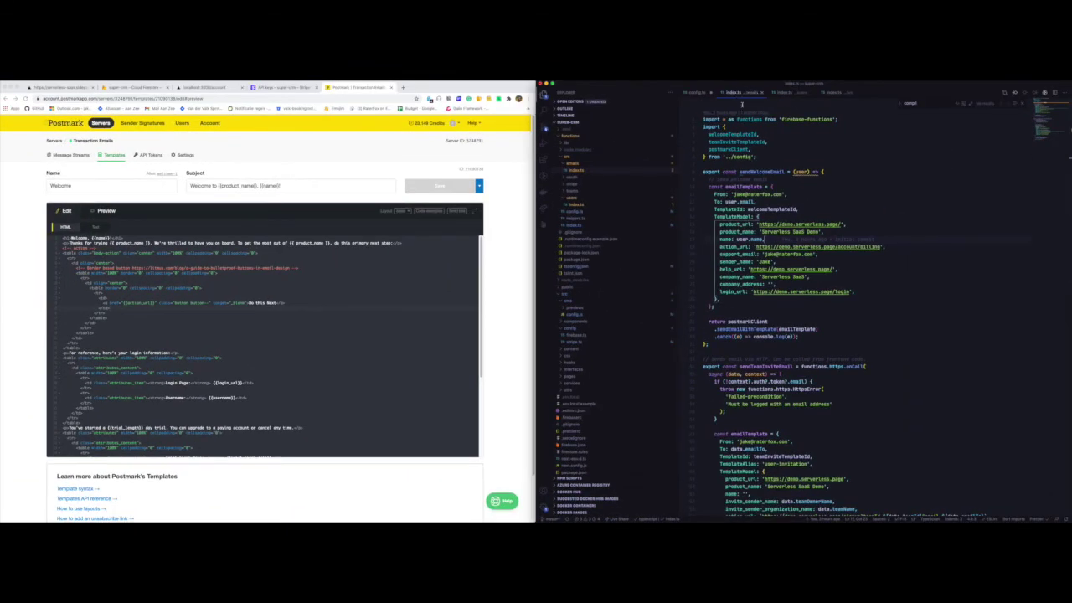
Inspect sendWelcomeEmail's recipient, TemplateId and product_url lines in index.ts.
{"action": "scroll", "coordinate": [809, 270], "scroll_direction": "down", "scroll_amount": 3}
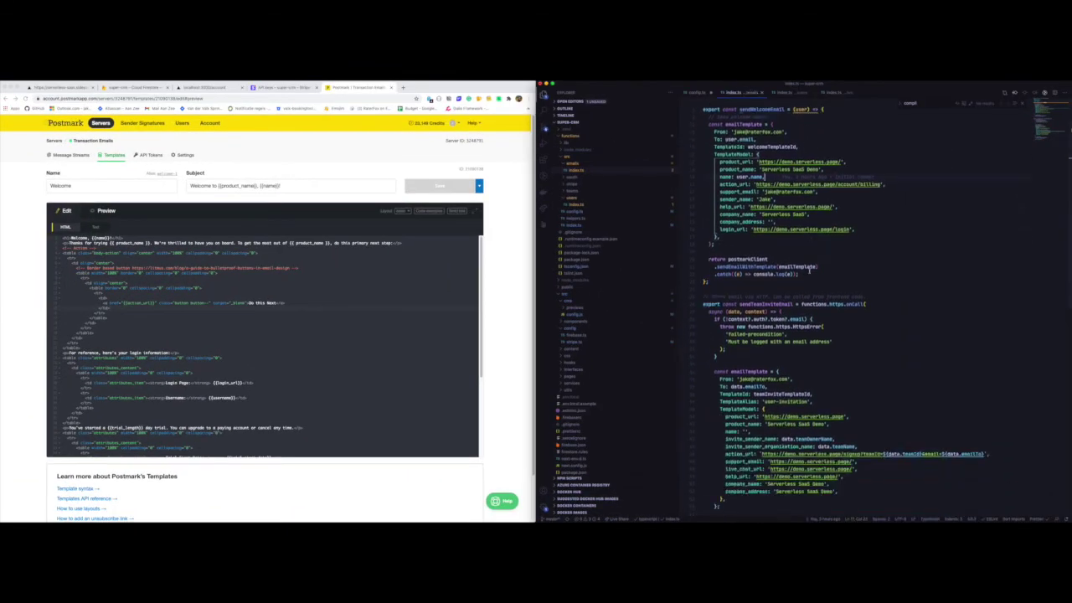
{"action": "scroll", "coordinate": [809, 270], "scroll_direction": "up", "scroll_amount": 3}
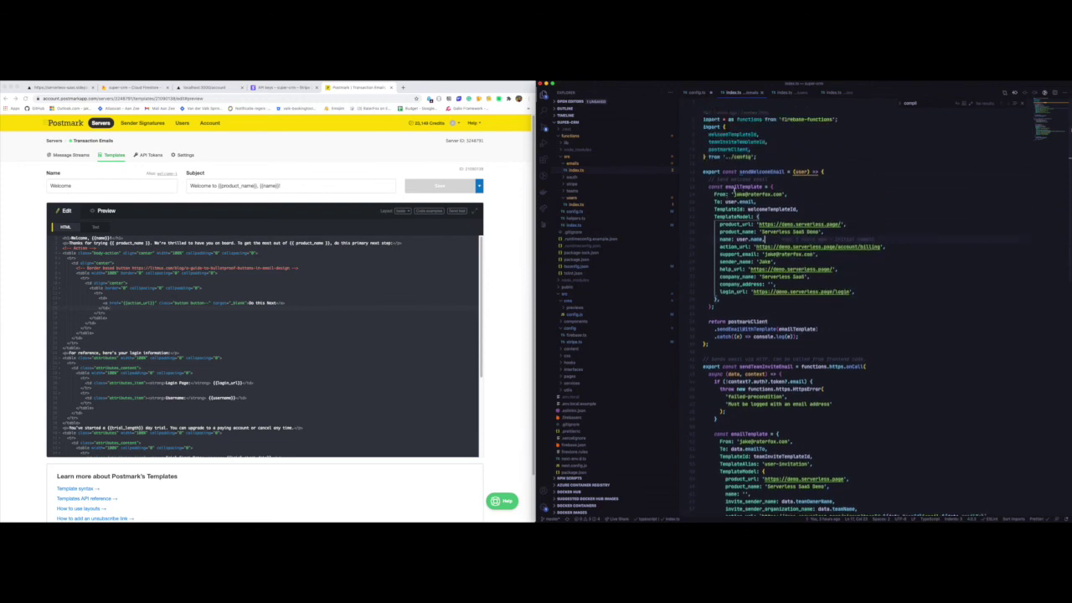
{"action": "mouse_move", "coordinate": [736, 186]}
{"action": "left_click", "coordinate": [735, 199]}
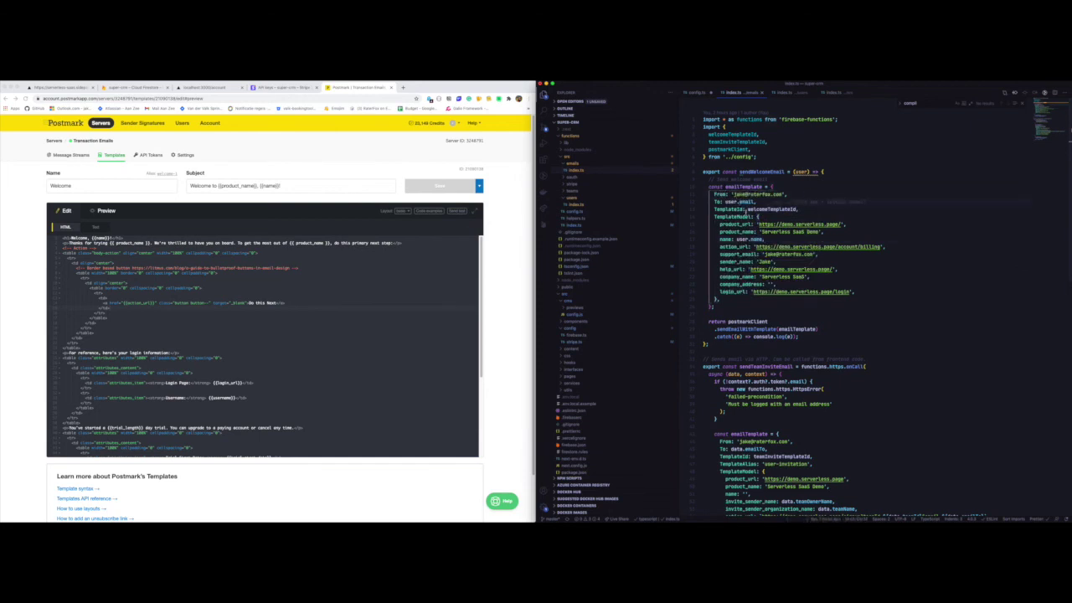
{"action": "left_click", "coordinate": [760, 210]}
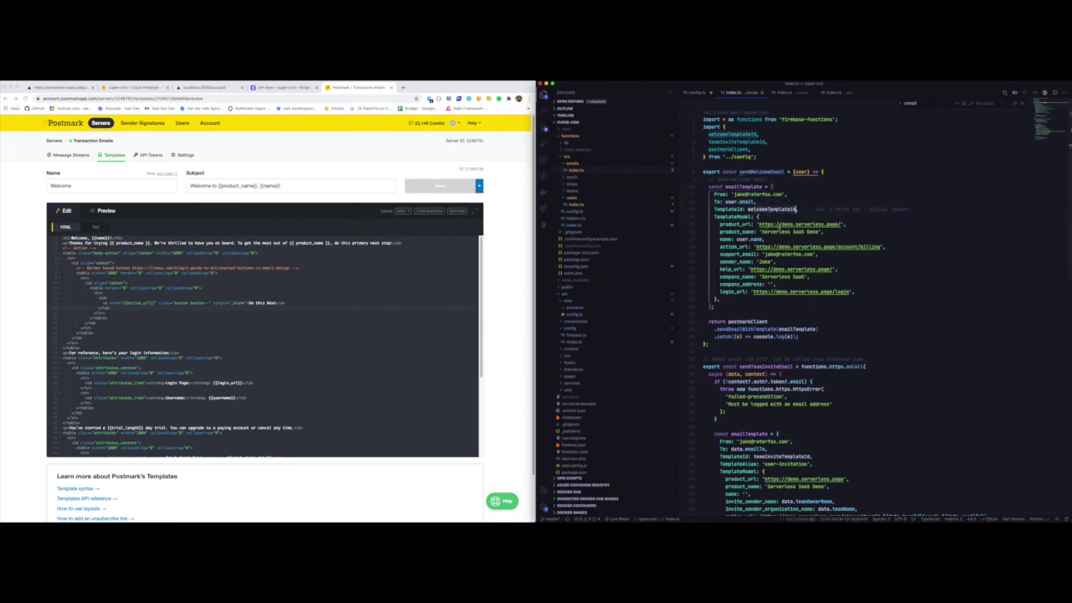
{"action": "left_click", "coordinate": [757, 225]}
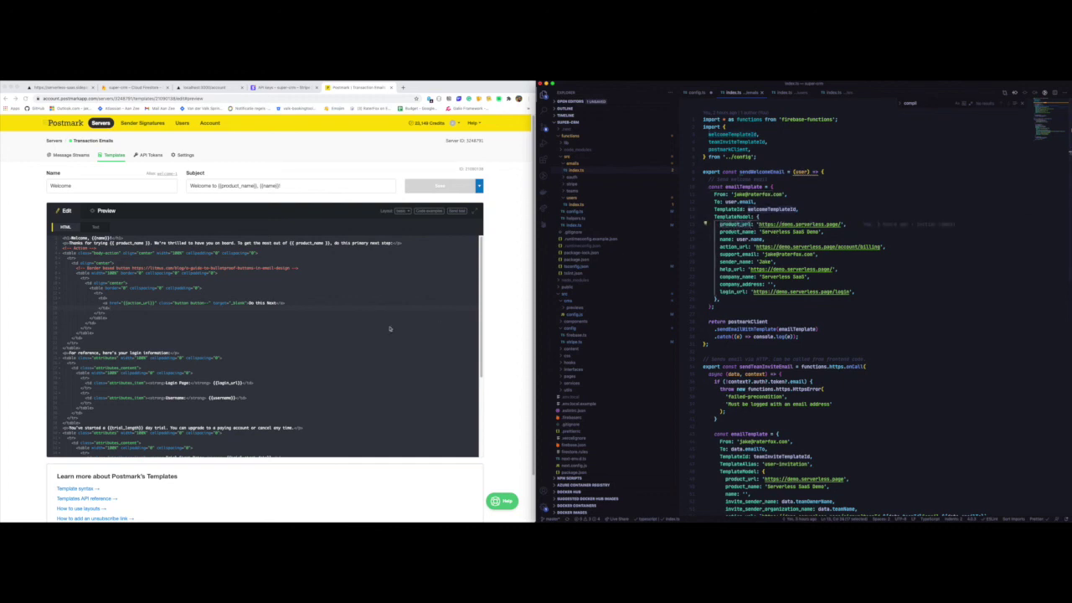
Compare the product_name placeholder in the Welcome template's preview and HTML source.
{"action": "left_click", "coordinate": [106, 210]}
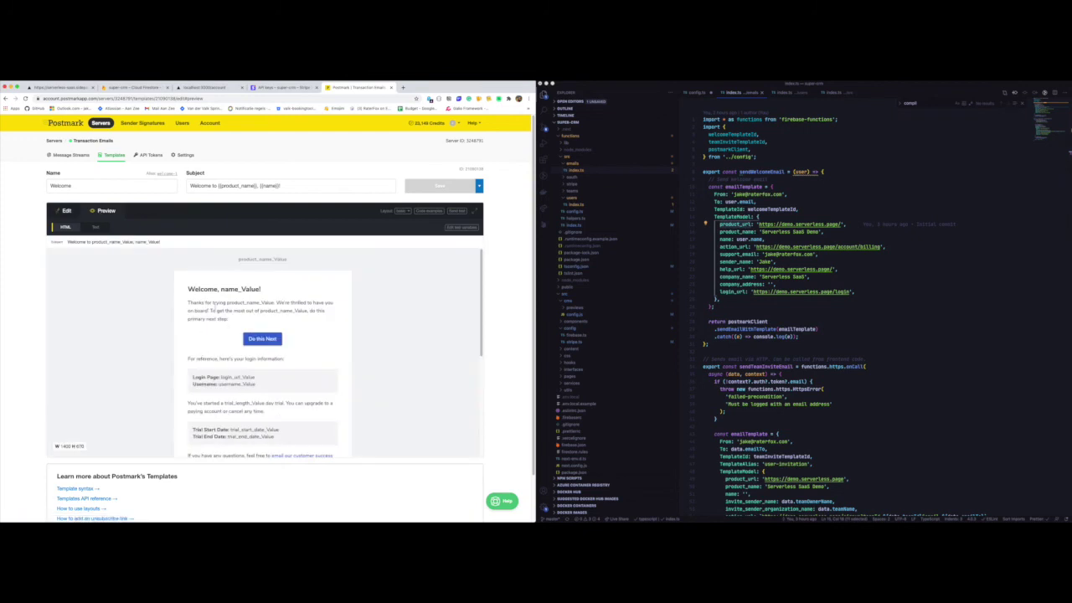
{"action": "left_click_drag", "start_coordinate": [188, 303], "coordinate": [241, 303]}
{"action": "double_click", "coordinate": [251, 303]}
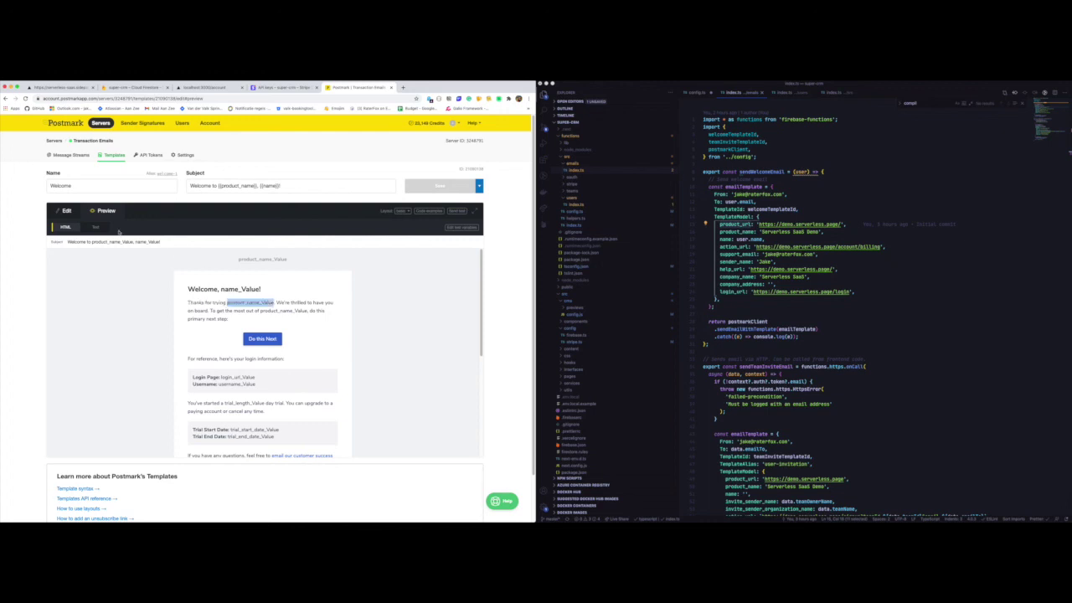
{"action": "left_click", "coordinate": [66, 211]}
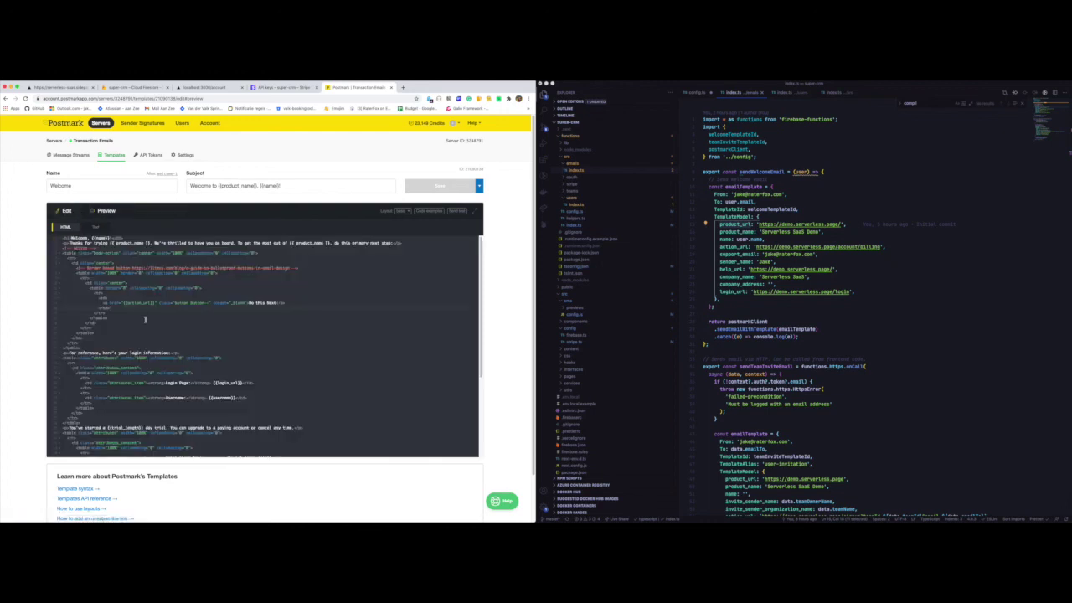
{"action": "double_click", "coordinate": [130, 242]}
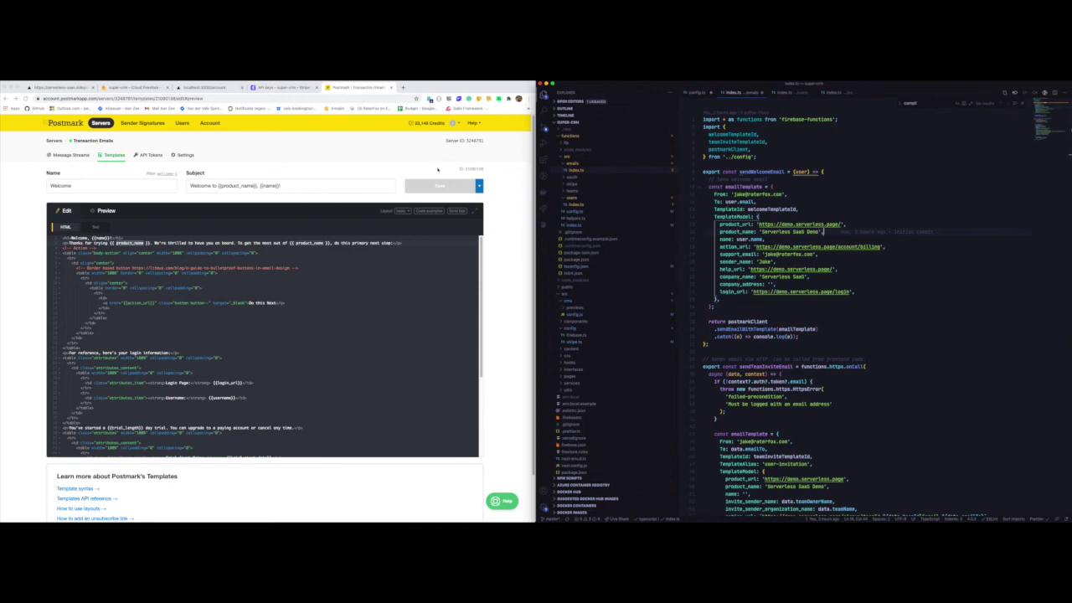
Select the Welcome template's ID above the Save button.
{"action": "double_click", "coordinate": [476, 169]}
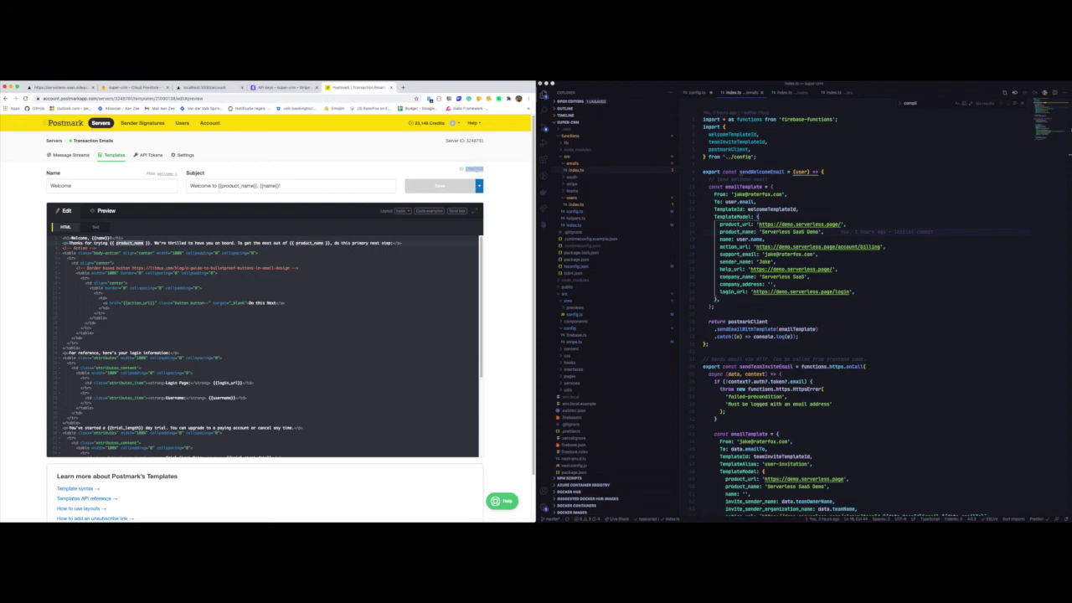
{"action": "left_click", "coordinate": [437, 164]}
{"action": "double_click", "coordinate": [473, 169]}
Bring Terminal alongside the docs and select the welcome_template_id config command.
{"action": "left_click", "coordinate": [80, 88]}
{"action": "left_click", "coordinate": [362, 311]}
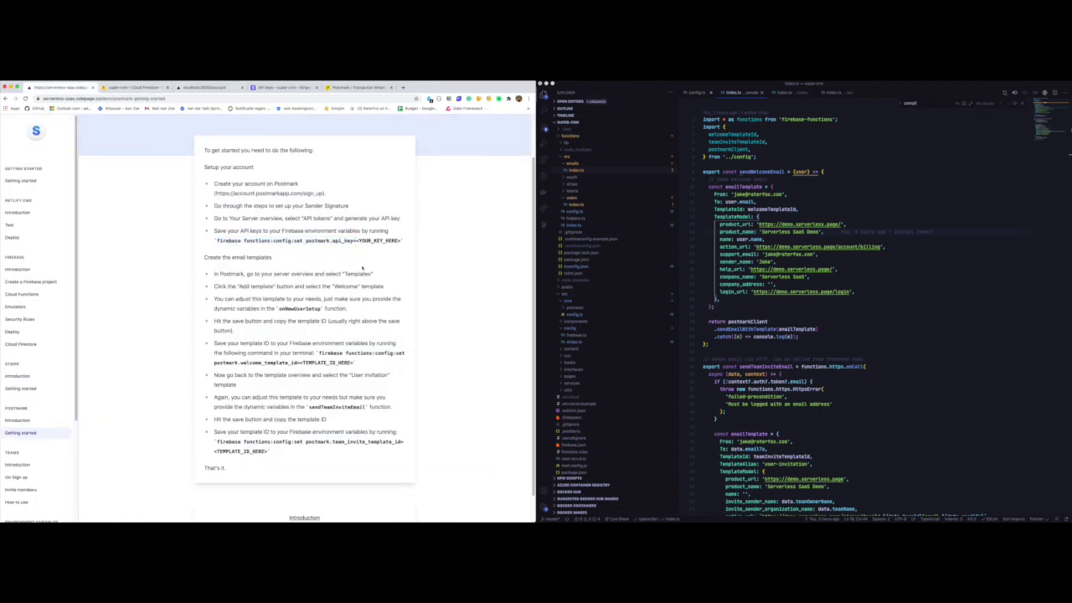
{"action": "key", "text": "ctrl+Up"}
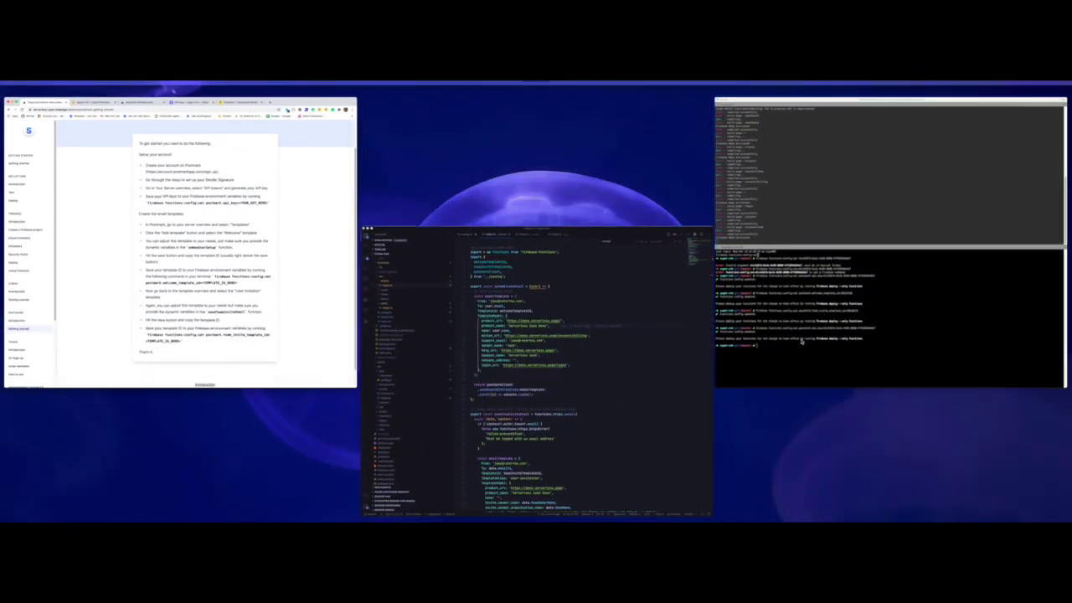
{"action": "left_click", "coordinate": [719, 374]}
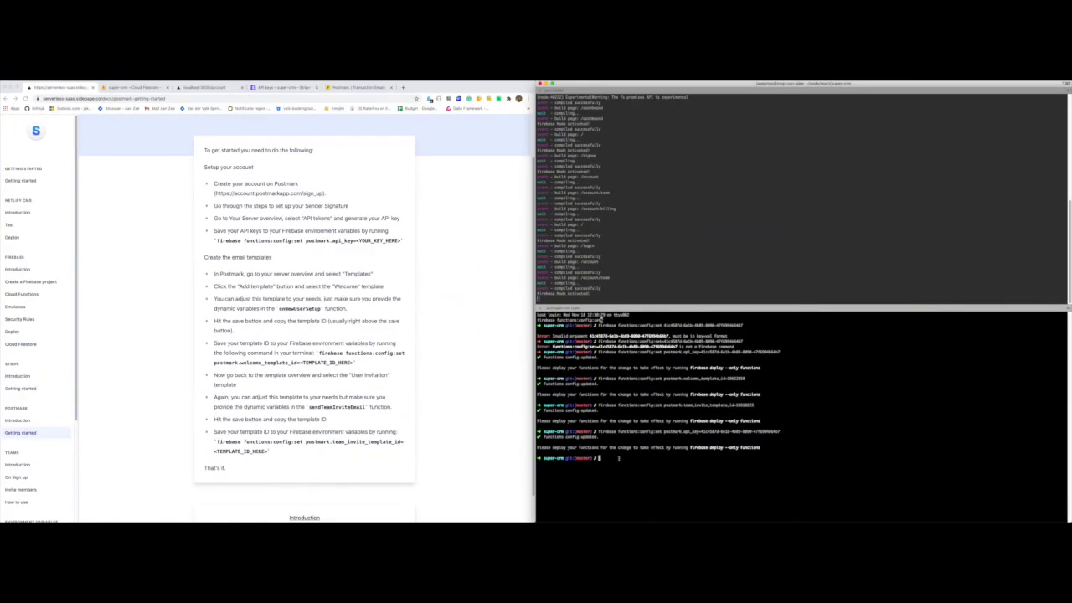
{"action": "left_click", "coordinate": [352, 296]}
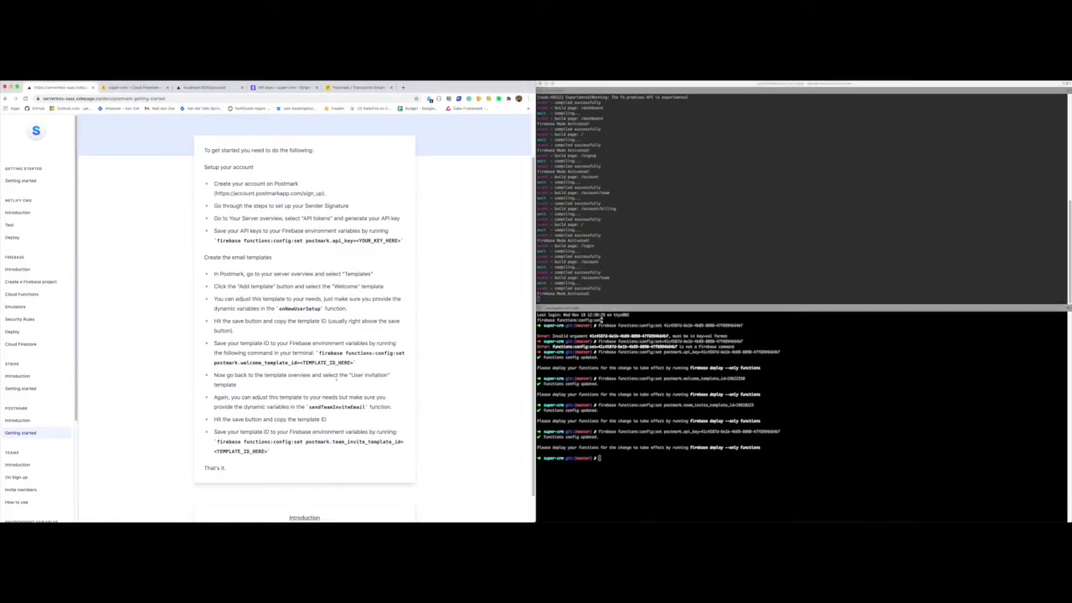
{"action": "scroll", "coordinate": [324, 275], "scroll_direction": "down", "scroll_amount": 1}
{"action": "scroll", "coordinate": [327, 306], "scroll_direction": "down", "scroll_amount": 1}
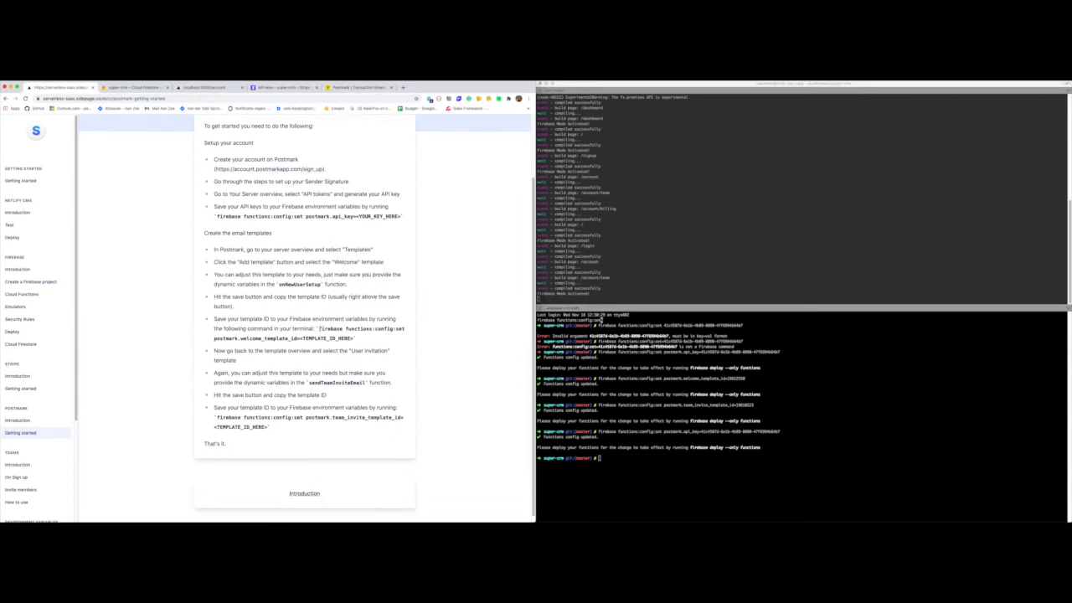
{"action": "mouse_move", "coordinate": [319, 329]}
{"action": "left_mouse_down"}
{"action": "mouse_move", "coordinate": [408, 329]}
{"action": "mouse_move", "coordinate": [243, 338]}
{"action": "mouse_move", "coordinate": [302, 339]}
{"action": "left_mouse_up"}
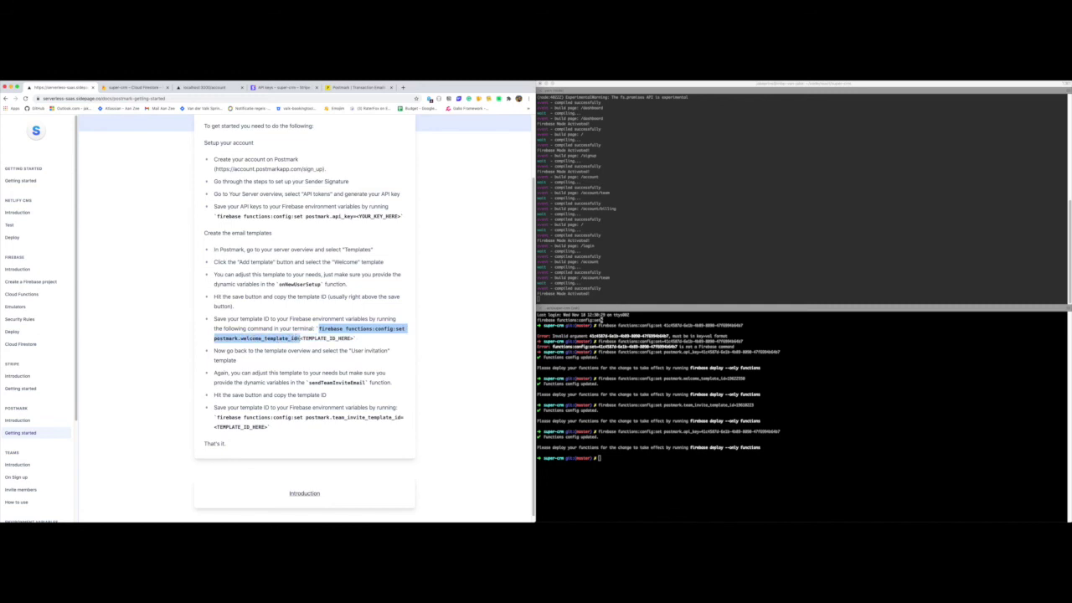
Run the command in Terminal with Welcome template ID 21080128 appended, then return to Postmark.
{"action": "left_click", "coordinate": [860, 458]}
{"action": "type", "text": "firebase functions:config:set postmark.welcome_template_id="}
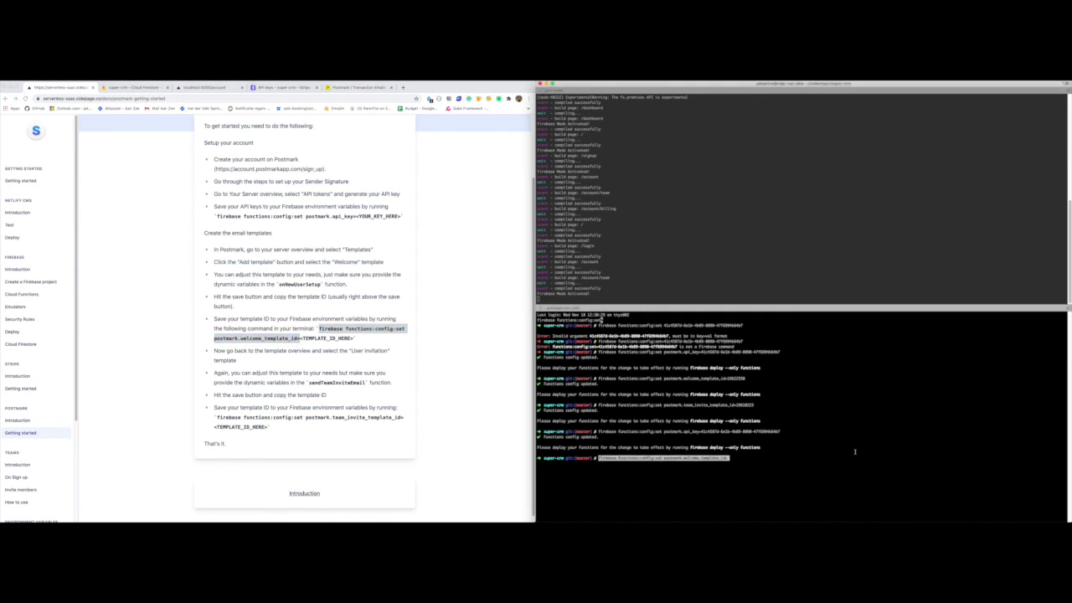
{"action": "key", "text": "super+shift+v"}
{"action": "key", "text": "Down"}
{"action": "key", "text": "Right"}
{"action": "key", "text": "Down"}
{"action": "key", "text": "Return"}
{"action": "key", "text": "Return"}
{"action": "key", "text": "super+Tab"}
{"action": "left_click", "coordinate": [360, 88]}
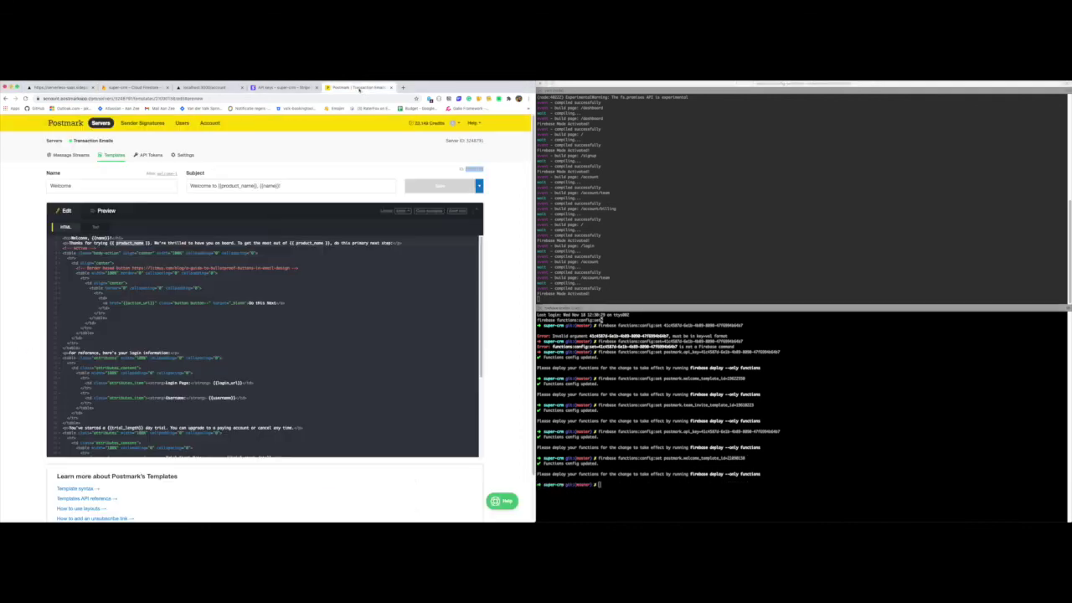
Create a User invitation template from the gallery, review its source and preview, and select its ID.
{"action": "left_click", "coordinate": [6, 98]}
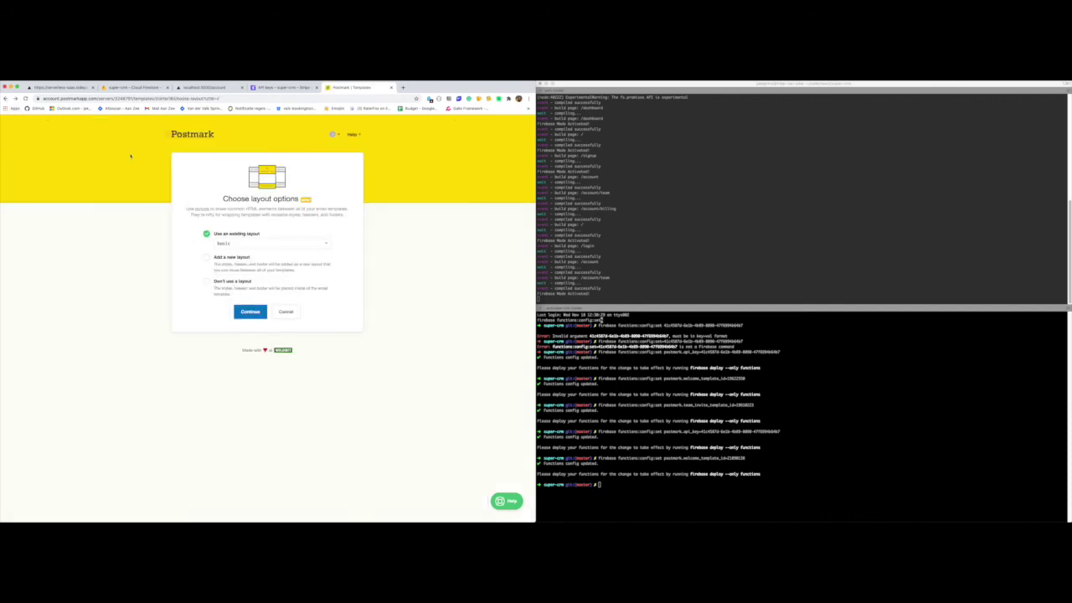
{"action": "left_click", "coordinate": [5, 98]}
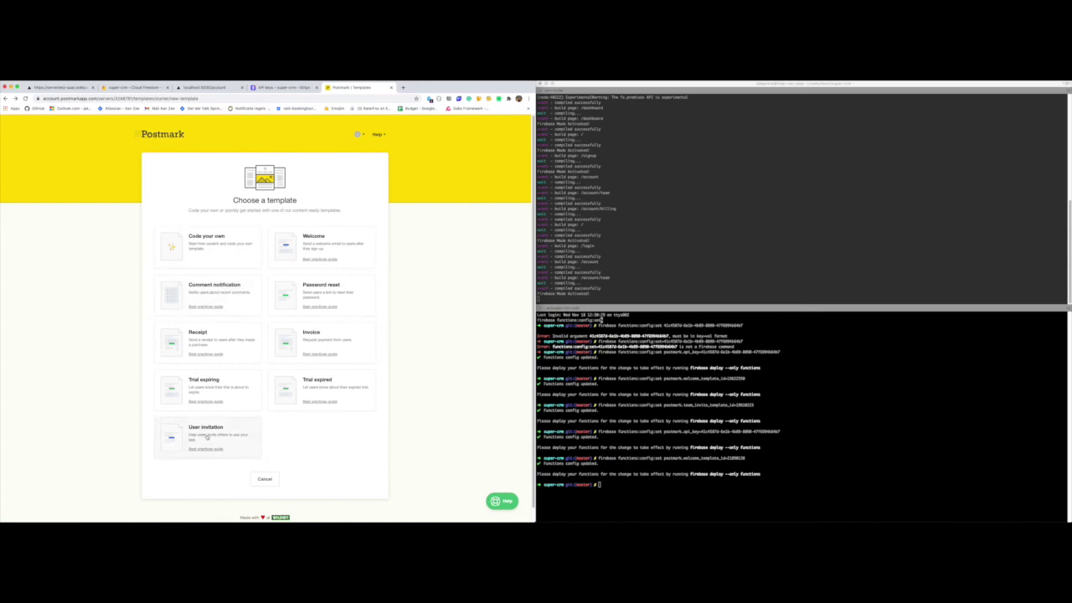
{"action": "left_click", "coordinate": [212, 435]}
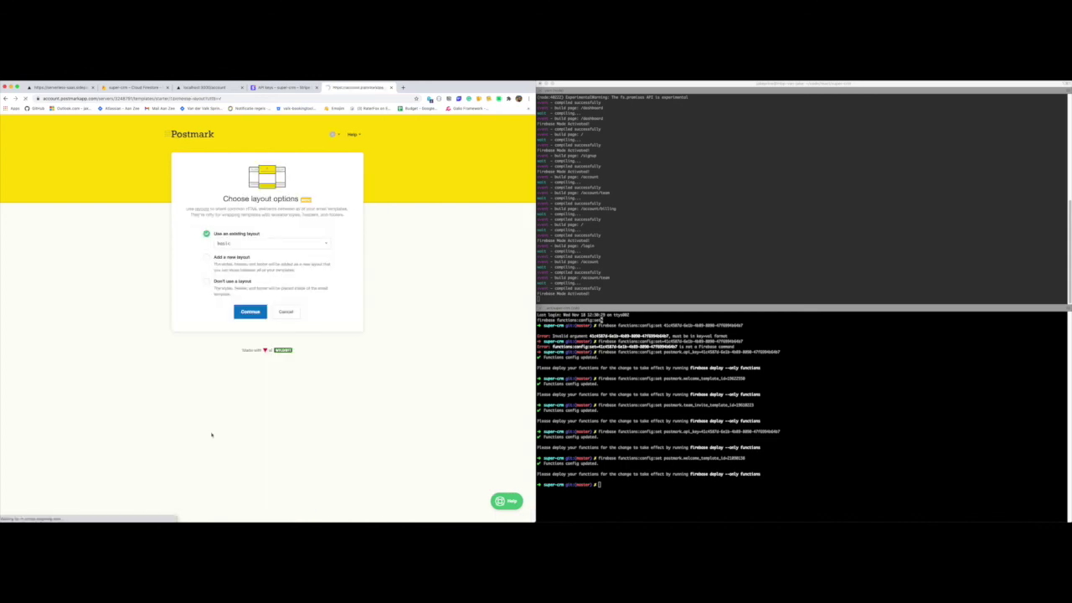
{"action": "left_click", "coordinate": [249, 311]}
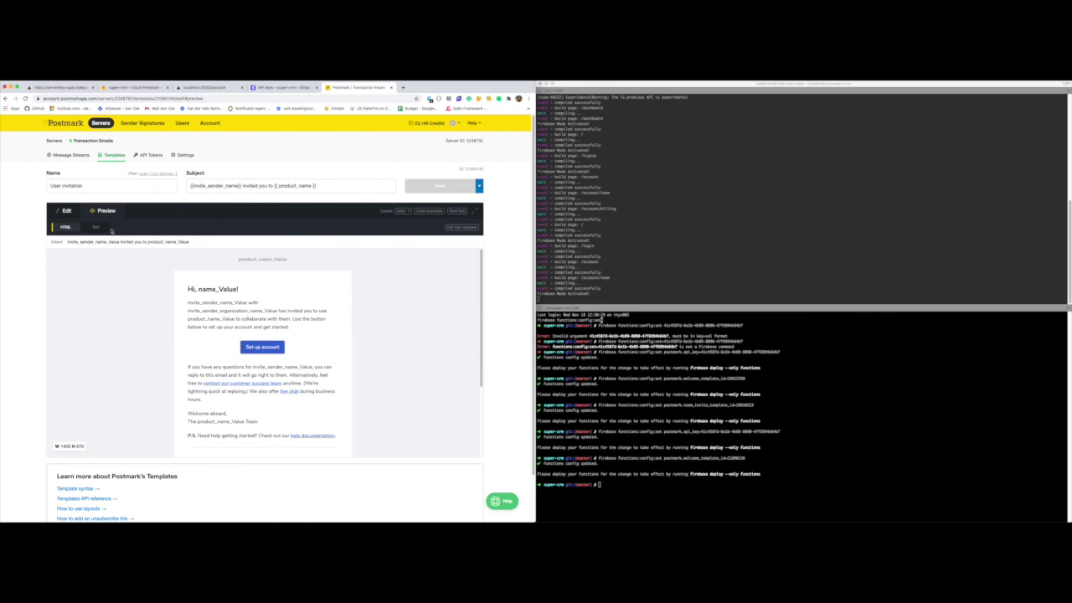
{"action": "left_click", "coordinate": [67, 210]}
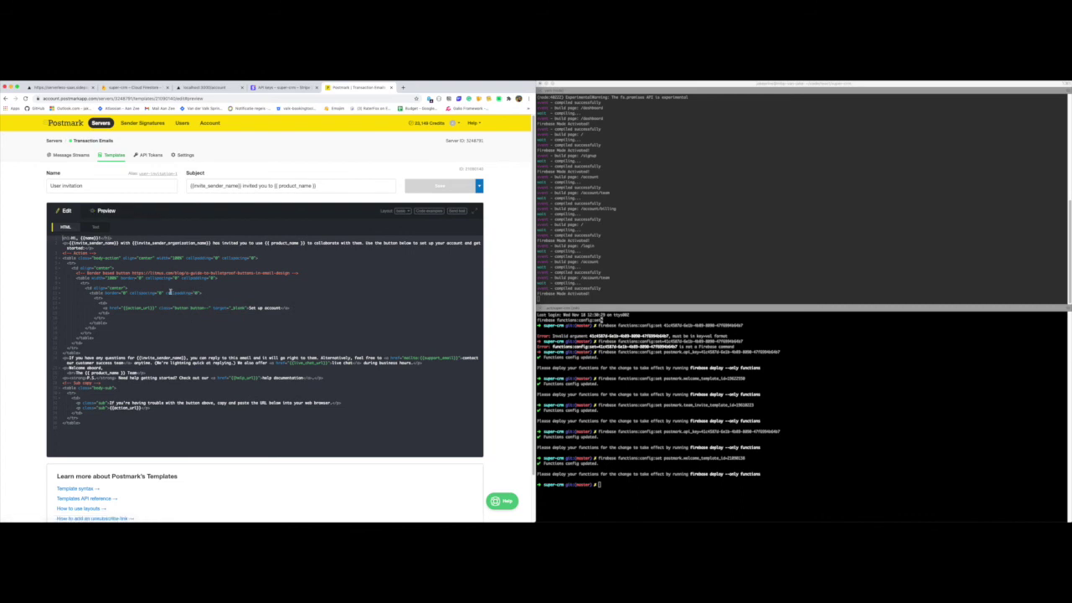
{"action": "left_click", "coordinate": [106, 212]}
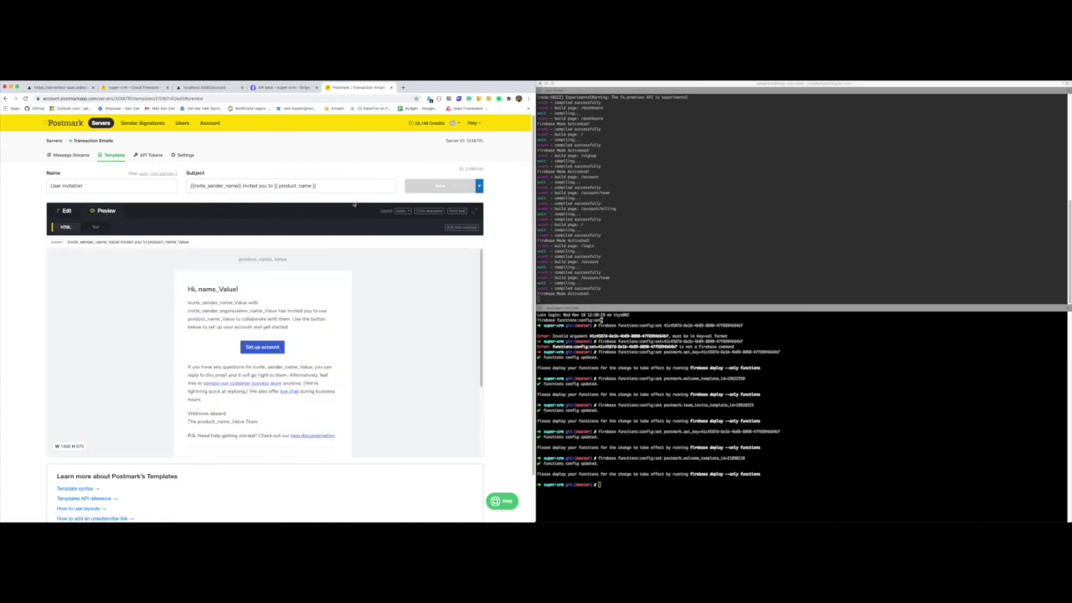
{"action": "double_click", "coordinate": [474, 168]}
Run config:set postmark.team_invite_template_id in Terminal with the User invitation template ID appended.
{"action": "left_click", "coordinate": [73, 87]}
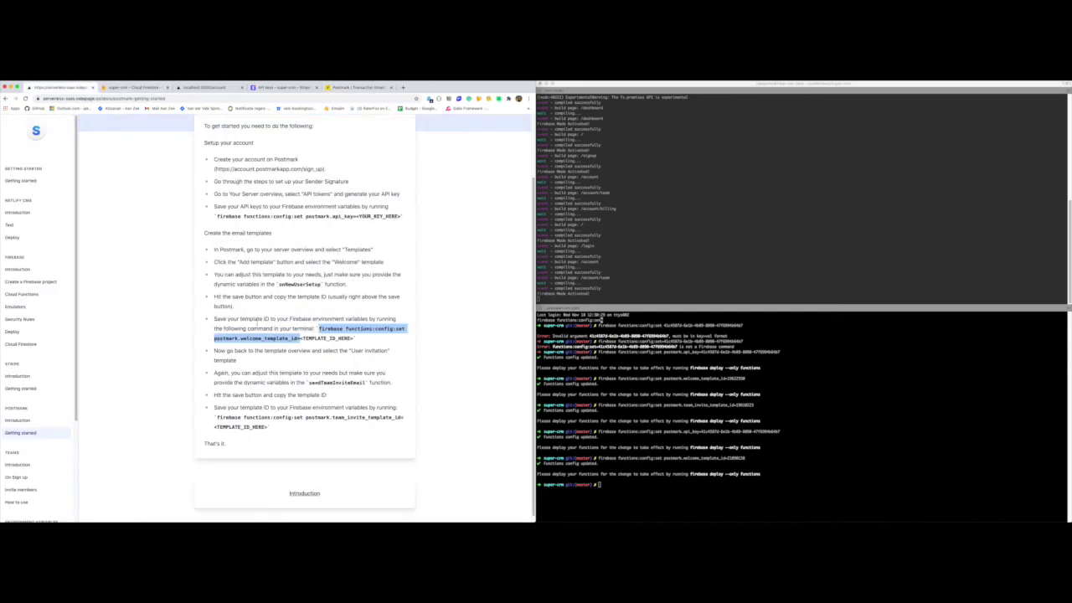
{"action": "left_click", "coordinate": [237, 417]}
{"action": "left_click_drag", "start_coordinate": [217, 417], "coordinate": [403, 417]}
{"action": "key", "text": "super+c"}
{"action": "key", "text": "super+Tab"}
{"action": "key", "text": "super+v"}
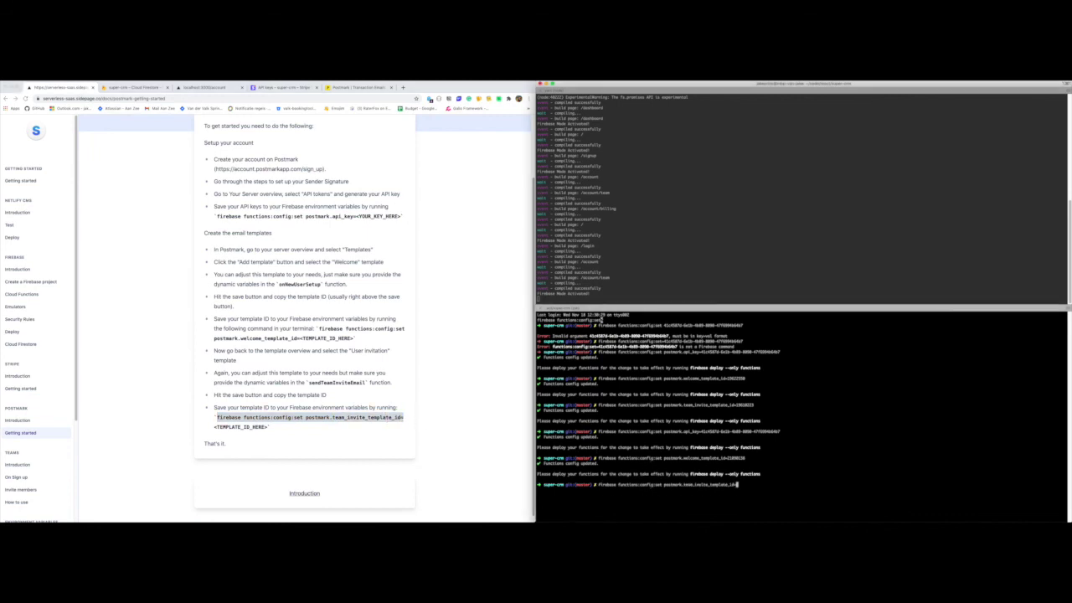
{"action": "right_click", "coordinate": [652, 461]}
{"action": "mouse_move", "coordinate": [675, 471]}
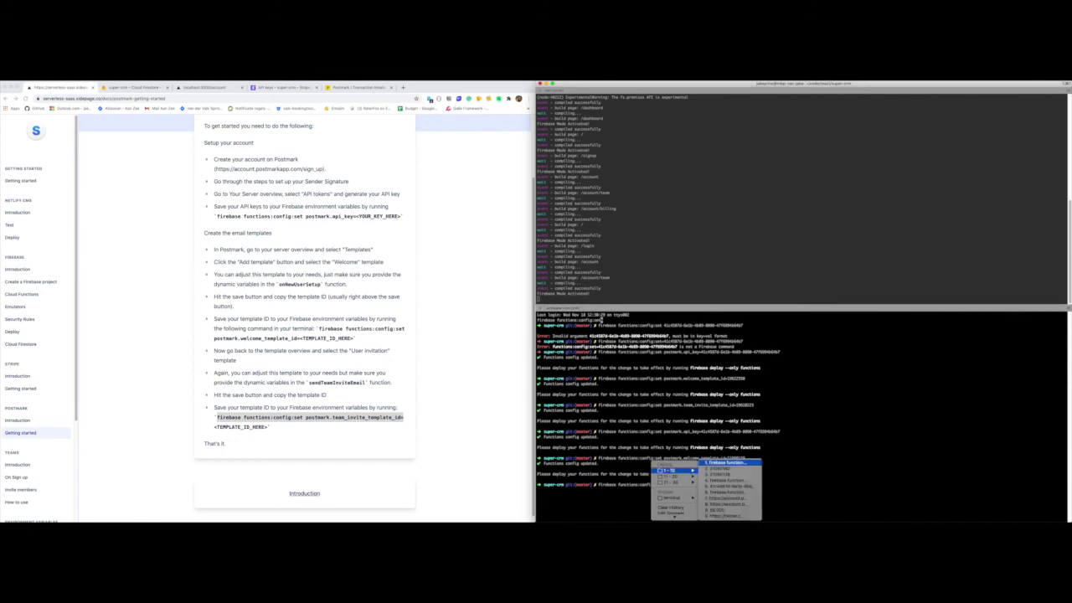
{"action": "left_click", "coordinate": [725, 462]}
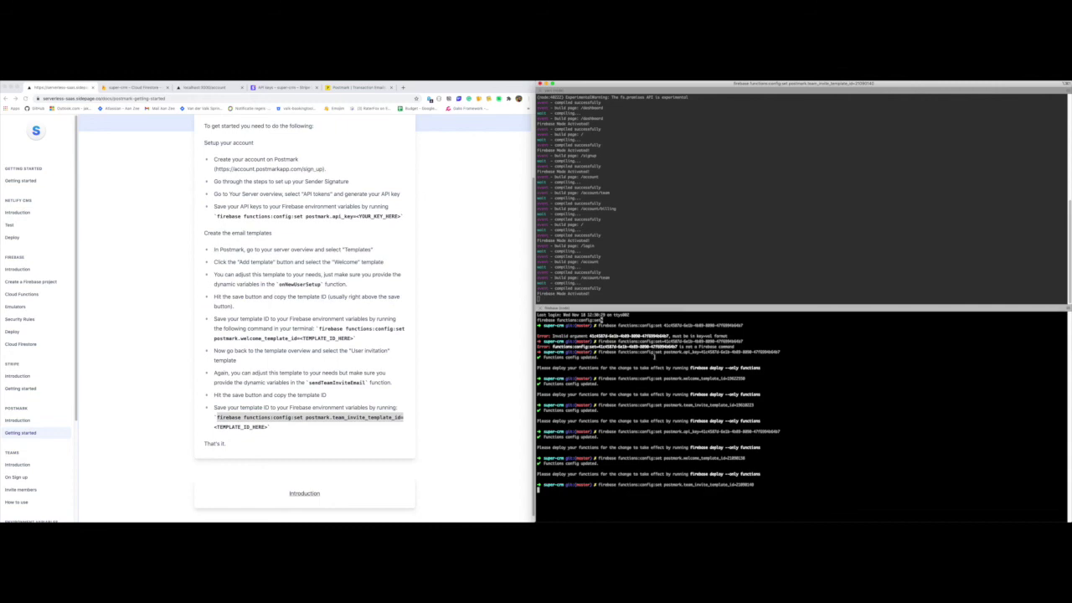
Bring Visual Studio Code forward and open config.ts.
{"action": "key", "text": "ctrl+Up"}
{"action": "left_click", "coordinate": [628, 219]}
{"action": "left_click", "coordinate": [623, 211]}
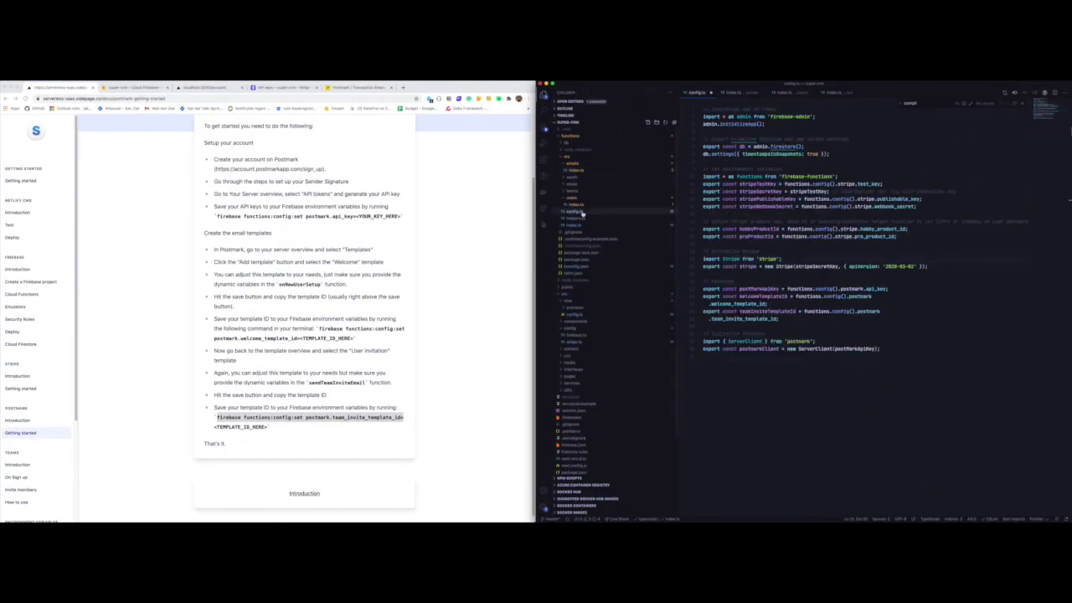
Check the team invite and welcome template ID settings in config.ts against the Terminal result.
{"action": "left_click", "coordinate": [786, 325]}
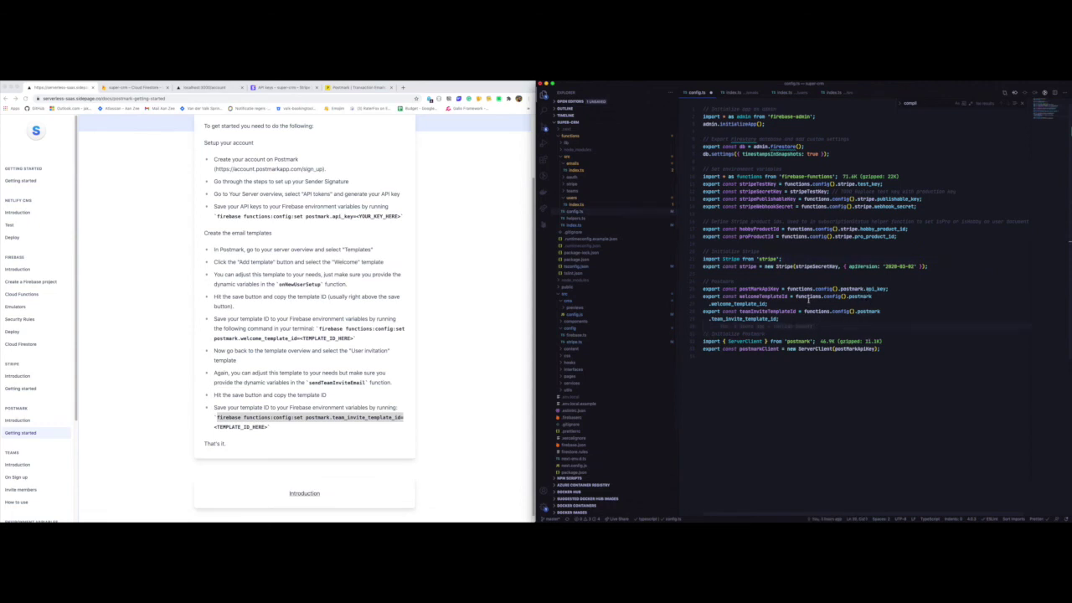
{"action": "left_click", "coordinate": [832, 301]}
{"action": "key", "text": "ctrl+Left"}
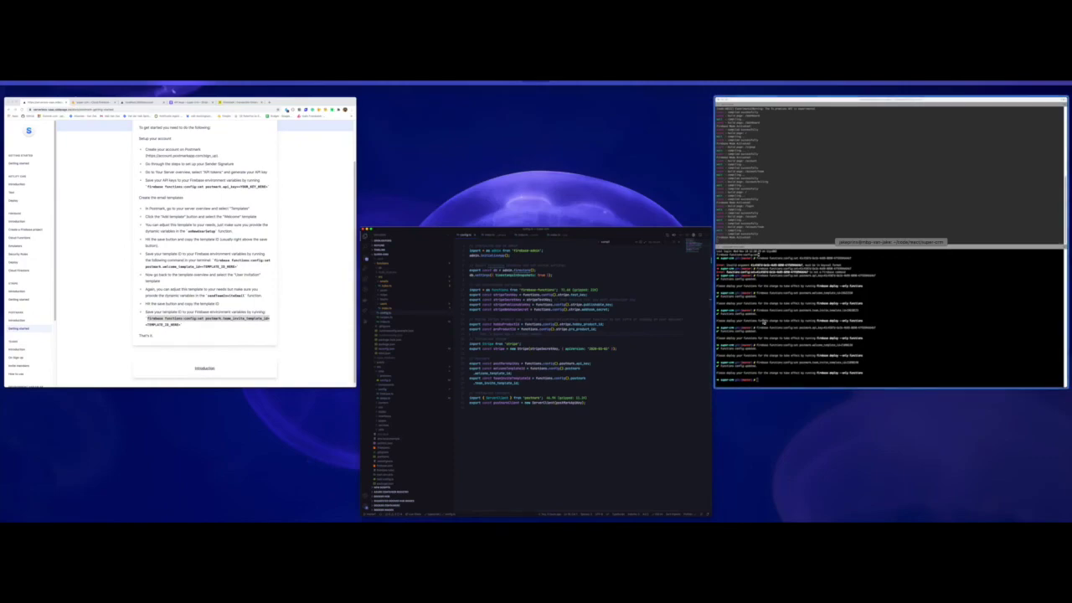
{"action": "key", "text": "ctrl+Left"}
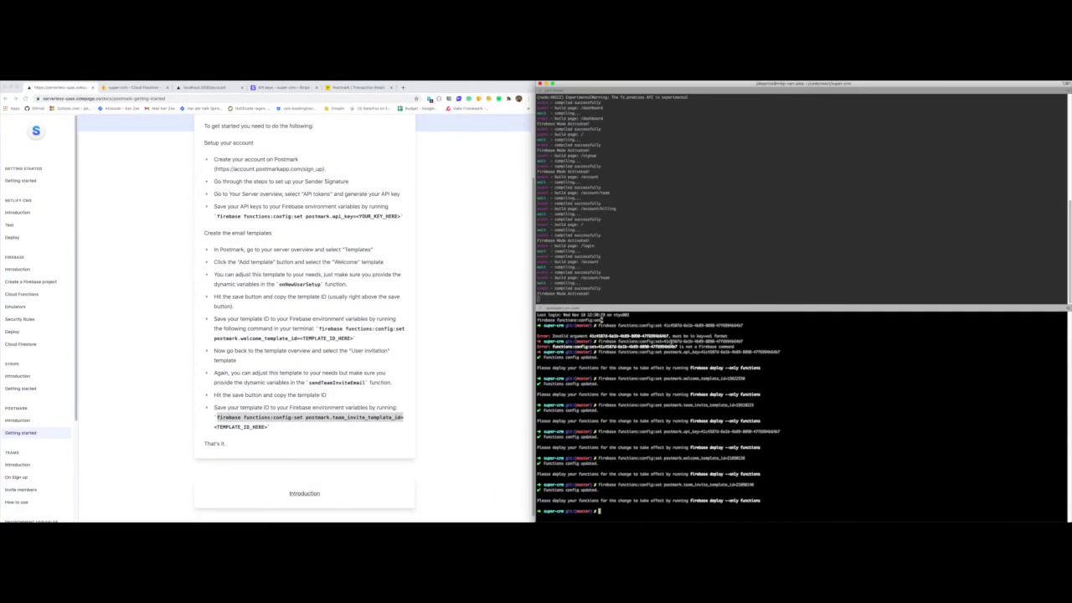
{"action": "key", "text": "ctrl+Right"}
{"action": "key", "text": "ctrl+Right"}
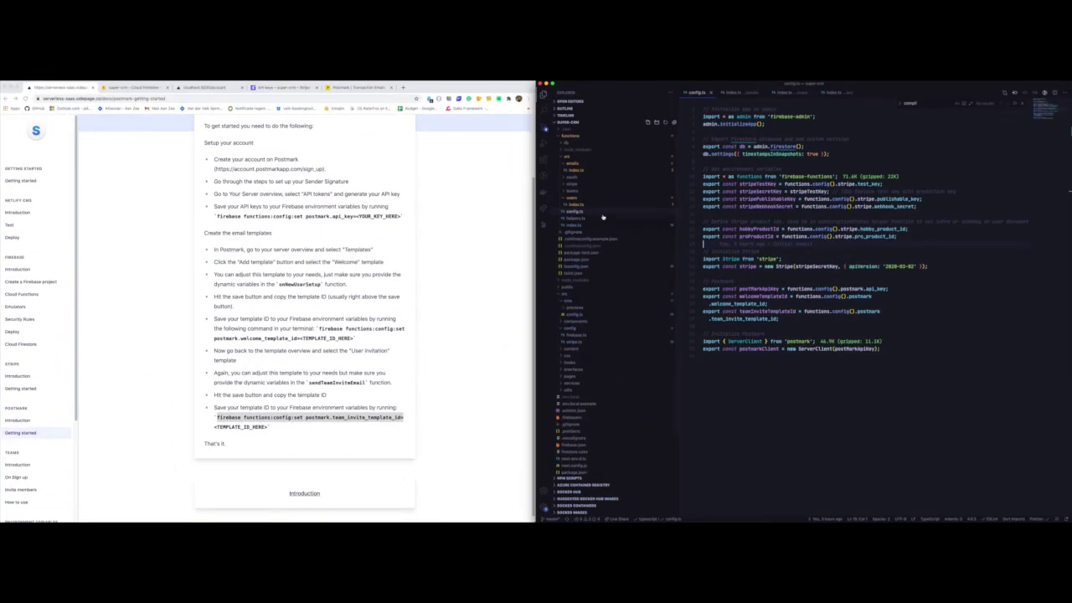
Review emails/index.ts and the users index.ts onUserCreate trigger, then return to docs and Terminal.
{"action": "left_click", "coordinate": [573, 172]}
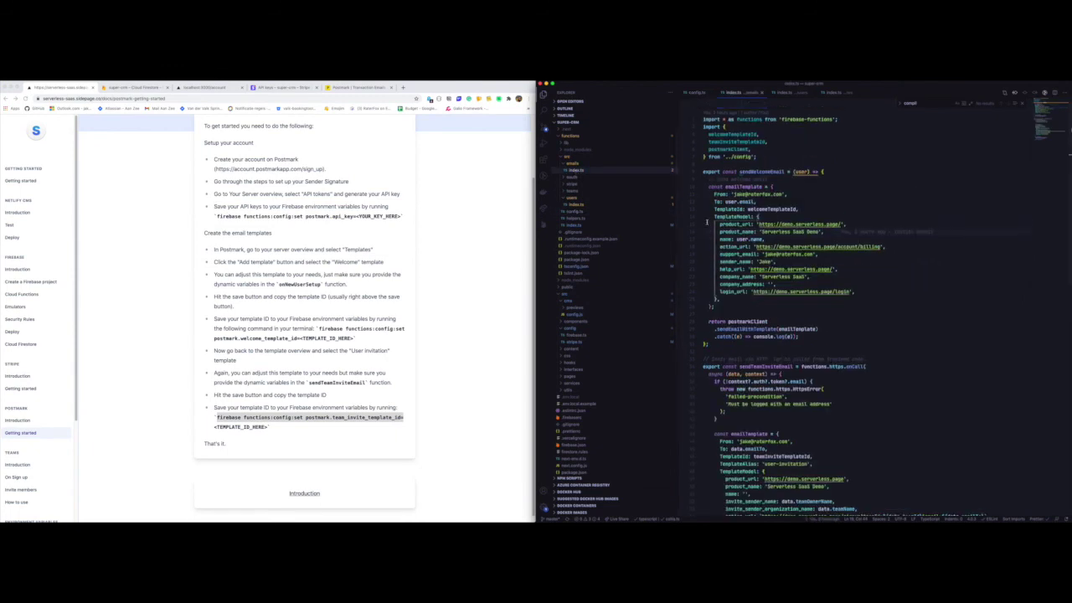
{"action": "left_click", "coordinate": [576, 204]}
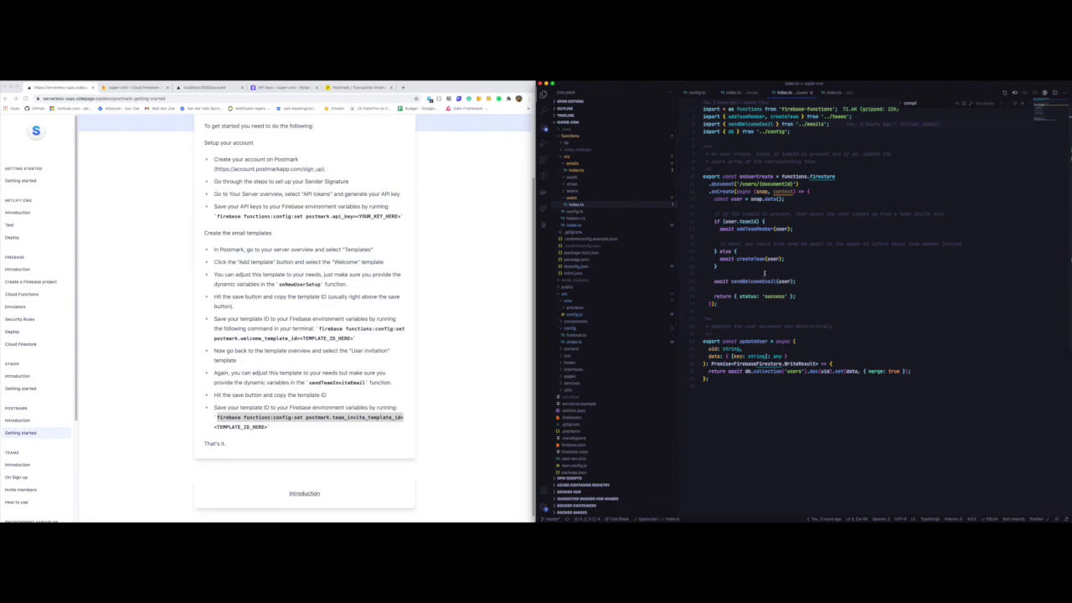
{"action": "key", "text": "ctrl+Left"}
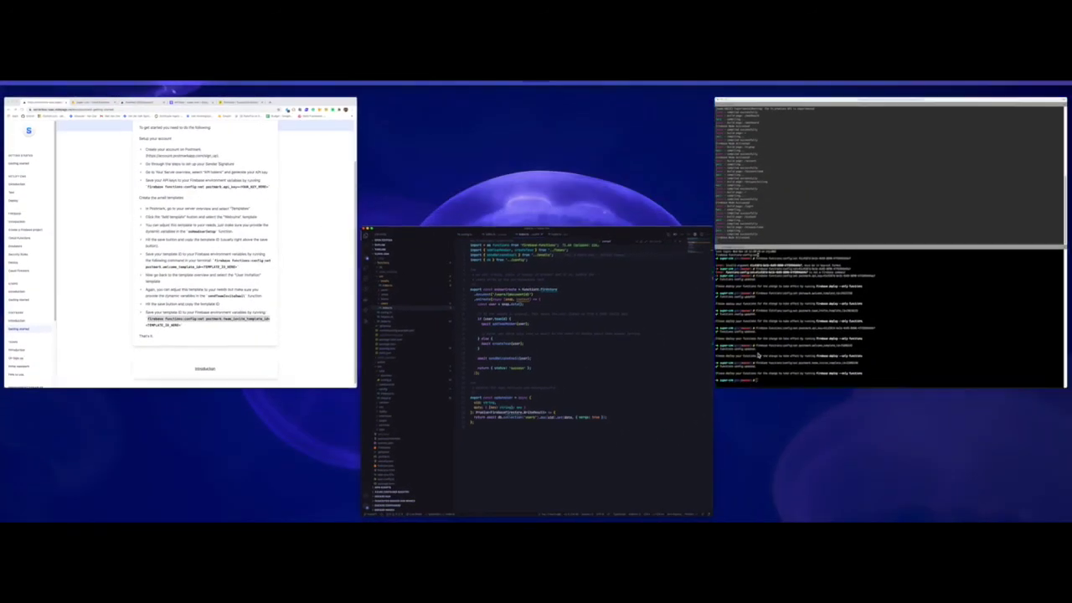
{"action": "key", "text": "ctrl+Left"}
Check git status, then run yarn deploy:functions.
{"action": "type", "text": "gst"}
{"action": "key", "text": "Return"}
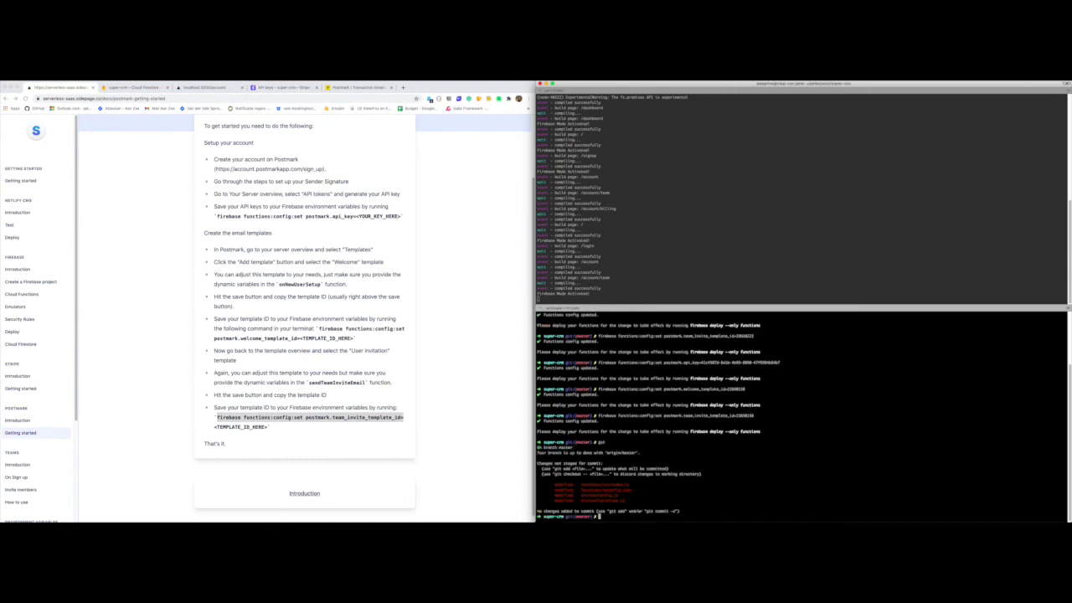
{"action": "type", "text": "yarn deploy:functions"}
{"action": "key", "text": "Return"}
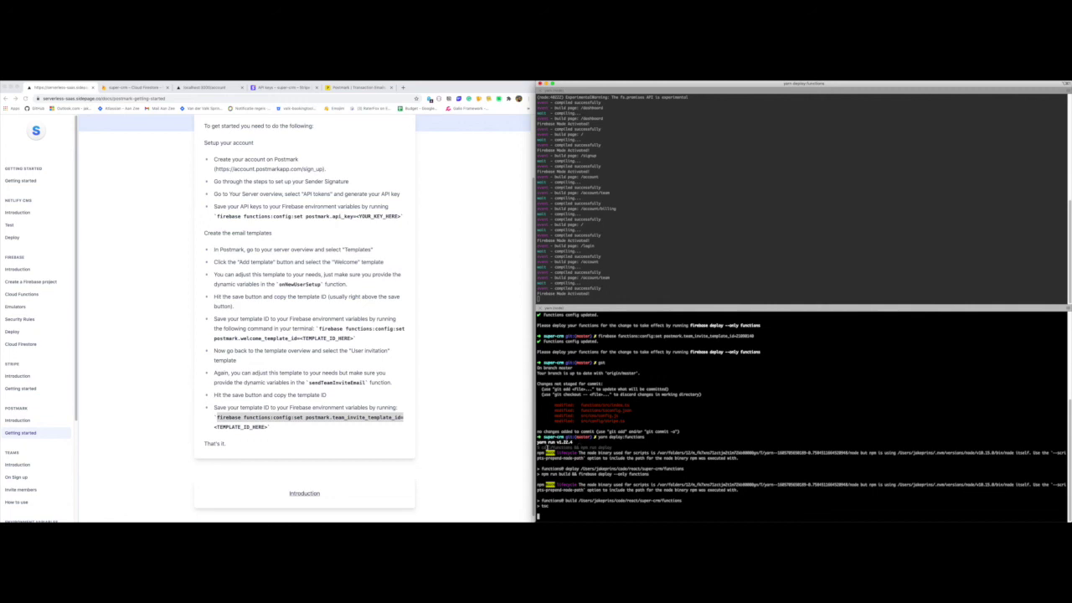
Switch to the Cloud Firestore console while the functions deploy packages.
{"action": "left_click_drag", "start_coordinate": [580, 448], "coordinate": [615, 448]}
{"action": "left_click", "coordinate": [615, 448]}
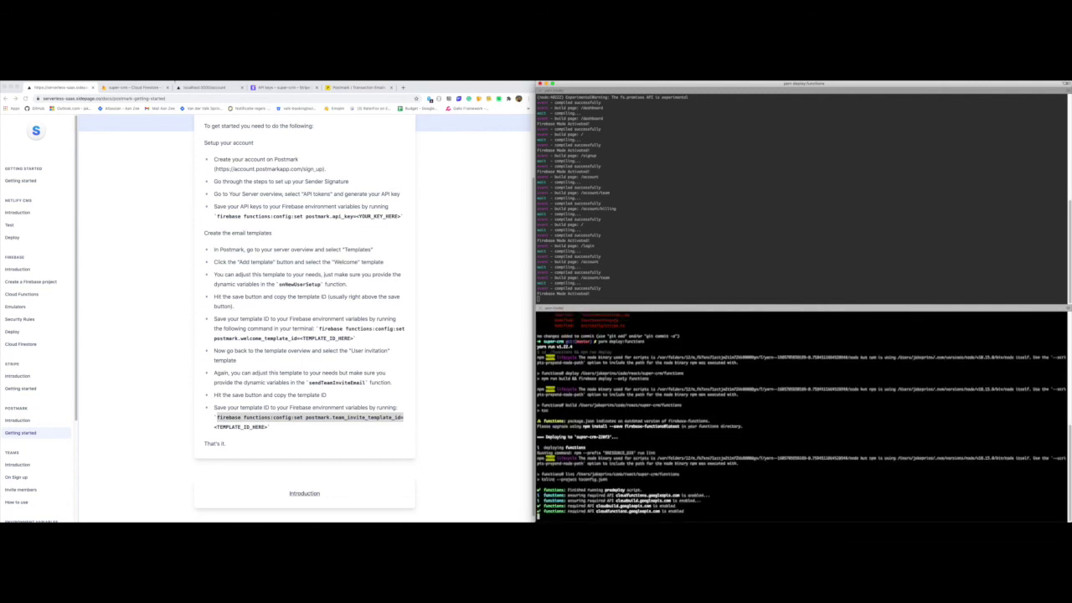
{"action": "left_click", "coordinate": [143, 87]}
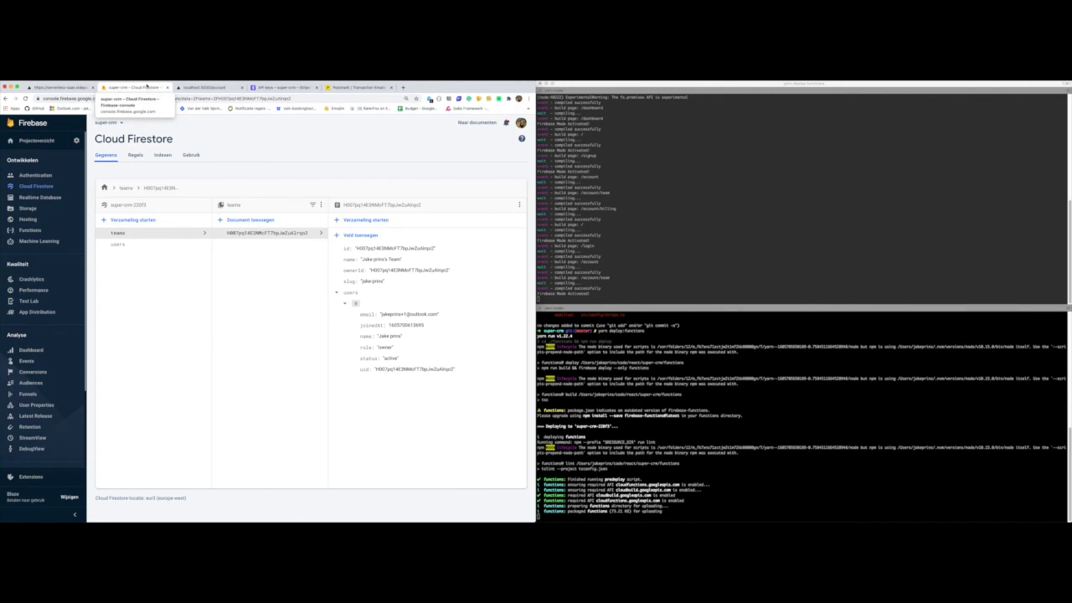
Show the deployed Firebase functions, restart the local dev server with yarn dev, and reload the Functions page.
{"action": "left_click", "coordinate": [30, 229]}
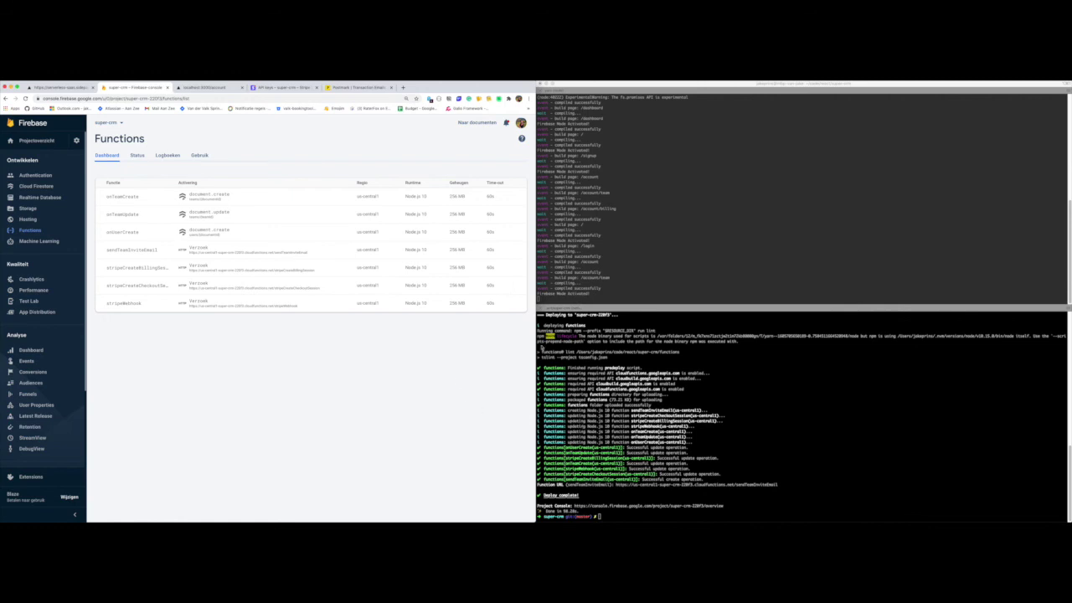
{"action": "left_click", "coordinate": [753, 210]}
{"action": "key", "text": "ctrl+c"}
{"action": "key", "text": "Return"}
{"action": "key", "text": "Return"}
{"action": "type", "text": "yarn dev"}
{"action": "key", "text": "Return"}
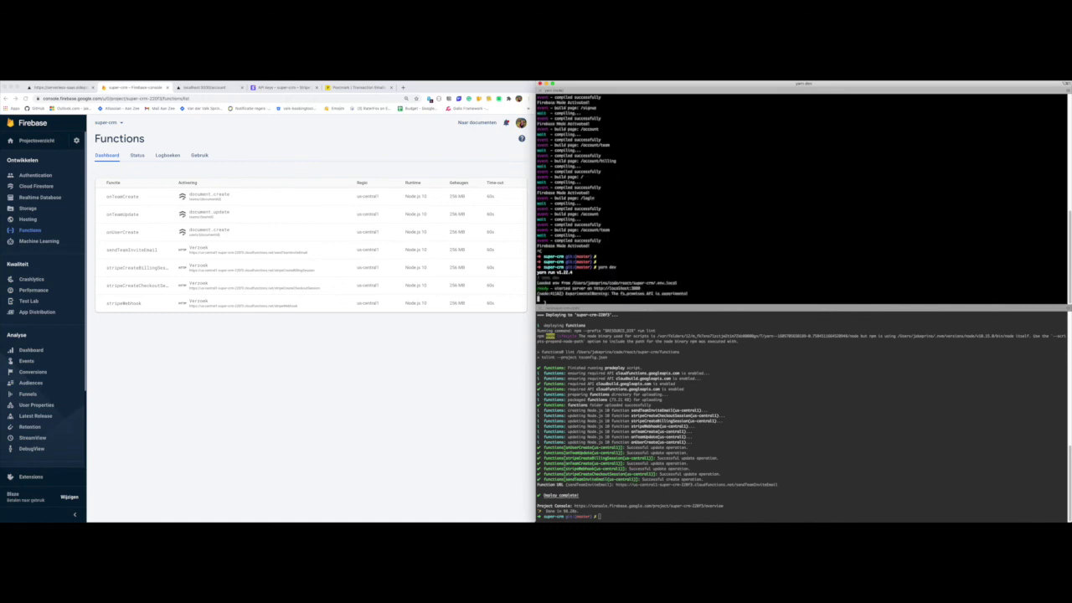
{"action": "left_click", "coordinate": [412, 358]}
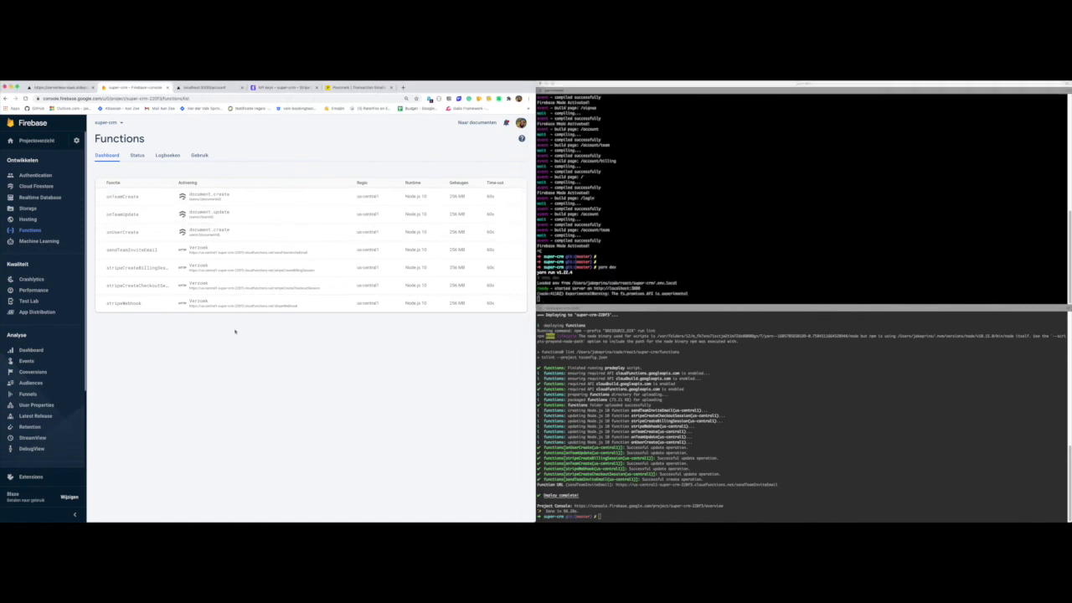
{"action": "key", "text": "super+r"}
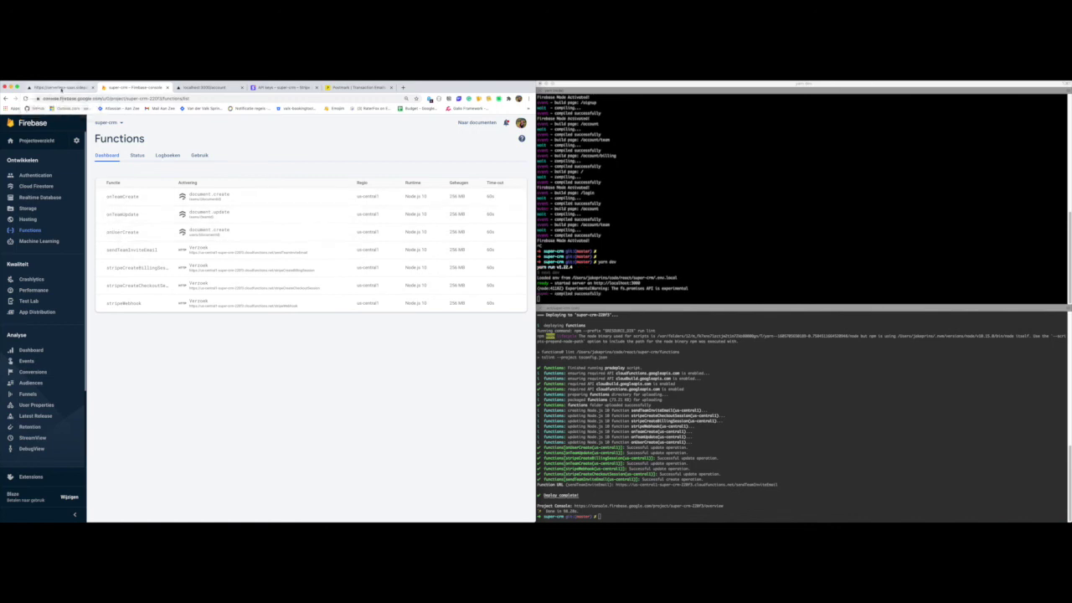
Sign out of the current account in the local Serverless SaaS app.
{"action": "left_click", "coordinate": [59, 87]}
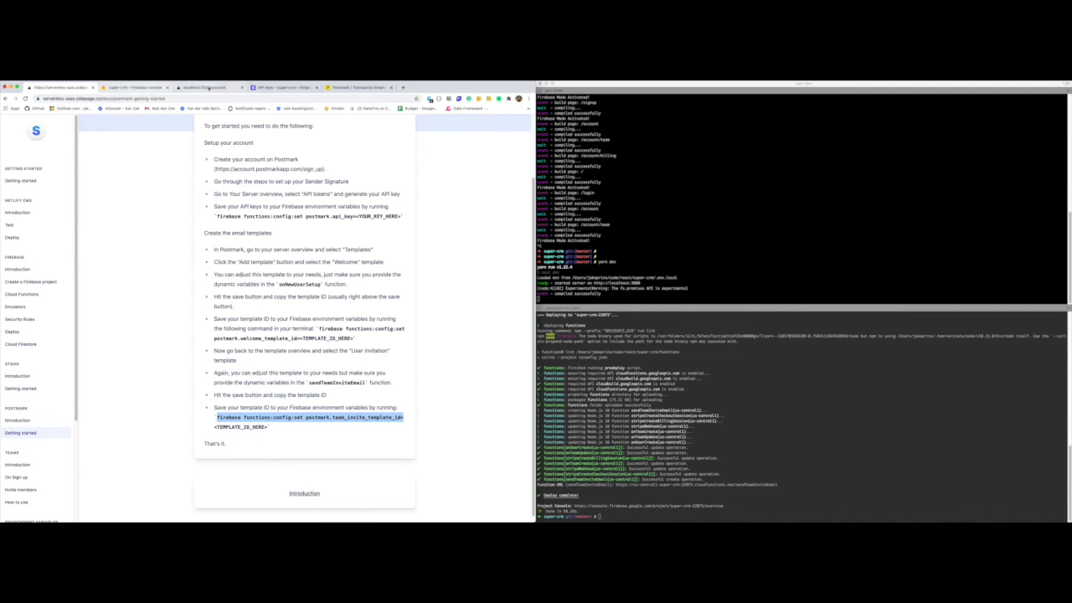
{"action": "left_click", "coordinate": [205, 87]}
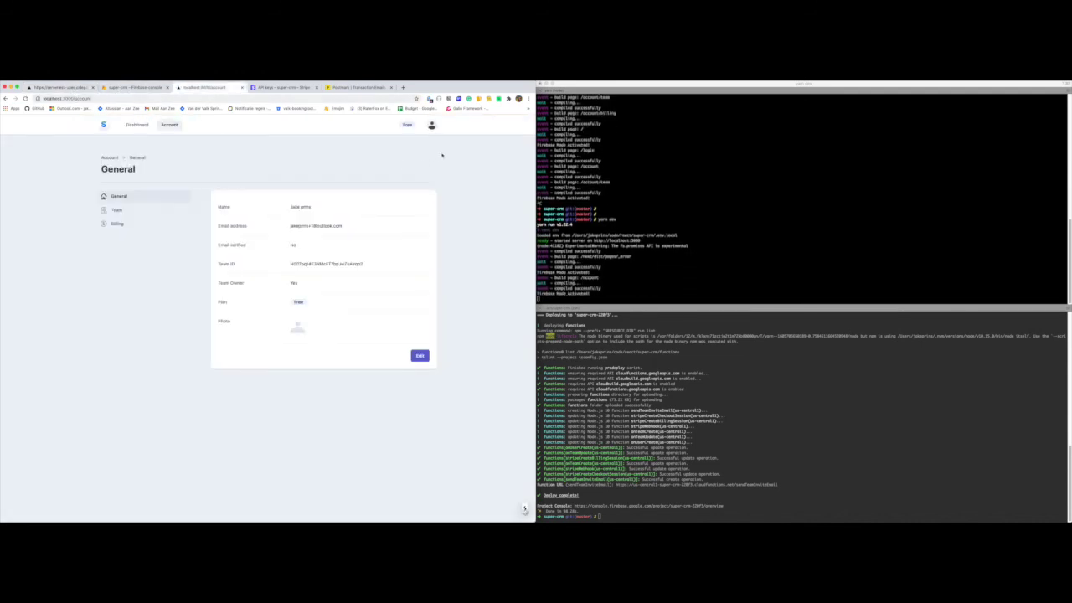
{"action": "left_click", "coordinate": [432, 128]}
{"action": "left_click", "coordinate": [406, 173]}
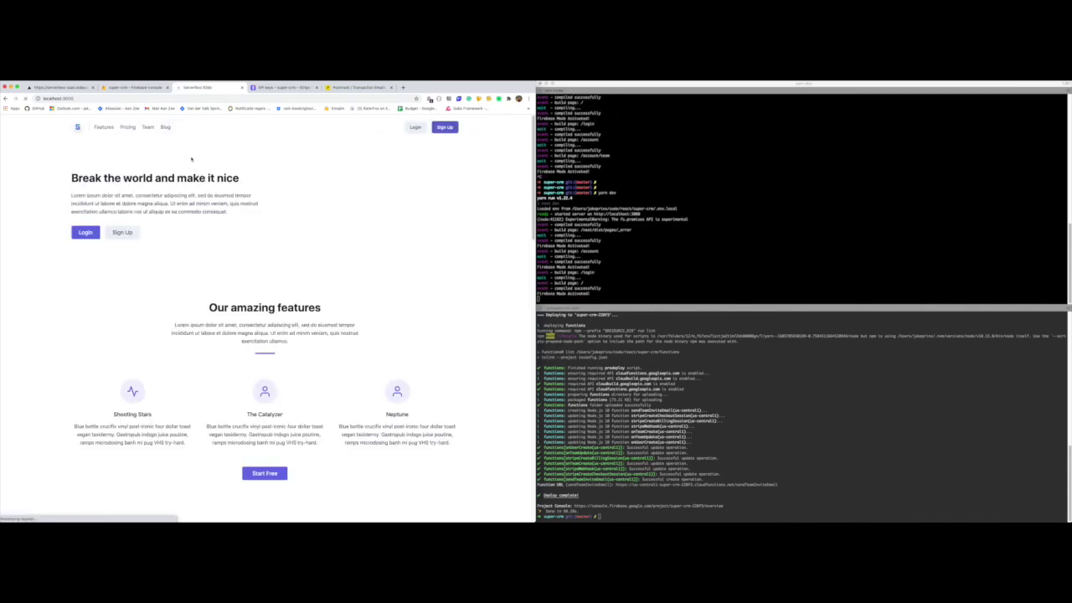
Sign up a new account named Test with a test email address and password.
{"action": "left_click", "coordinate": [445, 130]}
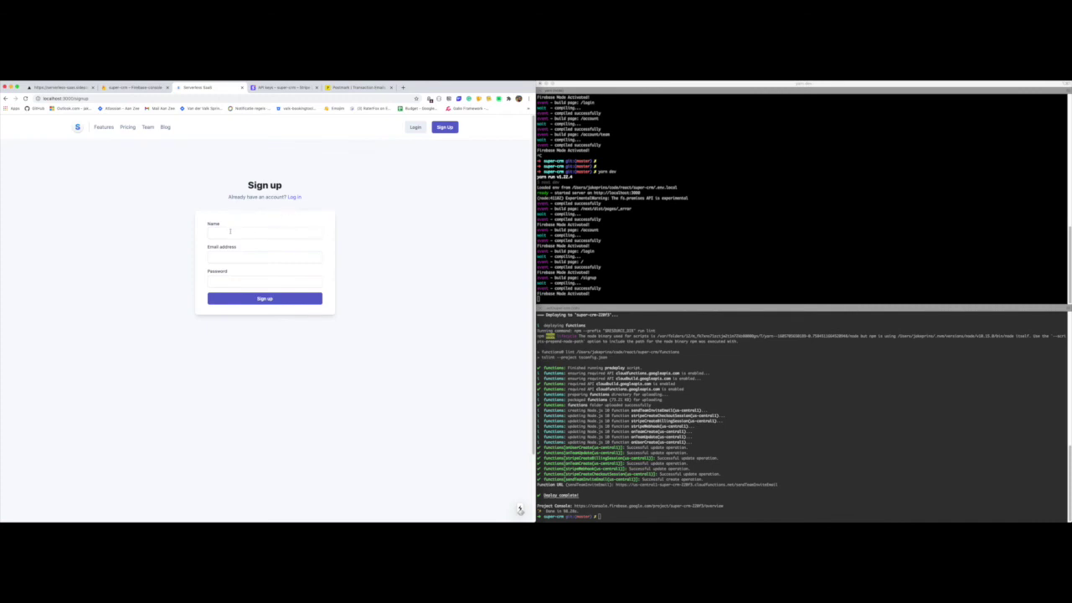
{"action": "left_click", "coordinate": [229, 231]}
{"action": "type", "text": "Test"}
{"action": "key", "text": "Tab"}
{"action": "type", "text": "jakejrms"}
{"action": "type", "text": "+test@c"}
{"action": "key", "text": "BackSpace"}
{"action": "key", "text": "BackSpace"}
{"action": "type", "text": "@"}
{"action": "key", "text": "Down"}
{"action": "key", "text": "Return"}
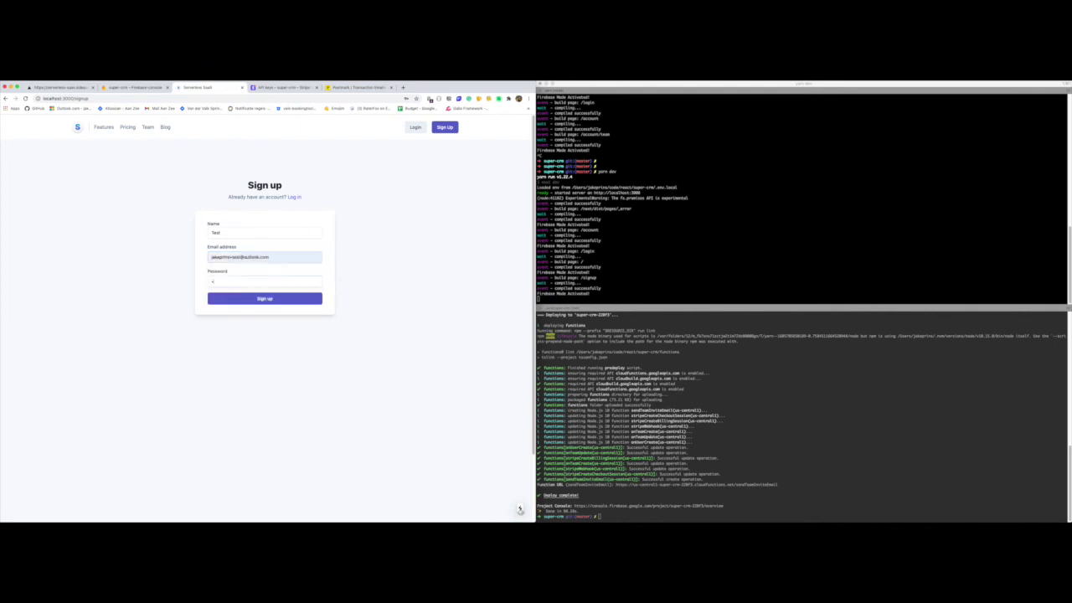
{"action": "key", "text": "Return"}
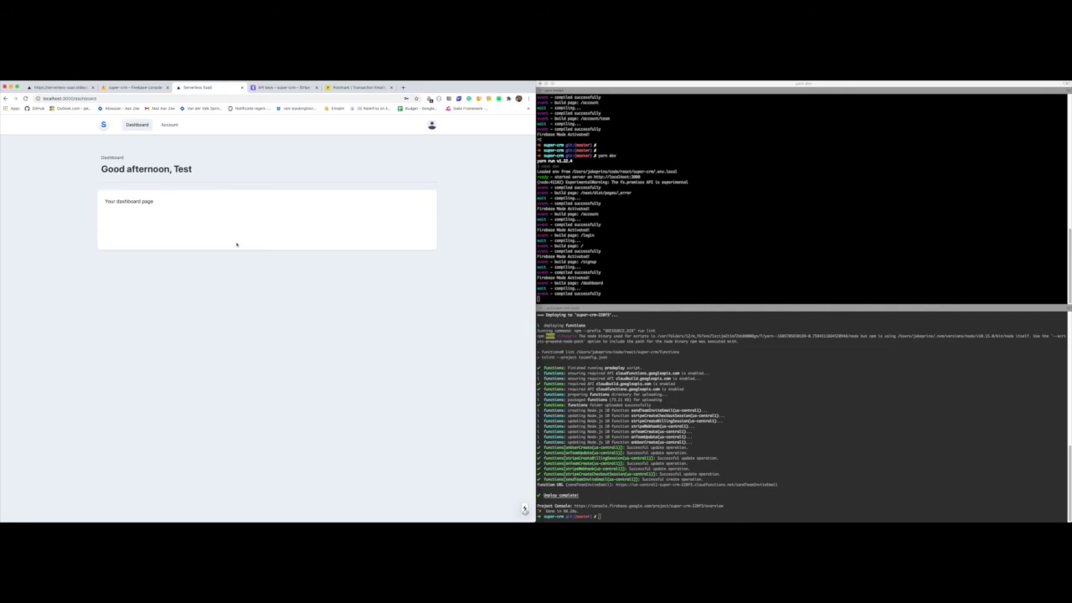
View the Firebase functions logs, then load the Outlook inbox in a new tab.
{"action": "left_click", "coordinate": [151, 88]}
{"action": "left_click", "coordinate": [179, 156]}
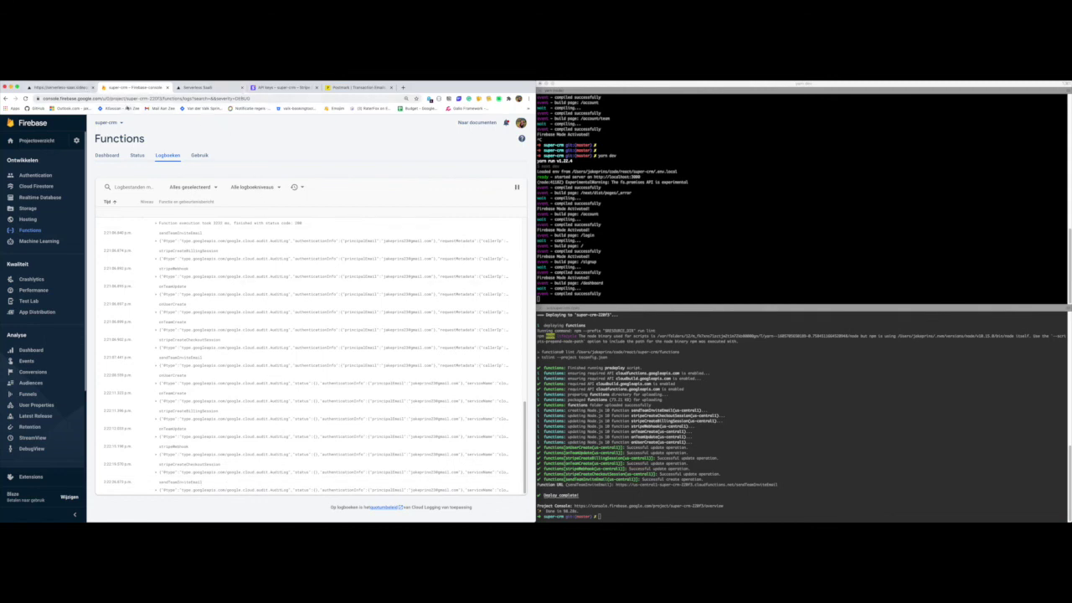
{"action": "left_click", "coordinate": [76, 110], "text": "super"}
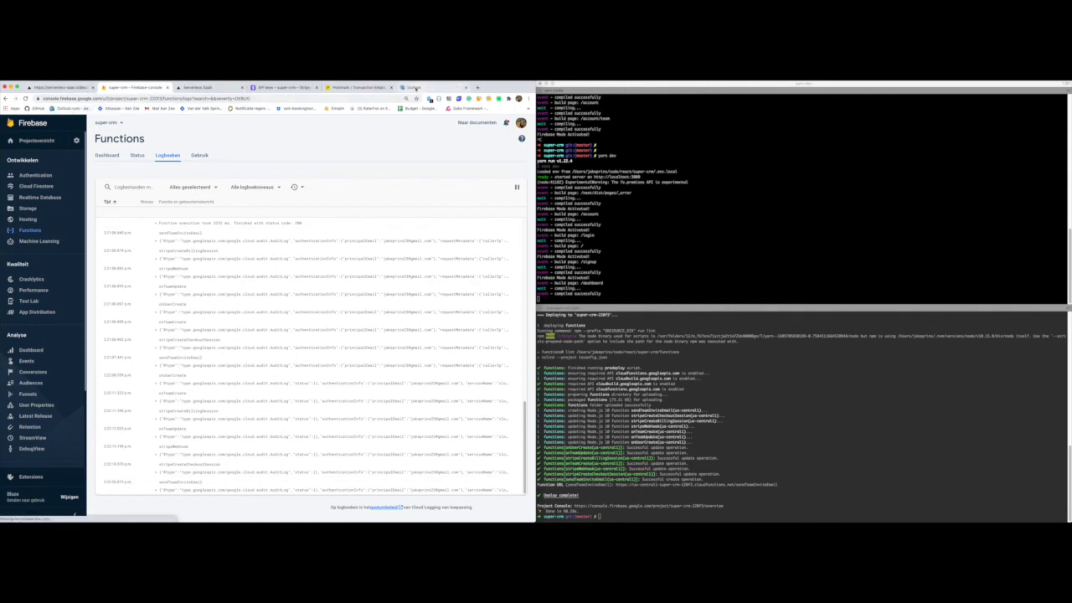
{"action": "key", "text": "super+6"}
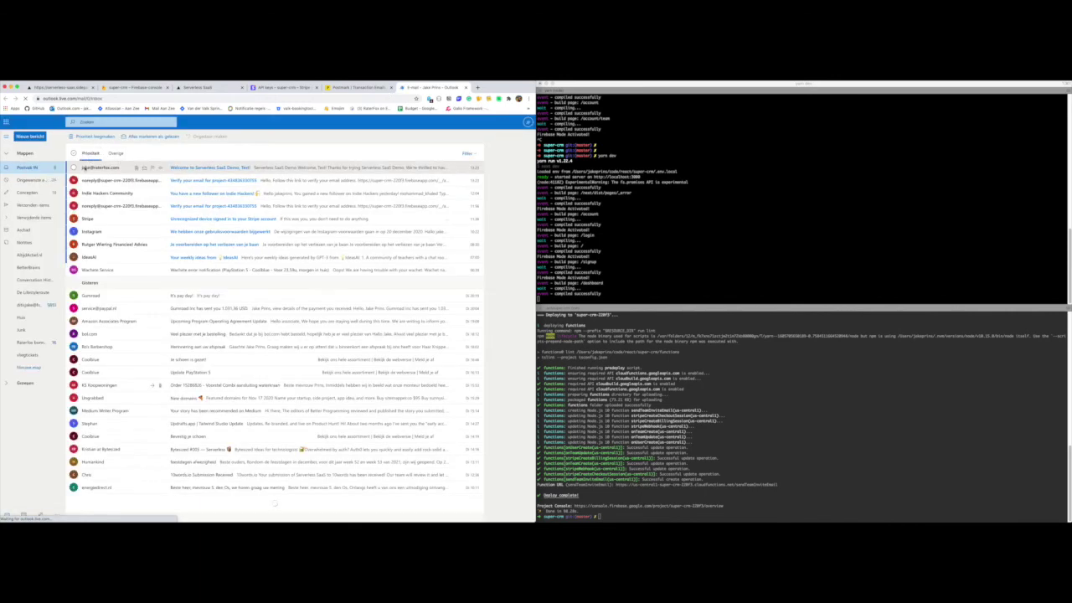
Read the 'Welcome to Serverless SaaS Demo, Test!' email, highlighting the name Test and the product name.
{"action": "left_click", "coordinate": [84, 167]}
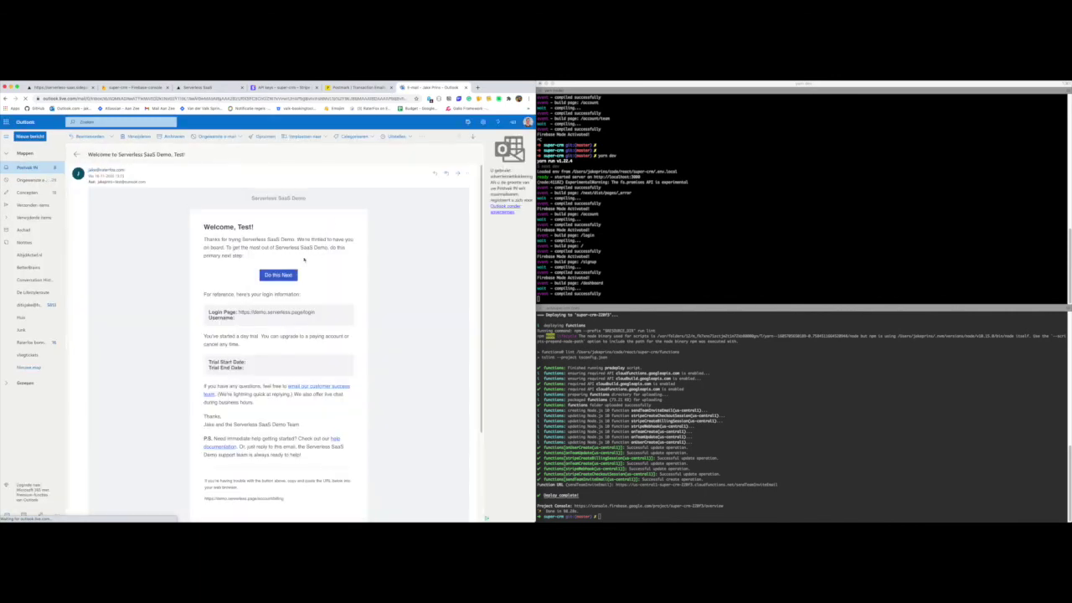
{"action": "scroll", "coordinate": [297, 252], "scroll_direction": "down", "scroll_amount": 3}
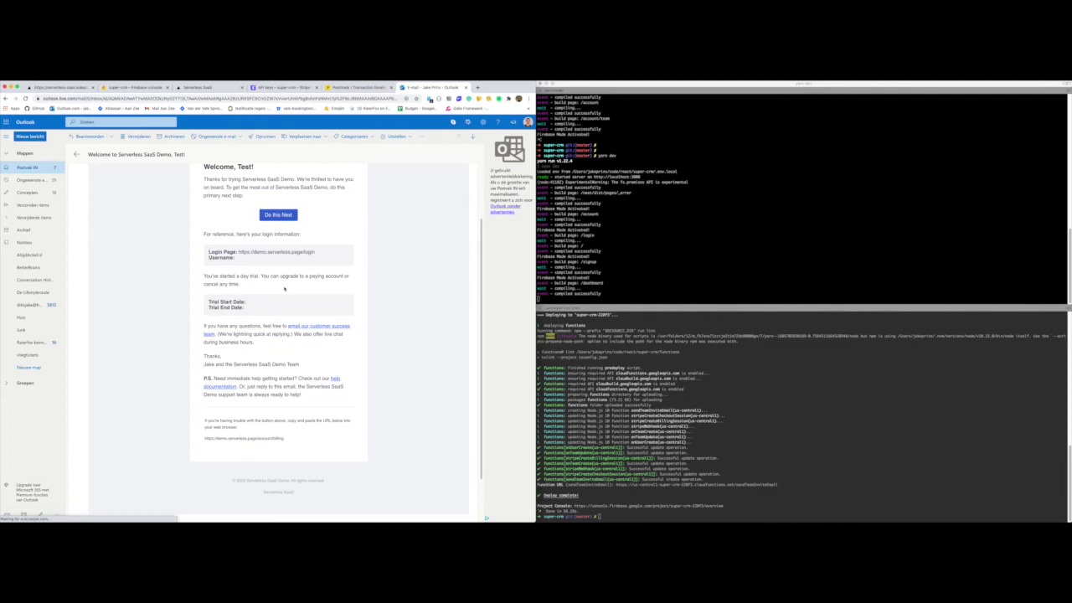
{"action": "scroll", "coordinate": [283, 310], "scroll_direction": "up", "scroll_amount": 2}
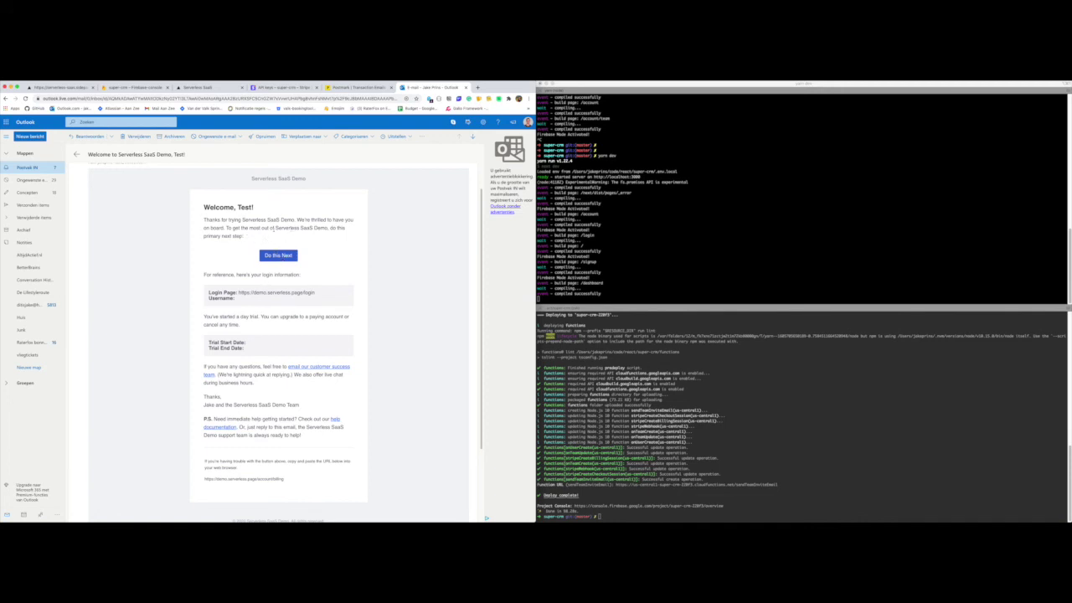
{"action": "double_click", "coordinate": [243, 207]}
{"action": "left_click", "coordinate": [239, 214]}
{"action": "double_click", "coordinate": [239, 207]}
{"action": "left_click_drag", "start_coordinate": [242, 219], "coordinate": [294, 219]}
Return to the Serverless SaaS docs and open the Getting started page from the sidebar.
{"action": "left_click", "coordinate": [66, 88]}
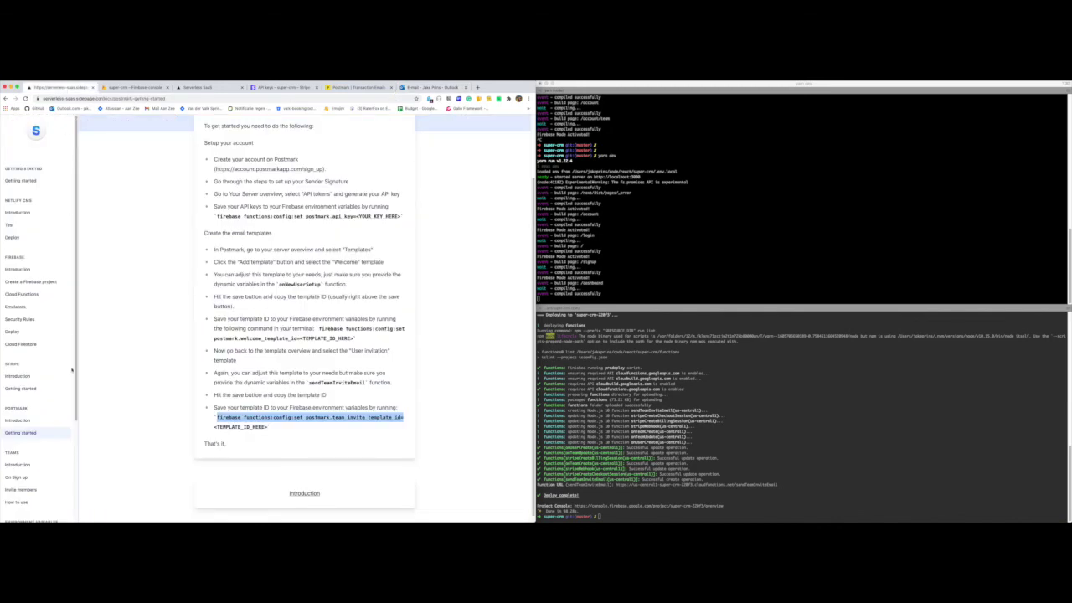
{"action": "scroll", "coordinate": [52, 397], "scroll_direction": "down", "scroll_amount": 3}
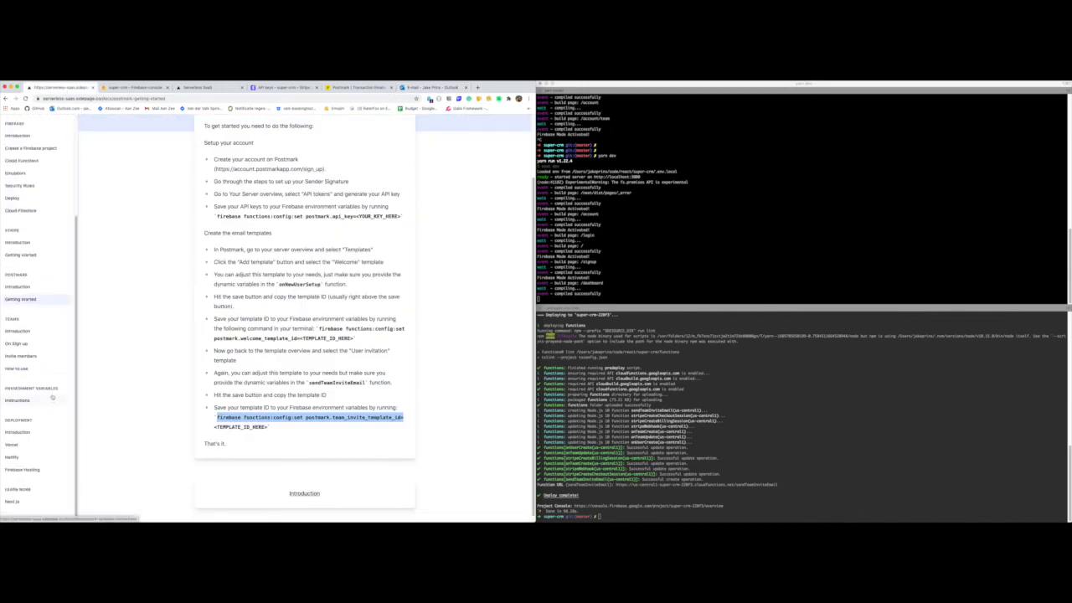
{"action": "scroll", "coordinate": [52, 384], "scroll_direction": "up", "scroll_amount": 1}
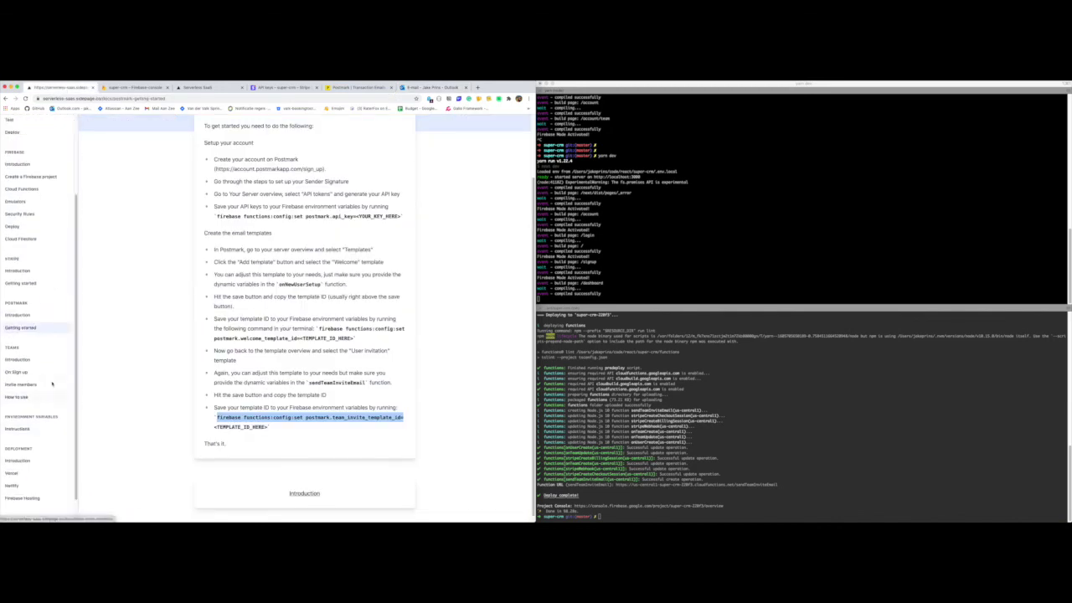
{"action": "scroll", "coordinate": [52, 384], "scroll_direction": "up", "scroll_amount": 3}
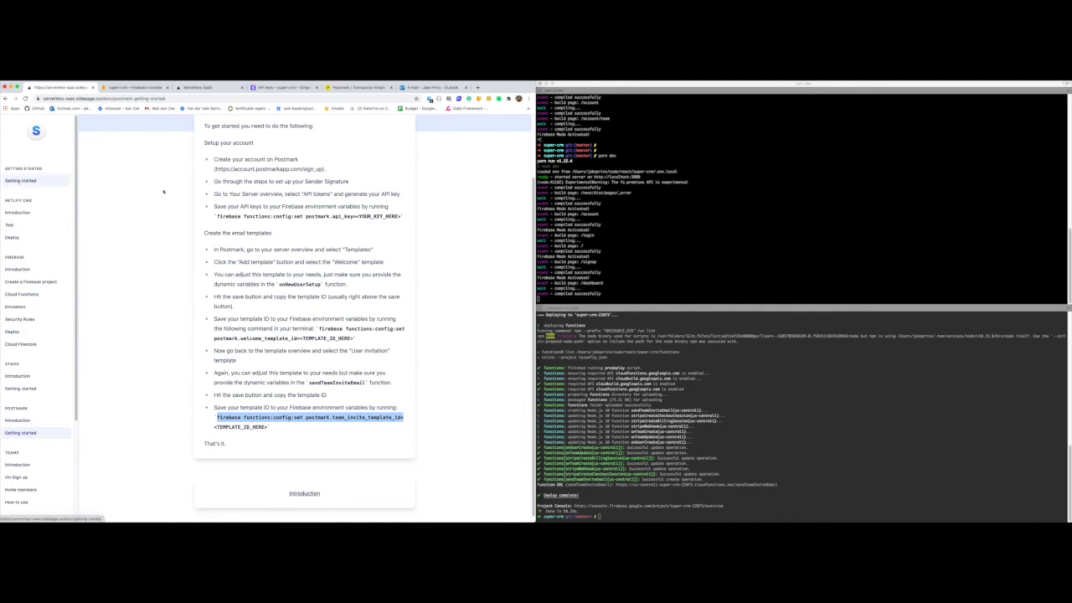
{"action": "left_click", "coordinate": [25, 183]}
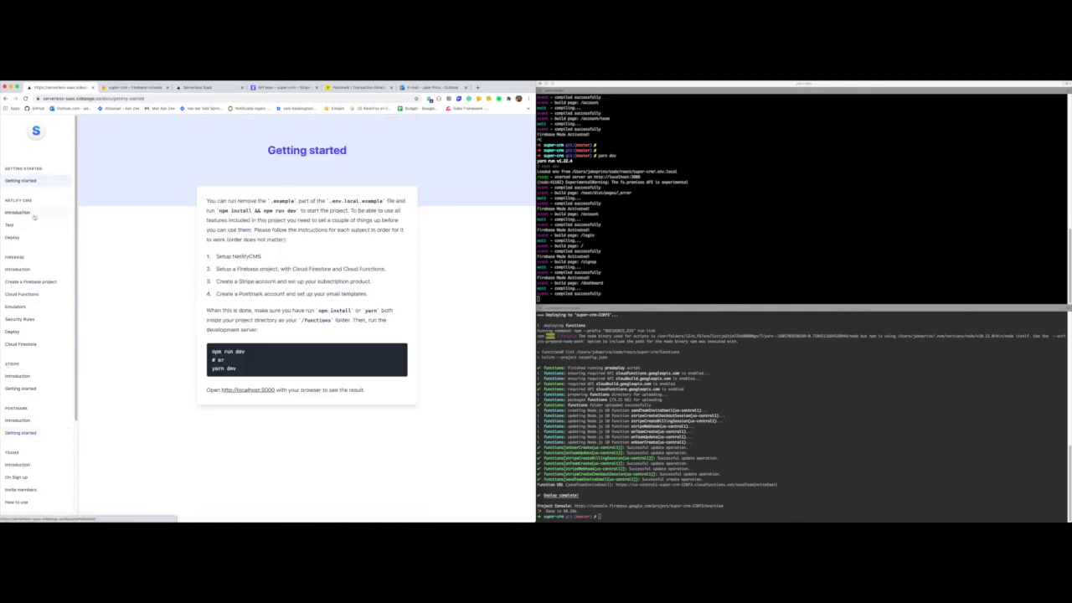